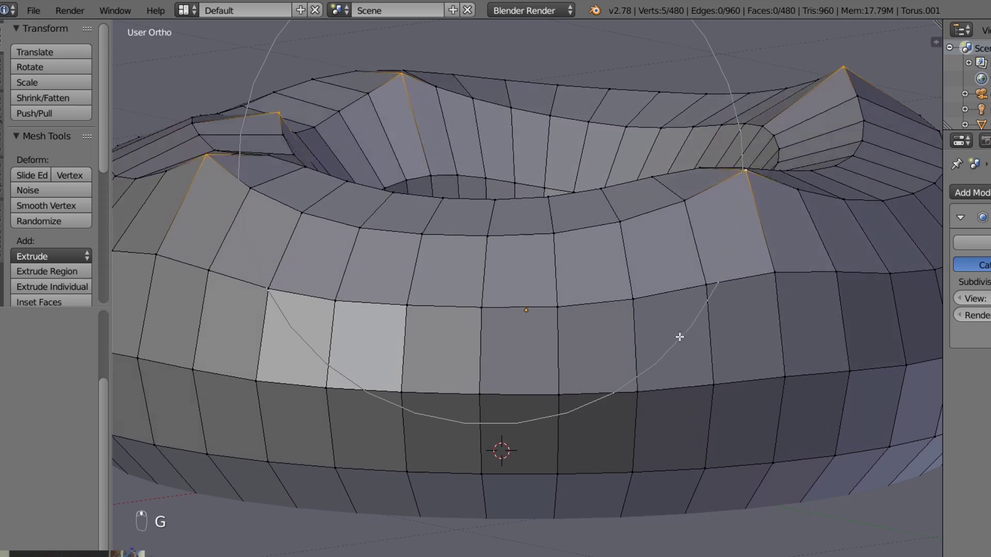
# Try moving the selected torus vertices with proportional editing and check the shape outside Edit Mode.
pyautogui.scroll(2, 684, 261)
pyautogui.scroll(-4, 684, 247)
pyautogui.click(682, 238)
pyautogui.scroll(-3, 656, 303)
pyautogui.press('Tab')
pyautogui.moveTo(656, 304); pyautogui.dragTo(559, 294, button='middle')
pyautogui.press('Tab')
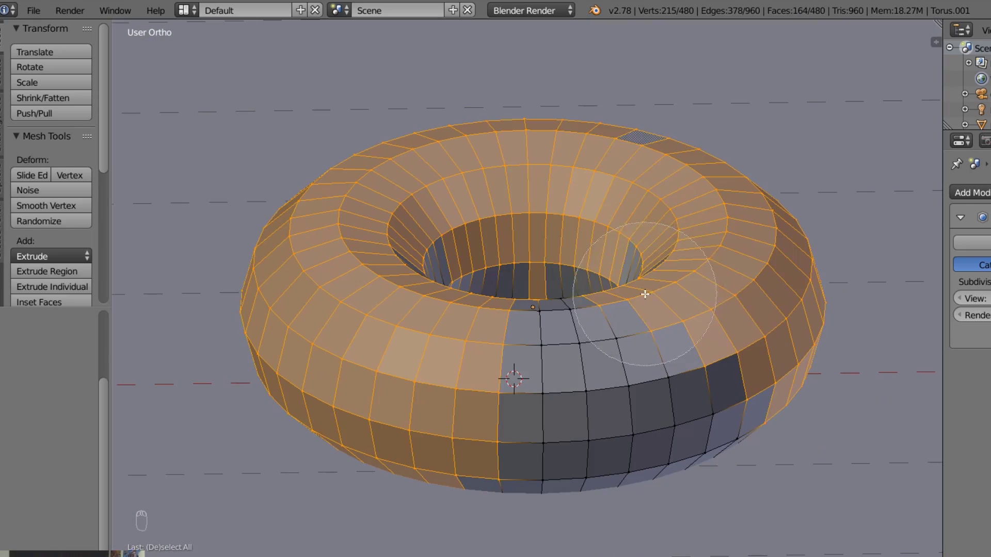
# Try pulling up a vertex on one side of the torus with a wide proportional-editing falloff.
pyautogui.moveTo(583, 296)
pyautogui.mouseDown(button='middle')
pyautogui.moveTo(635, 155)
pyautogui.moveTo(764, 331)
pyautogui.moveTo(787, 388)
pyautogui.mouseUp(button='middle')
pyautogui.moveTo(405, 194)
pyautogui.mouseDown(button='middle')
pyautogui.moveTo(342, 272)
pyautogui.moveTo(370, 370)
pyautogui.moveTo(391, 403)
pyautogui.mouseUp(button='middle')
pyautogui.moveTo(322, 382)
pyautogui.mouseDown()
pyautogui.moveTo(299, 243)
pyautogui.moveTo(484, 431)
pyautogui.mouseUp()
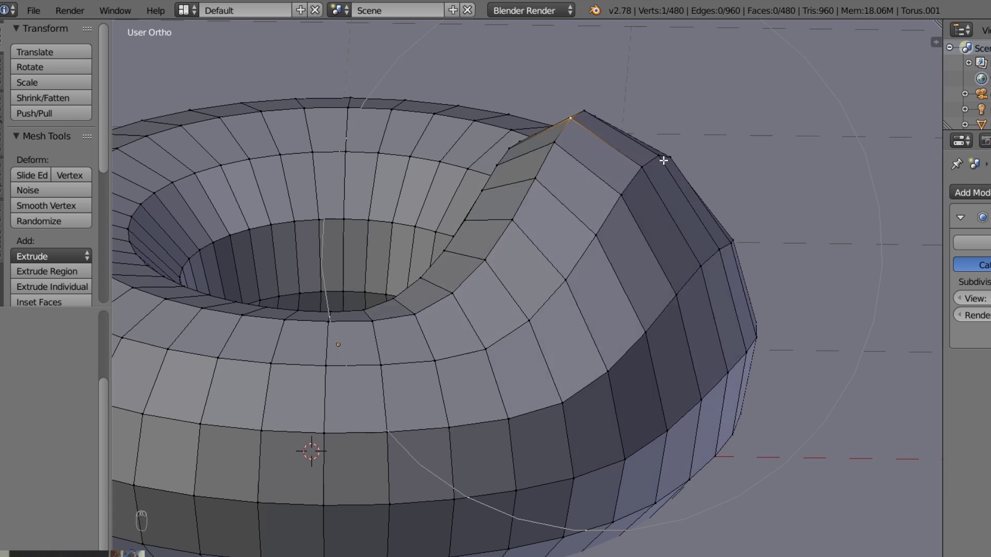
pyautogui.scroll(-9, 785, 329)
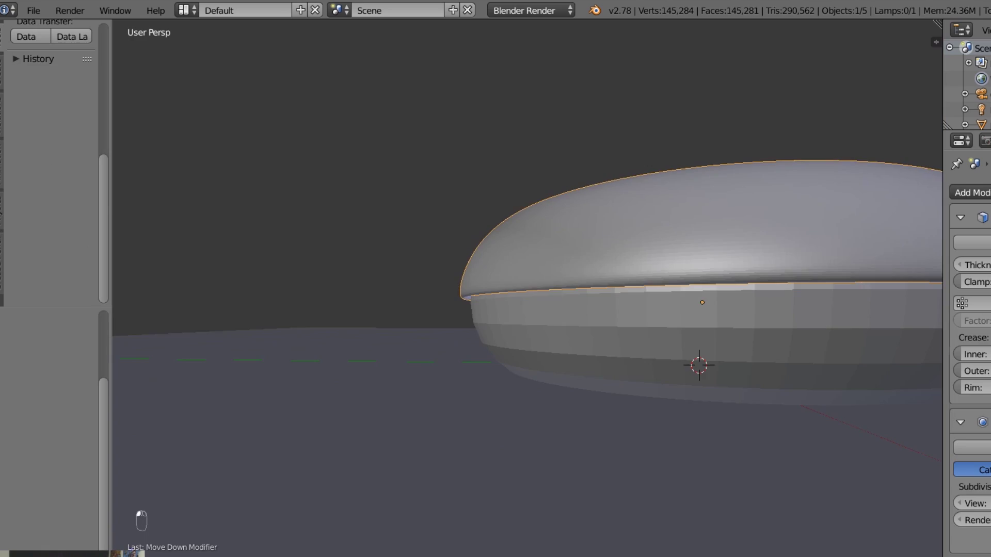
# Lower the viewport subdivisions of the icing's subdivision modifier by two levels.
pyautogui.scroll(-4, 602, 294)
pyautogui.scroll(3, 589, 310)
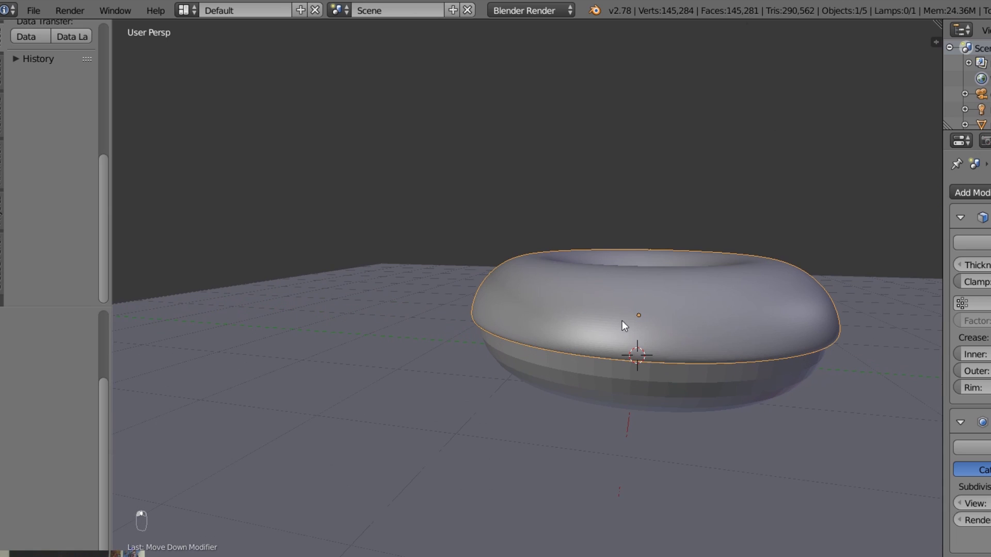
pyautogui.click(963, 501)
pyautogui.click(963, 502)
pyautogui.moveTo(629, 367); pyautogui.dragTo(598, 398, button='middle')
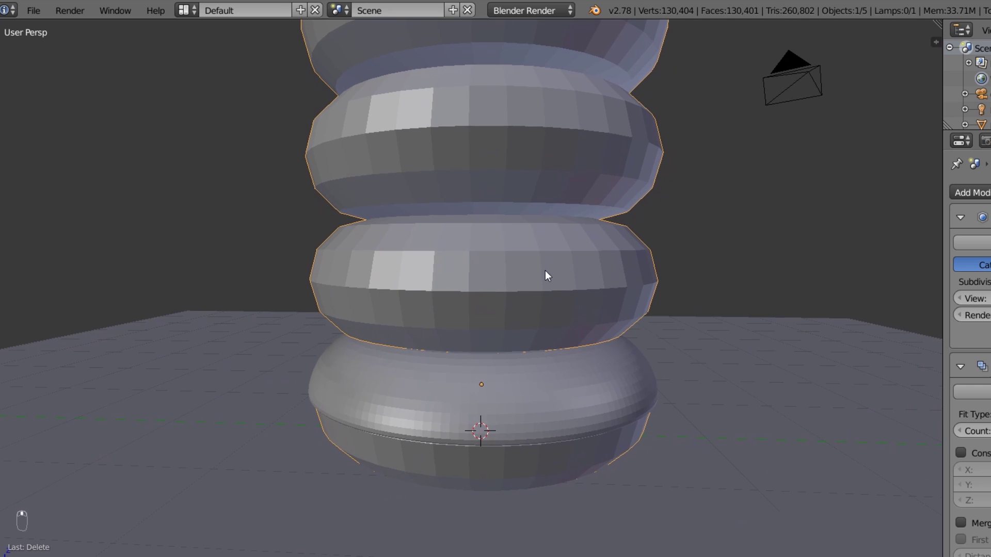
# Examine the tall stack of arrayed torus copies from a distance, from above and along its length.
pyautogui.scroll(-4, 545, 274)
pyautogui.scroll(-15, 541, 227)
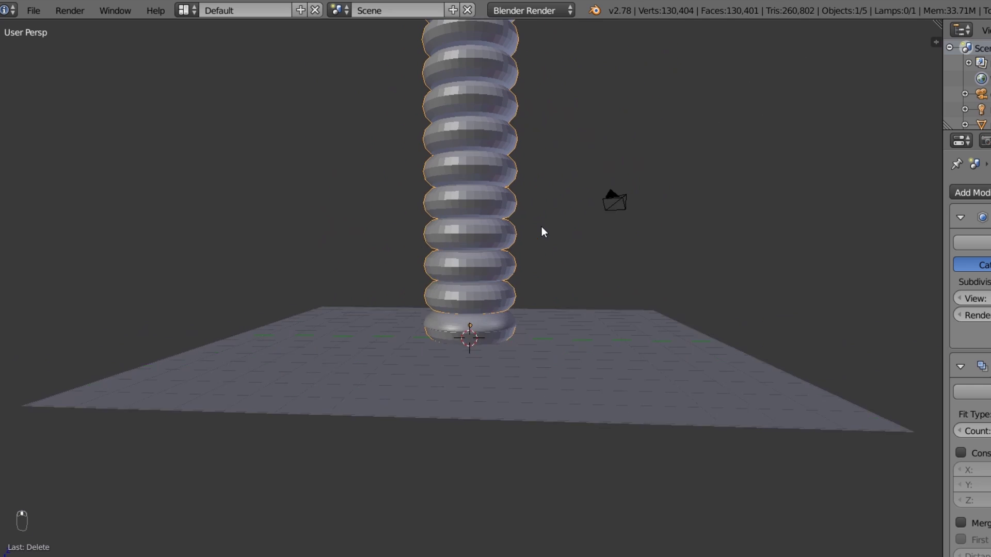
pyautogui.moveTo(541, 224); pyautogui.dragTo(544, 304, button='middle')
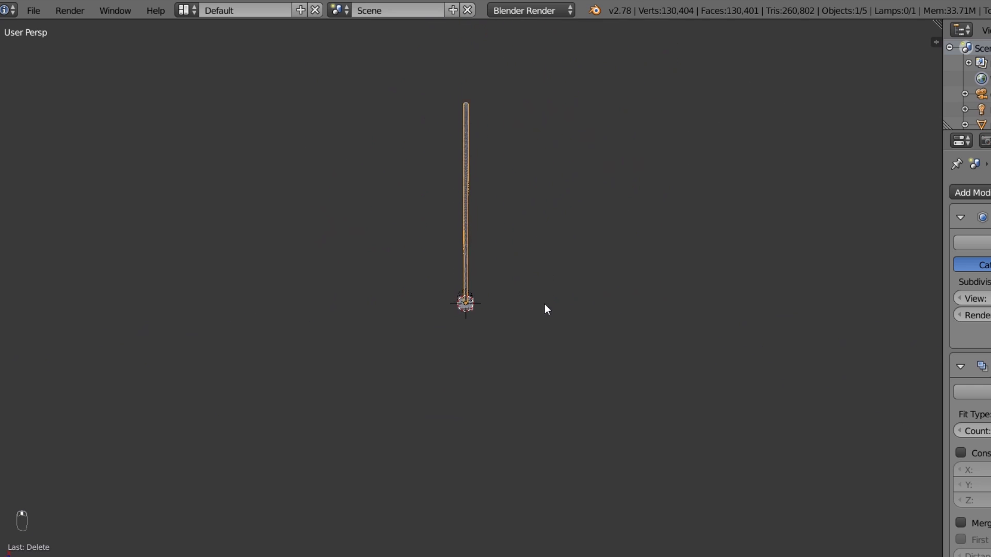
pyautogui.scroll(15, 541, 319)
pyautogui.scroll(-10, 541, 354)
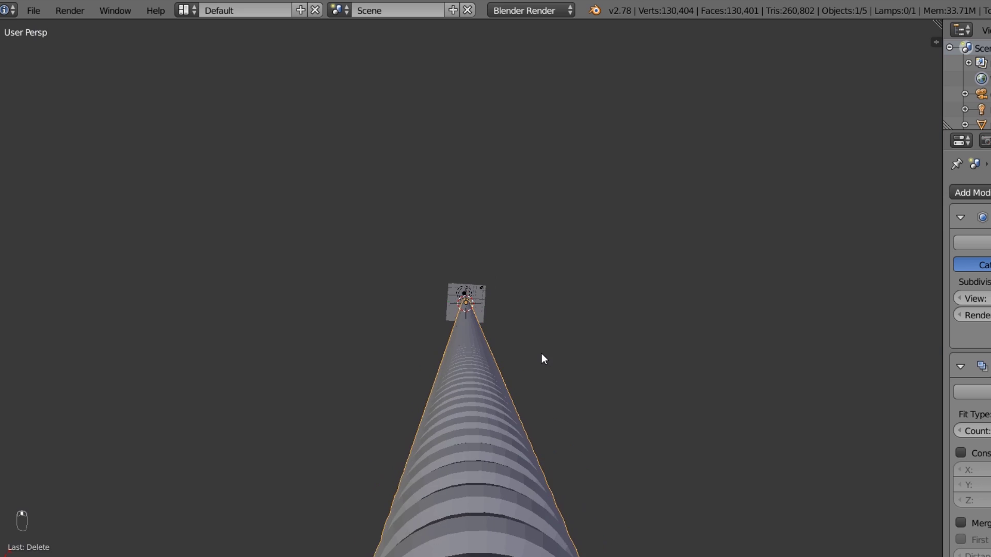
pyautogui.moveTo(541, 354); pyautogui.dragTo(538, 340, button='middle')
pyautogui.scroll(-3, 537, 341)
pyautogui.scroll(10, 537, 347)
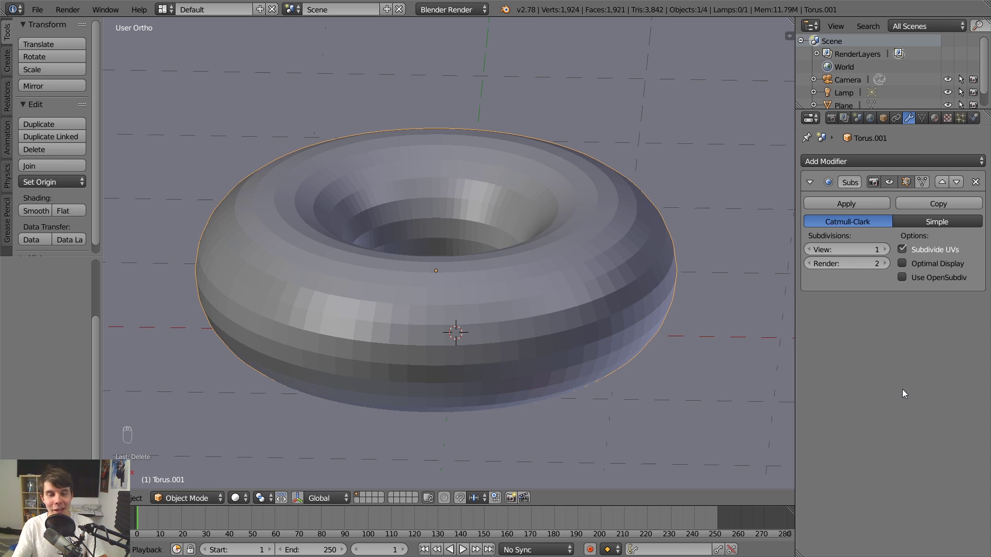
# Set the viewport subdivisions of the torus's Subdivision Surface modifier to 4.
pyautogui.moveTo(538, 333)
pyautogui.mouseDown(button='middle')
pyautogui.moveTo(514, 356)
pyautogui.moveTo(548, 341)
pyautogui.mouseUp(button='middle')
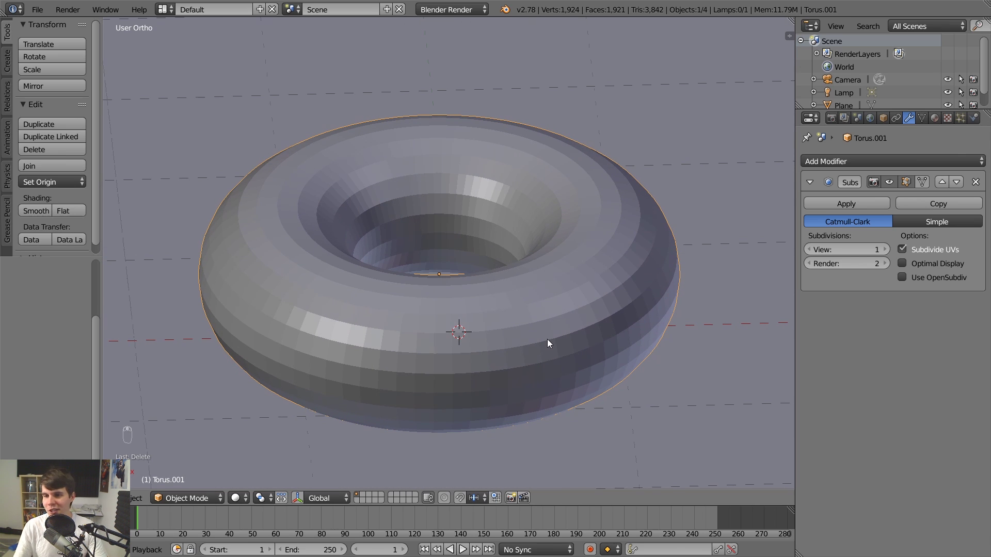
pyautogui.scroll(-3, 547, 339)
pyautogui.scroll(3, 547, 340)
pyautogui.moveTo(548, 344); pyautogui.dragTo(392, 347, button='middle')
pyautogui.keyDown('shift'); pyautogui.moveTo(544, 348); pyautogui.dragTo(555, 321, button='middle'); pyautogui.keyUp('shift')
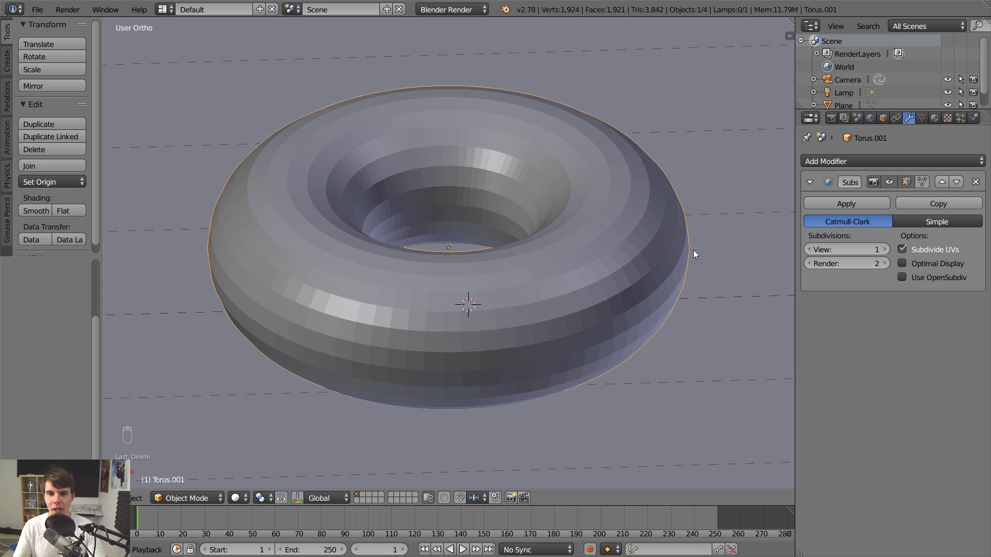
pyautogui.scroll(1, 693, 252)
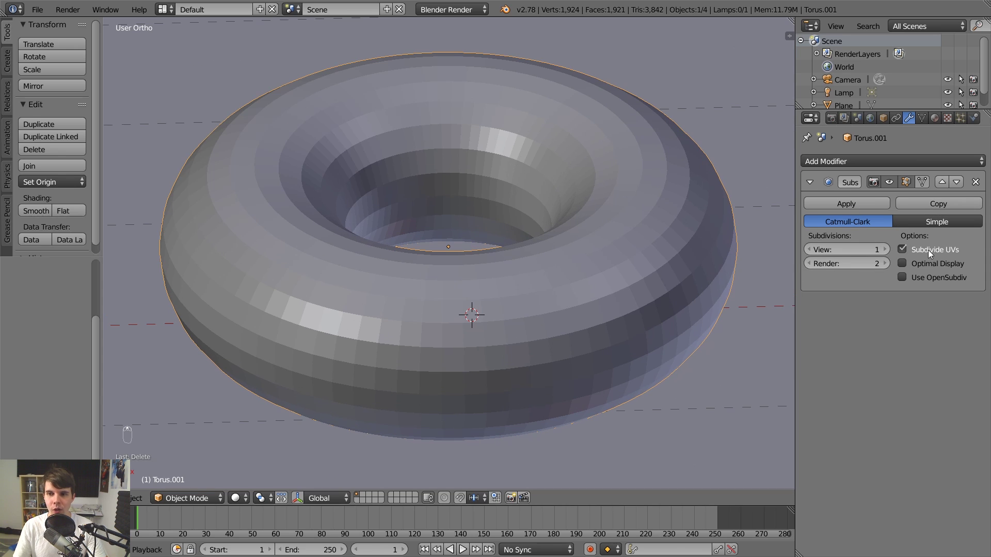
pyautogui.click(887, 249)
pyautogui.click(887, 249)
pyautogui.click(886, 250)
pyautogui.keyDown('ctrl'); pyautogui.scroll(-3, 819, 253); pyautogui.keyUp('ctrl')
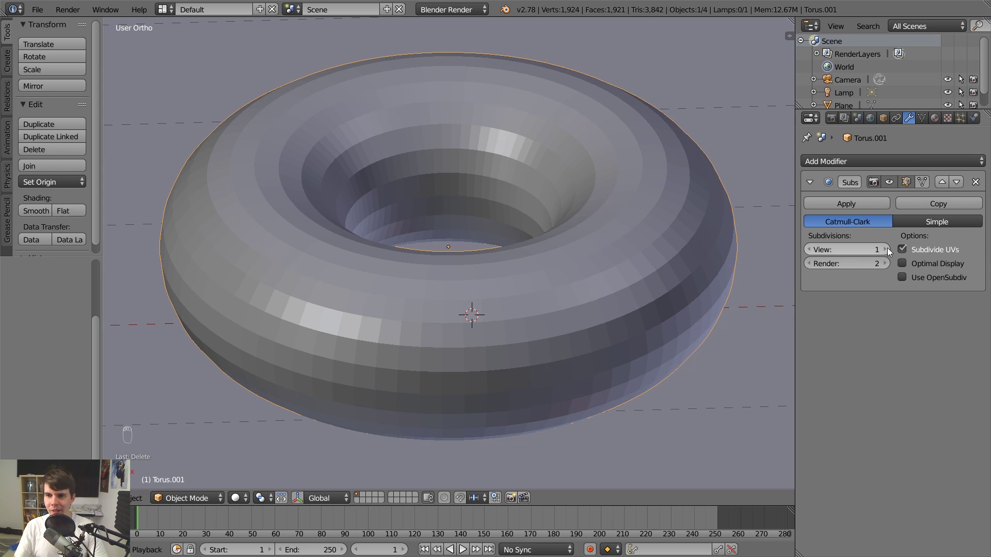
pyautogui.keyDown('ctrl'); pyautogui.scroll(3, 819, 252); pyautogui.keyUp('ctrl')
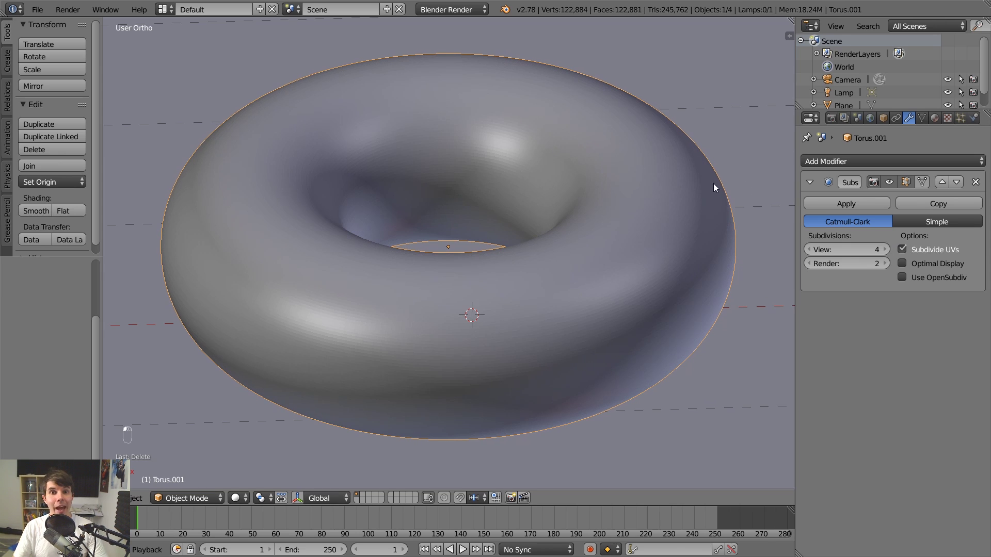
# Compare viewport subdivision levels 2 and 4 on the torus, ending at 2, and set the render subdivisions to 4.
pyautogui.click(809, 250)
pyautogui.click(809, 250)
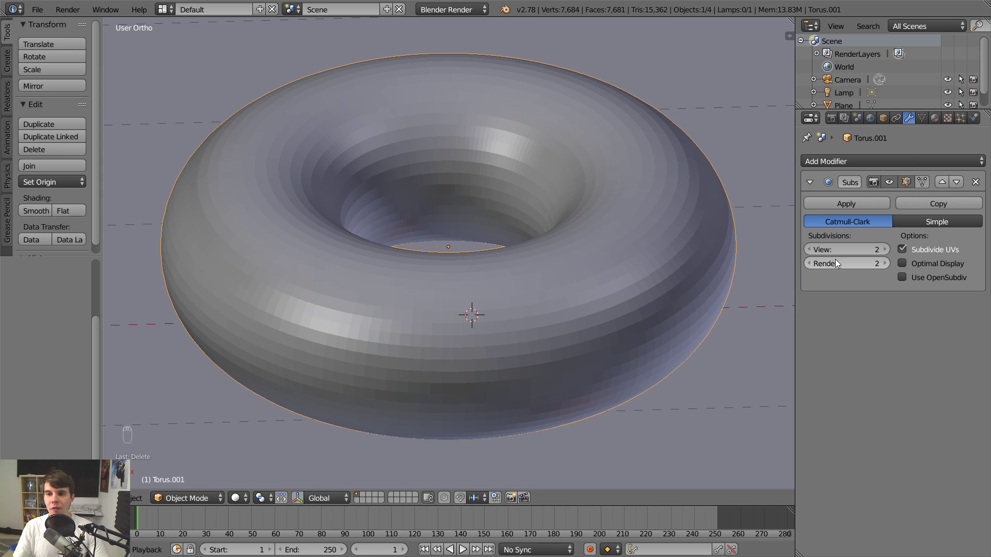
pyautogui.click(886, 250)
pyautogui.click(886, 249)
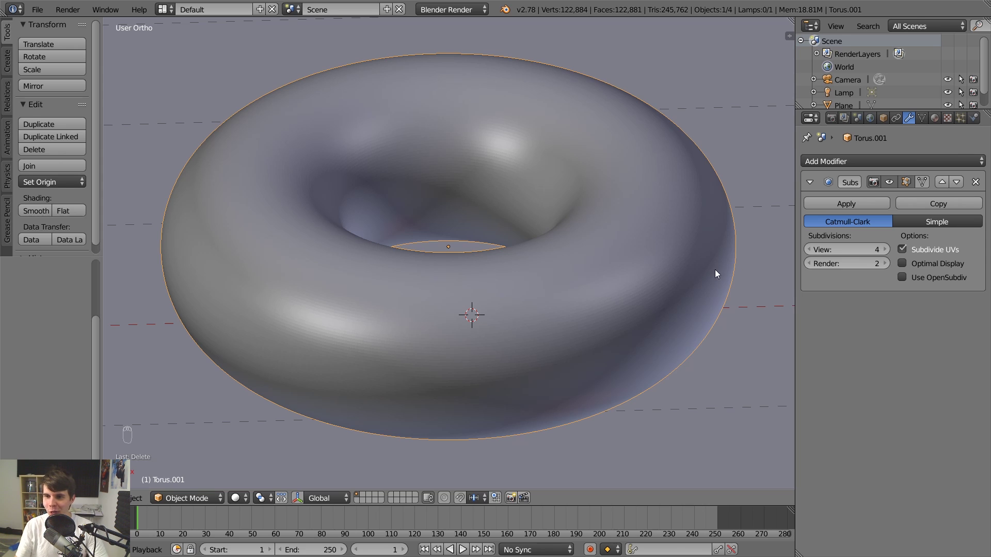
pyautogui.click(809, 249)
pyautogui.click(809, 250)
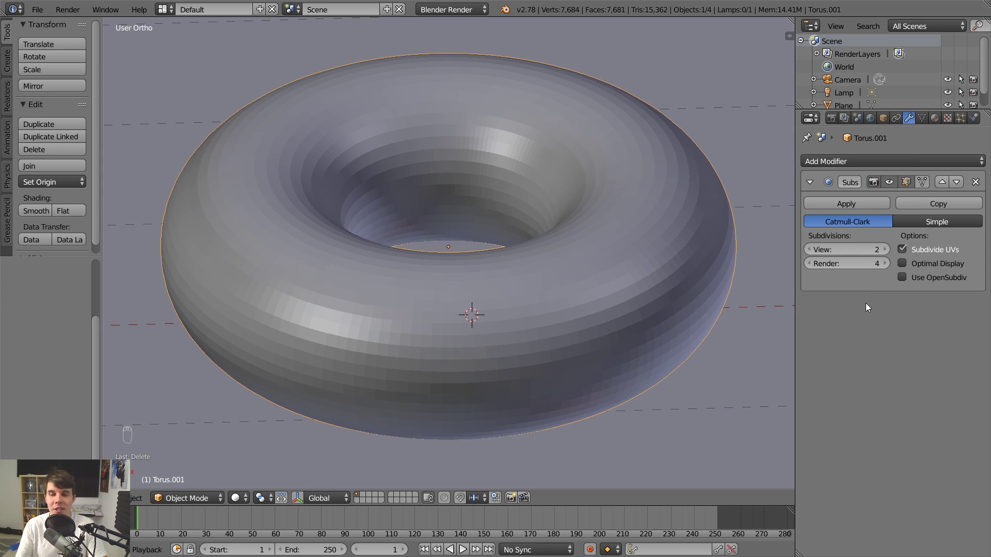
# Set the viewport subdivisions to 1, and try render subdivisions of 0 before setting them back to 4.
pyautogui.click(808, 249)
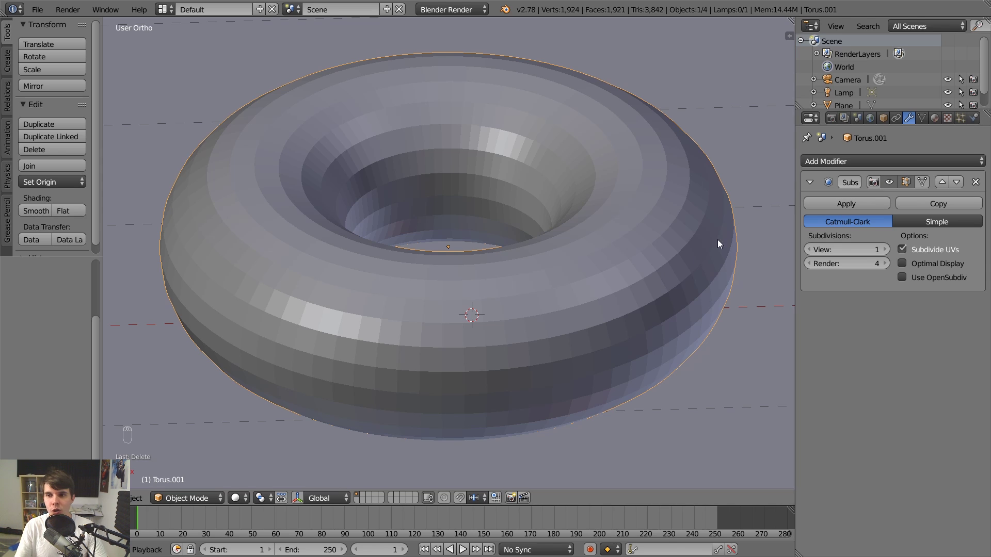
pyautogui.click(853, 262)
pyautogui.write('0')
pyautogui.press('Return')
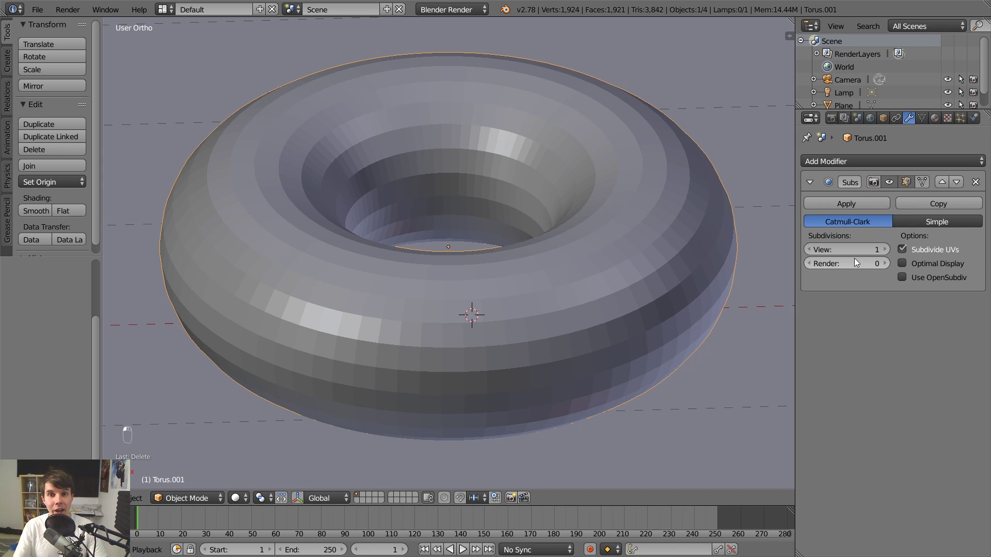
pyautogui.click(856, 260)
pyautogui.write('4')
pyautogui.press('Return')
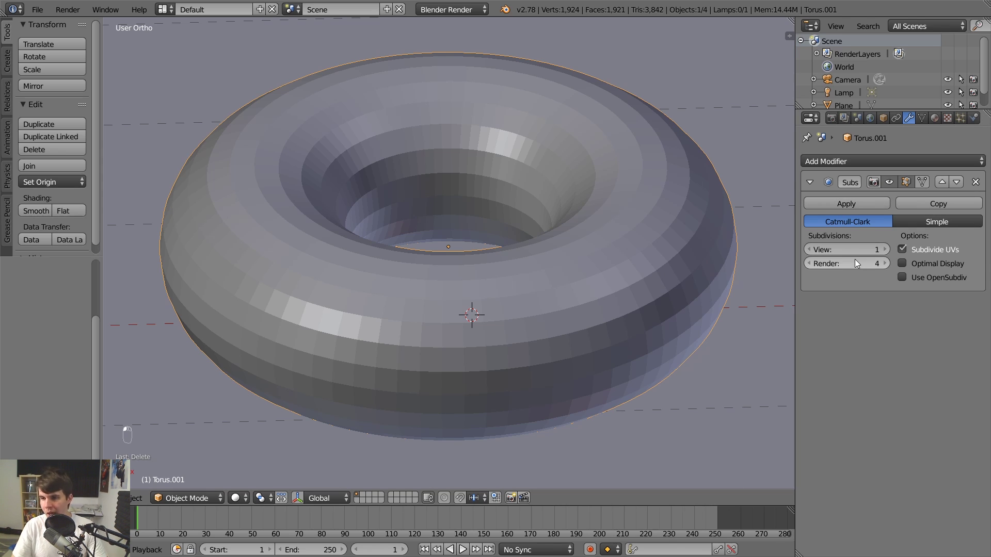
# Replace the torus's Subdivision Surface modifier with a newly added one and turn off its viewport display.
pyautogui.click(889, 181)
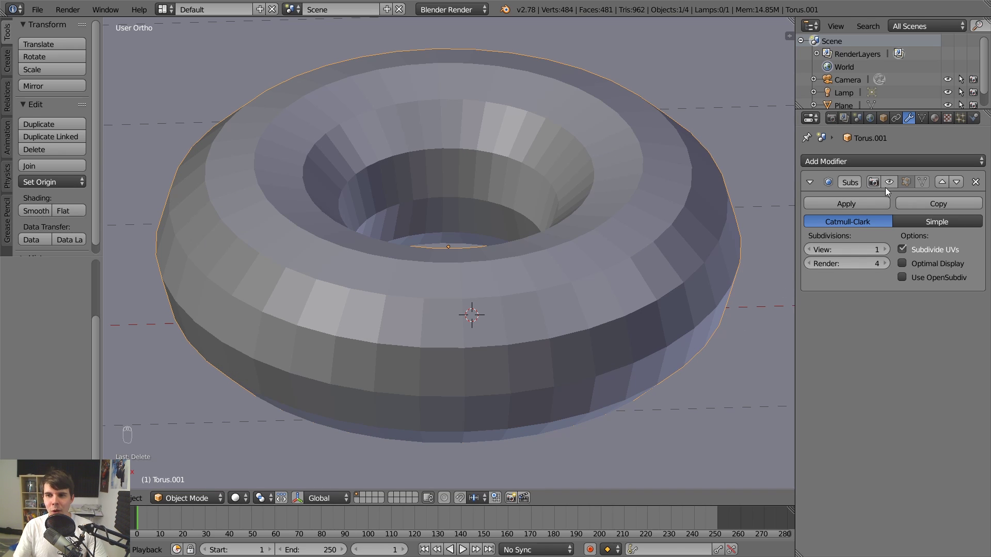
pyautogui.click(975, 183)
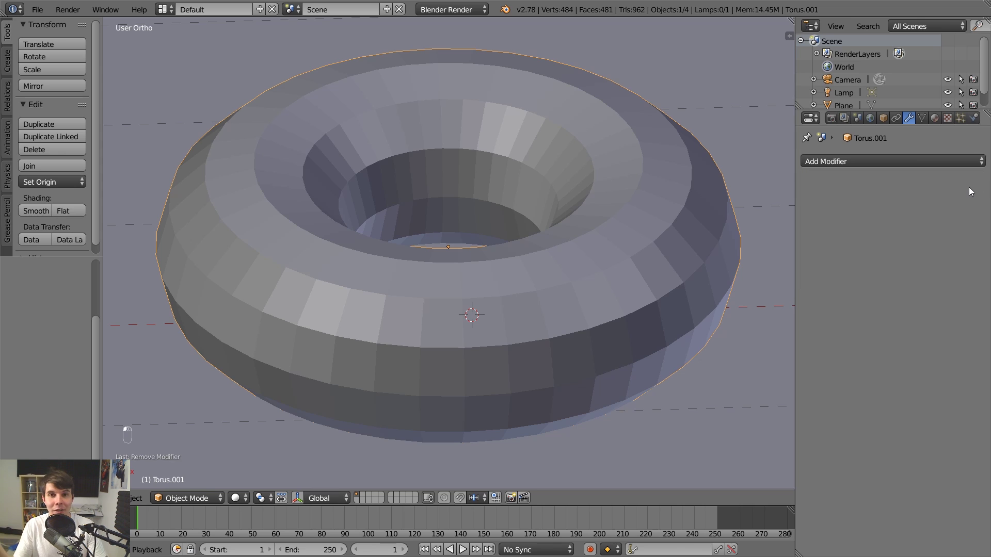
pyautogui.click(929, 162)
pyautogui.click(748, 373)
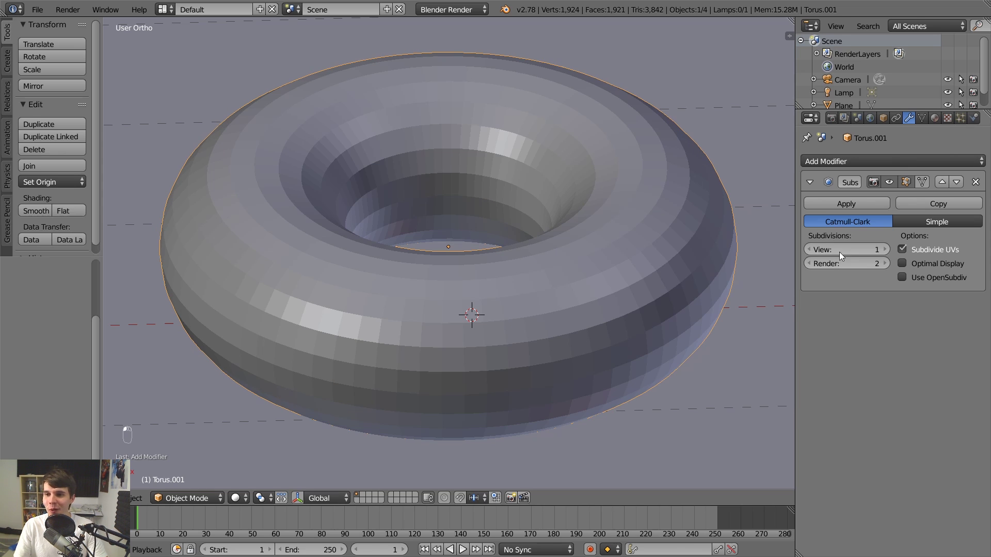
pyautogui.click(892, 183)
# Examine the unsmoothed torus up close and the whole scene with plane, lamp and camera from several angles.
pyautogui.scroll(-3, 564, 264)
pyautogui.moveTo(562, 265); pyautogui.dragTo(555, 246, button='middle')
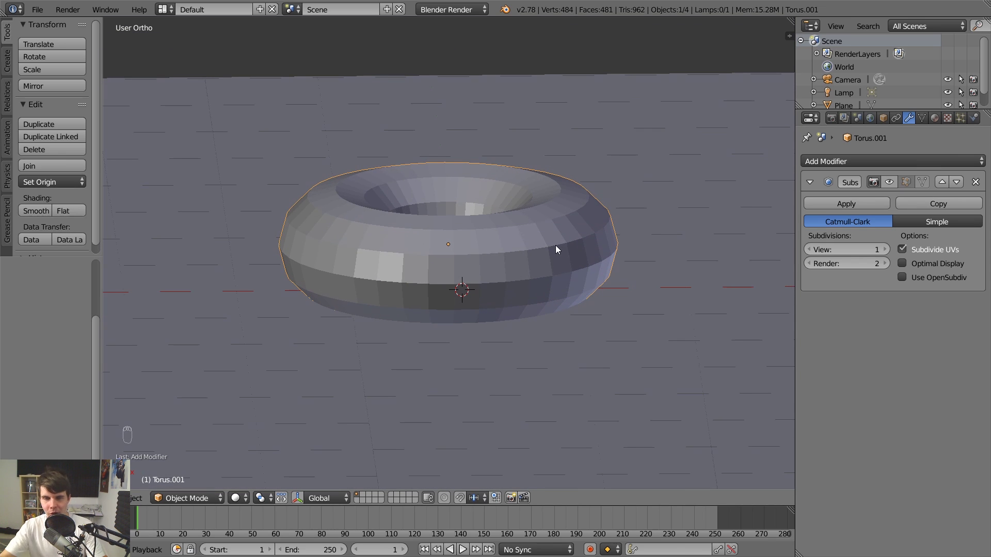
pyautogui.scroll(4, 555, 246)
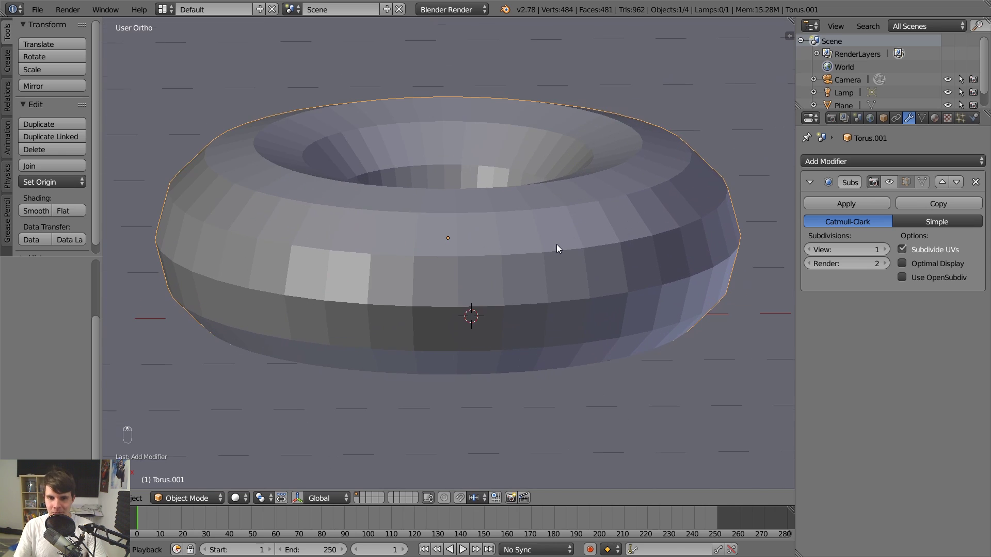
pyautogui.moveTo(556, 244); pyautogui.dragTo(521, 278, button='middle')
pyautogui.scroll(-3, 563, 256)
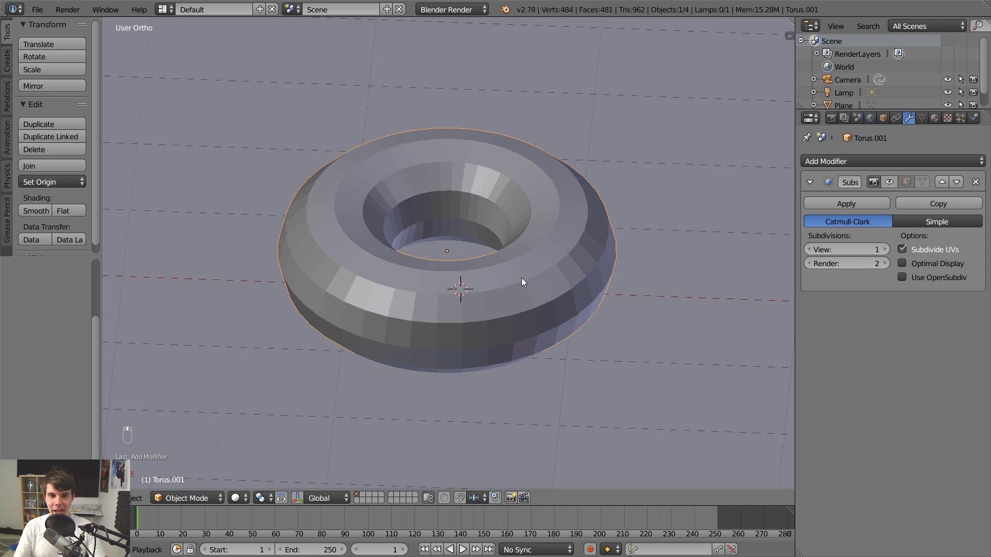
pyautogui.scroll(-2, 522, 277)
pyautogui.scroll(-5, 524, 283)
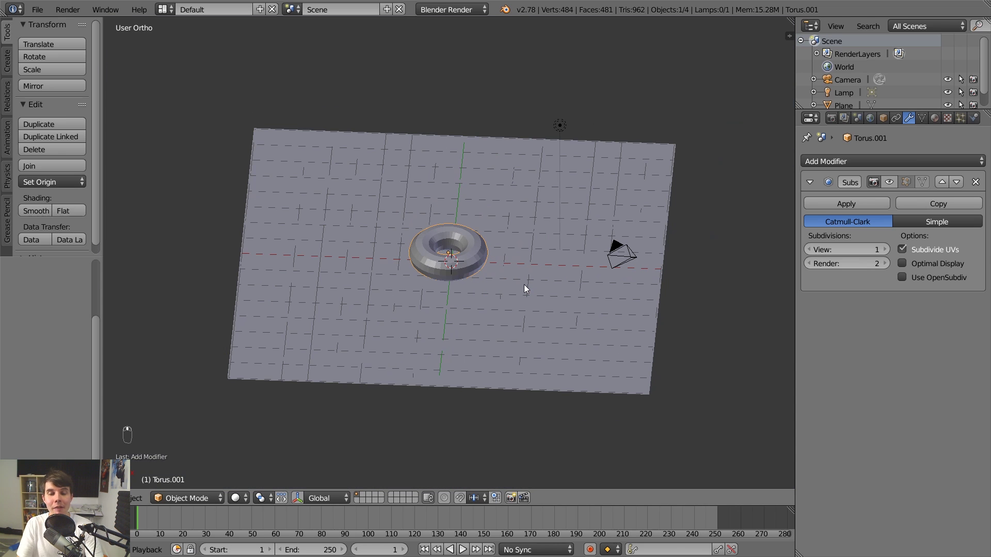
pyautogui.scroll(2, 525, 284)
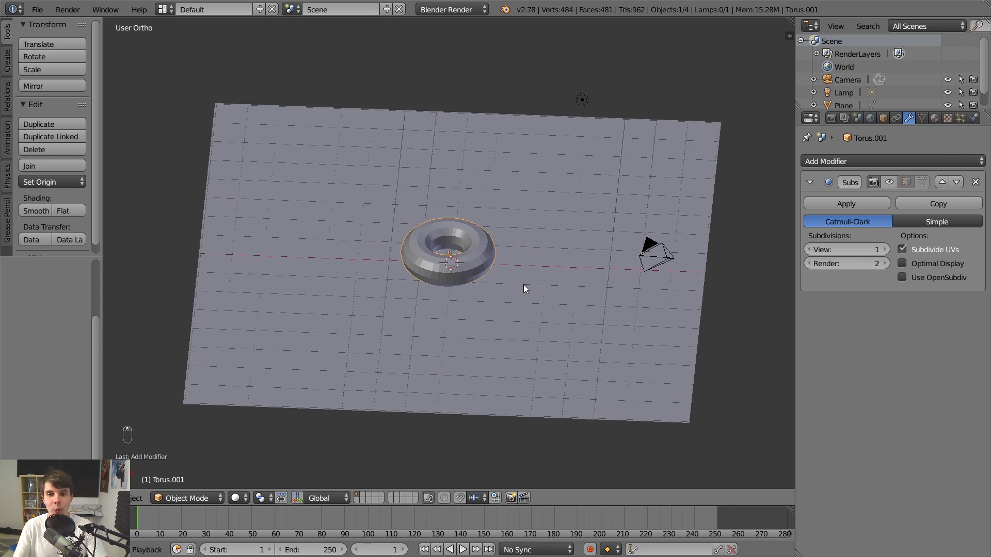
pyautogui.moveTo(524, 284); pyautogui.dragTo(557, 252, button='middle')
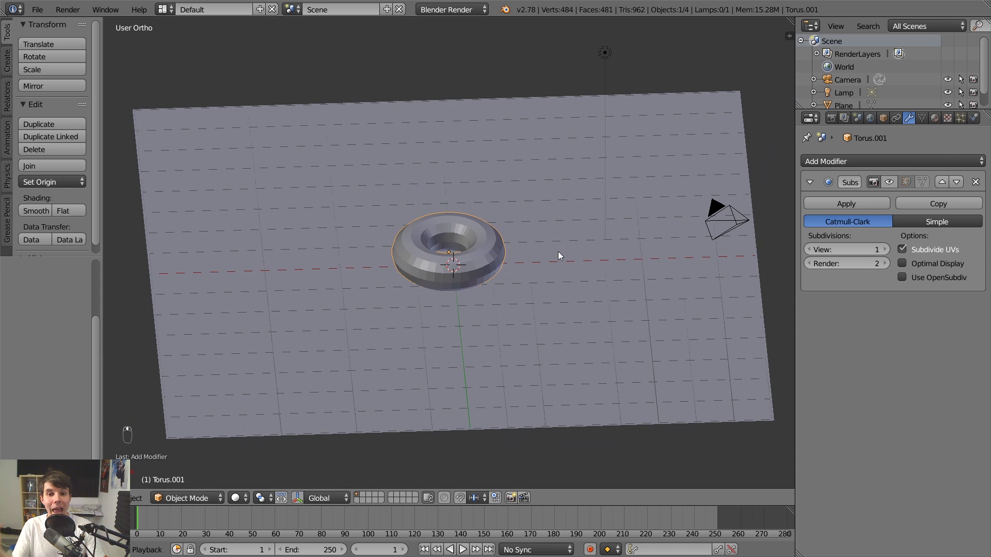
# Select the plane, the torus and the lamp in turn, ending with the torus selected.
pyautogui.rightClick(568, 181)
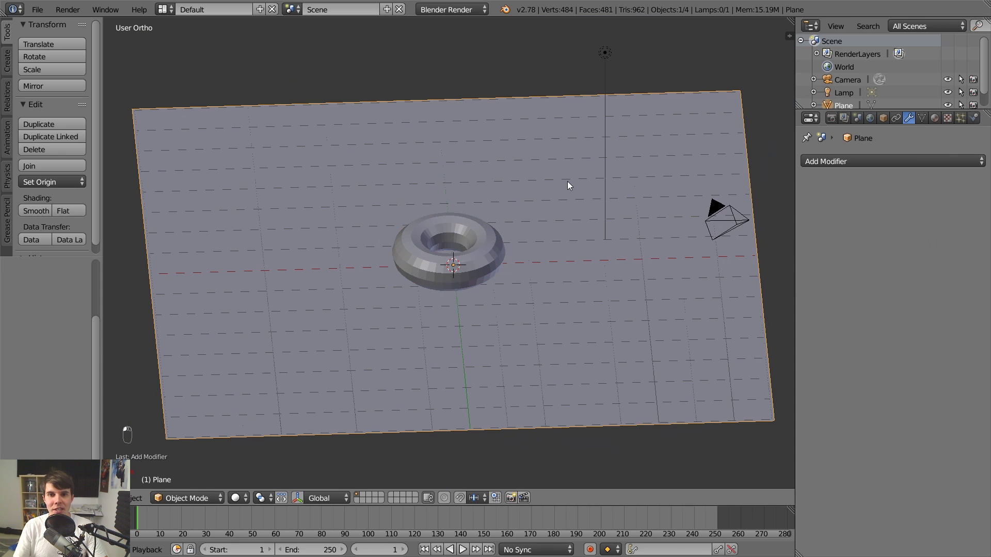
pyautogui.rightClick(483, 252)
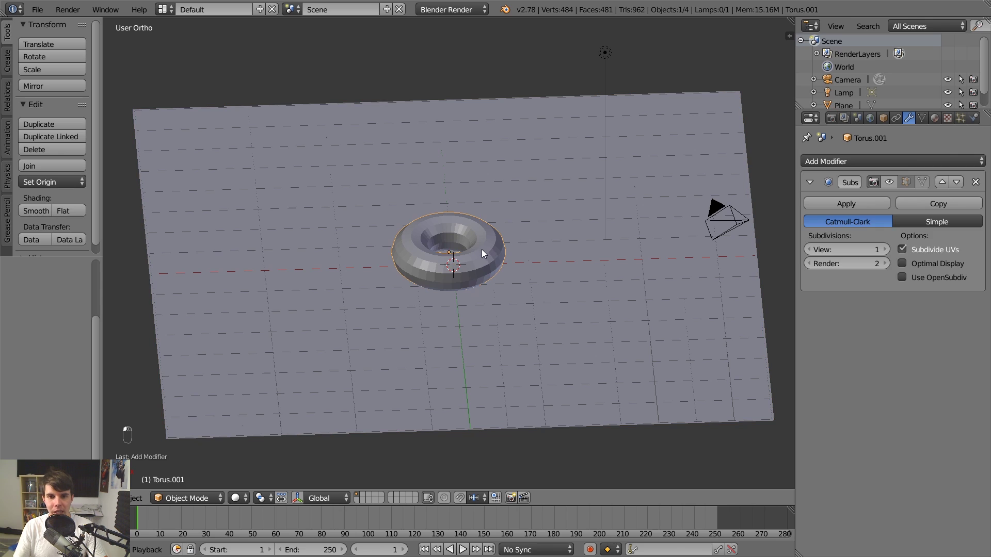
pyautogui.rightClick(607, 54)
pyautogui.rightClick(683, 228)
pyautogui.rightClick(486, 243)
# Try moving the plane and the torus, cancelling each move.
pyautogui.rightClick(575, 204)
pyautogui.press('g')
pyautogui.rightClick(608, 231)
pyautogui.rightClick(490, 246)
pyautogui.press('g')
pyautogui.rightClick(352, 252)
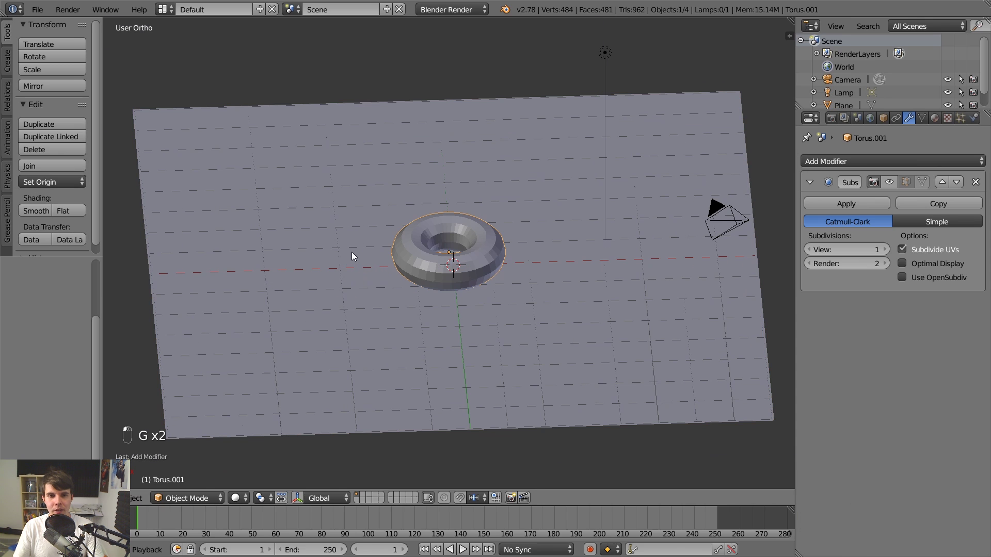
pyautogui.press('g')
pyautogui.rightClick(420, 265)
# Select the lamp and the camera in turn, ending with the torus selected again.
pyautogui.rightClick(607, 55)
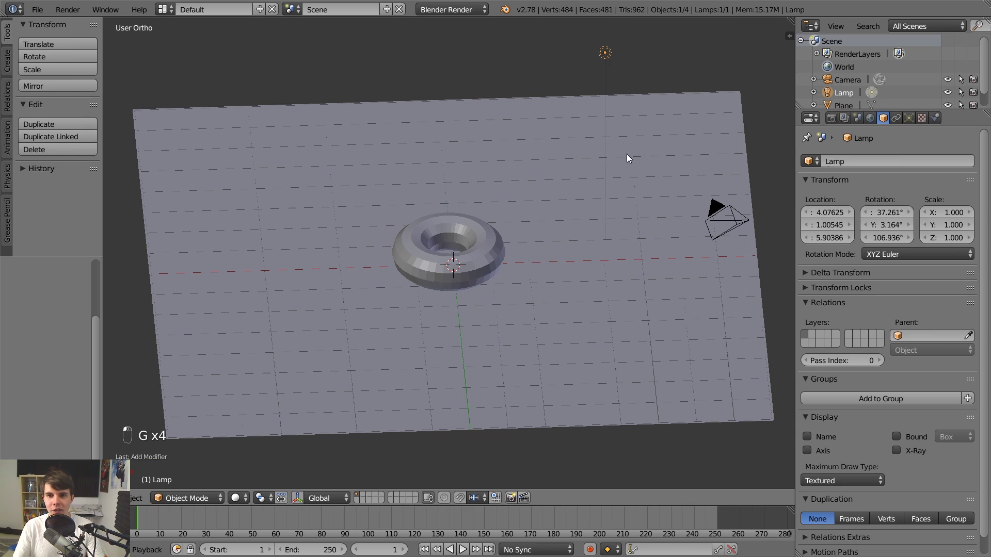
pyautogui.rightClick(712, 209)
pyautogui.rightClick(488, 249)
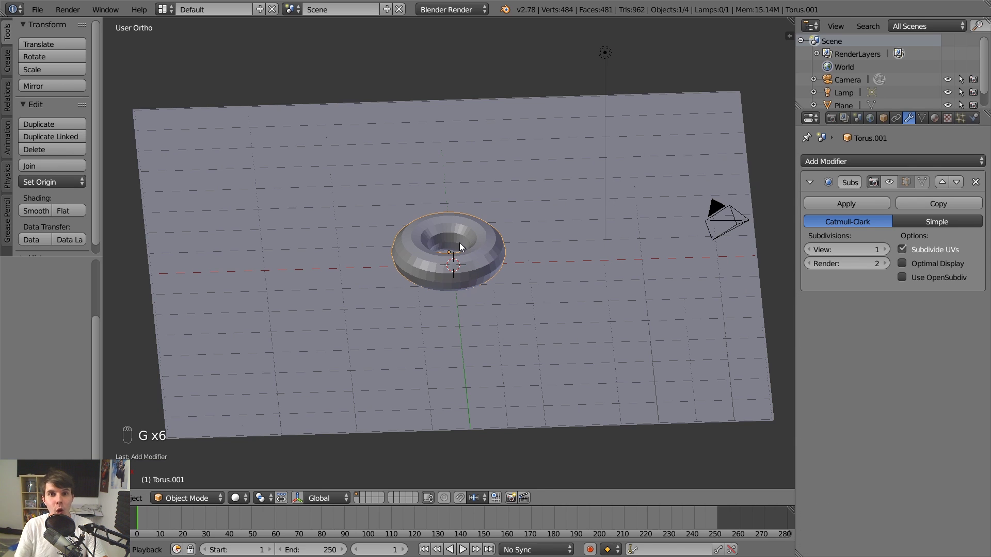
pyautogui.scroll(2, 460, 243)
pyautogui.scroll(-3, 459, 244)
pyautogui.scroll(5, 460, 243)
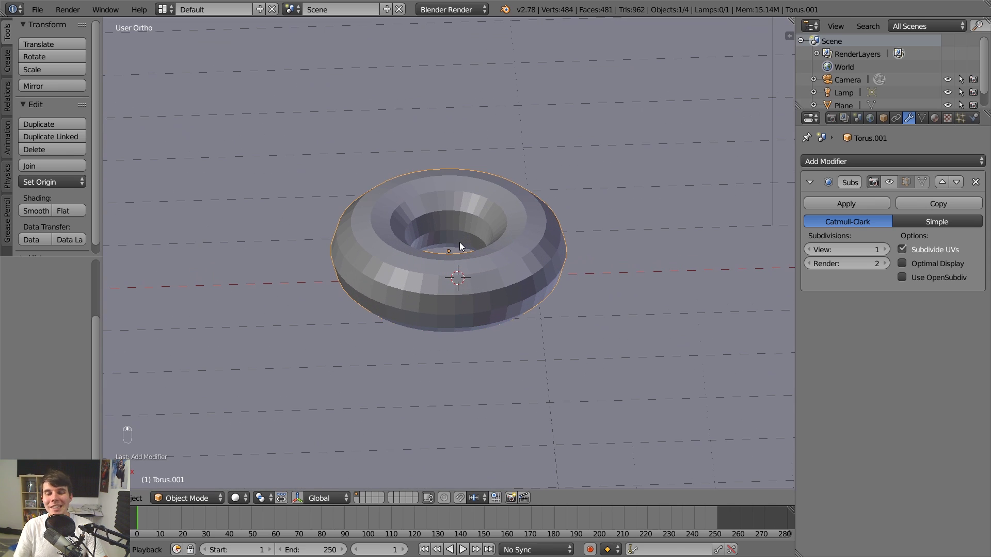
# Toggle the torus into Edit Mode and back to Object Mode.
pyautogui.scroll(3, 463, 242)
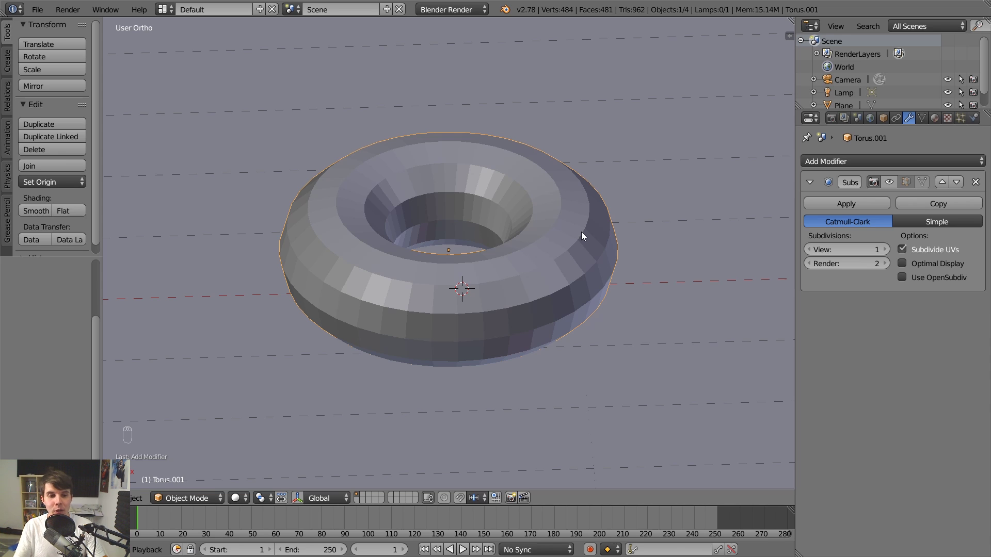
pyautogui.press('Tab')
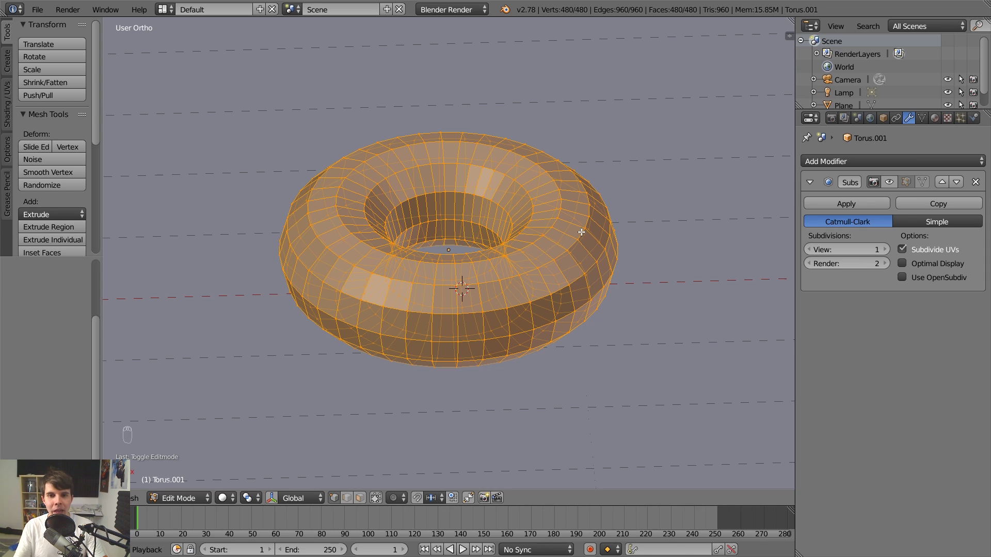
pyautogui.press('Tab')
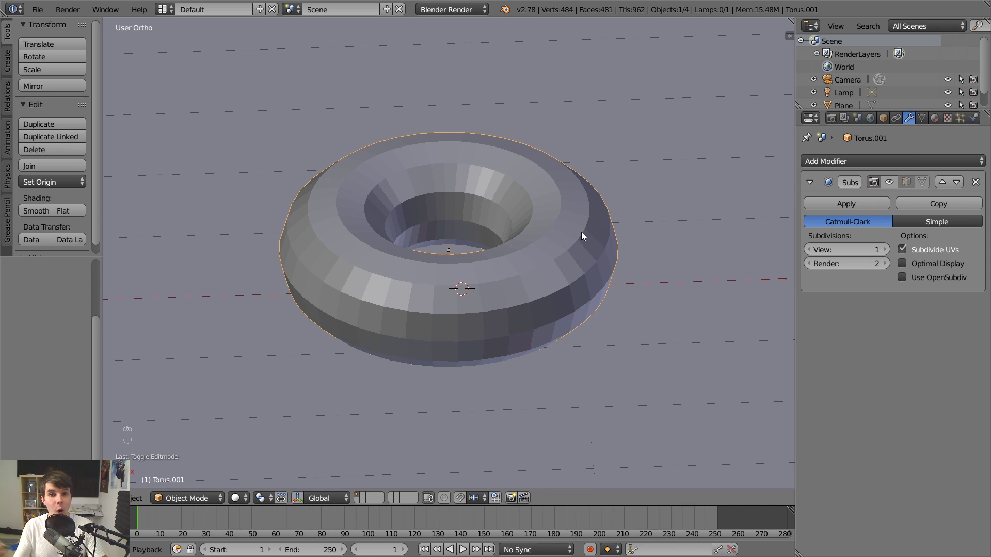
pyautogui.scroll(1, 573, 241)
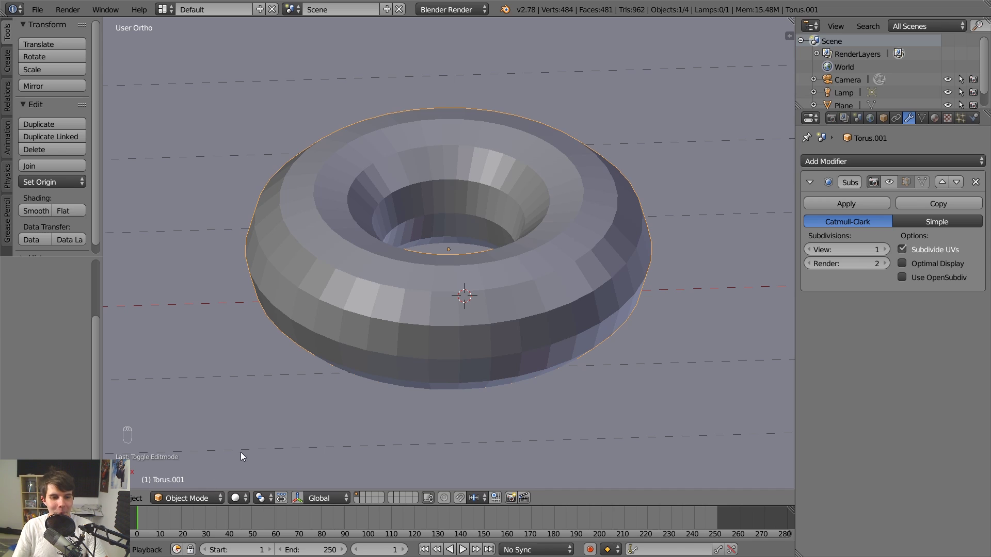
# Alternate the torus between Edit Mode and Object Mode while reviewing the available interaction modes, ending in Object Mode.
pyautogui.click(193, 498)
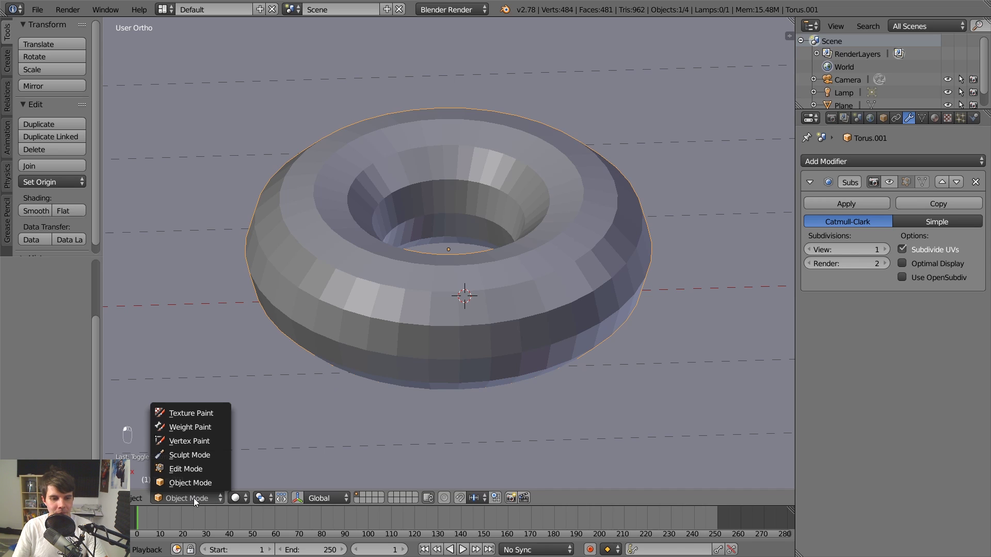
pyautogui.click(196, 469)
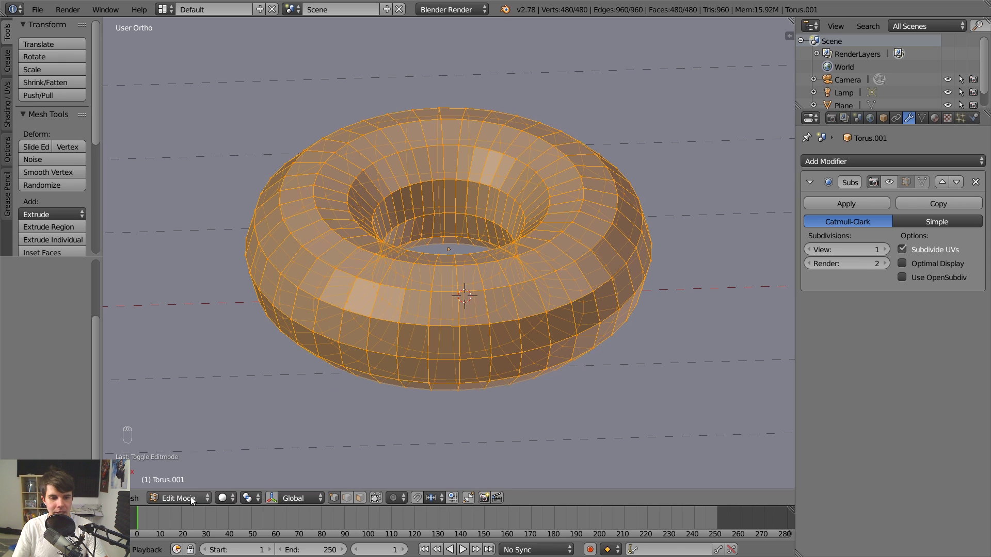
pyautogui.click(190, 498)
pyautogui.click(191, 484)
pyautogui.click(190, 496)
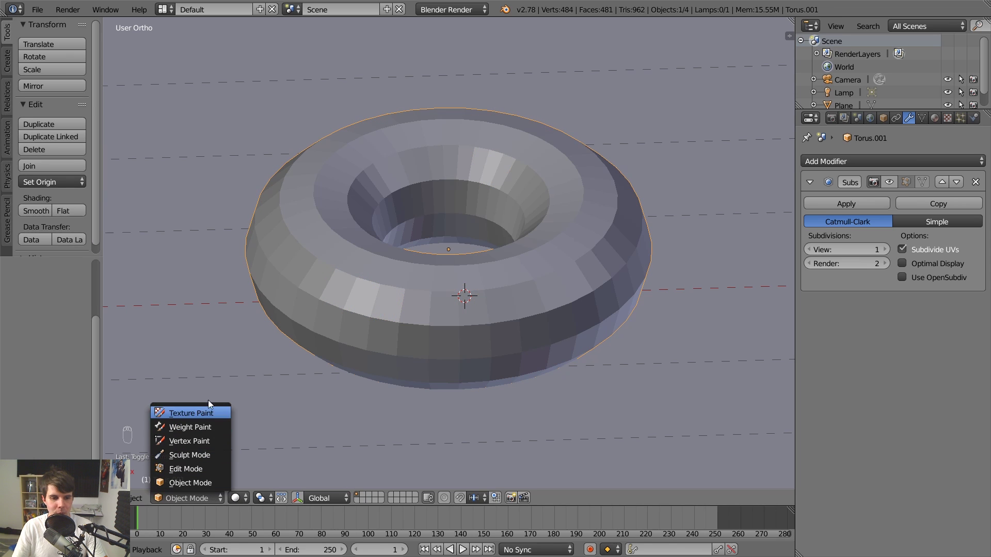
pyautogui.click(189, 482)
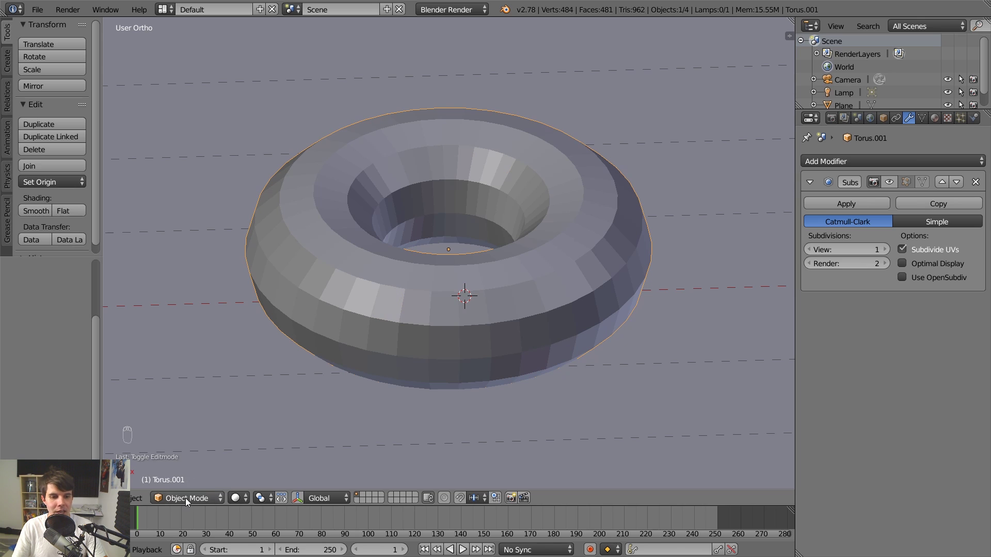
pyautogui.click(186, 498)
pyautogui.click(190, 477)
pyautogui.press('Tab')
# Select the plane and reselect the torus with the whole scene in view.
pyautogui.scroll(-3, 536, 359)
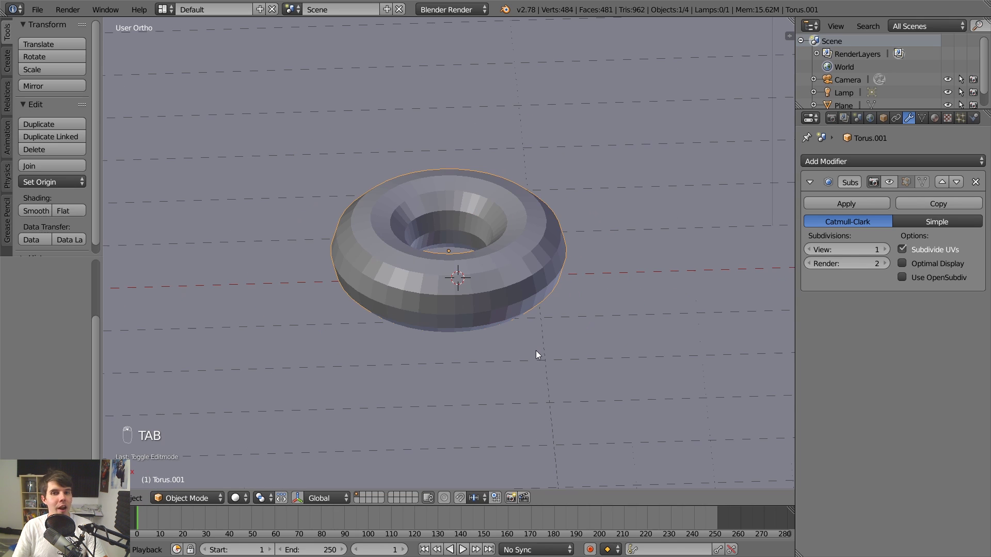
pyautogui.scroll(-5, 537, 355)
pyautogui.rightClick(542, 313)
pyautogui.rightClick(431, 249)
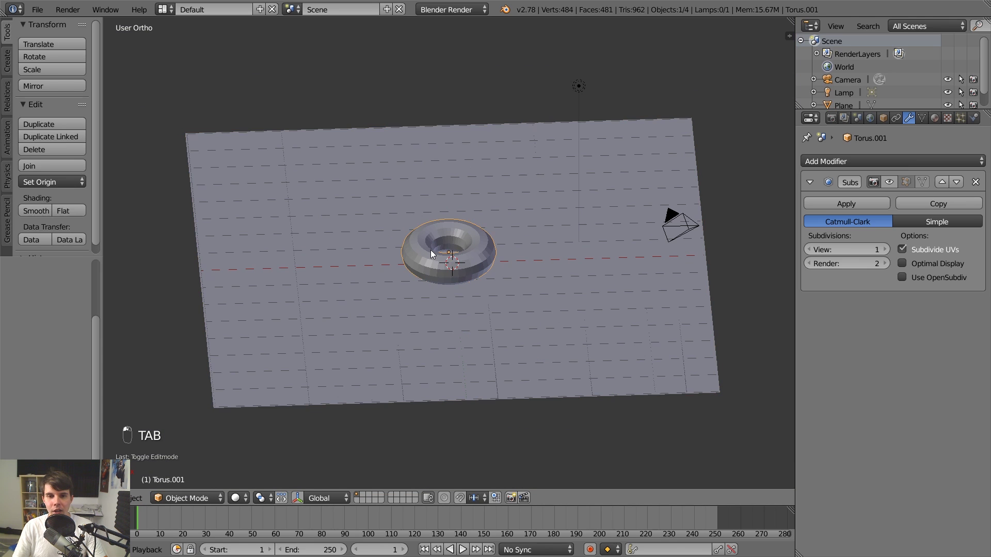
# Slide the torus along the X axis toward the plane's left side and move it back near the plane's center.
pyautogui.press('Tab')
pyautogui.press('Tab')
pyautogui.press('g')
pyautogui.middleClick(478, 281)
pyautogui.click(407, 279)
pyautogui.press('Tab')
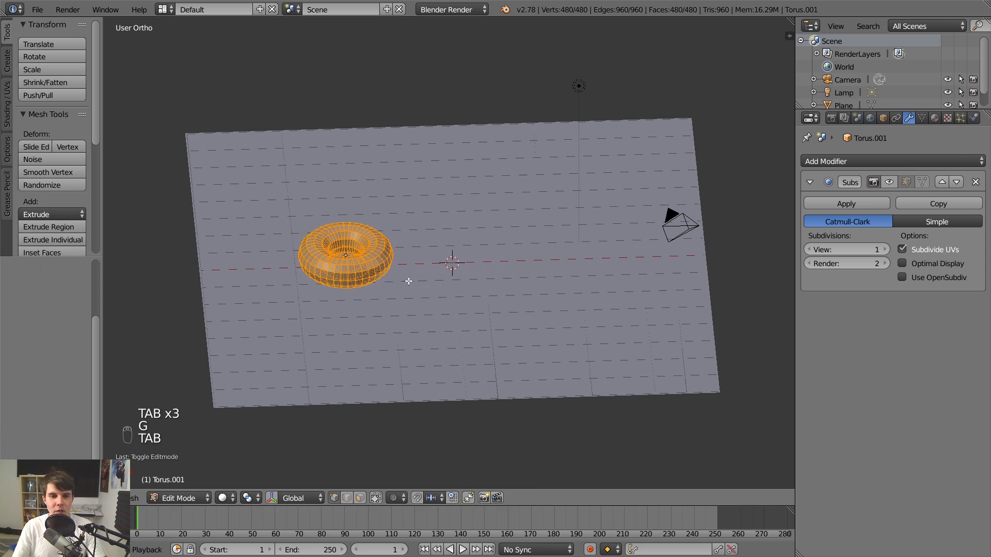
pyautogui.press('Tab')
pyautogui.press('g')
pyautogui.middleClick(388, 251)
# Switch the torus repeatedly between Edit Mode and Object Mode, ending in Object Mode.
pyautogui.press('Tab')
pyautogui.press('Tab')
pyautogui.press('Tab')
pyautogui.press('Tab')
pyautogui.press('Tab')
pyautogui.press('Tab')
pyautogui.press('Tab')
pyautogui.press('Tab')
pyautogui.press('Tab')
pyautogui.press('Tab')
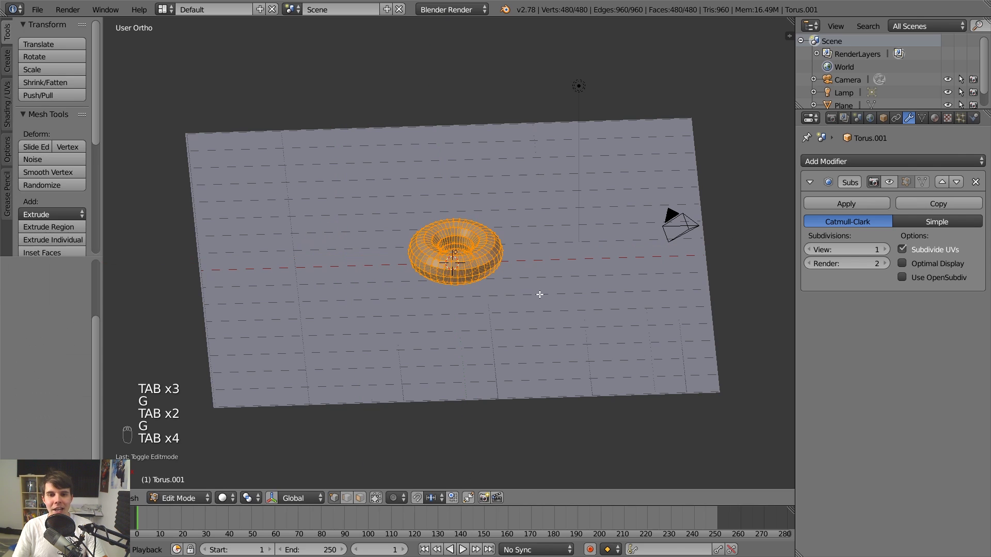
pyautogui.press('Tab')
pyautogui.press('Tab')
pyautogui.press('Tab')
pyautogui.press('Tab')
pyautogui.press('Tab')
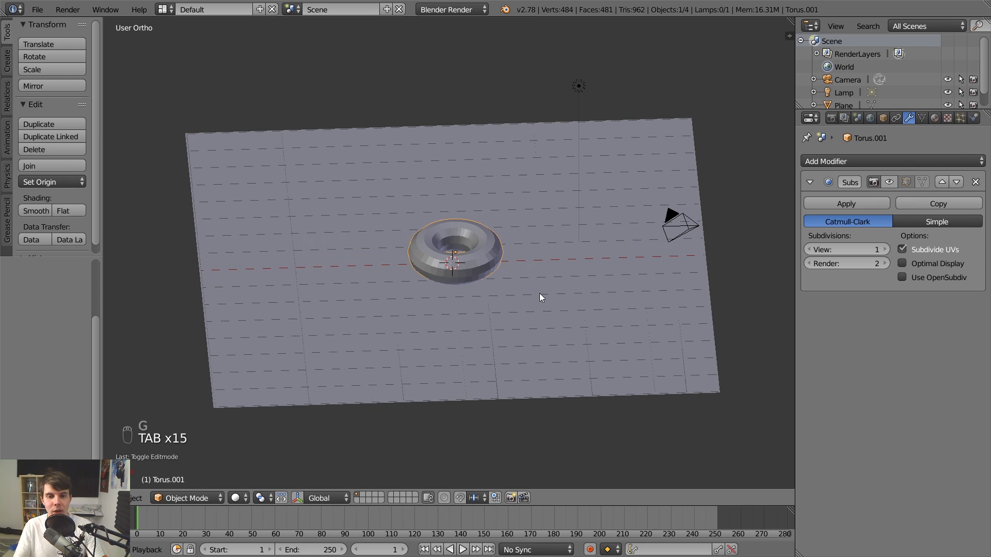
# Put the torus in Edit Mode, viewed together with the plane, lamp and camera.
pyautogui.scroll(2, 540, 293)
pyautogui.scroll(3, 539, 294)
pyautogui.keyDown('shift'); pyautogui.moveTo(561, 277); pyautogui.dragTo(541, 282, button='middle'); pyautogui.keyUp('shift')
pyautogui.scroll(-2, 541, 281)
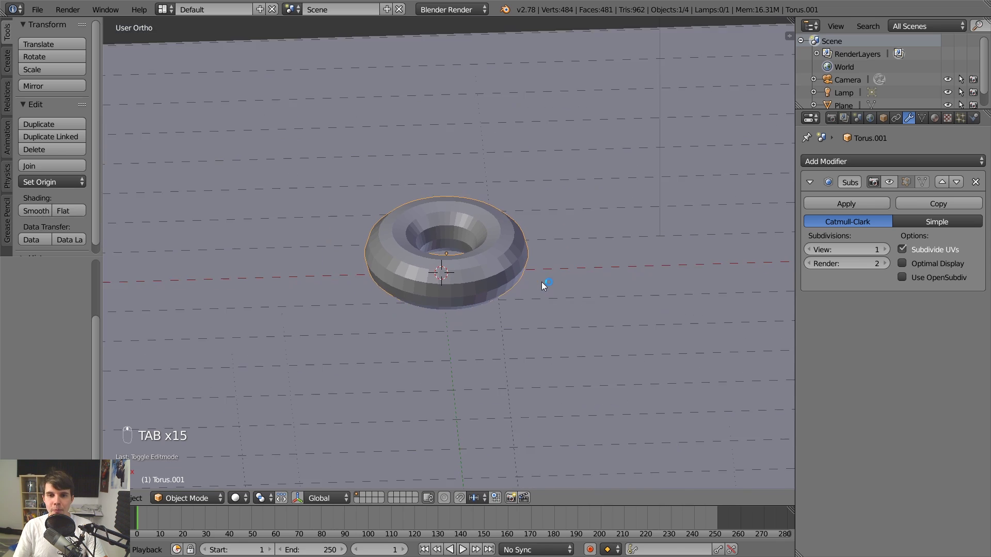
pyautogui.scroll(2, 541, 282)
pyautogui.scroll(-3, 541, 281)
pyautogui.scroll(-1, 541, 281)
pyautogui.press('Tab')
pyautogui.scroll(3, 542, 280)
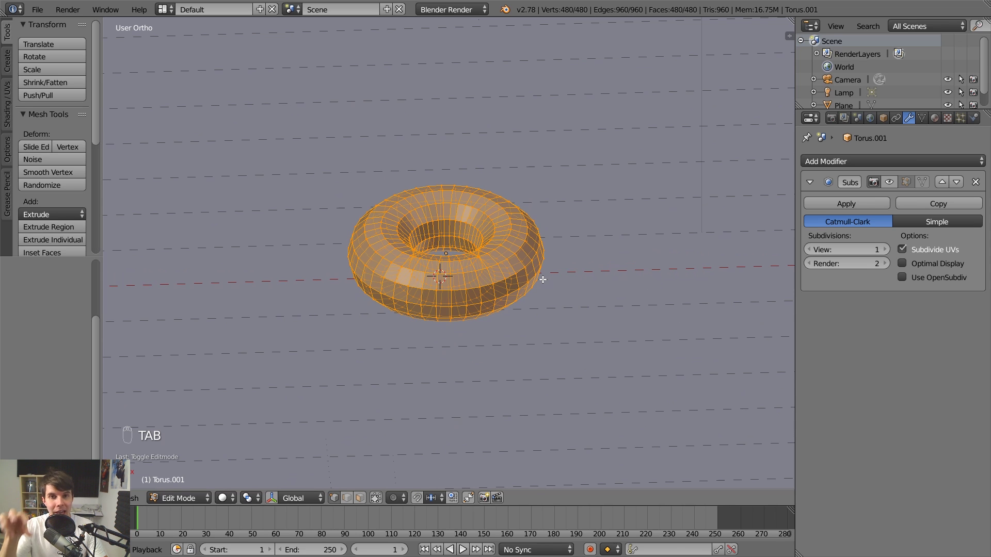
pyautogui.scroll(-2, 543, 281)
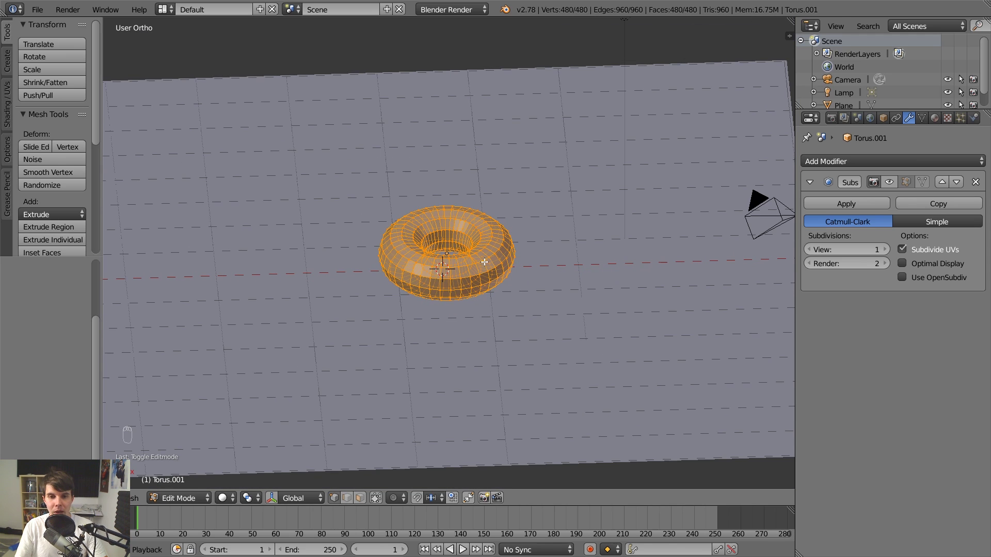
pyautogui.scroll(-2, 552, 279)
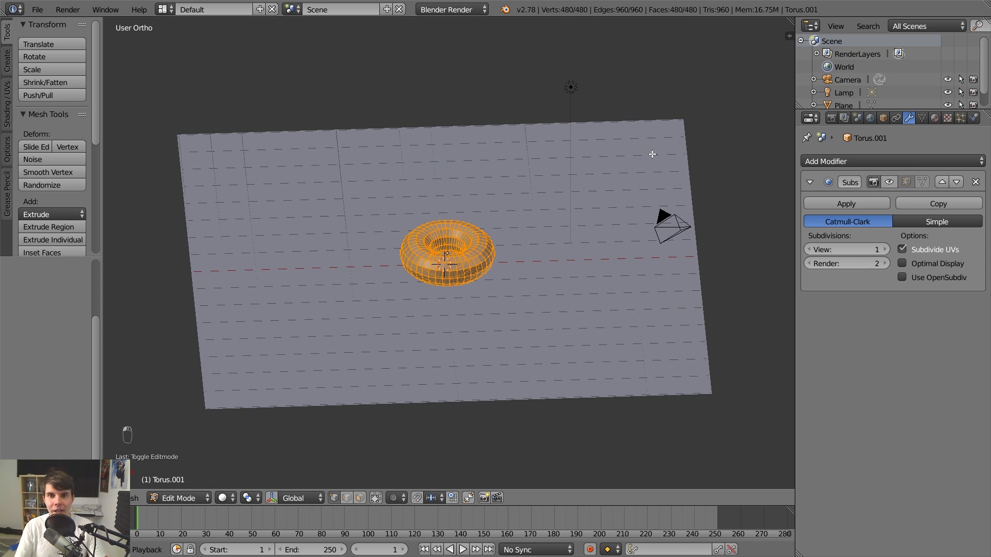
# Try moving the torus's whole mesh by about 3.39 units in Edit Mode, undo the move and return to Object Mode.
pyautogui.moveTo(467, 361); pyautogui.dragTo(248, 277)
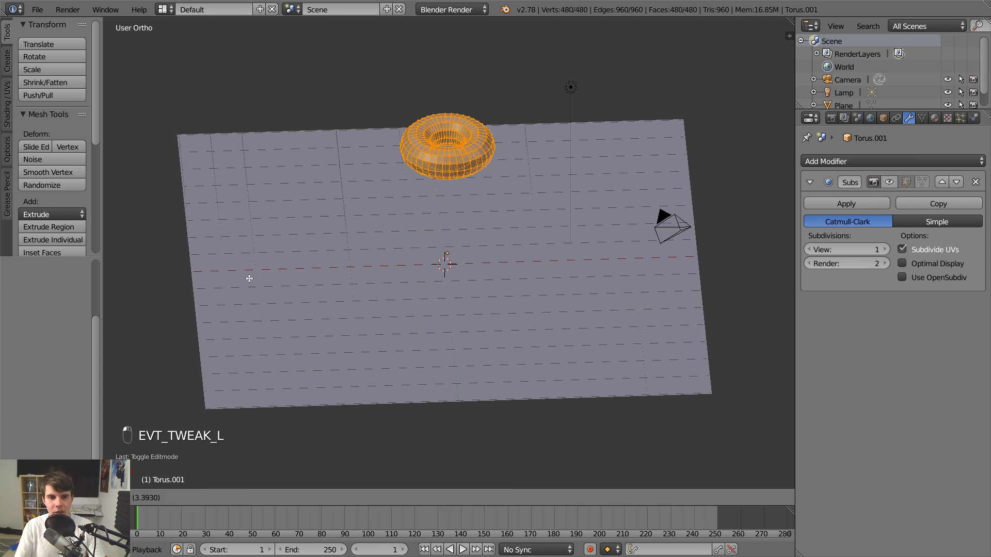
pyautogui.hotkey('ctrl', 'z')
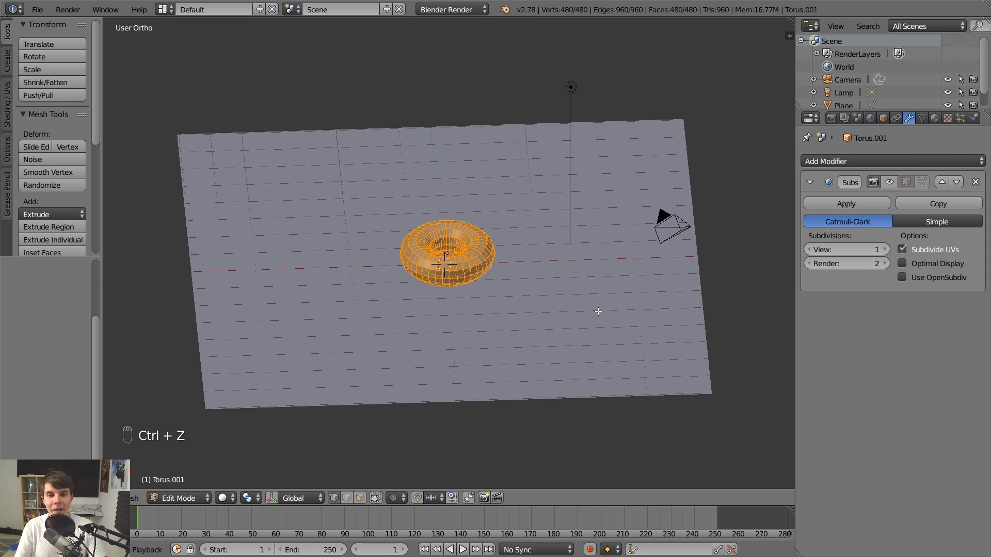
pyautogui.press('Tab')
# Select the plane and switch it into Edit Mode and back to Object Mode.
pyautogui.rightClick(595, 280)
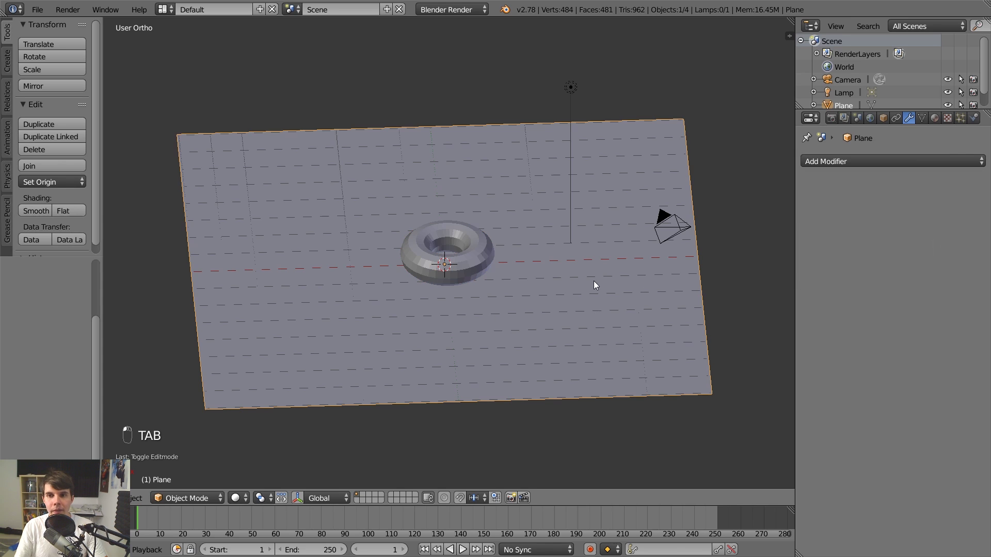
pyautogui.press('Tab')
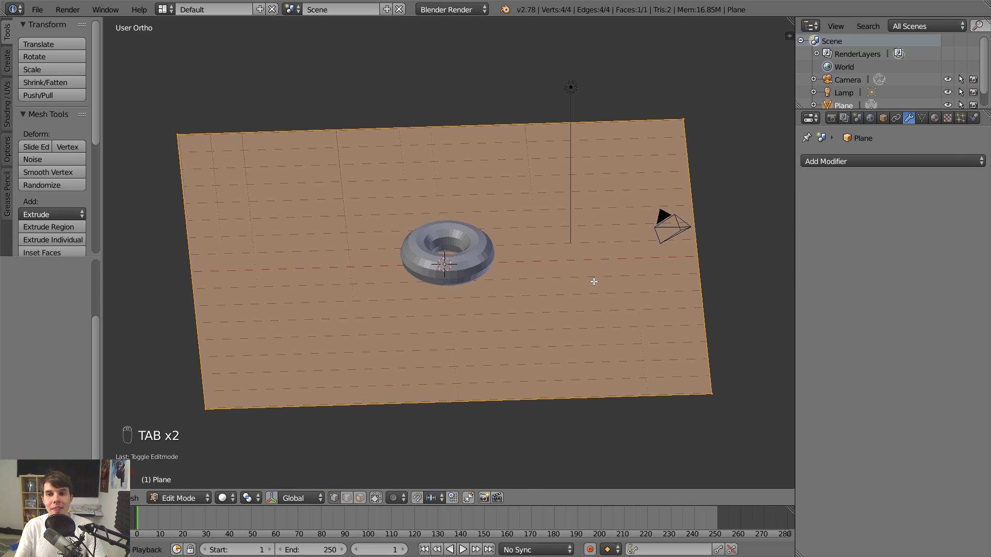
pyautogui.press('Tab')
# Select the torus again and put it in Edit Mode with its mesh in close view.
pyautogui.rightClick(487, 245)
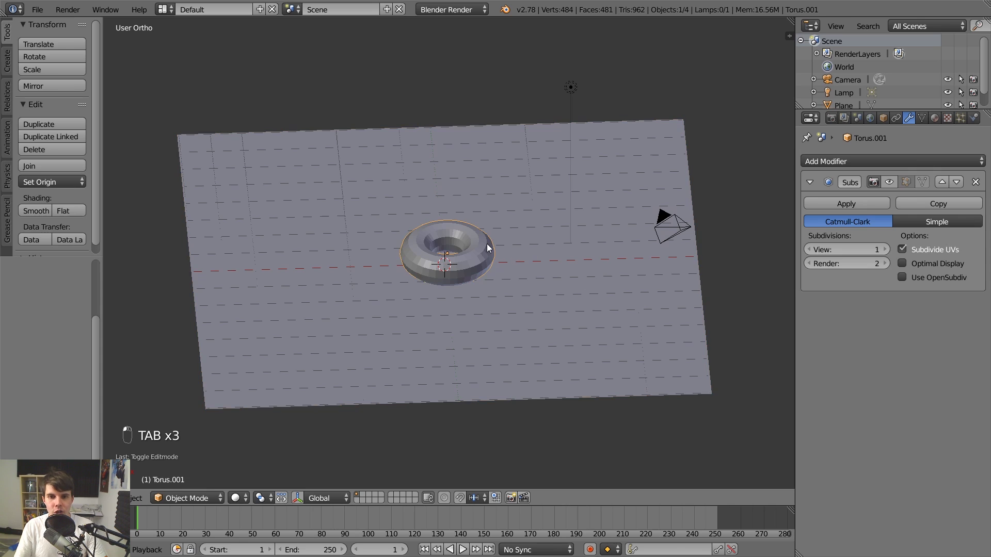
pyautogui.press('Tab')
pyautogui.scroll(7, 492, 256)
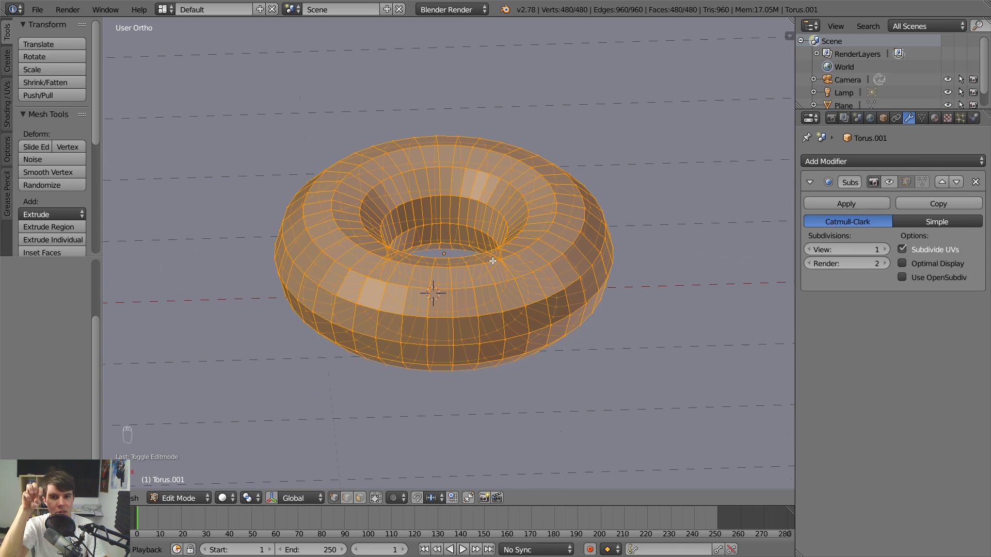
pyautogui.scroll(-4, 493, 261)
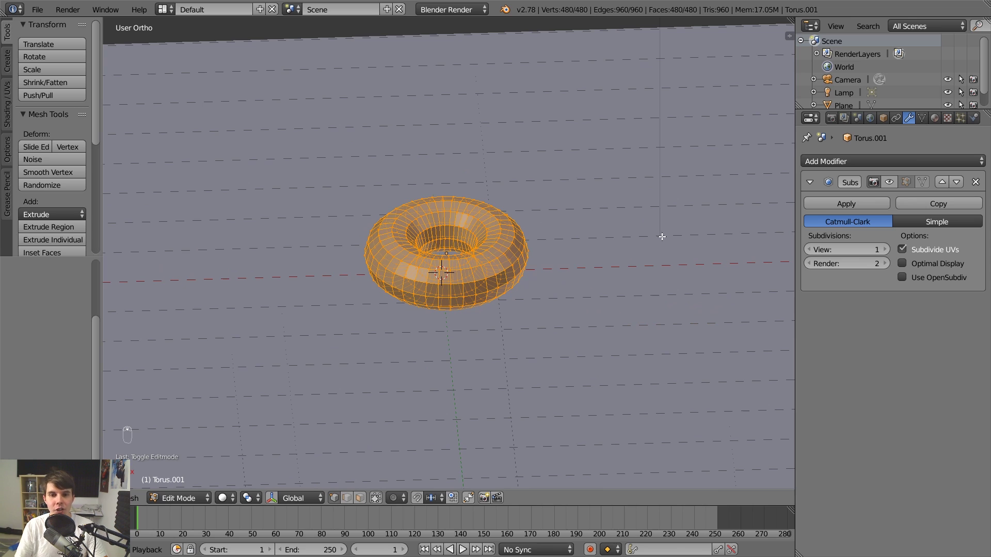
pyautogui.scroll(-3, 526, 289)
pyautogui.scroll(3, 532, 298)
pyautogui.press('Tab')
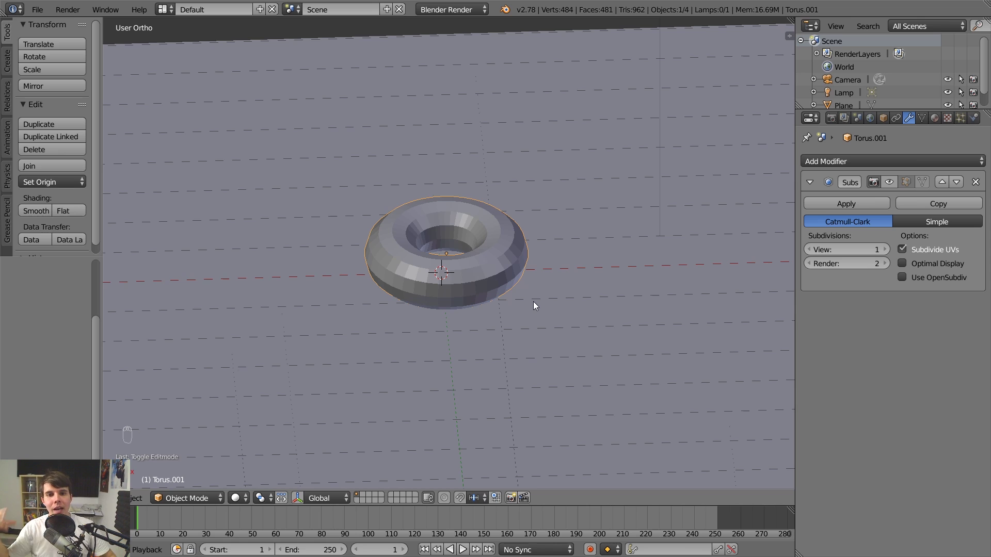
pyautogui.scroll(5, 534, 307)
pyautogui.press('Tab')
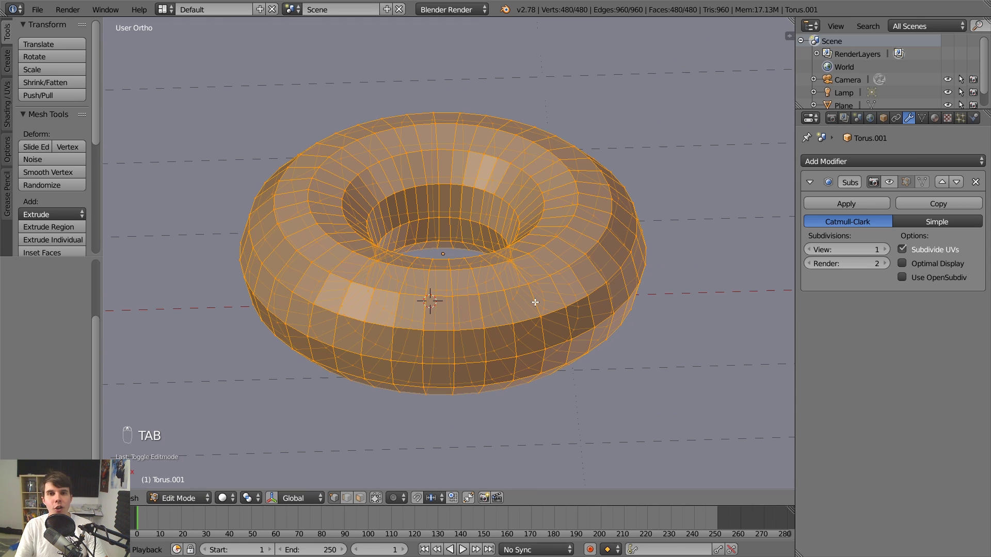
pyautogui.scroll(-2, 535, 303)
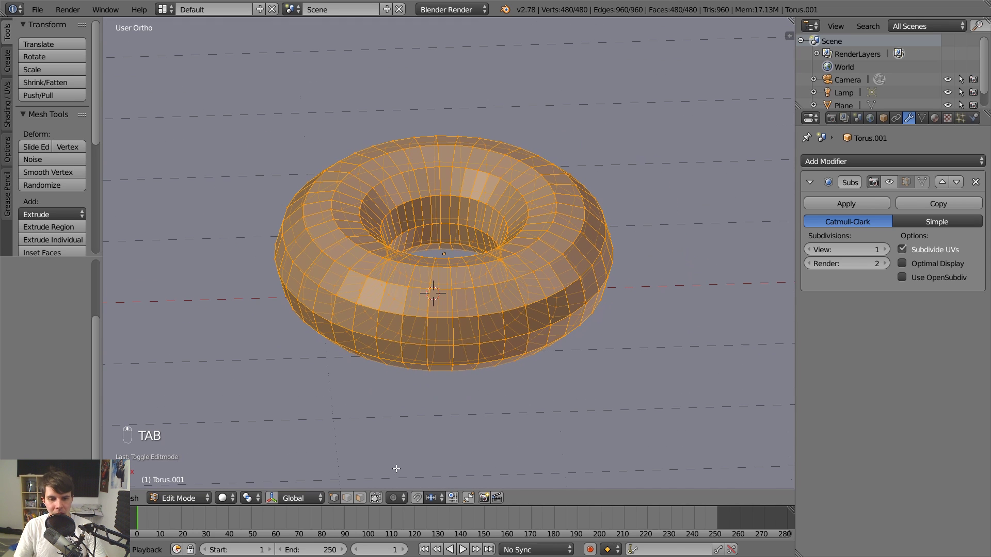
# Limit mesh selection to visible geometry so the torus's rear vertices and edges are hidden.
pyautogui.click(376, 501)
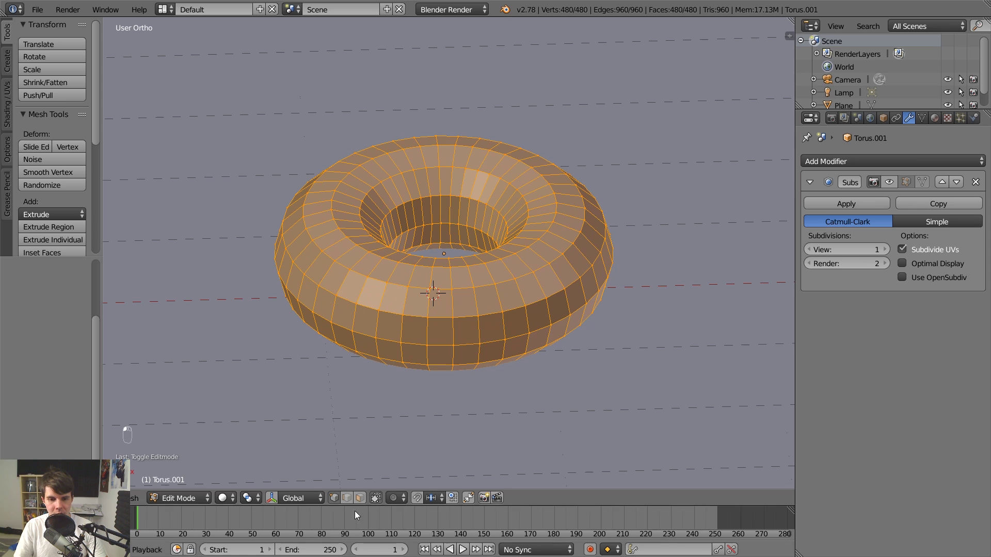
pyautogui.scroll(2, 524, 228)
pyautogui.scroll(-2, 525, 237)
pyautogui.scroll(1, 527, 238)
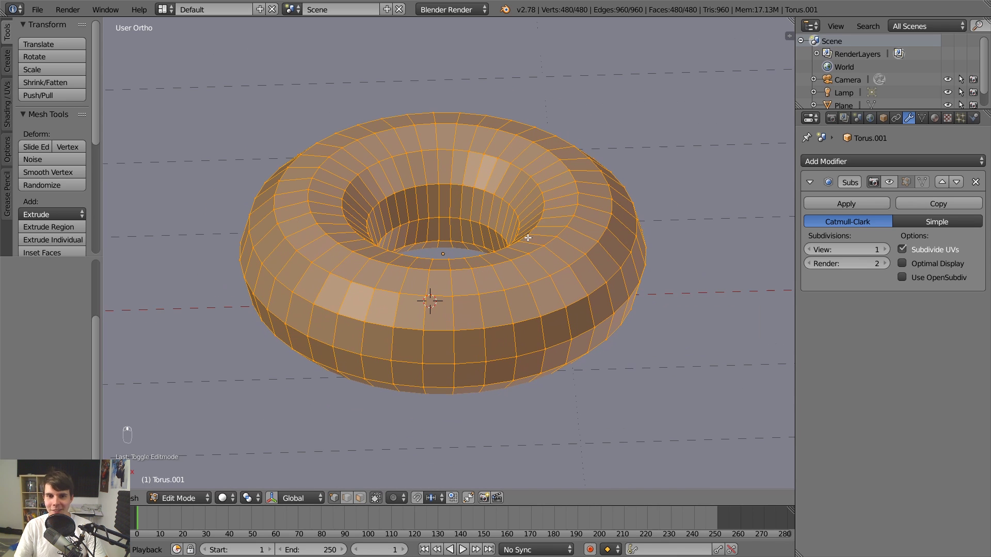
pyautogui.moveTo(527, 238); pyautogui.dragTo(537, 211, button='middle')
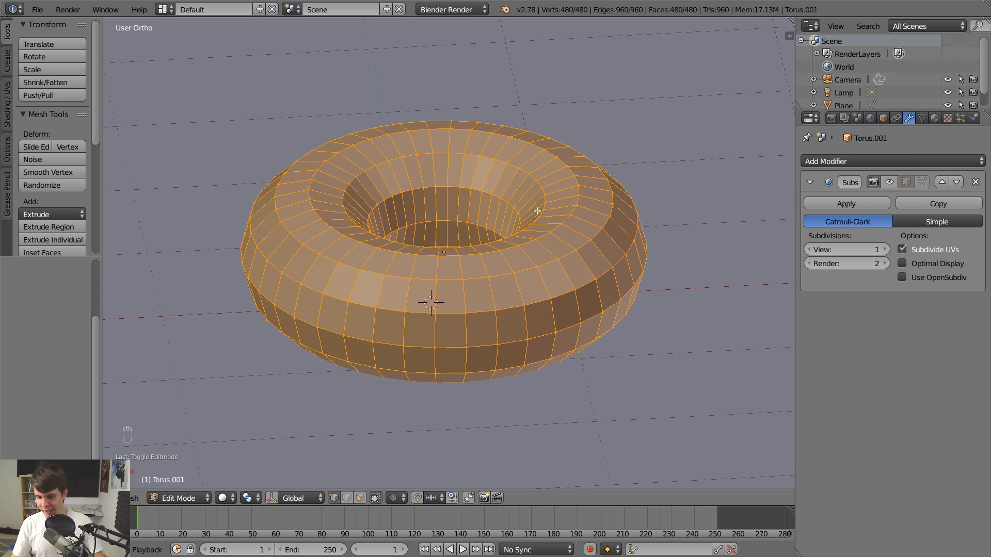
# Select a single vertex on the front side of the torus.
pyautogui.scroll(2, 535, 212)
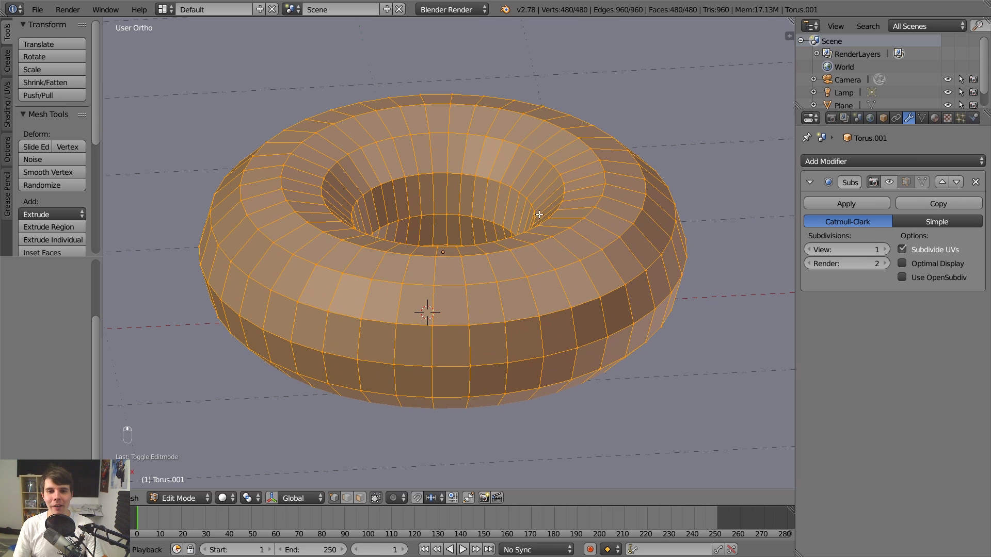
pyautogui.scroll(2, 496, 289)
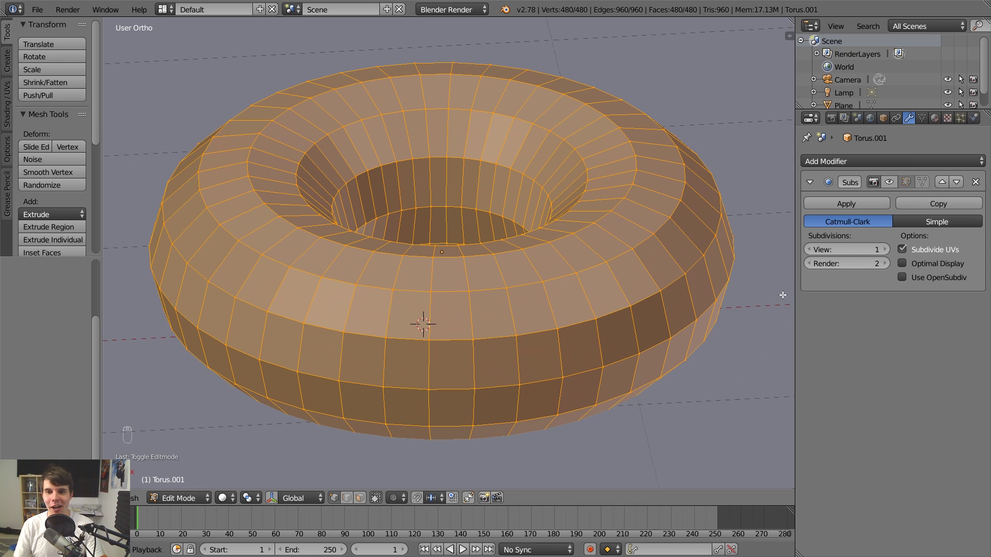
pyautogui.scroll(2, 576, 281)
pyautogui.scroll(-2, 663, 321)
pyautogui.keyDown('shift'); pyautogui.moveTo(653, 287); pyautogui.dragTo(634, 289, button='middle'); pyautogui.keyUp('shift')
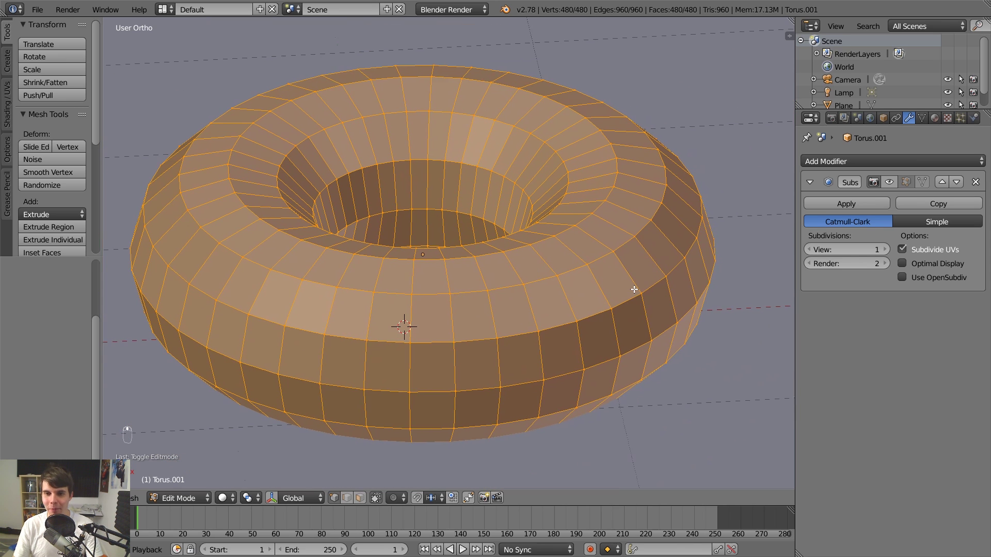
pyautogui.scroll(4, 634, 289)
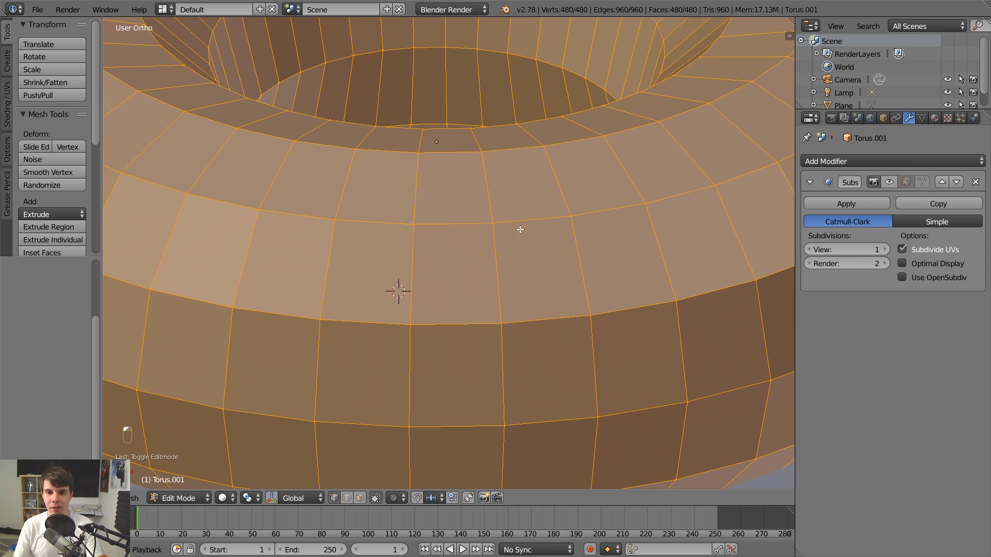
pyautogui.rightClick(509, 226)
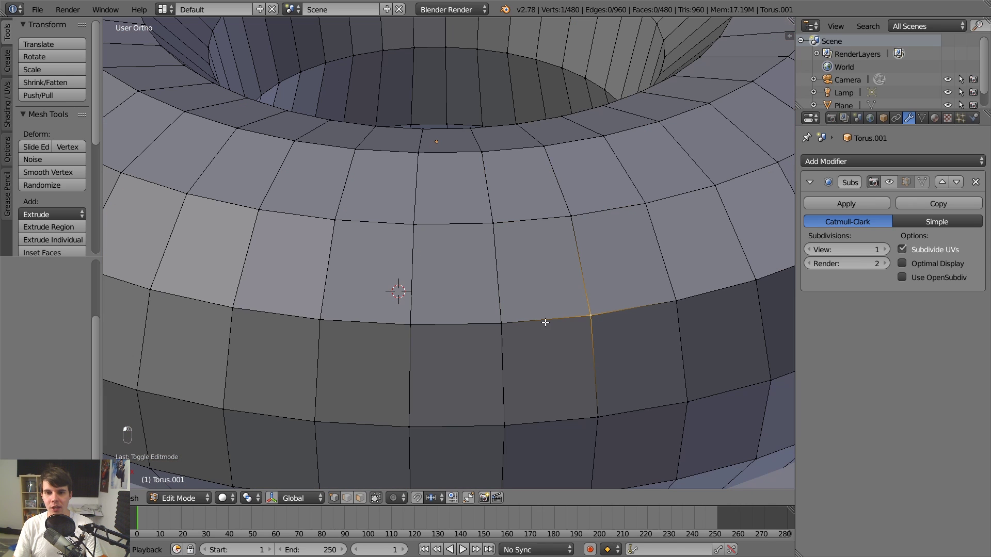
# Select other single vertices in turn along the ring above the torus's front edge.
pyautogui.rightClick(569, 218)
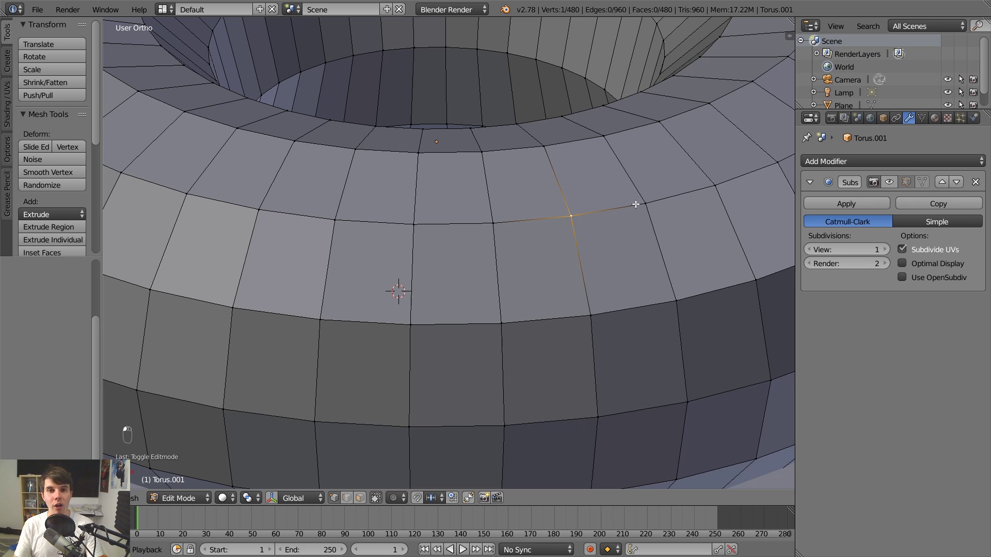
pyautogui.scroll(-2, 635, 204)
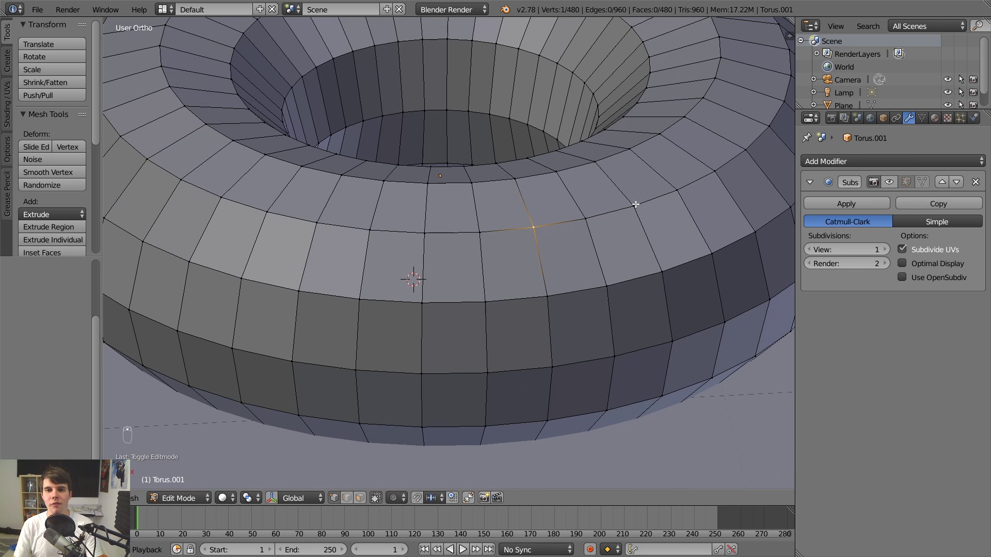
pyautogui.scroll(3, 610, 243)
pyautogui.click(500, 221)
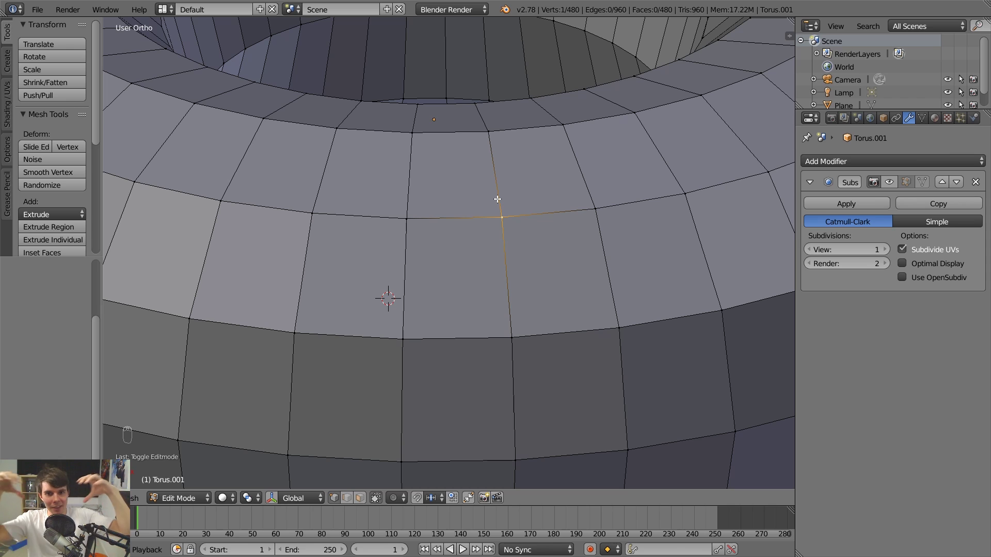
# Add the adjacent vertex and the two above them to the selection so one whole front face is selected.
pyautogui.keyDown('shift'); pyautogui.click(407, 217); pyautogui.keyUp('shift')
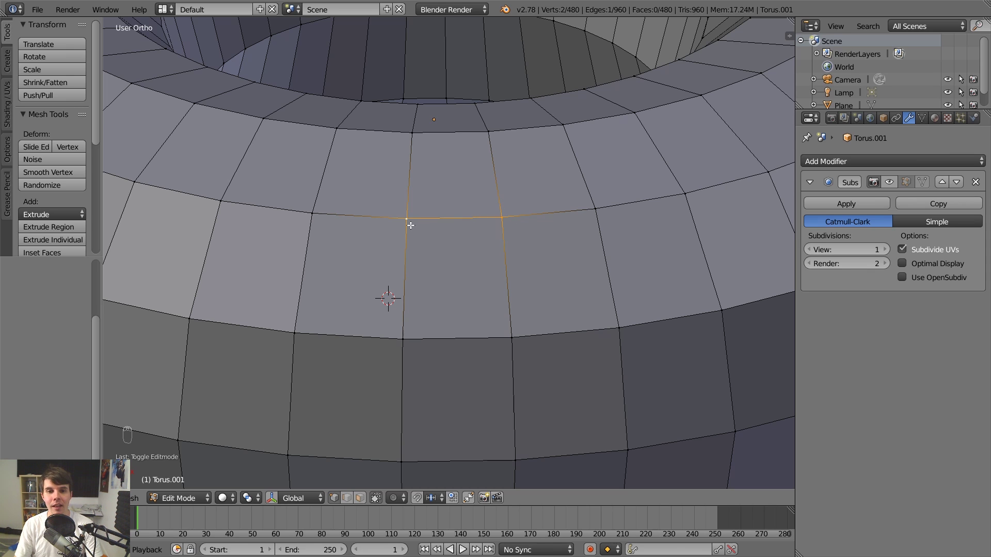
pyautogui.scroll(2, 411, 225)
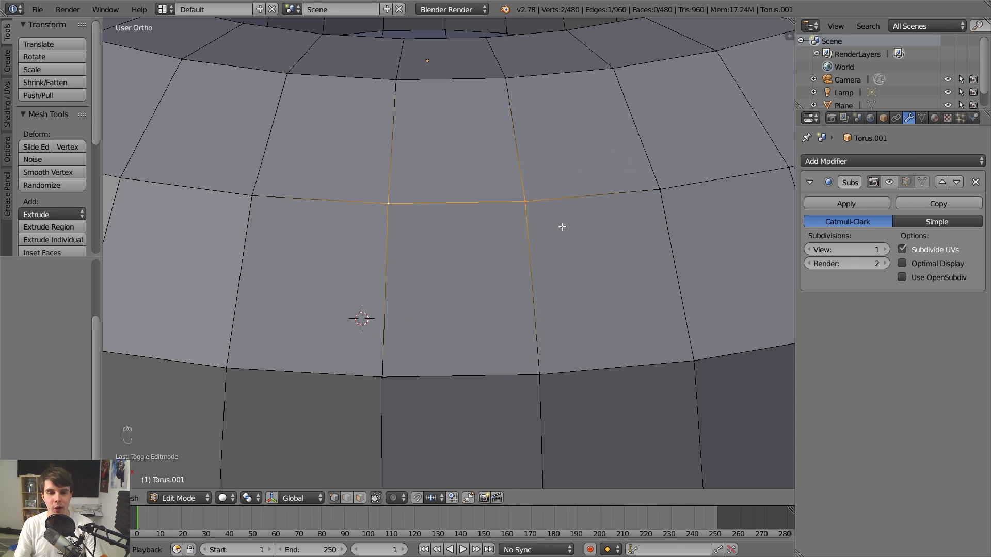
pyautogui.keyDown('shift'); pyautogui.click(397, 86); pyautogui.keyUp('shift')
pyautogui.keyDown('shift'); pyautogui.click(499, 83); pyautogui.keyUp('shift')
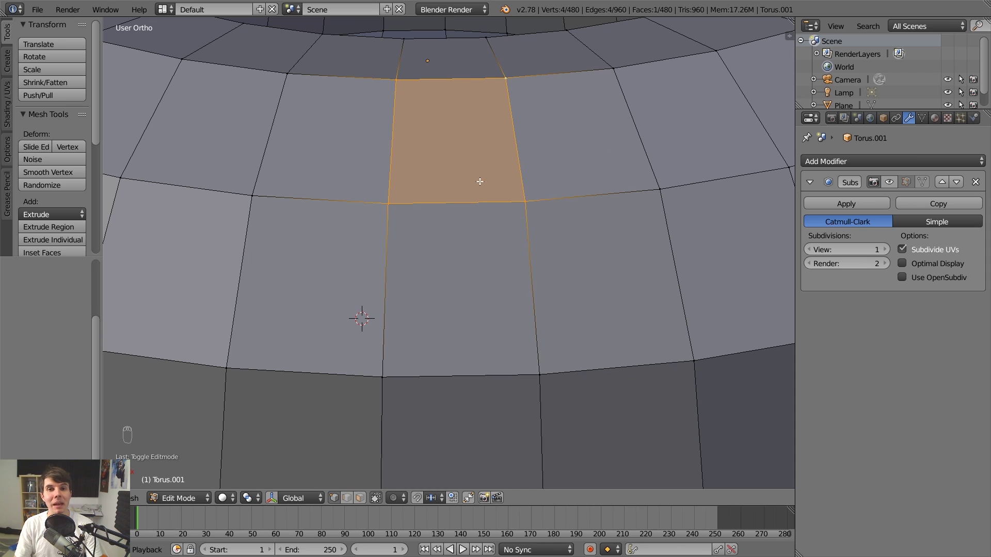
pyautogui.moveTo(484, 182); pyautogui.dragTo(465, 215, button='middle')
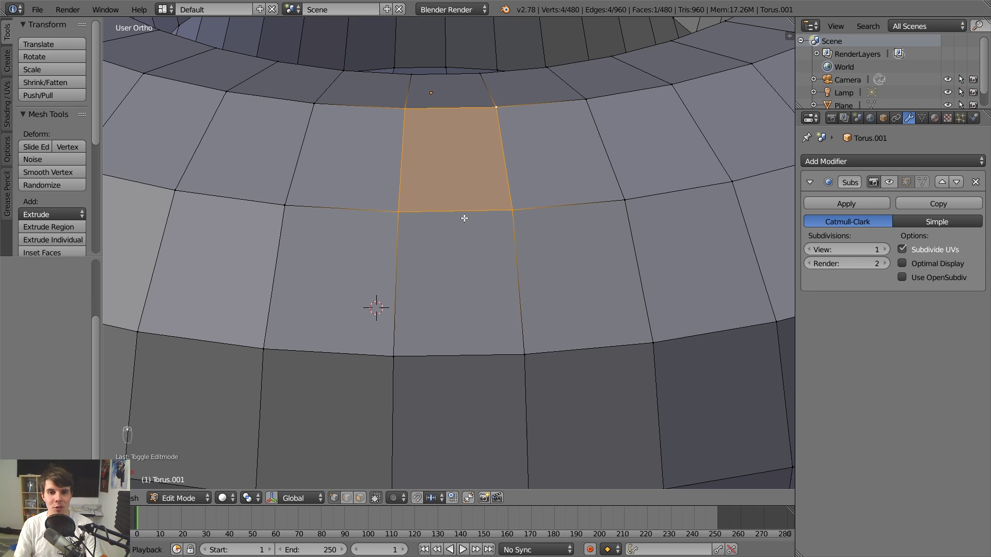
pyautogui.scroll(-2, 432, 234)
pyautogui.scroll(2, 447, 228)
pyautogui.scroll(-2, 428, 227)
pyautogui.scroll(2, 444, 223)
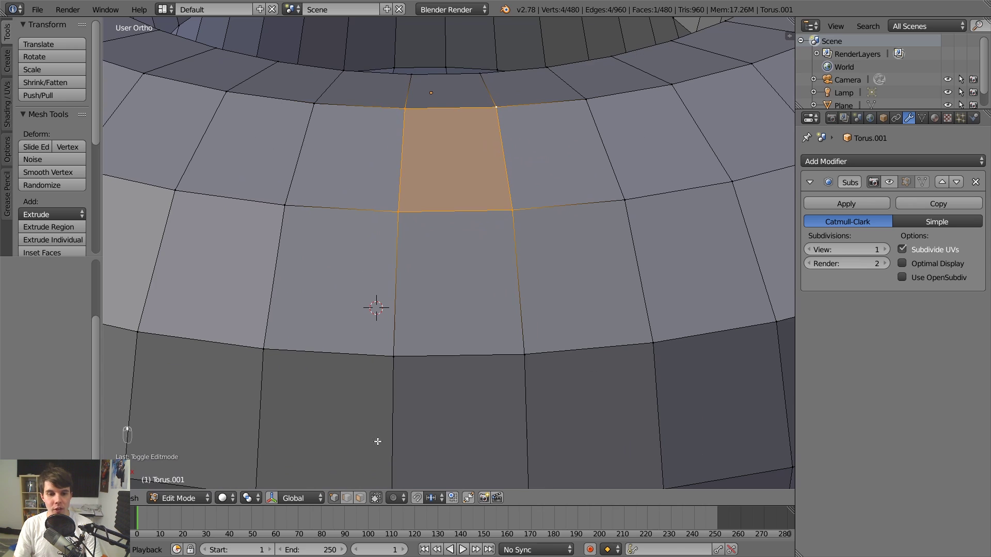
# Replace the selection with single vertices on the upper front ring, extending the last one to a run of five adjacent vertices.
pyautogui.rightClick(400, 213)
pyautogui.rightClick(511, 210)
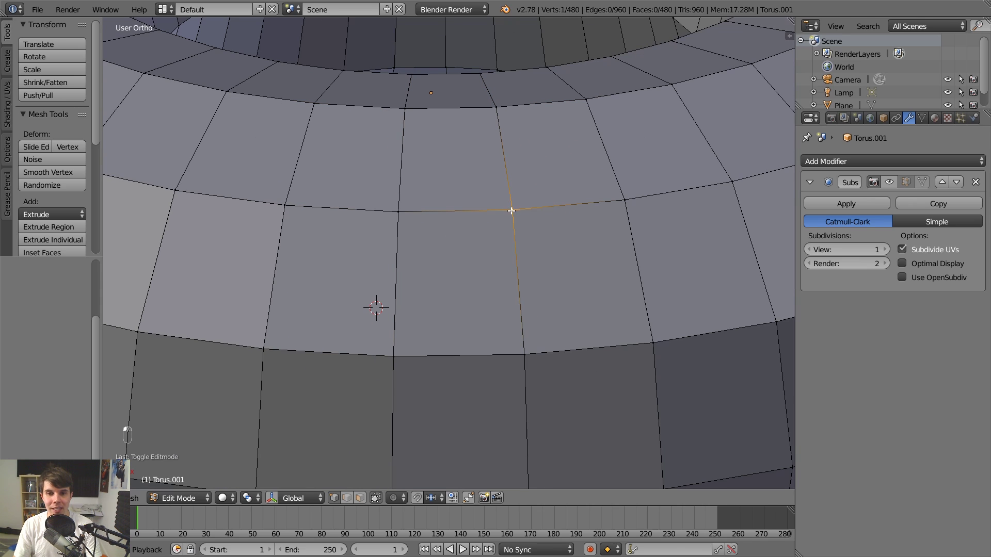
pyautogui.rightClick(627, 201)
pyautogui.rightClick(723, 181)
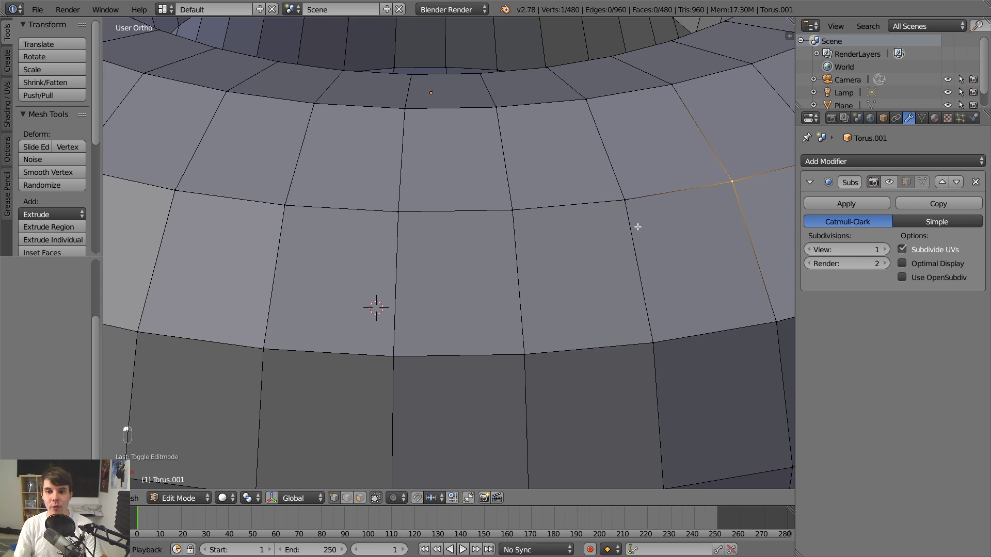
pyautogui.keyDown('shift'); pyautogui.rightClick(623, 201); pyautogui.keyUp('shift')
pyautogui.keyDown('shift'); pyautogui.rightClick(514, 211); pyautogui.keyUp('shift')
pyautogui.keyDown('shift'); pyautogui.rightClick(402, 212); pyautogui.keyUp('shift')
pyautogui.keyDown('shift'); pyautogui.rightClick(285, 205); pyautogui.keyUp('shift')
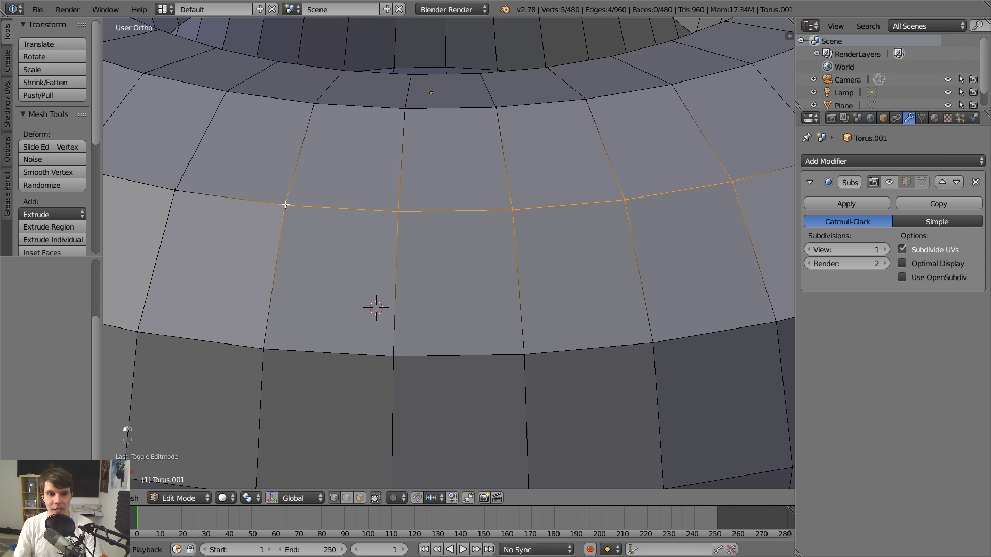
# Select the complete horizontal edge loop that runs through the upper front ring of the torus.
pyautogui.keyDown('shift'); pyautogui.moveTo(298, 191); pyautogui.dragTo(409, 183, button='middle'); pyautogui.keyUp('shift')
pyautogui.keyDown('alt'); pyautogui.rightClick(370, 194); pyautogui.keyUp('alt')
pyautogui.scroll(-8, 439, 249)
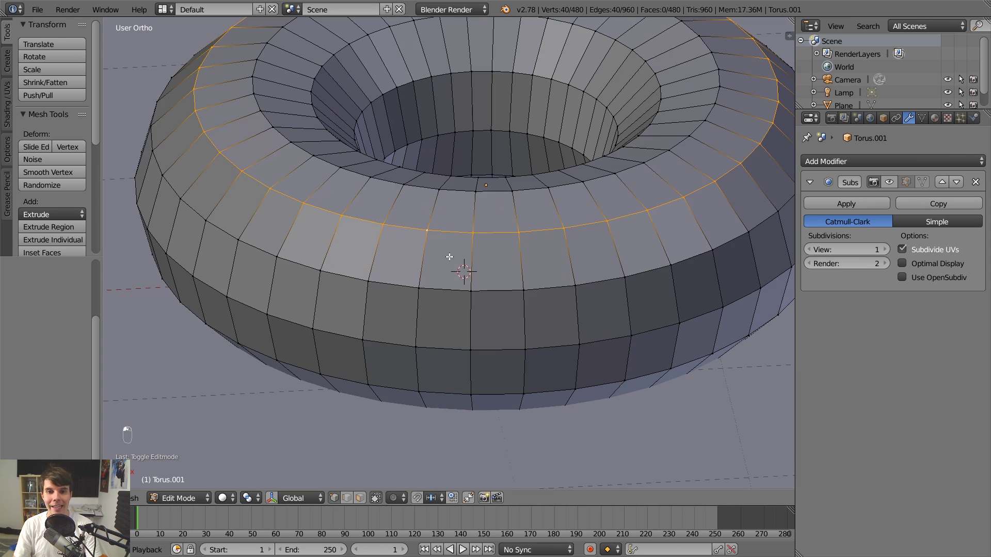
pyautogui.scroll(5, 458, 268)
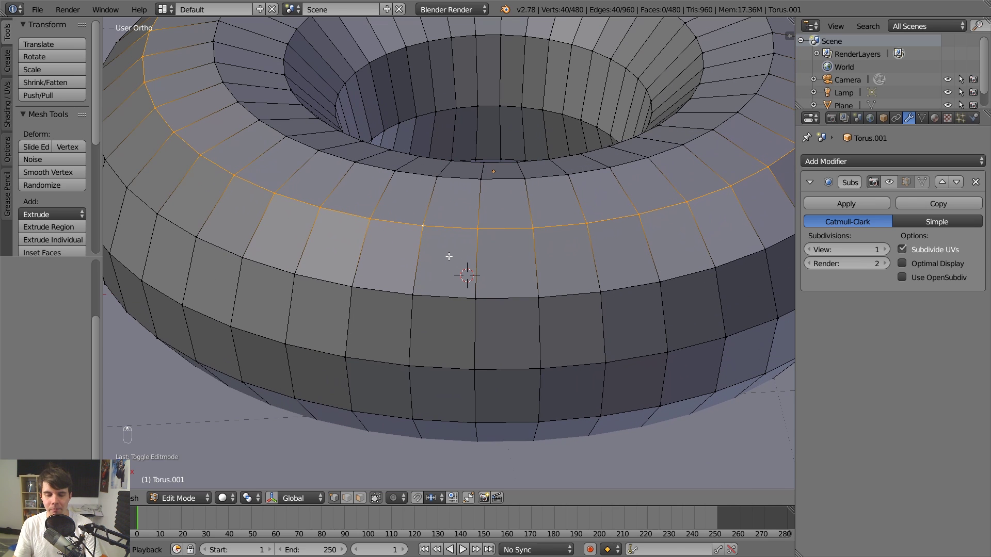
pyautogui.scroll(1, 449, 257)
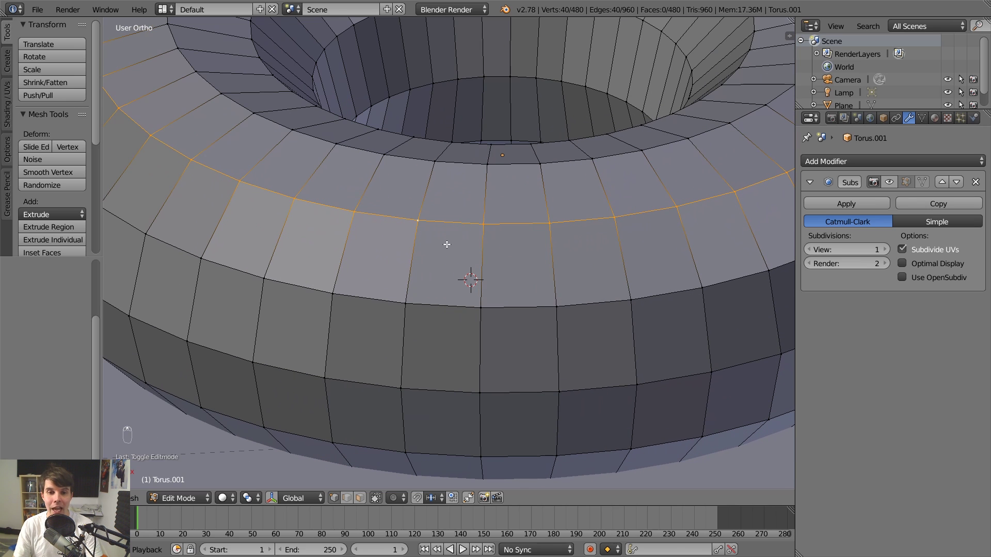
# Select three different horizontal edge loops of the torus one at a time, ending with the one nearest the hole.
pyautogui.keyDown('alt'); pyautogui.click(435, 305); pyautogui.keyUp('alt')
pyautogui.keyDown('alt'); pyautogui.click(529, 220); pyautogui.keyUp('alt')
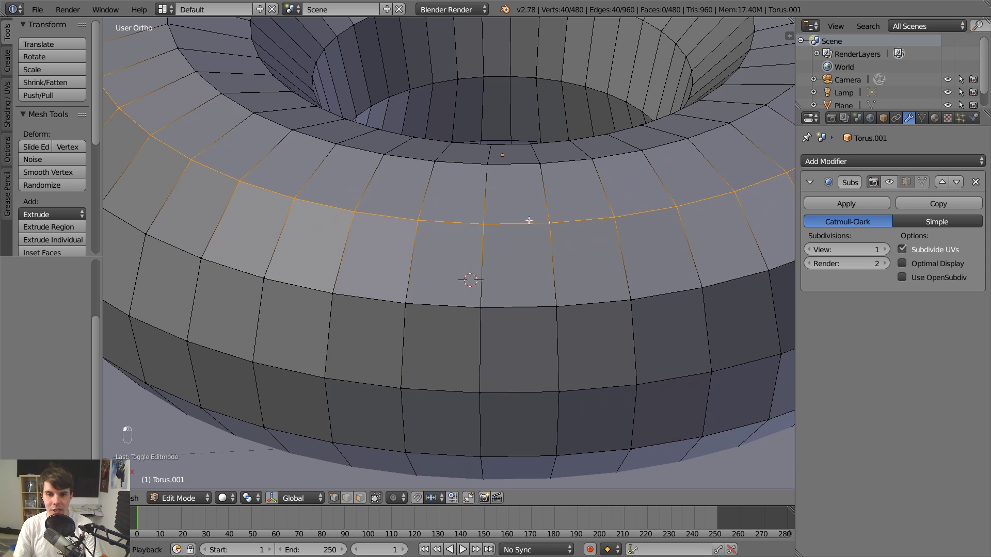
pyautogui.keyDown('alt'); pyautogui.click(468, 175); pyautogui.keyUp('alt')
pyautogui.scroll(2, 441, 275)
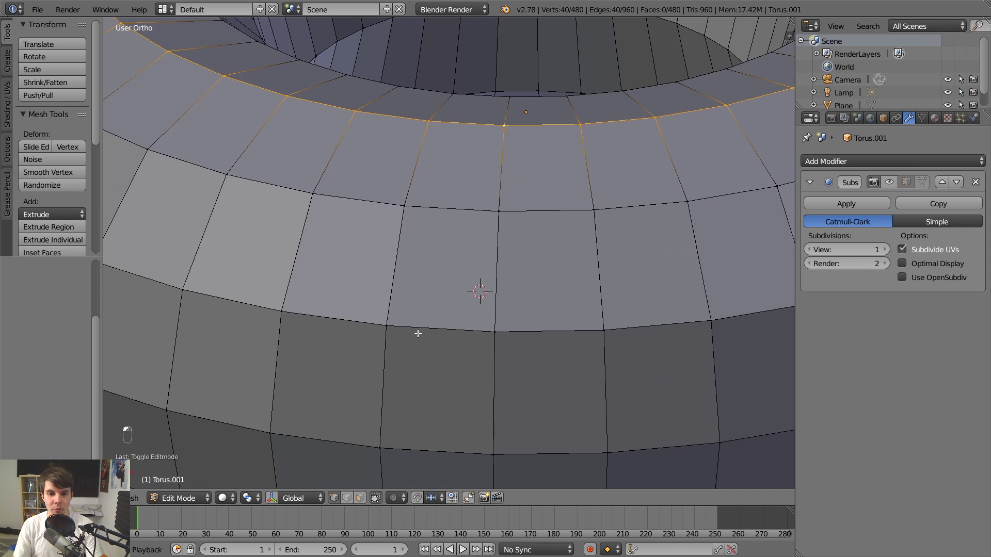
# Select two neighbouring front vertices in turn, and the full horizontal edge loop passing through both of them.
pyautogui.scroll(1, 427, 237)
pyautogui.rightClick(420, 196)
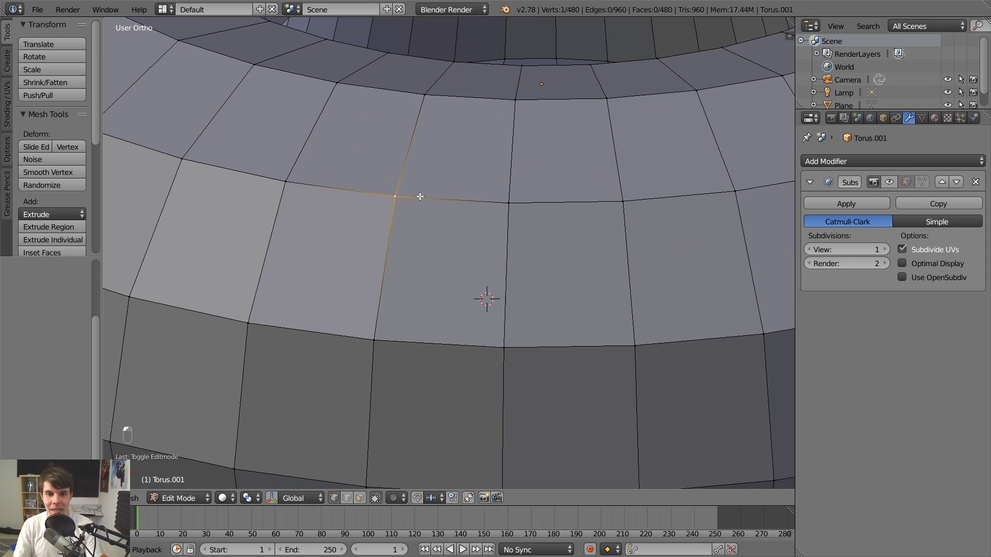
pyautogui.rightClick(494, 209)
pyautogui.keyDown('alt'); pyautogui.rightClick(457, 203); pyautogui.keyUp('alt')
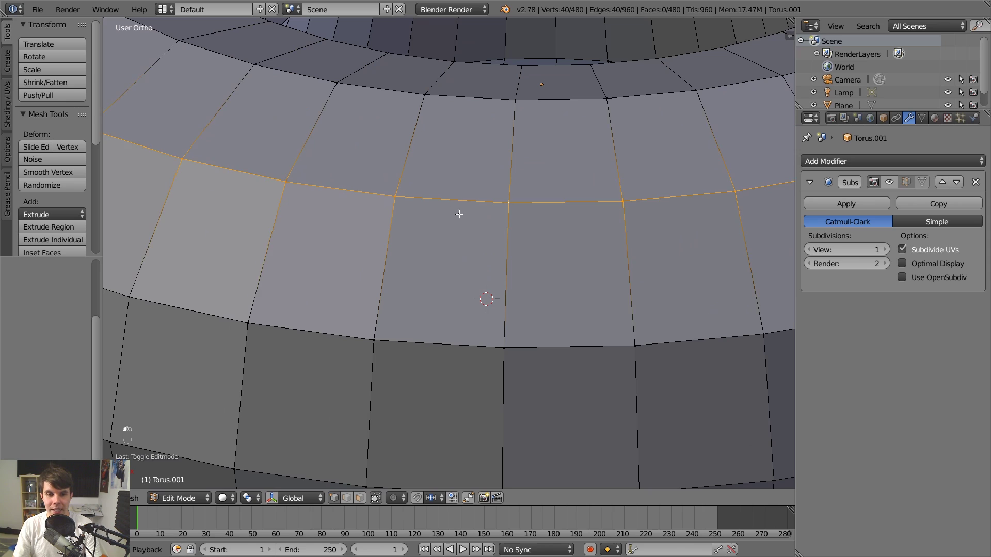
pyautogui.scroll(-5, 460, 214)
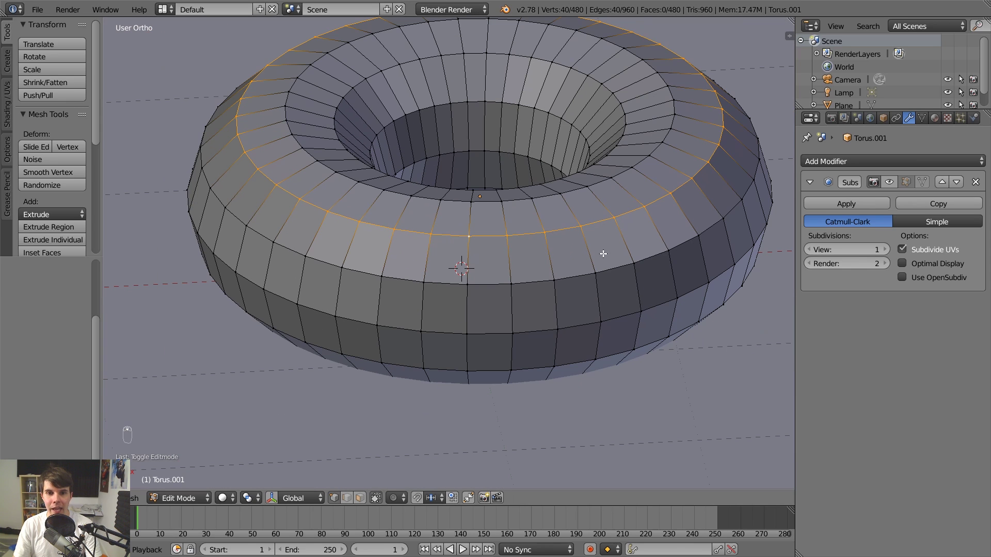
pyautogui.scroll(5, 469, 276)
# Select edge loops running around the tube's cross-section one at a time, checking the first in wireframe.
pyautogui.keyDown('alt'); pyautogui.rightClick(395, 260); pyautogui.keyUp('alt')
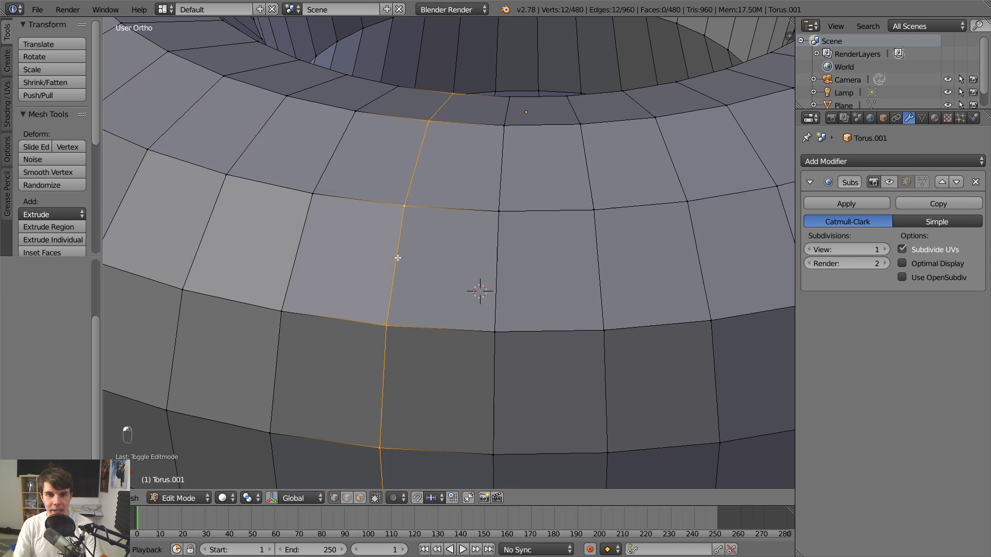
pyautogui.scroll(-5, 449, 268)
pyautogui.press('z')
pyautogui.press('z')
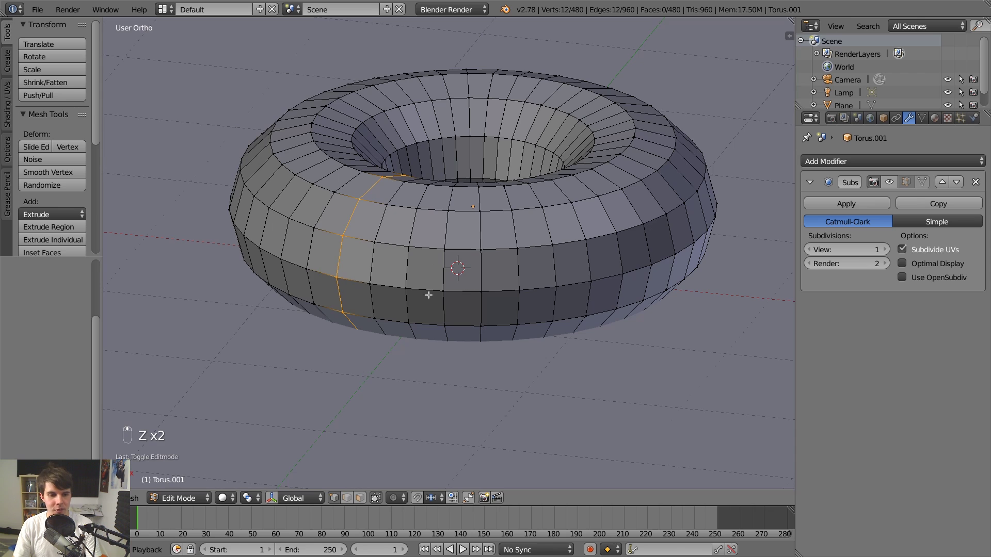
pyautogui.scroll(1, 365, 237)
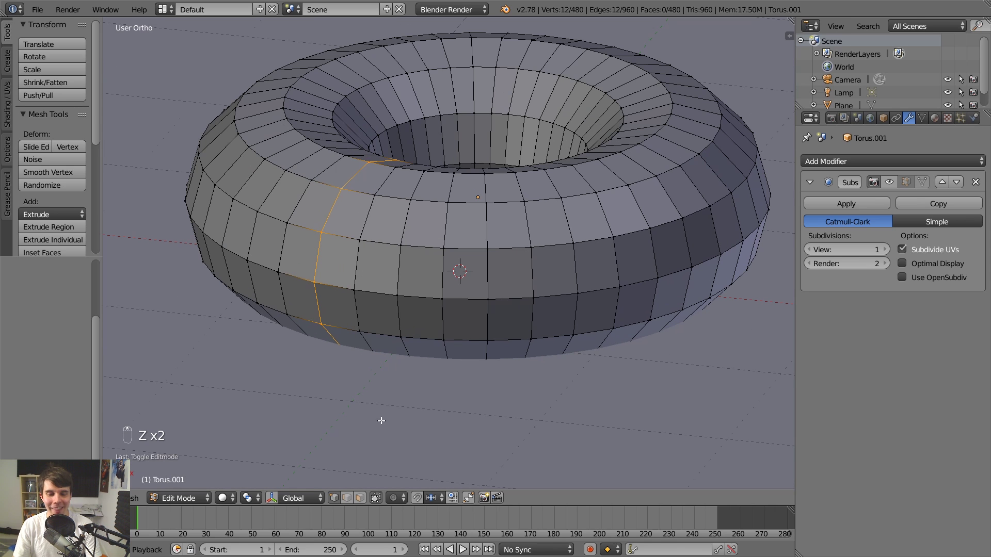
pyautogui.moveTo(343, 333); pyautogui.dragTo(396, 314, button='middle')
pyautogui.scroll(2, 405, 321)
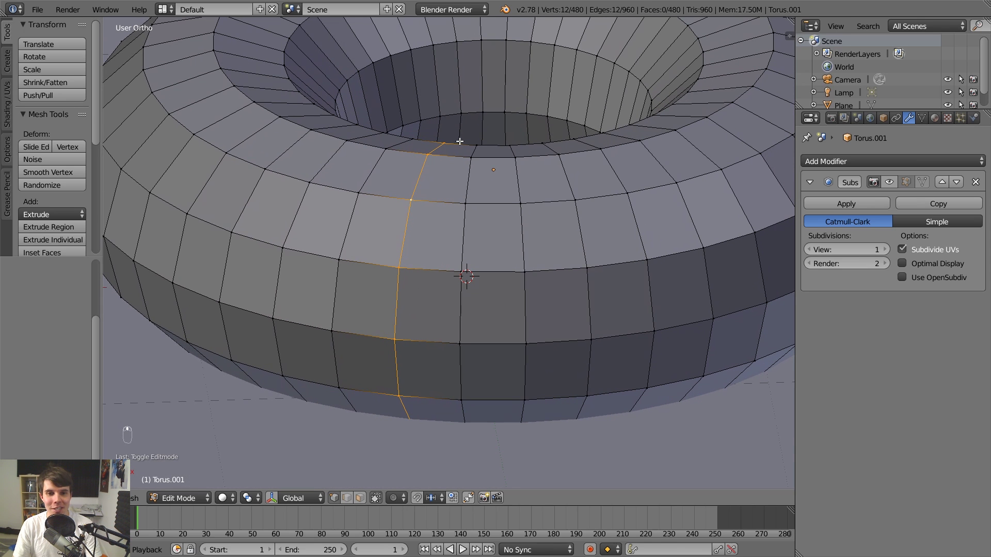
pyautogui.keyDown('alt'); pyautogui.rightClick(321, 210); pyautogui.keyUp('alt')
pyautogui.keyDown('alt'); pyautogui.rightClick(250, 174); pyautogui.keyUp('alt')
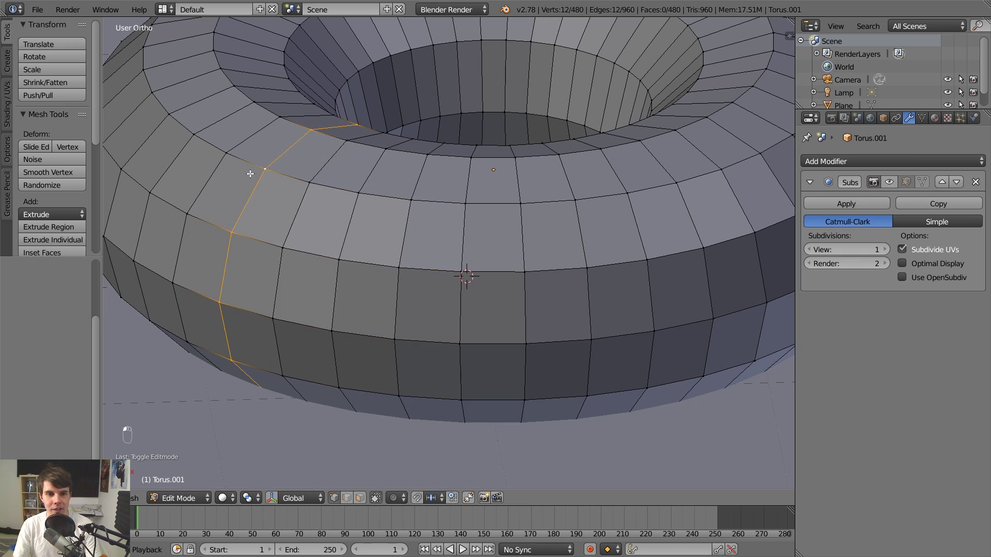
# Select four adjacent horizontal edge loops together so the bands of faces across the torus's top are selected.
pyautogui.keyDown('alt'); pyautogui.rightClick(319, 231); pyautogui.keyUp('alt')
pyautogui.keyDown('alt'); pyautogui.keyDown('shift'); pyautogui.rightClick(333, 195); pyautogui.keyUp('shift'); pyautogui.keyUp('alt')
pyautogui.keyDown('alt'); pyautogui.keyDown('shift'); pyautogui.rightClick(365, 148); pyautogui.keyUp('shift'); pyautogui.keyUp('alt')
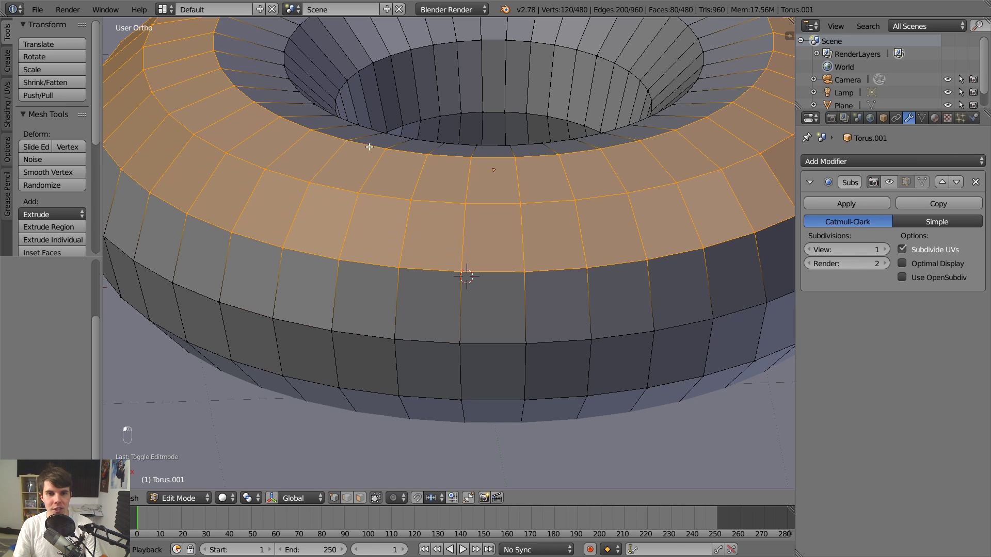
pyautogui.keyDown('alt'); pyautogui.keyDown('shift'); pyautogui.click(390, 135); pyautogui.keyUp('shift'); pyautogui.keyUp('alt')
pyautogui.scroll(-4, 469, 220)
pyautogui.moveTo(467, 201)
pyautogui.mouseDown(button='middle')
pyautogui.moveTo(427, 184)
pyautogui.moveTo(468, 208)
pyautogui.mouseUp(button='middle')
pyautogui.scroll(3, 468, 207)
pyautogui.scroll(2, 467, 308)
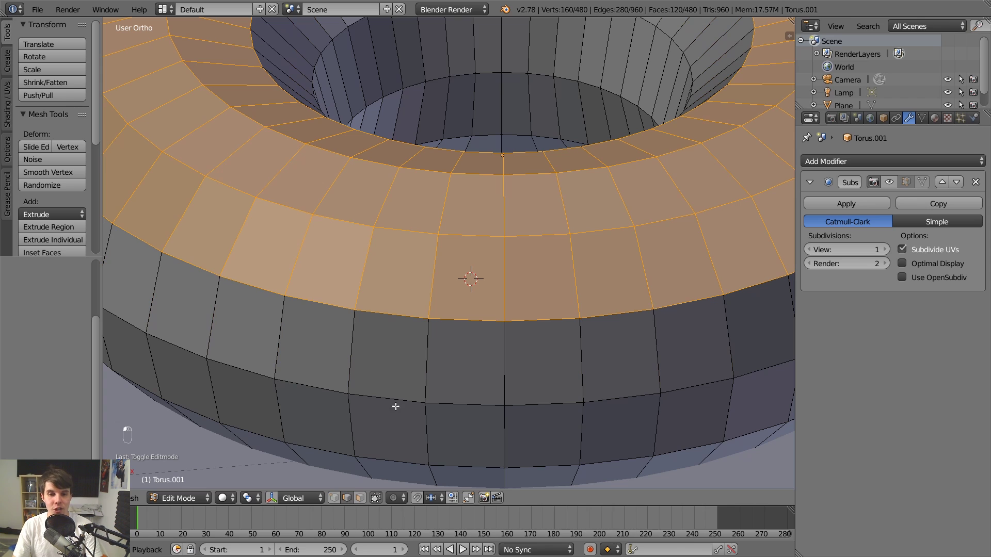
# Clear the selection and select a run of adjoining edges along the upper front ring in edge select mode.
pyautogui.press('a')
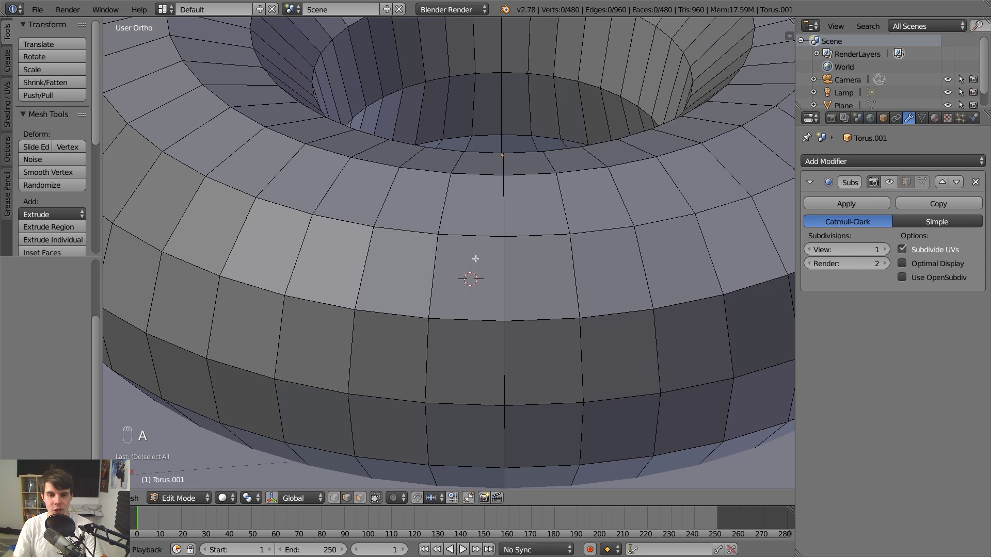
pyautogui.keyDown('shift'); pyautogui.rightClick(537, 234); pyautogui.keyUp('shift')
pyautogui.keyDown('shift'); pyautogui.rightClick(580, 232); pyautogui.keyUp('shift')
pyautogui.keyDown('shift'); pyautogui.rightClick(680, 216); pyautogui.keyUp('shift')
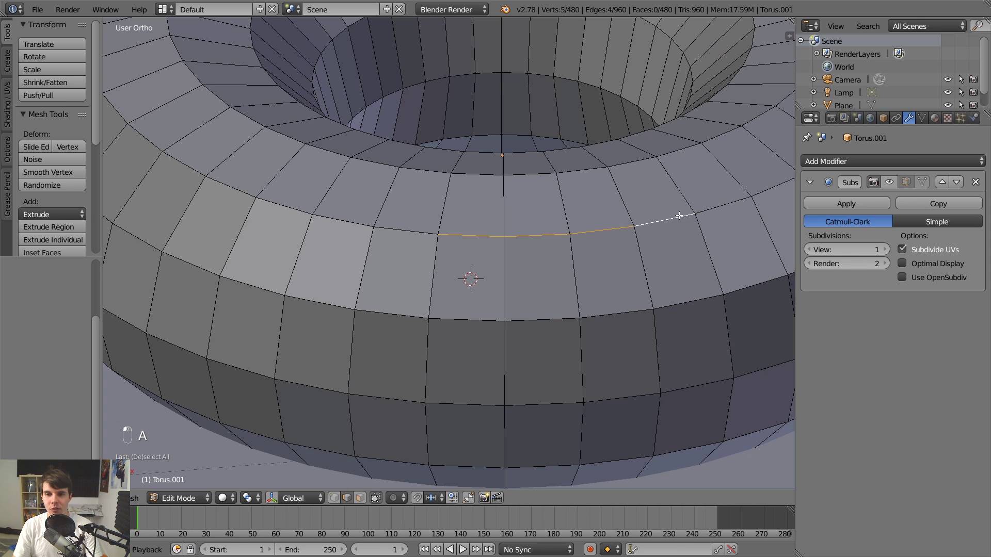
pyautogui.keyDown('shift'); pyautogui.rightClick(411, 229); pyautogui.keyUp('shift')
# Select the individual edges that meet at one upper front vertex, one after another.
pyautogui.scroll(4, 415, 241)
pyautogui.rightClick(426, 220)
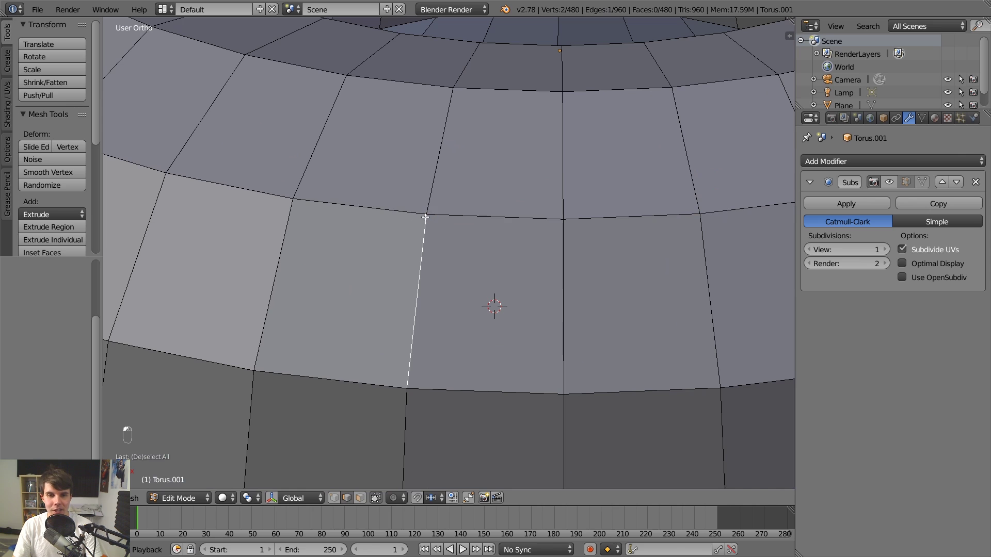
pyautogui.rightClick(423, 215)
pyautogui.rightClick(430, 215)
pyautogui.rightClick(427, 211)
pyautogui.rightClick(423, 214)
pyautogui.click(432, 216)
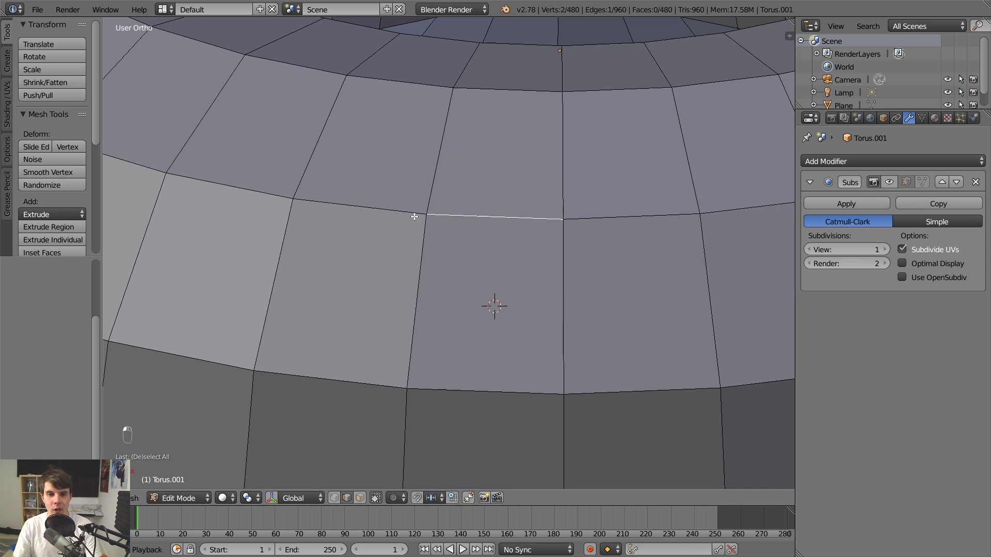
pyautogui.click(417, 216)
pyautogui.scroll(-3, 258, 197)
pyautogui.scroll(2, 281, 208)
# Select the upper horizontal edge loop and add the next loop inward toward the hole.
pyautogui.keyDown('alt'); pyautogui.click(293, 203); pyautogui.keyUp('alt')
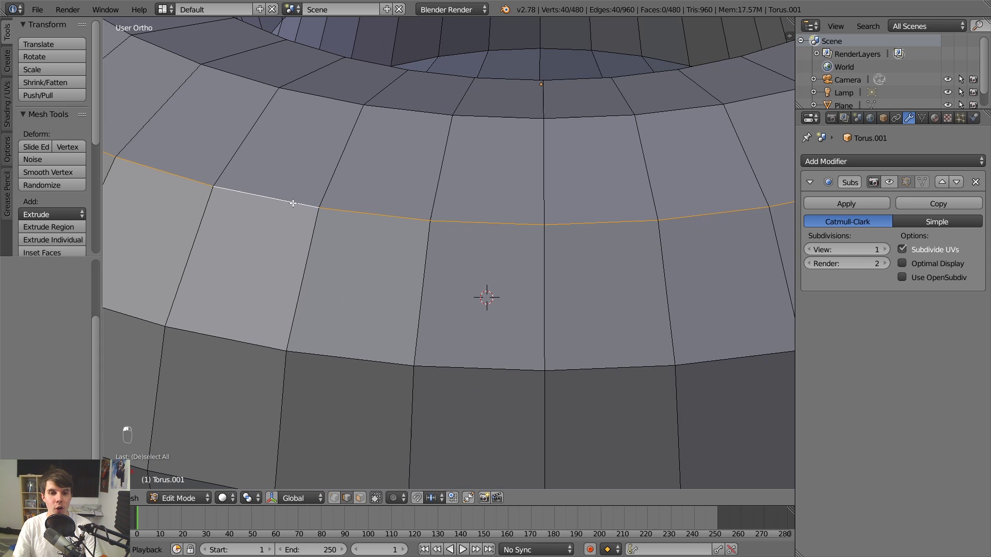
pyautogui.scroll(-5, 378, 249)
pyautogui.keyDown('alt'); pyautogui.keyDown('shift'); pyautogui.click(401, 192); pyautogui.keyUp('shift'); pyautogui.keyUp('alt')
# Add five neighbouring cross-section edge loops to the selection, and deselect everything.
pyautogui.keyDown('alt'); pyautogui.keyDown('shift'); pyautogui.click(366, 219); pyautogui.keyUp('shift'); pyautogui.keyUp('alt')
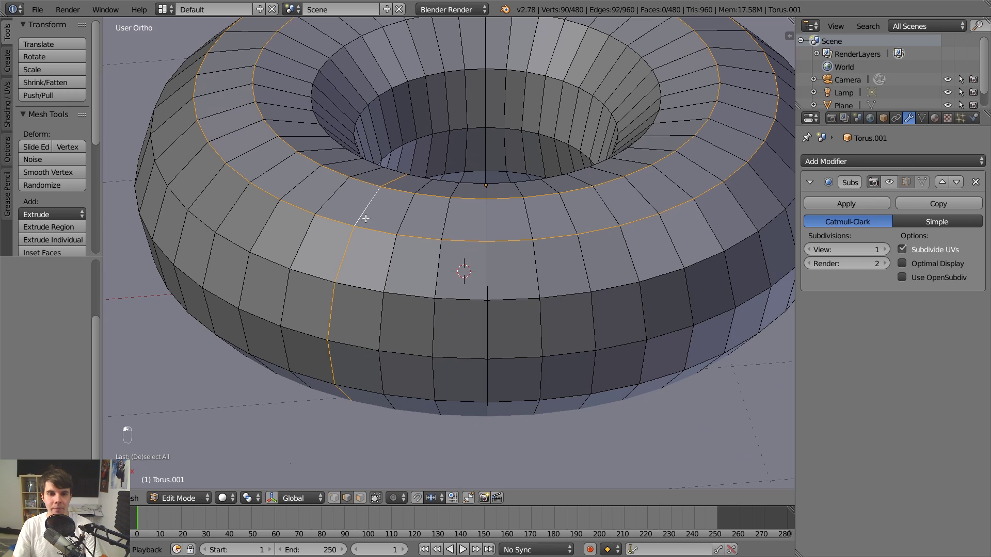
pyautogui.keyDown('alt'); pyautogui.keyDown('shift'); pyautogui.click(319, 205); pyautogui.keyUp('shift'); pyautogui.keyUp('alt')
pyautogui.keyDown('alt'); pyautogui.keyDown('shift'); pyautogui.click(406, 212); pyautogui.keyUp('shift'); pyautogui.keyUp('alt')
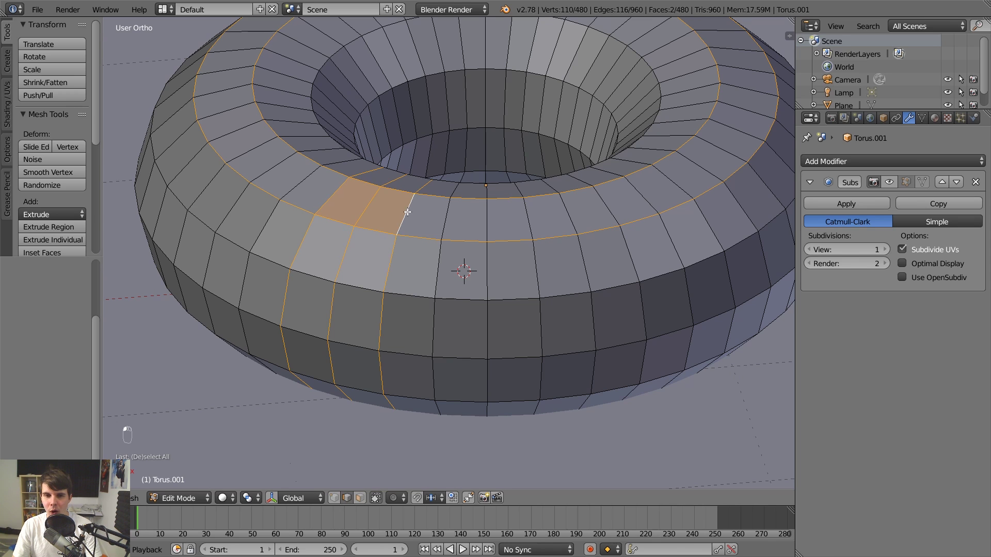
pyautogui.keyDown('alt'); pyautogui.keyDown('shift'); pyautogui.click(443, 215); pyautogui.keyUp('shift'); pyautogui.keyUp('alt')
pyautogui.keyDown('alt'); pyautogui.keyDown('shift'); pyautogui.click(322, 178); pyautogui.keyUp('shift'); pyautogui.keyUp('alt')
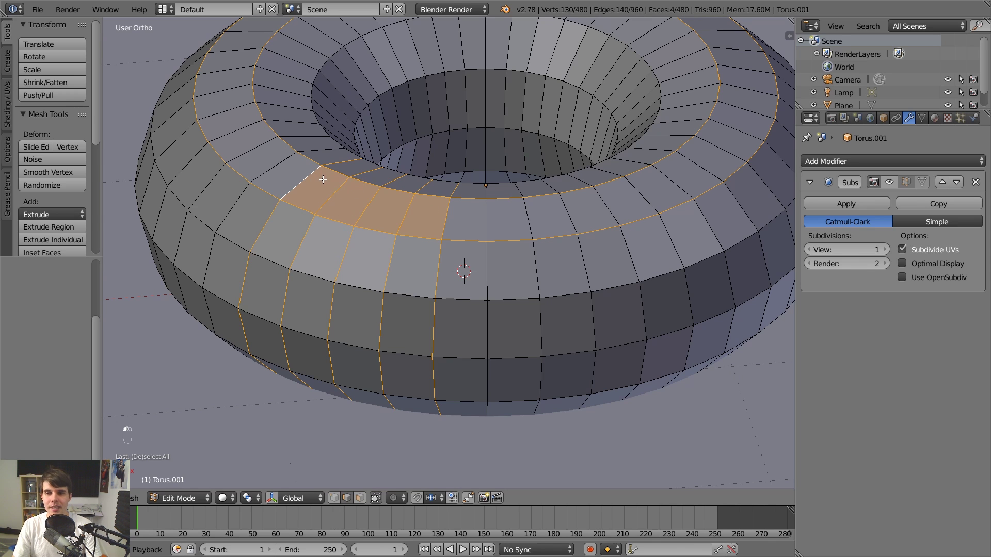
pyautogui.scroll(1, 340, 188)
pyautogui.press('a')
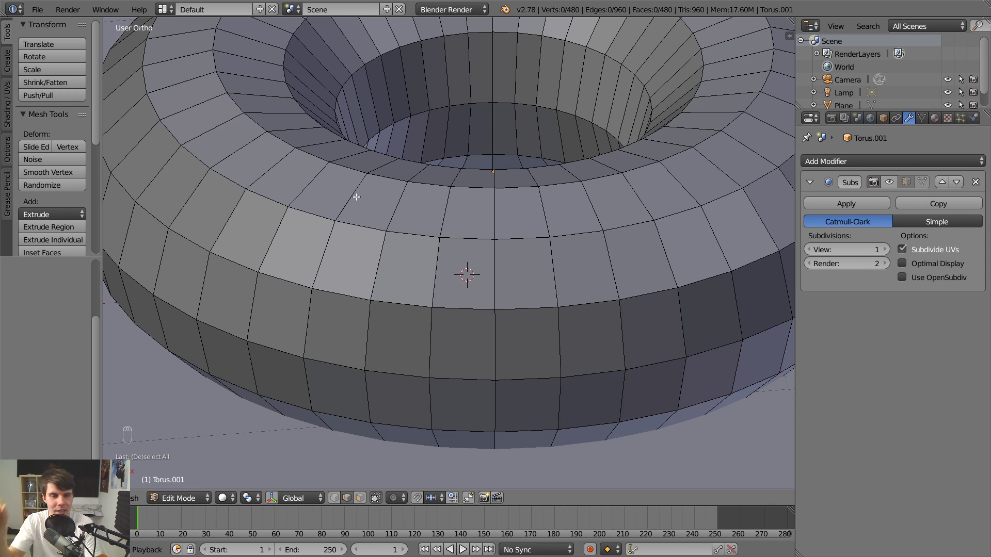
# Switch to face select mode and select a block of six adjoining faces, two rows of three, on the donut's upper front.
pyautogui.moveTo(357, 196); pyautogui.dragTo(416, 426, button='middle')
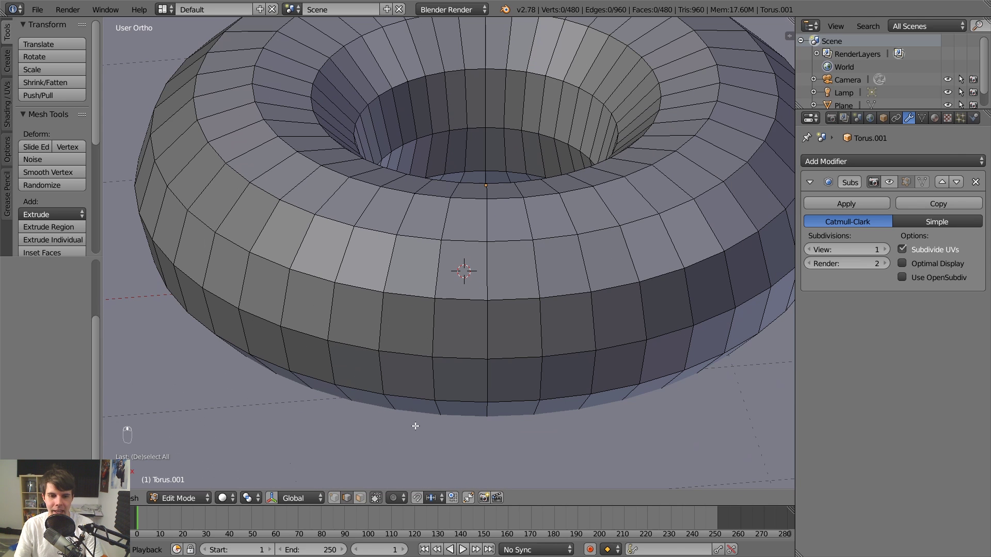
pyautogui.click(360, 498)
pyautogui.scroll(2, 469, 359)
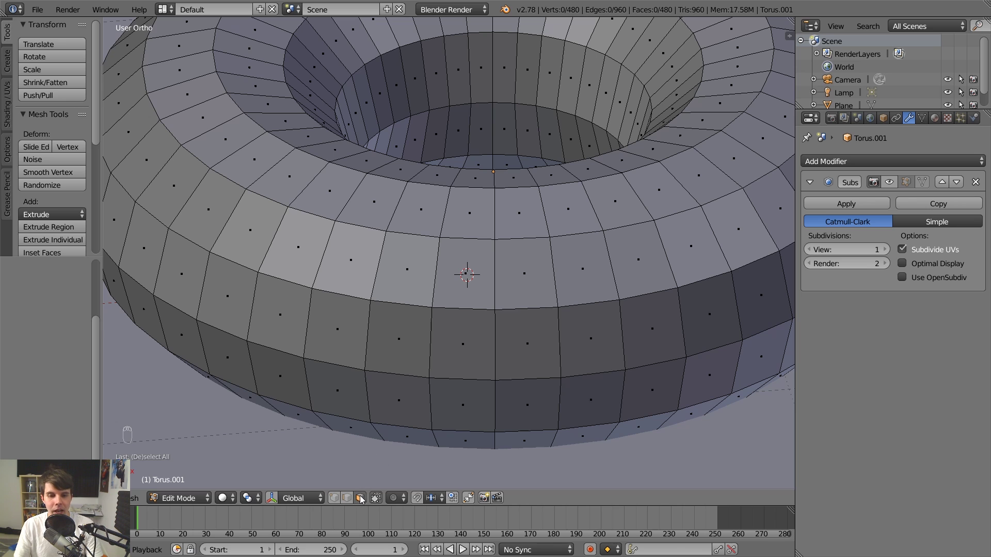
pyautogui.scroll(-1, 438, 268)
pyautogui.scroll(1, 438, 269)
pyautogui.rightClick(411, 271)
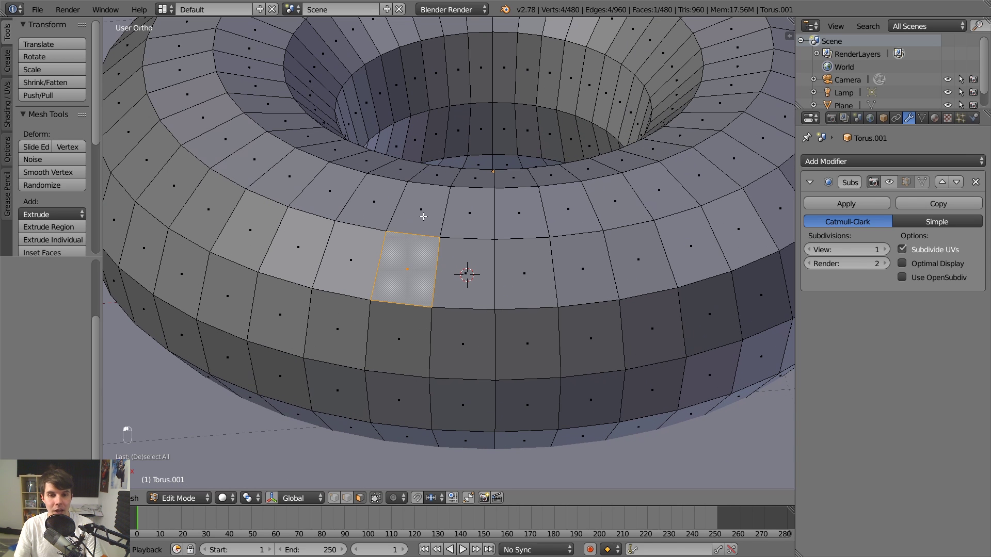
pyautogui.keyDown('shift'); pyautogui.rightClick(424, 217); pyautogui.keyUp('shift')
pyautogui.keyDown('shift'); pyautogui.rightClick(468, 220); pyautogui.keyUp('shift')
pyautogui.keyDown('shift'); pyautogui.rightClick(466, 266); pyautogui.keyUp('shift')
pyautogui.keyDown('shift'); pyautogui.rightClick(527, 284); pyautogui.keyUp('shift')
pyautogui.keyDown('shift'); pyautogui.rightClick(527, 218); pyautogui.keyUp('shift')
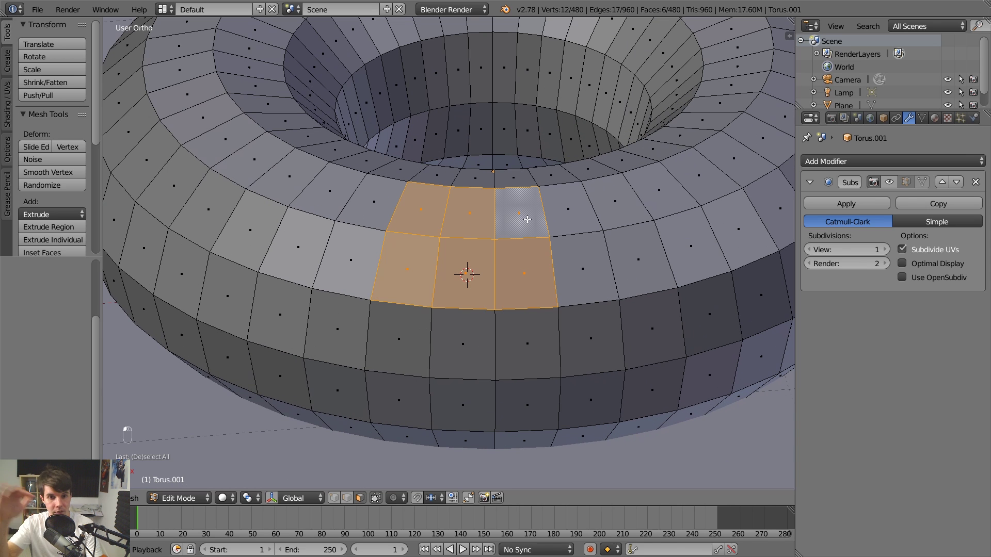
# Select the upper outer face loop and add the adjacent face loop inward toward the hole.
pyautogui.scroll(1, 527, 220)
pyautogui.scroll(-2, 526, 219)
pyautogui.keyDown('alt'); pyautogui.rightClick(391, 250); pyautogui.keyUp('alt')
pyautogui.keyDown('alt'); pyautogui.keyDown('shift'); pyautogui.rightClick(403, 221); pyautogui.keyUp('shift'); pyautogui.keyUp('alt')
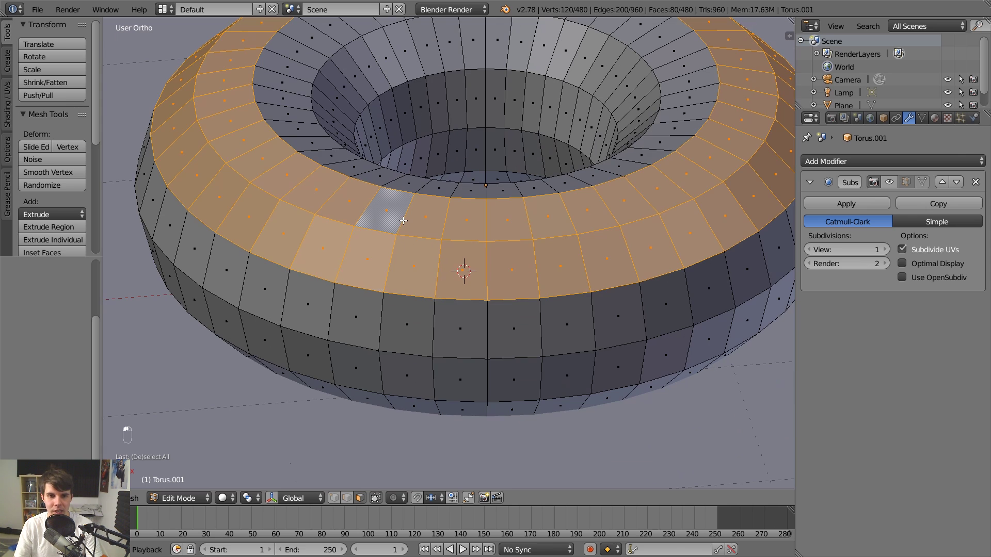
# Reselect only the upper outer face loop and extend the selection with the next three face loops inward into the hole.
pyautogui.scroll(2, 378, 265)
pyautogui.keyDown('alt'); pyautogui.rightClick(373, 269); pyautogui.keyUp('alt')
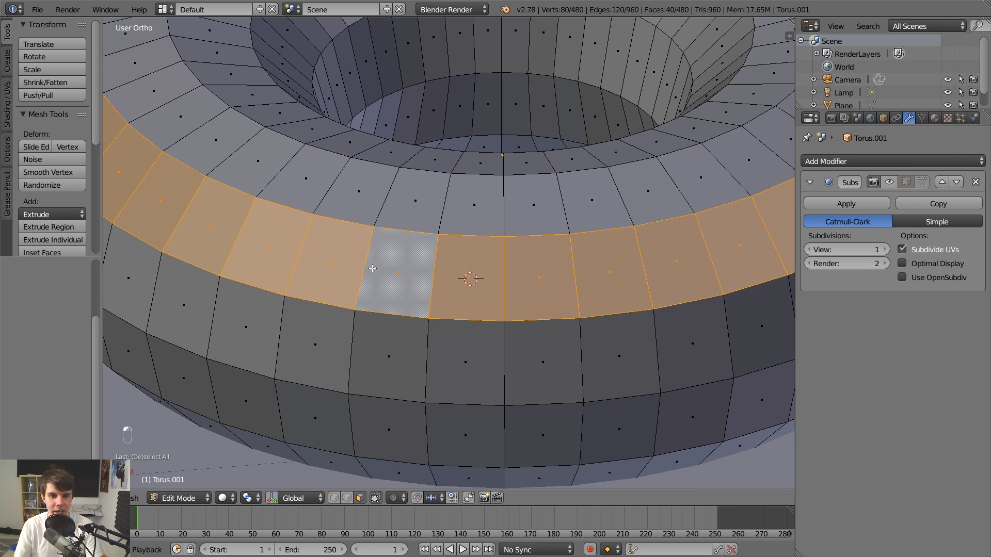
pyautogui.keyDown('alt'); pyautogui.keyDown('shift'); pyautogui.rightClick(386, 203); pyautogui.keyUp('shift'); pyautogui.keyUp('alt')
pyautogui.keyDown('alt'); pyautogui.keyDown('shift'); pyautogui.rightClick(419, 153); pyautogui.keyUp('shift'); pyautogui.keyUp('alt')
pyautogui.scroll(-5, 426, 174)
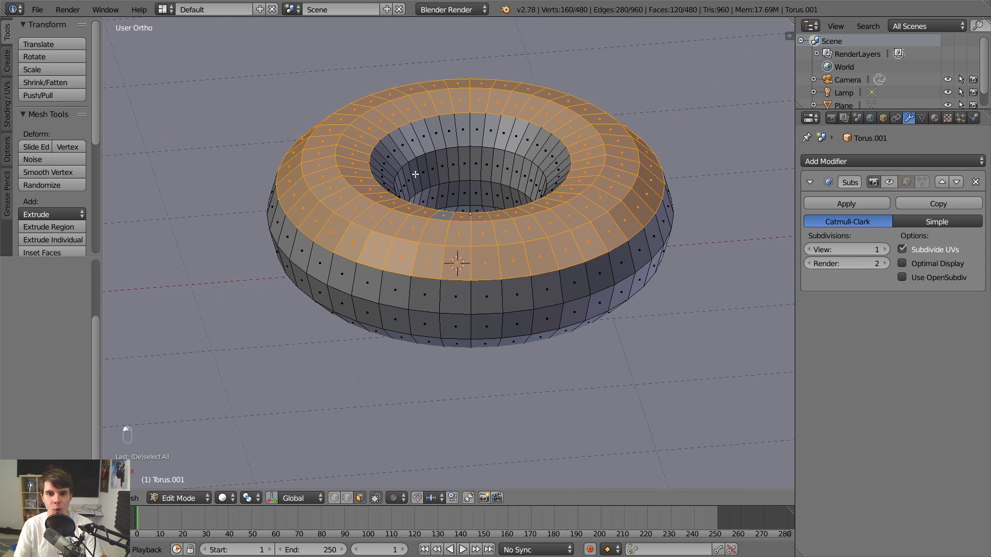
pyautogui.keyDown('alt'); pyautogui.keyDown('shift'); pyautogui.rightClick(427, 123); pyautogui.keyUp('shift'); pyautogui.keyUp('alt')
# Toggle the face loops around the donut's outer side in and out of the selection.
pyautogui.scroll(3, 353, 261)
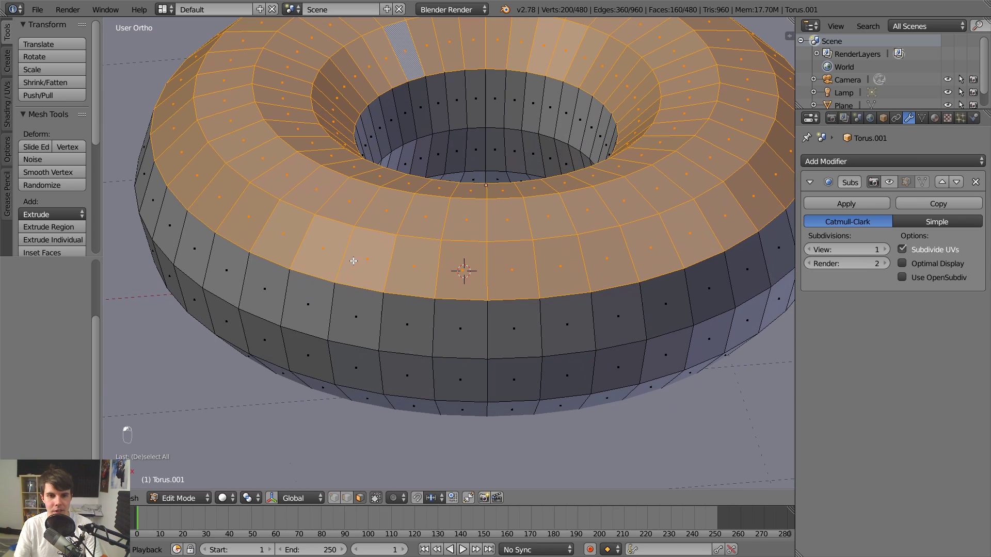
pyautogui.keyDown('alt'); pyautogui.keyDown('shift'); pyautogui.click(383, 322); pyautogui.keyUp('shift'); pyautogui.keyUp('alt')
pyautogui.keyDown('alt'); pyautogui.keyDown('shift'); pyautogui.click(387, 367); pyautogui.keyUp('shift'); pyautogui.keyUp('alt')
pyautogui.keyDown('alt'); pyautogui.keyDown('shift'); pyautogui.click(389, 330); pyautogui.keyUp('shift'); pyautogui.keyUp('alt')
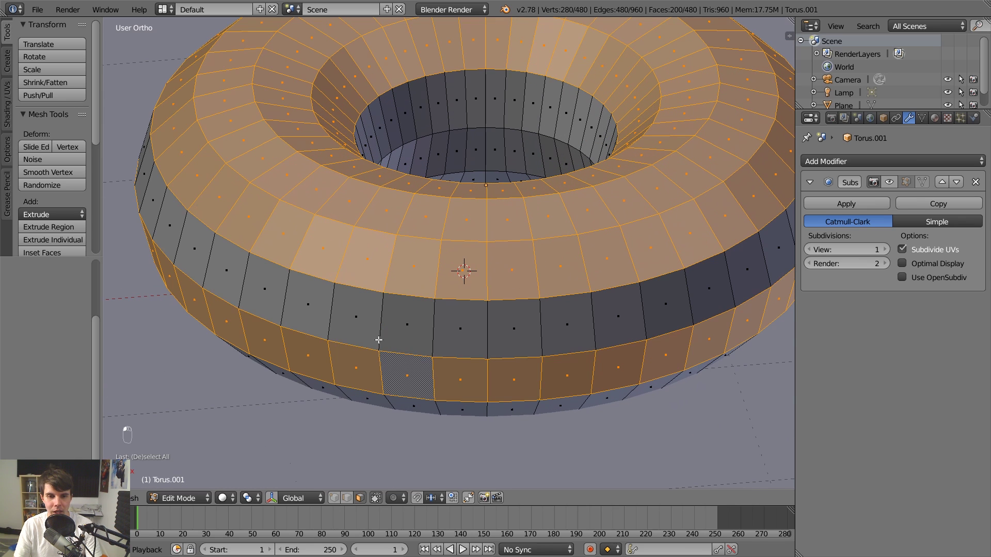
pyautogui.keyDown('alt'); pyautogui.keyDown('shift'); pyautogui.click(385, 363); pyautogui.keyUp('shift'); pyautogui.keyUp('alt')
pyautogui.keyDown('alt'); pyautogui.keyDown('shift'); pyautogui.click(388, 323); pyautogui.keyUp('shift'); pyautogui.keyUp('alt')
pyautogui.keyDown('alt'); pyautogui.keyDown('shift'); pyautogui.click(378, 359); pyautogui.keyUp('shift'); pyautogui.keyUp('alt')
pyautogui.keyDown('alt'); pyautogui.keyDown('shift'); pyautogui.click(384, 324); pyautogui.keyUp('shift'); pyautogui.keyUp('alt')
pyautogui.keyDown('alt'); pyautogui.keyDown('shift'); pyautogui.click(386, 279); pyautogui.keyUp('shift'); pyautogui.keyUp('alt')
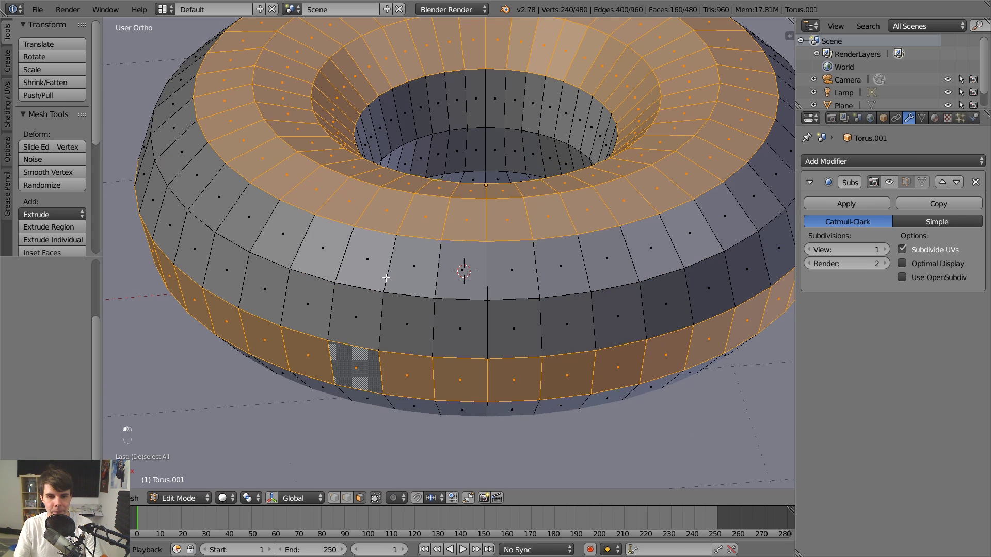
pyautogui.keyDown('alt'); pyautogui.keyDown('shift'); pyautogui.click(381, 360); pyautogui.keyUp('shift'); pyautogui.keyUp('alt')
pyautogui.keyDown('alt'); pyautogui.keyDown('shift'); pyautogui.click(383, 323); pyautogui.keyUp('shift'); pyautogui.keyUp('alt')
pyautogui.keyDown('alt'); pyautogui.keyDown('shift'); pyautogui.click(389, 279); pyautogui.keyUp('shift'); pyautogui.keyUp('alt')
# Select a single face on the right part of the donut's top and try moving it.
pyautogui.scroll(-5, 444, 220)
pyautogui.moveTo(475, 242); pyautogui.dragTo(497, 243, button='middle')
pyautogui.scroll(3, 445, 234)
pyautogui.scroll(-3, 508, 248)
pyautogui.scroll(2, 491, 258)
pyautogui.scroll(-2, 491, 257)
pyautogui.scroll(2, 516, 262)
pyautogui.scroll(1, 497, 242)
pyautogui.rightClick(604, 162)
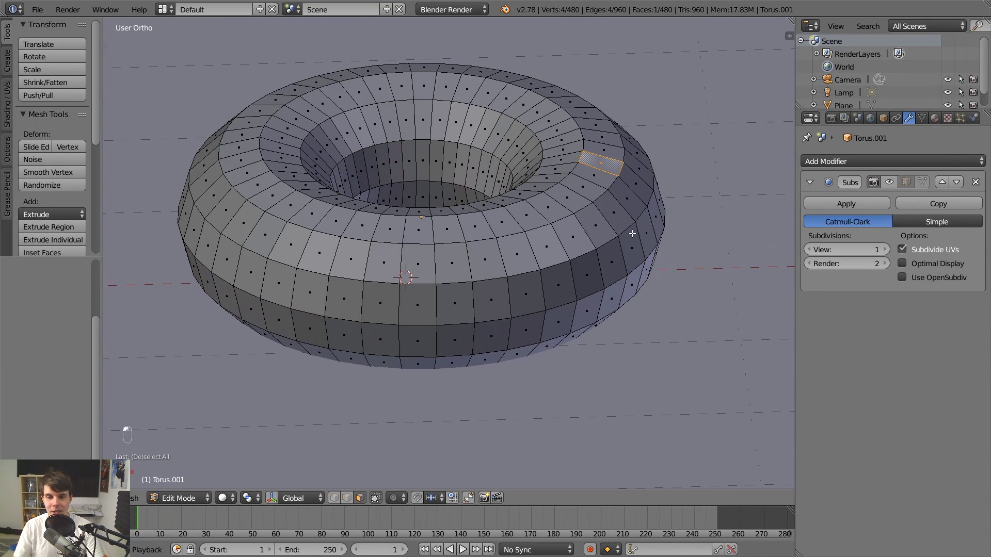
pyautogui.press('g')
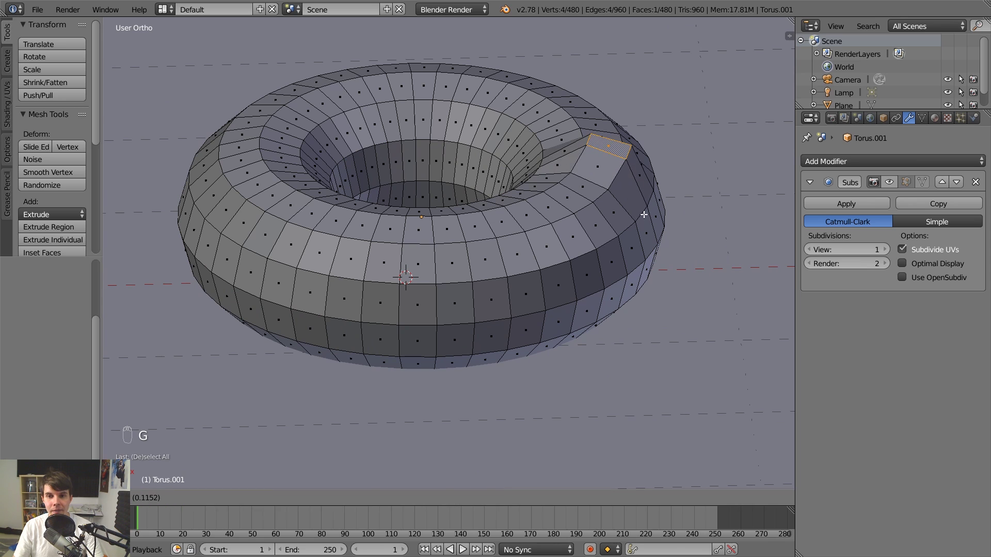
pyautogui.rightClick(649, 229)
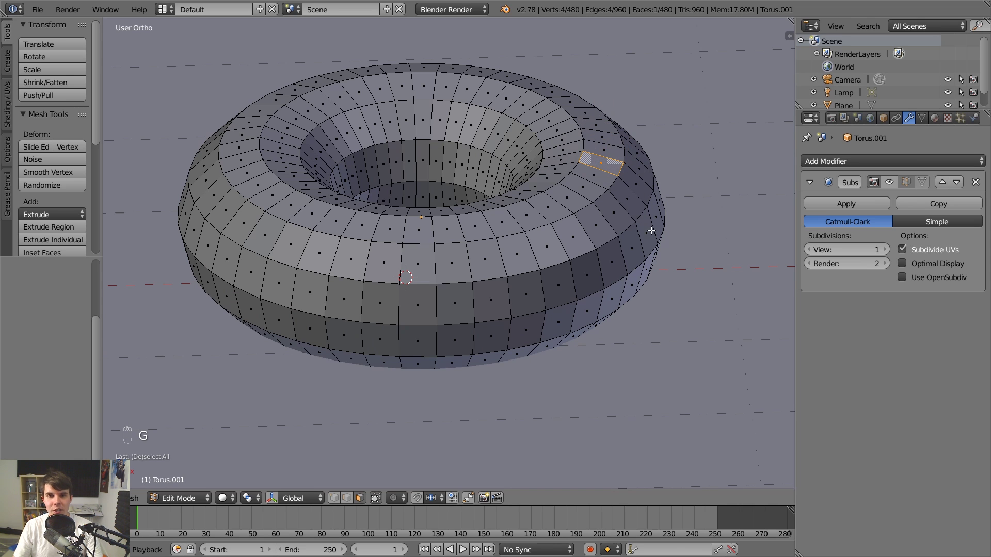
# Try rotating and scaling the whole donut in Object Mode, and return to Edit Mode.
pyautogui.scroll(-1, 652, 230)
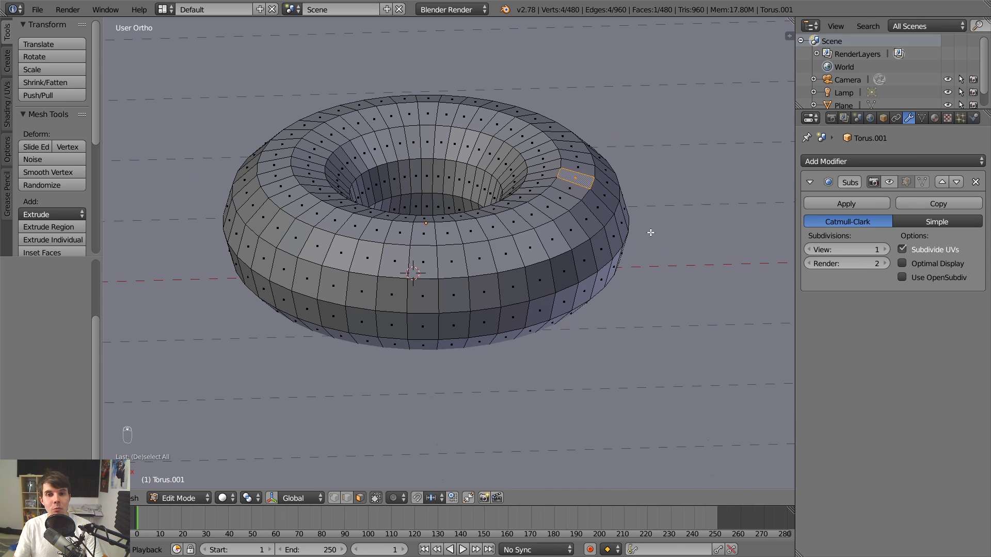
pyautogui.press('Tab')
pyautogui.press('r')
pyautogui.rightClick(596, 267)
pyautogui.press('s')
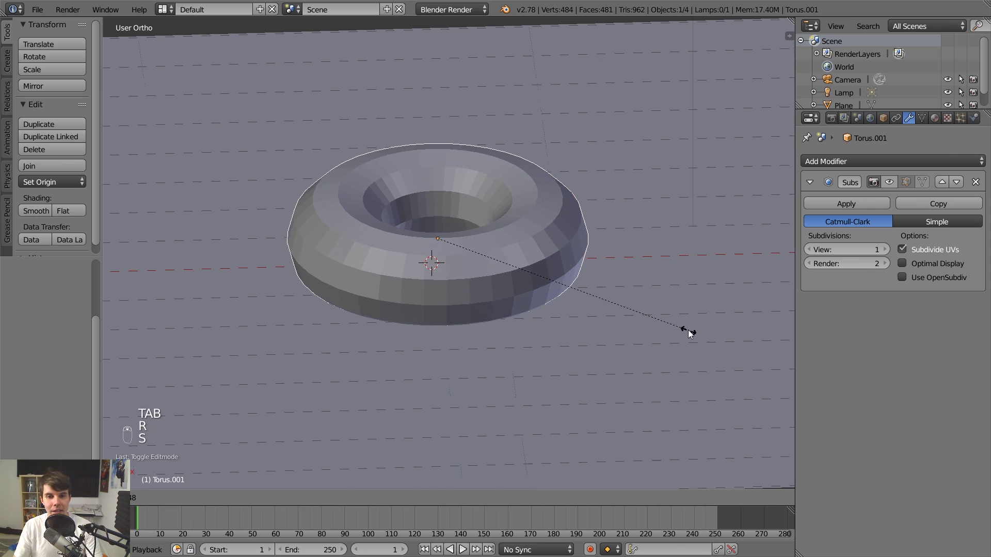
pyautogui.rightClick(688, 331)
pyautogui.scroll(6, 620, 274)
pyautogui.press('Tab')
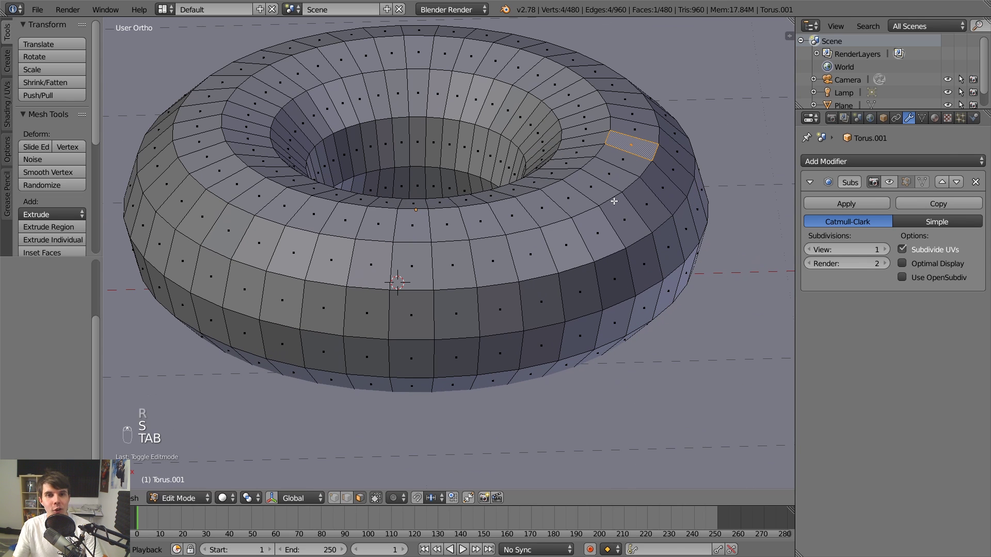
# Rotate, enlarge and move the selected face, and inspect the deformed donut in Object Mode.
pyautogui.scroll(-2, 614, 201)
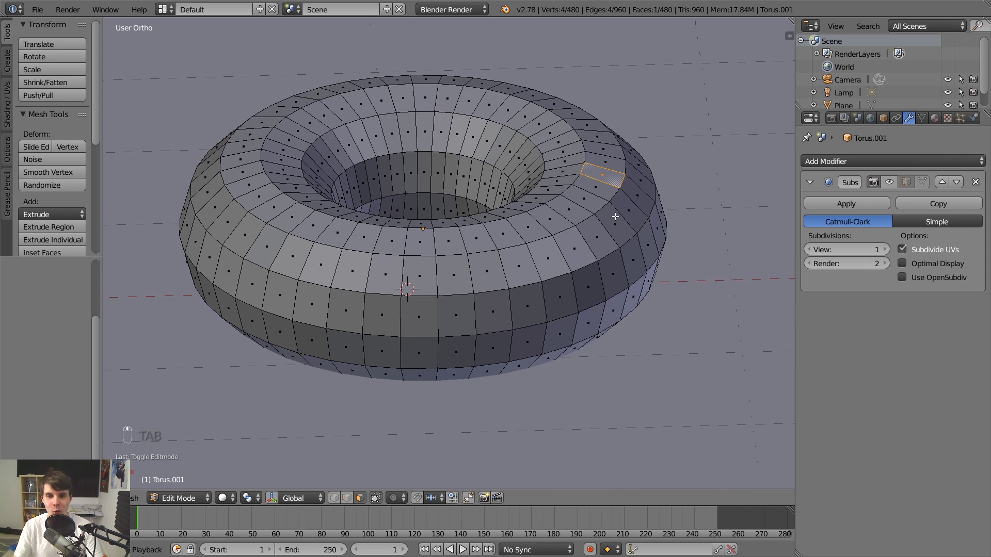
pyautogui.press('r')
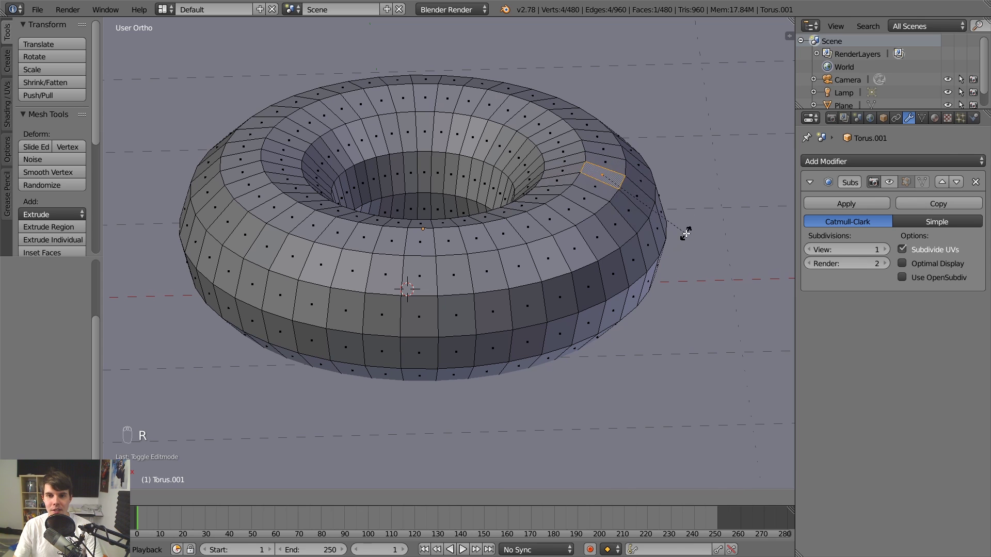
pyautogui.click(665, 261)
pyautogui.press('s')
pyautogui.click(701, 270)
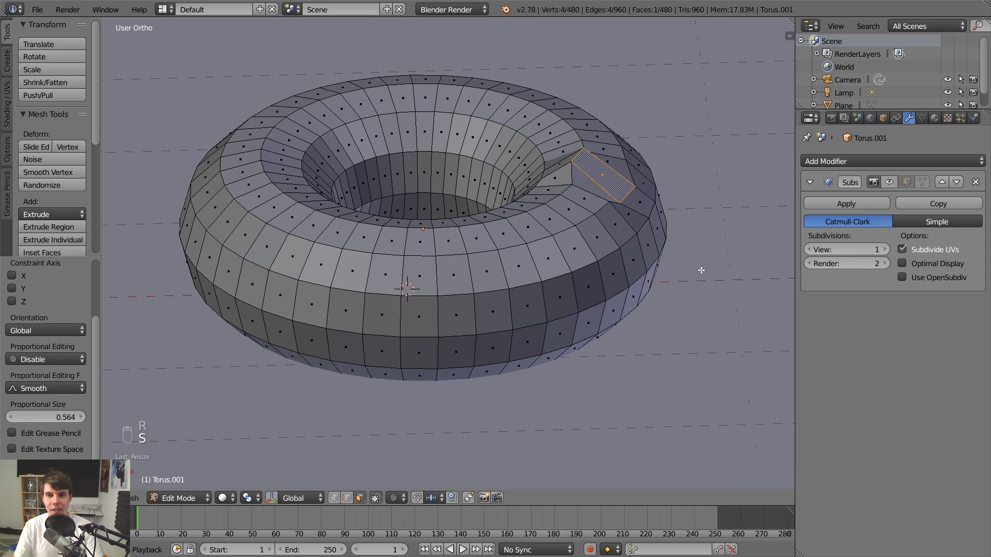
pyautogui.press('g')
pyautogui.click(713, 252)
pyautogui.press('Tab')
pyautogui.moveTo(678, 239); pyautogui.dragTo(616, 240, button='middle')
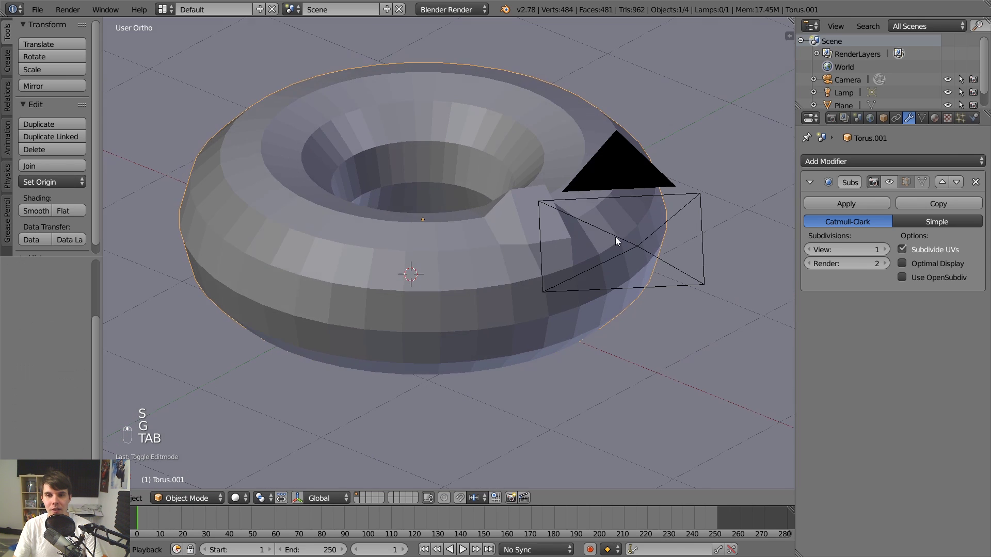
# Undo the selected face's rotation, scaling and move, and return to Object Mode.
pyautogui.press('Tab')
pyautogui.hotkey('ctrl', 'z')
pyautogui.hotkey('ctrl', 'z')
pyautogui.hotkey('ctrl', 'z')
pyautogui.hotkey('ctrl', 'z')
pyautogui.hotkey('ctrl', 'z')
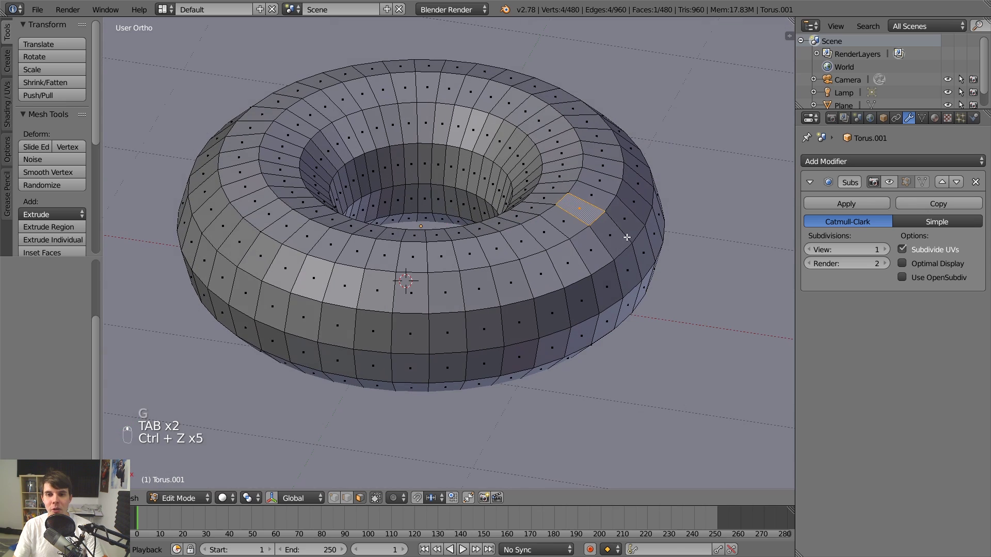
pyautogui.press('Tab')
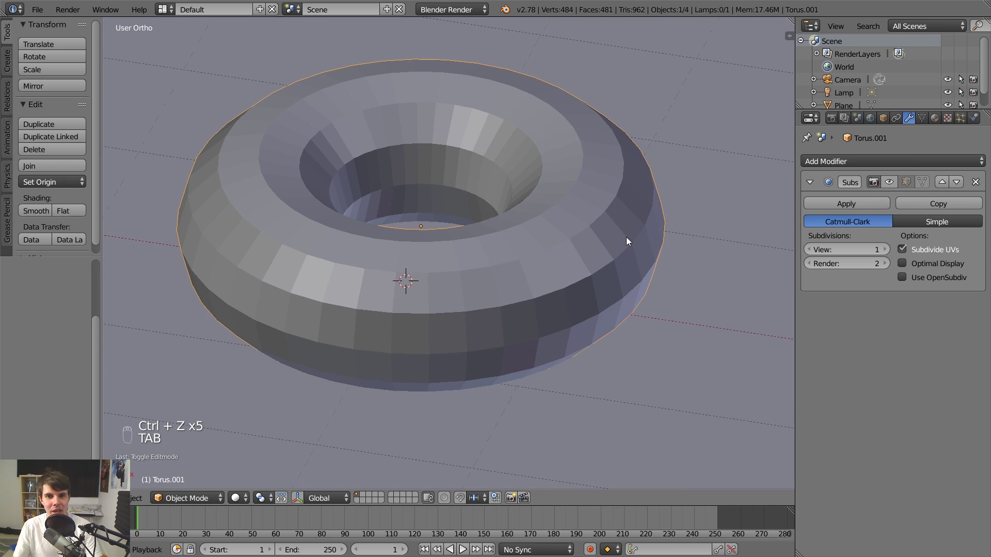
pyautogui.scroll(-1, 623, 236)
pyautogui.scroll(2, 624, 237)
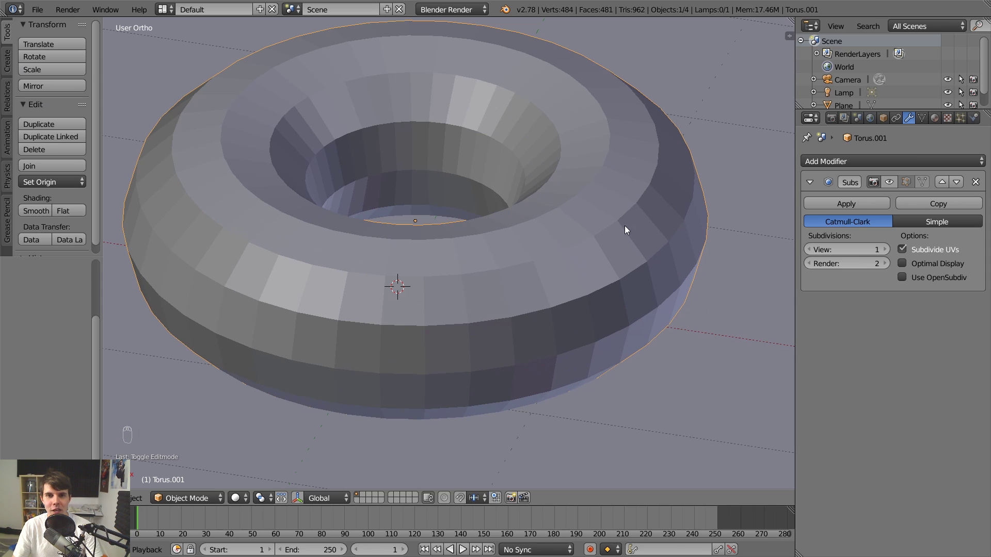
pyautogui.scroll(-1, 600, 238)
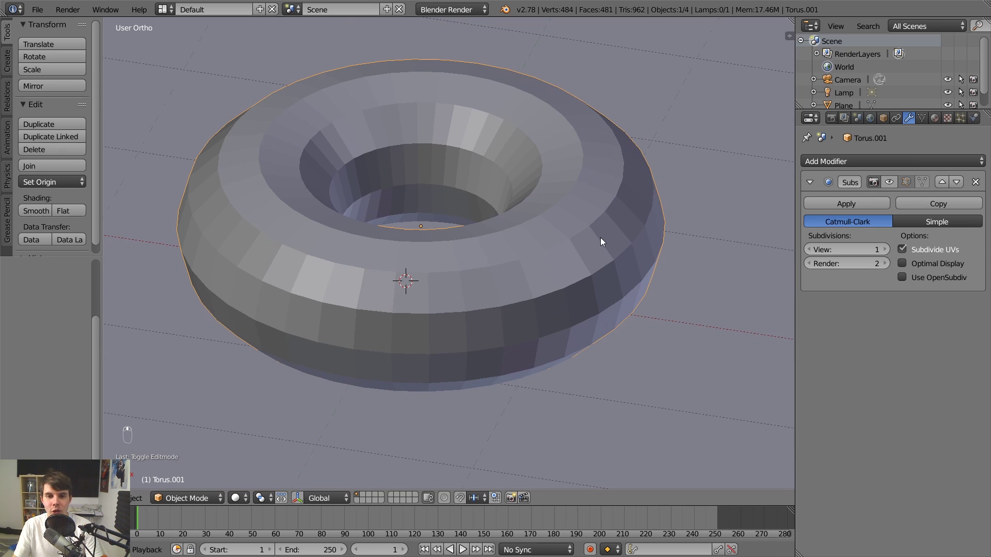
# Add five more faces spaced around the donut's top to the face selection in Edit Mode.
pyautogui.press('Tab')
pyautogui.keyDown('shift'); pyautogui.rightClick(286, 227); pyautogui.keyUp('shift')
pyautogui.keyDown('shift'); pyautogui.rightClick(242, 142); pyautogui.keyUp('shift')
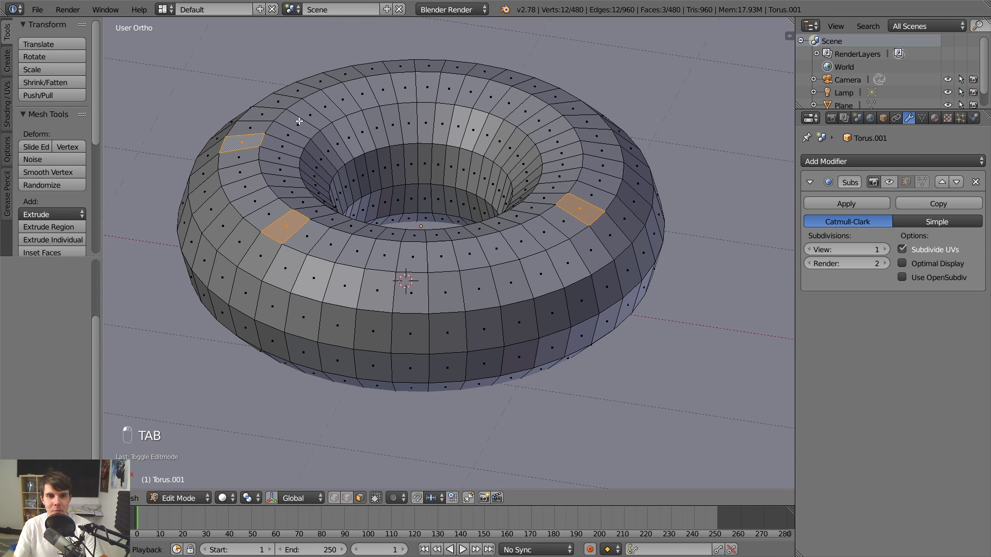
pyautogui.keyDown('shift'); pyautogui.rightClick(363, 94); pyautogui.keyUp('shift')
pyautogui.keyDown('shift'); pyautogui.rightClick(454, 83); pyautogui.keyUp('shift')
pyautogui.keyDown('shift'); pyautogui.rightClick(535, 95); pyautogui.keyUp('shift')
# Try moving, rotating and scaling the six selected faces together, including a move along the Z axis.
pyautogui.press('g')
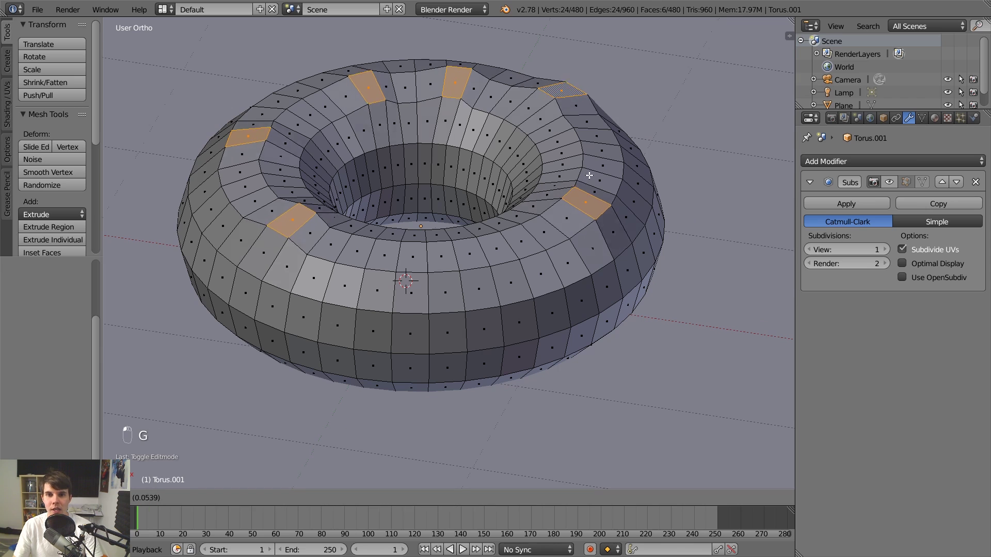
pyautogui.rightClick(587, 177)
pyautogui.press('r')
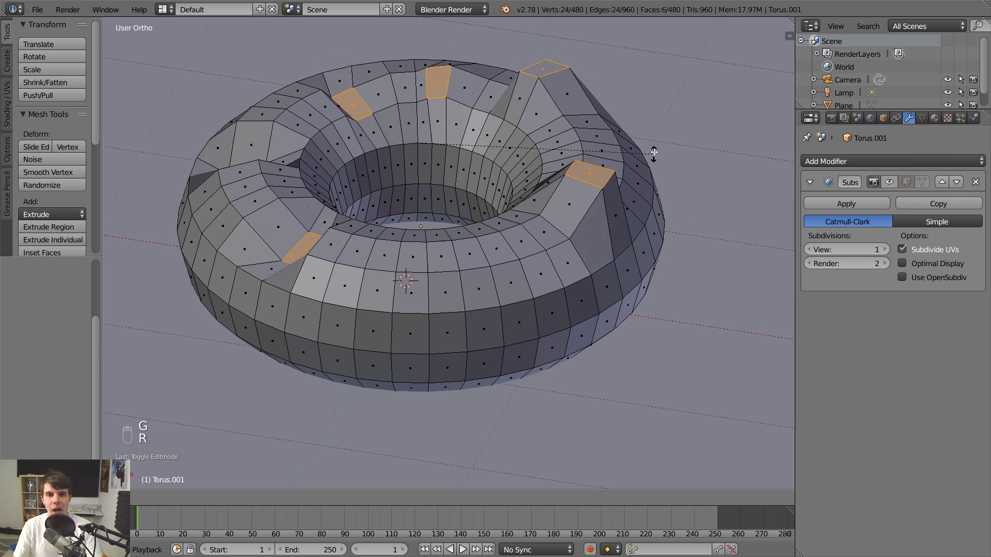
pyautogui.rightClick(699, 160)
pyautogui.press('s')
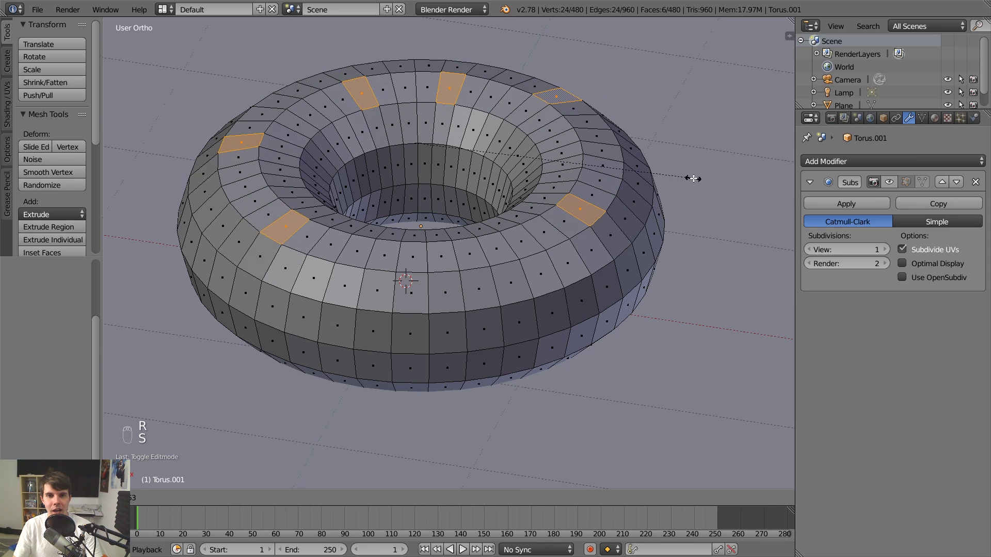
pyautogui.rightClick(701, 186)
pyautogui.press('g')
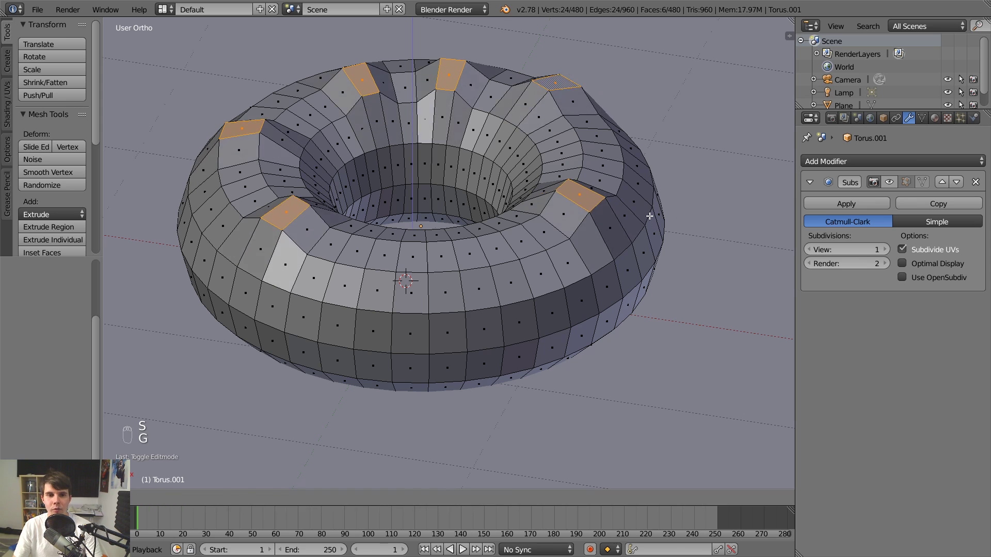
pyautogui.rightClick(649, 223)
# Check the donut in Object Mode, and return to Edit Mode in vertex select mode with everything deselected.
pyautogui.press('Tab')
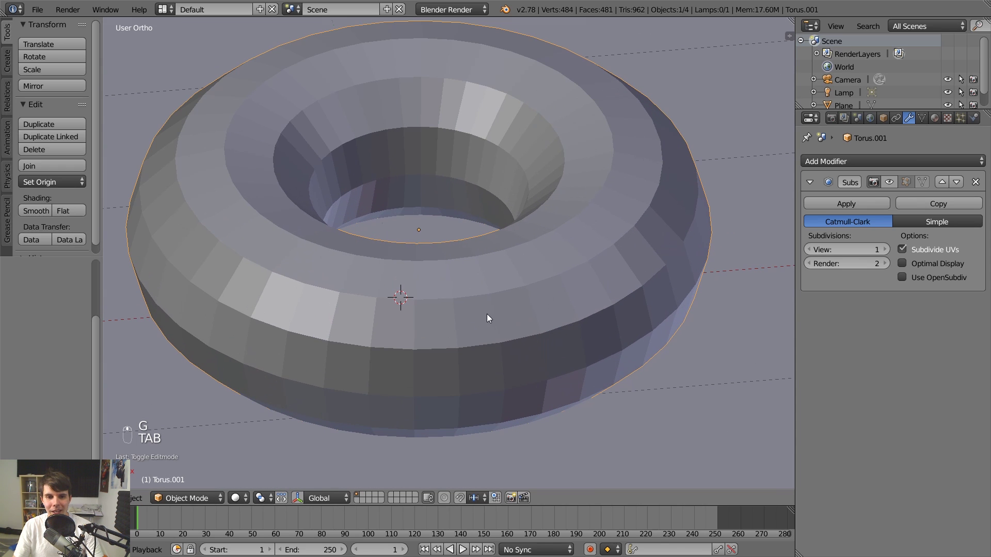
pyautogui.moveTo(487, 314); pyautogui.dragTo(580, 198, button='middle')
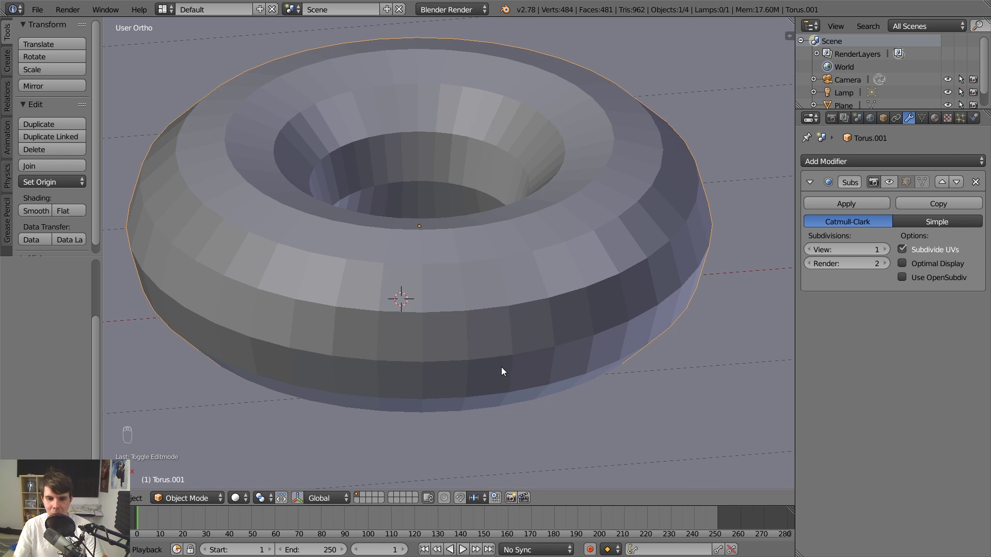
pyautogui.press('Tab')
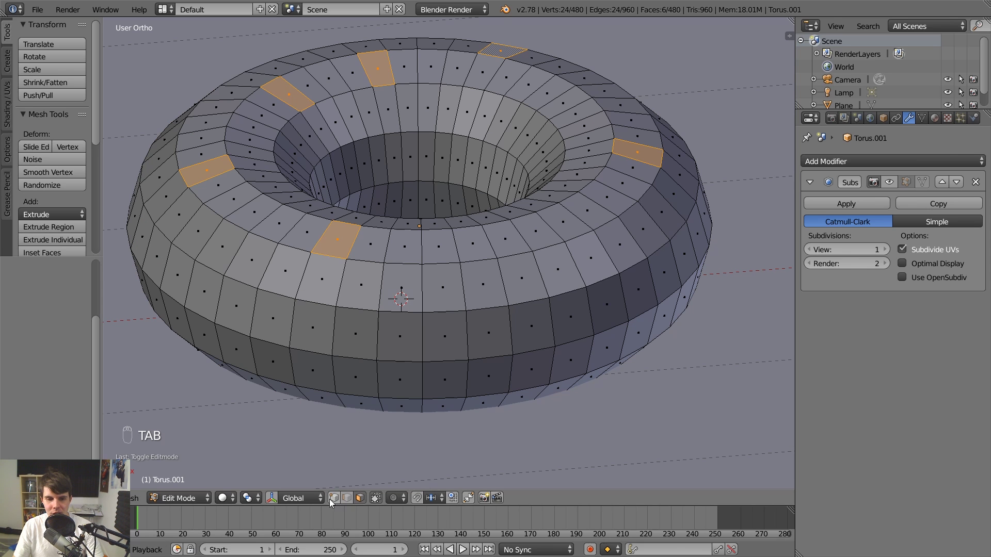
pyautogui.press('a')
pyautogui.press('a')
# Try moving four spaced vertices along the donut's top ring upward, and switch to Object Mode.
pyautogui.scroll(2, 591, 262)
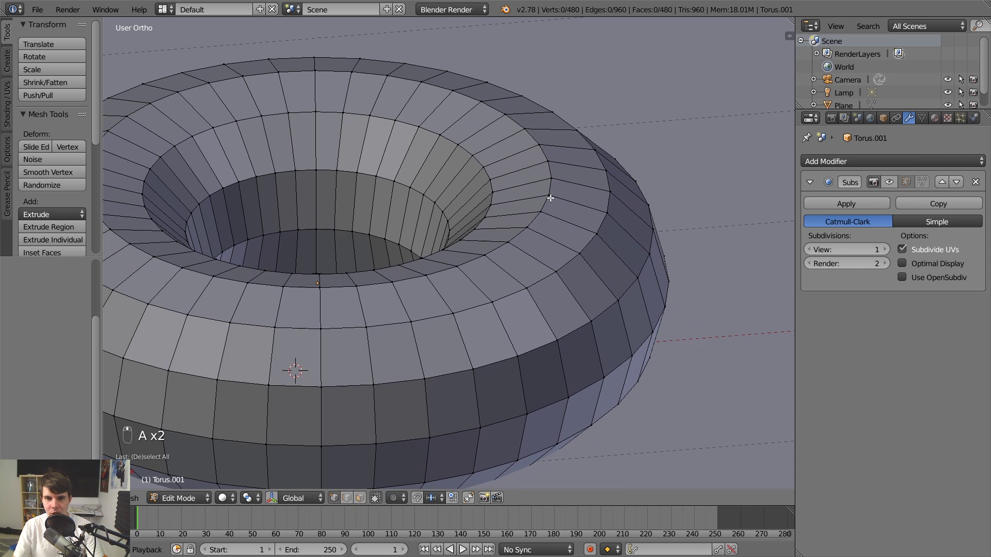
pyautogui.scroll(2, 560, 236)
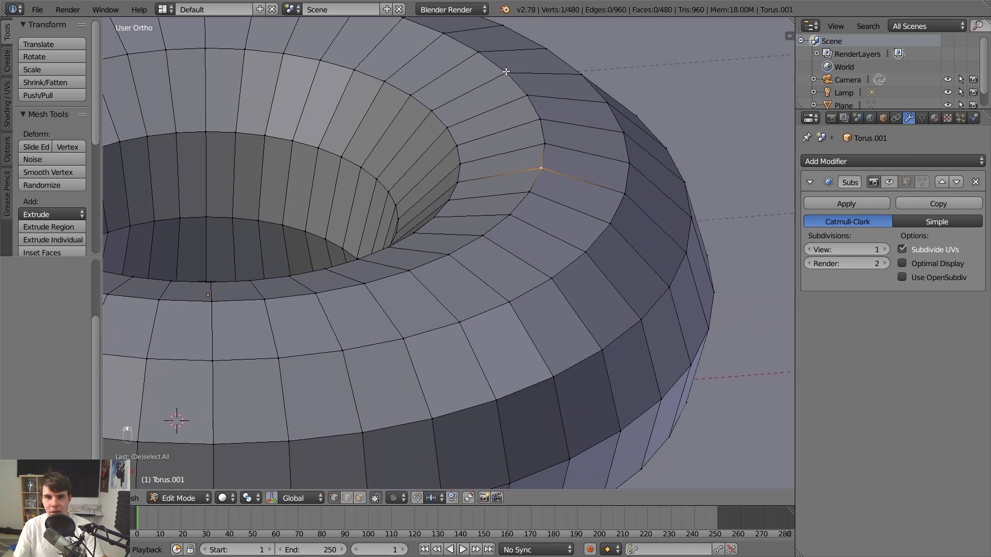
pyautogui.keyDown('shift'); pyautogui.rightClick(482, 56); pyautogui.keyUp('shift')
pyautogui.moveTo(502, 90); pyautogui.dragTo(507, 120, button='middle')
pyautogui.scroll(-2, 506, 119)
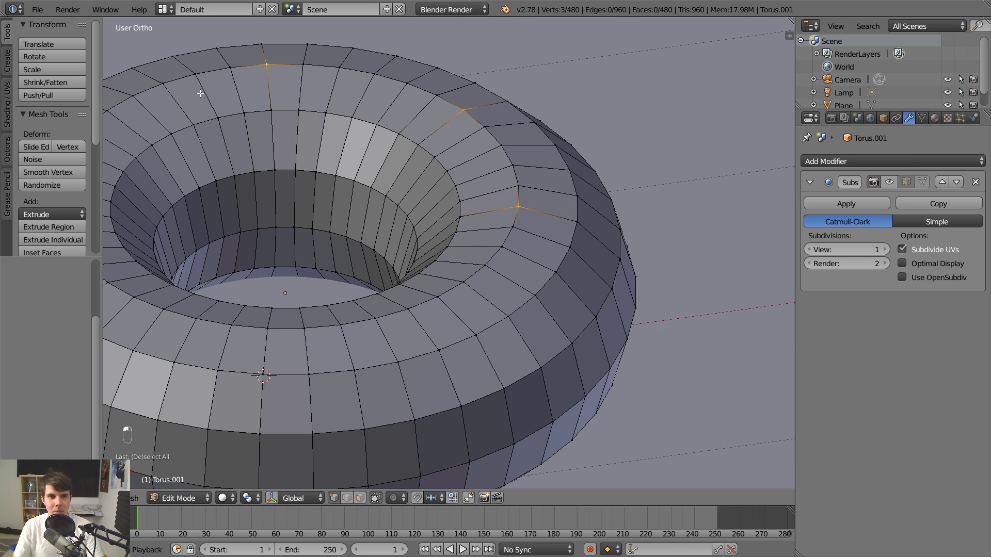
pyautogui.keyDown('shift'); pyautogui.moveTo(156, 107); pyautogui.dragTo(248, 88, button='middle'); pyautogui.keyUp('shift')
pyautogui.press('g')
pyautogui.click(278, 75)
pyautogui.press('Tab')
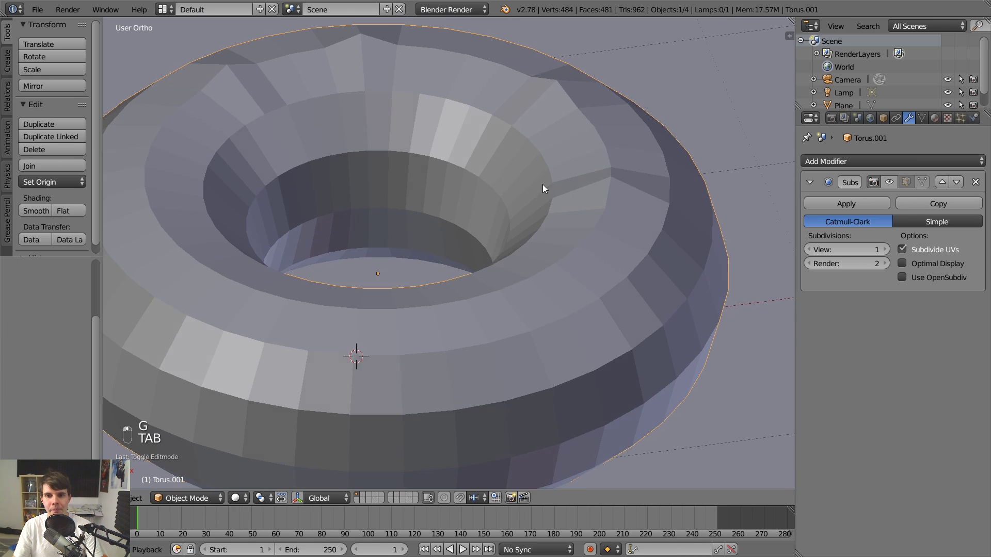
# Inspect the raised points on the donut from several angles in Object Mode, and return to Edit Mode.
pyautogui.moveTo(543, 186); pyautogui.dragTo(496, 184, button='middle')
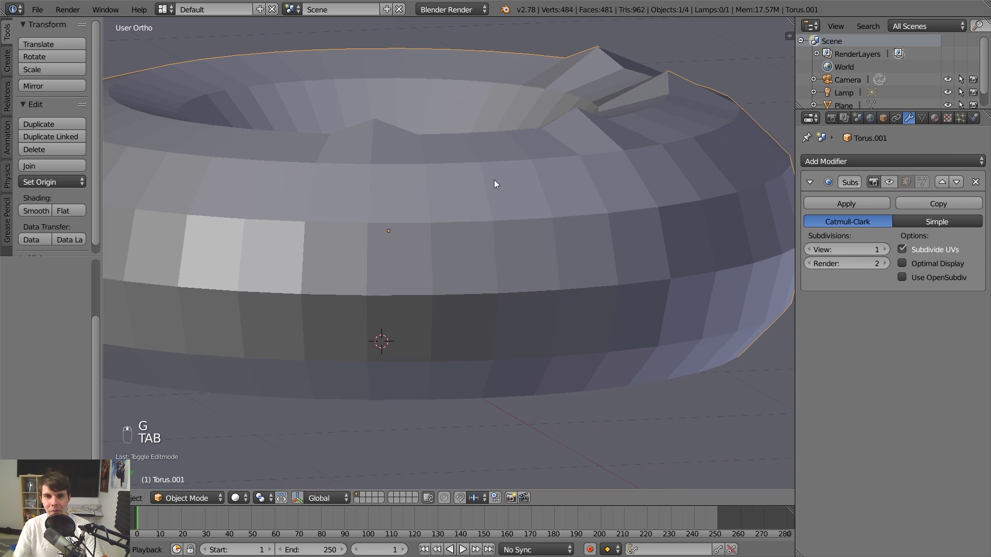
pyautogui.scroll(6, 339, 128)
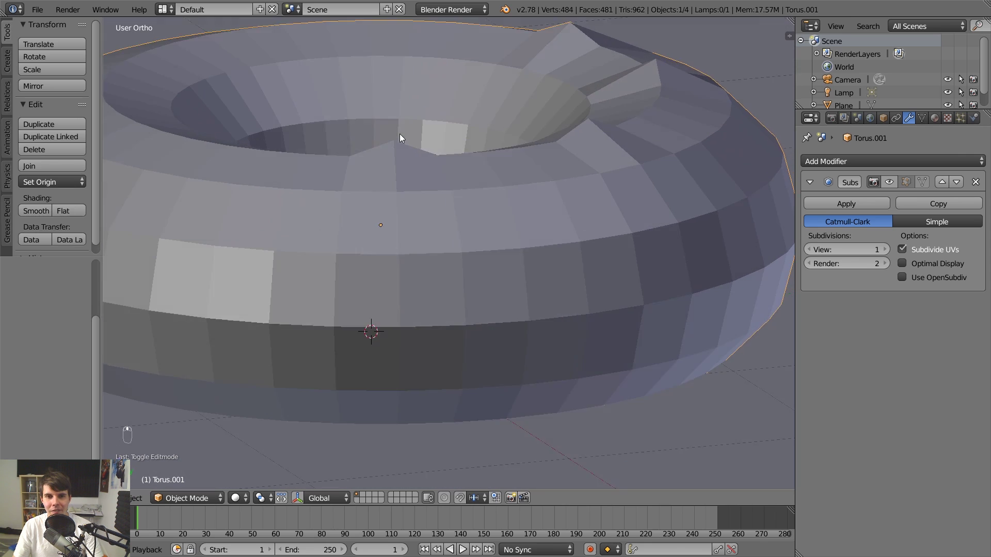
pyautogui.moveTo(406, 171); pyautogui.dragTo(503, 163, button='middle')
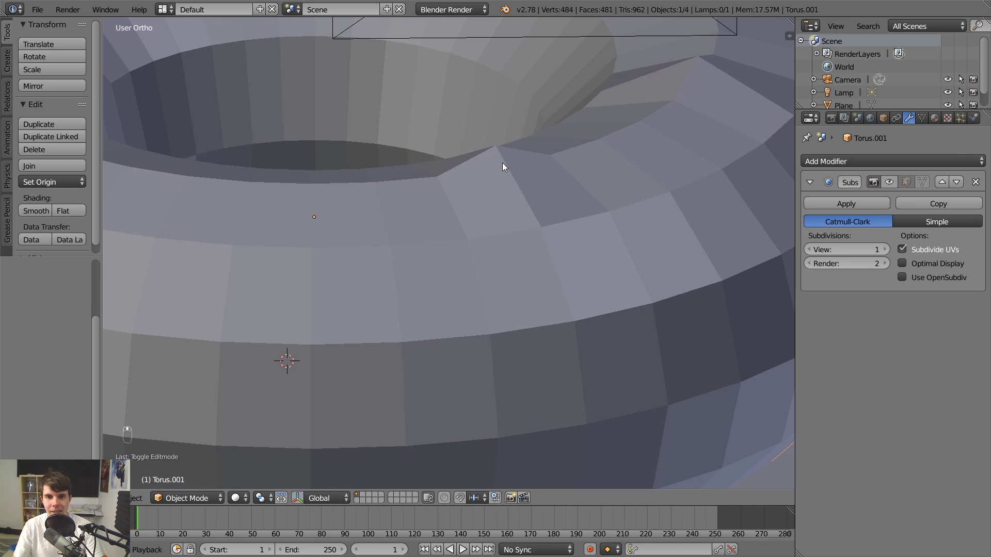
pyautogui.scroll(-3, 527, 175)
pyautogui.moveTo(528, 201); pyautogui.dragTo(620, 176, button='middle')
pyautogui.scroll(-3, 609, 186)
pyautogui.scroll(2, 556, 234)
pyautogui.moveTo(556, 235); pyautogui.dragTo(555, 244, button='middle')
pyautogui.press('Tab')
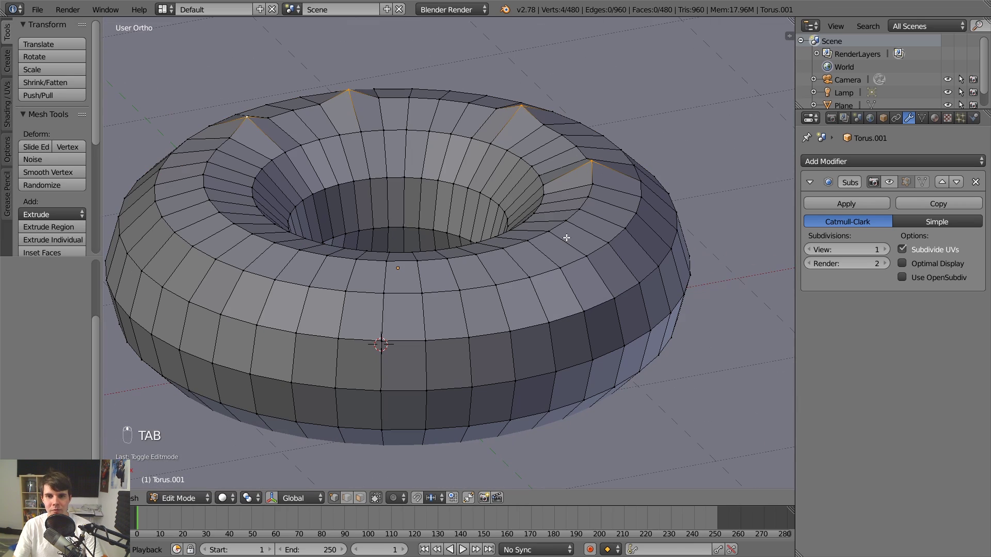
# Undo the move of the four vertices on the donut's top.
pyautogui.hotkey('ctrl', 'z')
pyautogui.hotkey('ctrl', 'z')
pyautogui.scroll(2, 593, 201)
pyautogui.scroll(2, 593, 201)
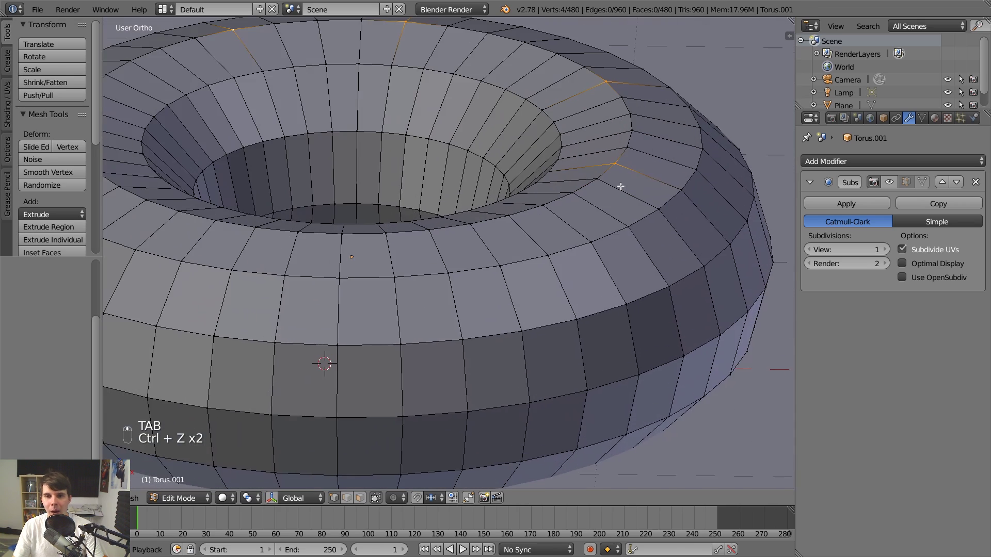
# Select a single vertex on the donut's top ring and enable proportional editing.
pyautogui.keyDown('shift'); pyautogui.moveTo(638, 181); pyautogui.dragTo(528, 227, button='middle'); pyautogui.keyUp('shift')
pyautogui.rightClick(545, 202)
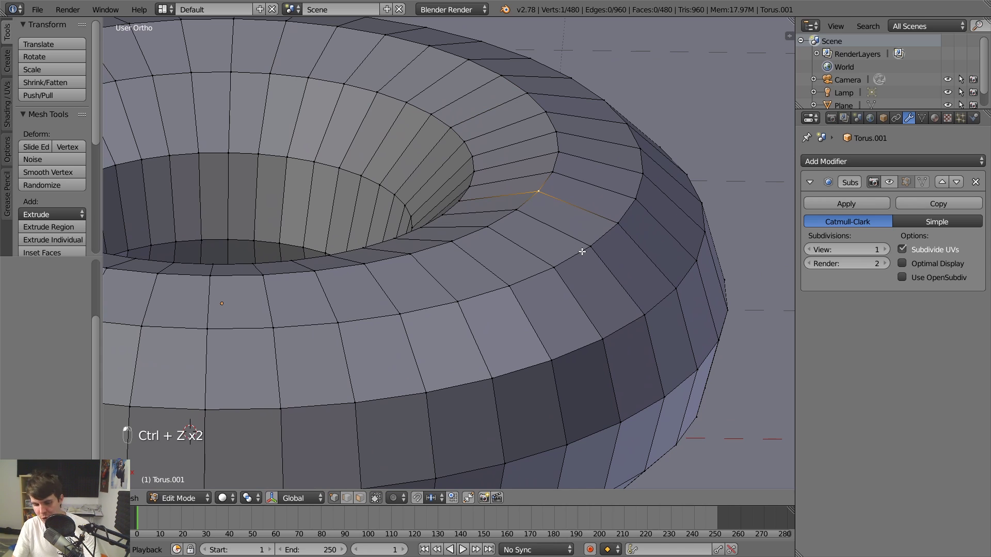
pyautogui.press('o')
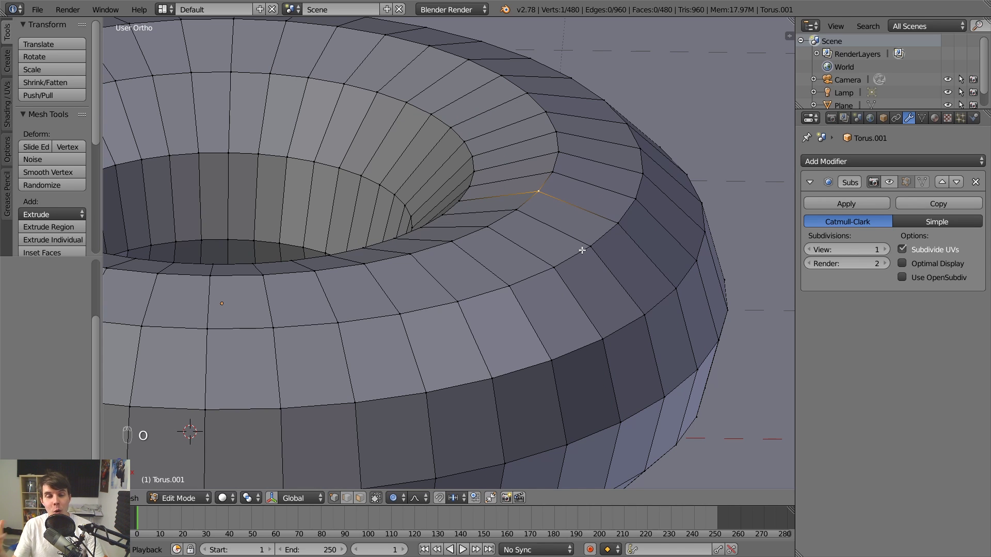
pyautogui.scroll(-3, 581, 250)
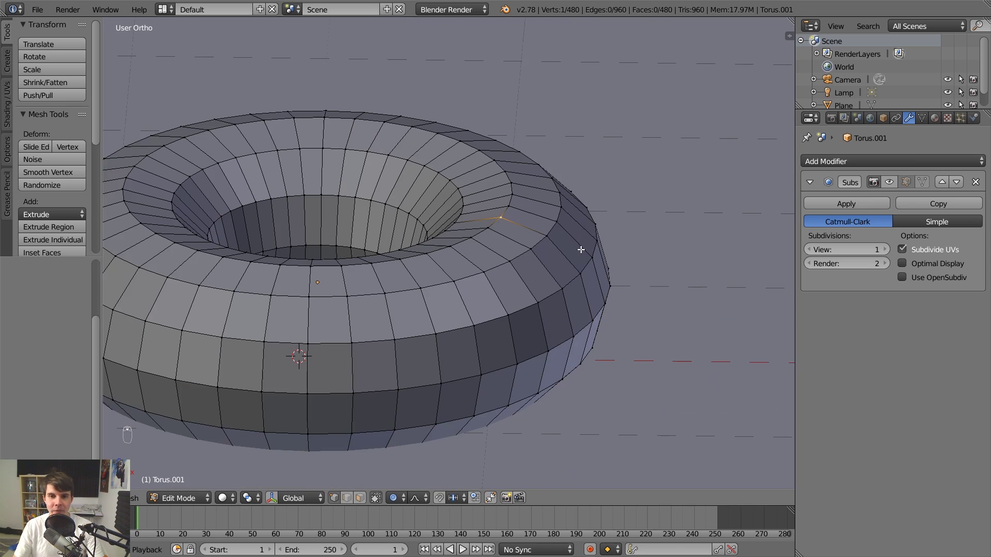
pyautogui.scroll(1, 581, 249)
# Try moving the selected vertex with smooth falloff while varying the proportional size between about 0.56 and 1.61, and cancel the move.
pyautogui.press('g')
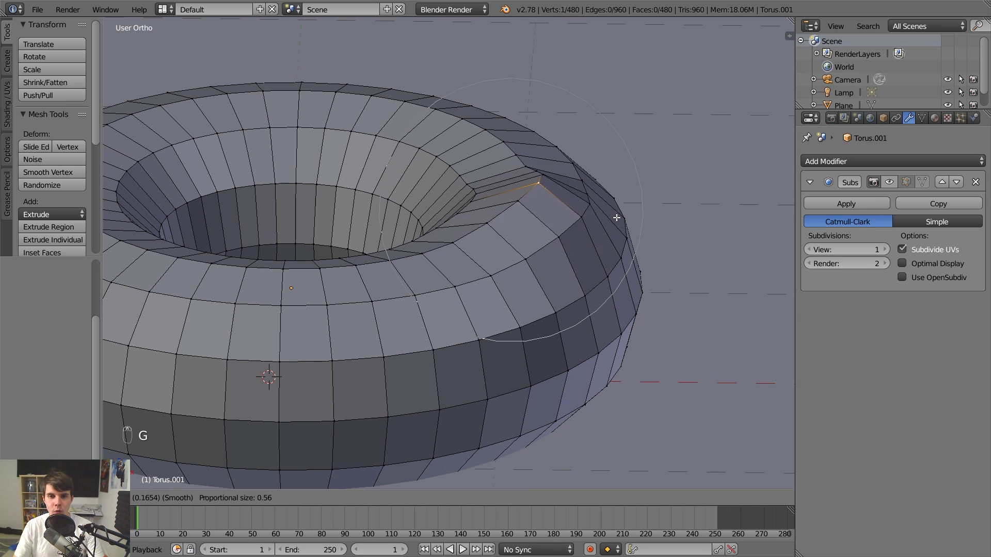
pyautogui.scroll(-3, 645, 242)
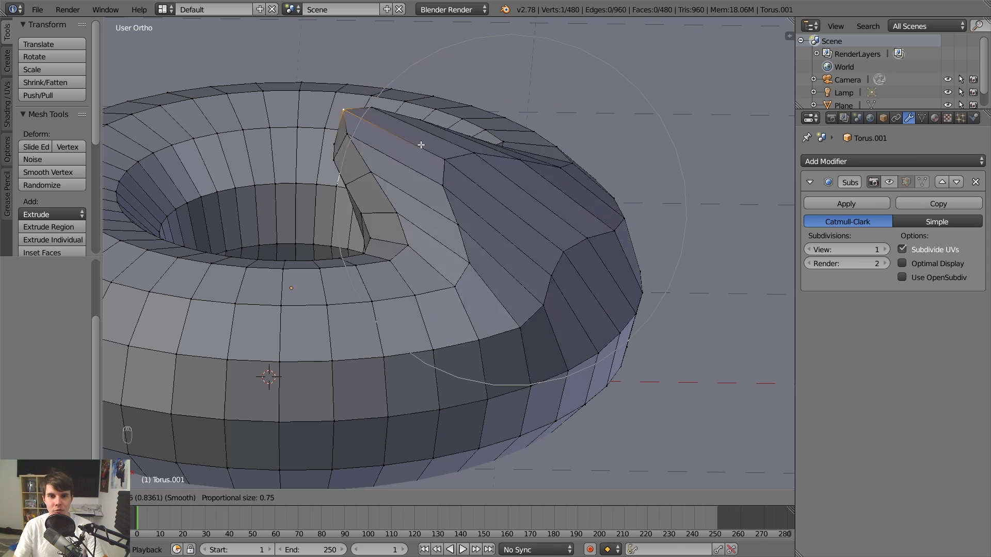
pyautogui.scroll(1, 662, 260)
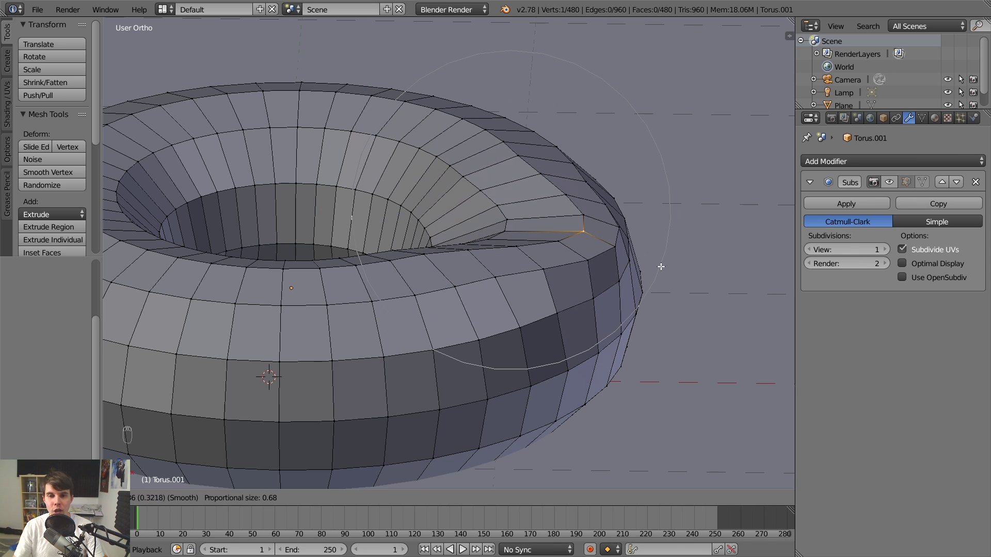
pyautogui.scroll(-4, 653, 258)
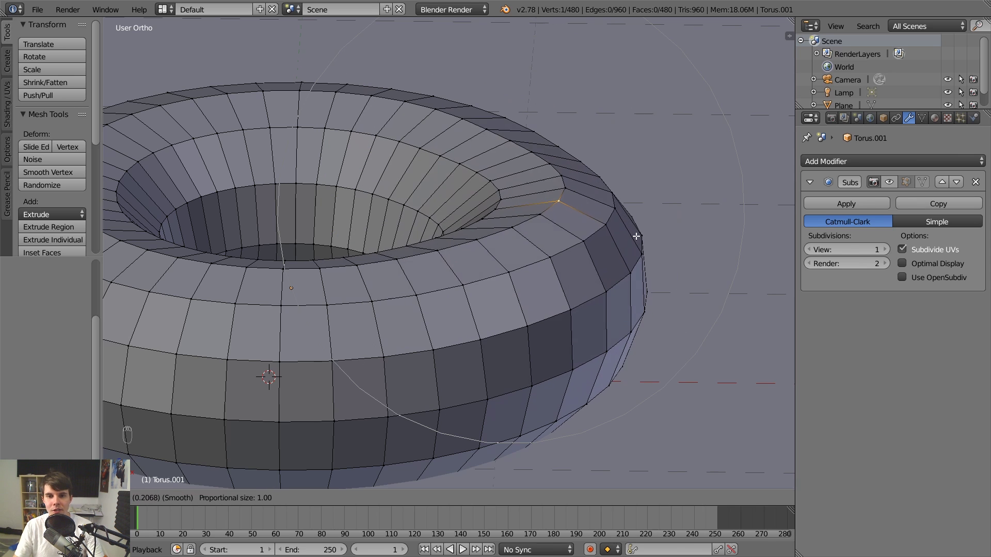
pyautogui.scroll(-3, 636, 236)
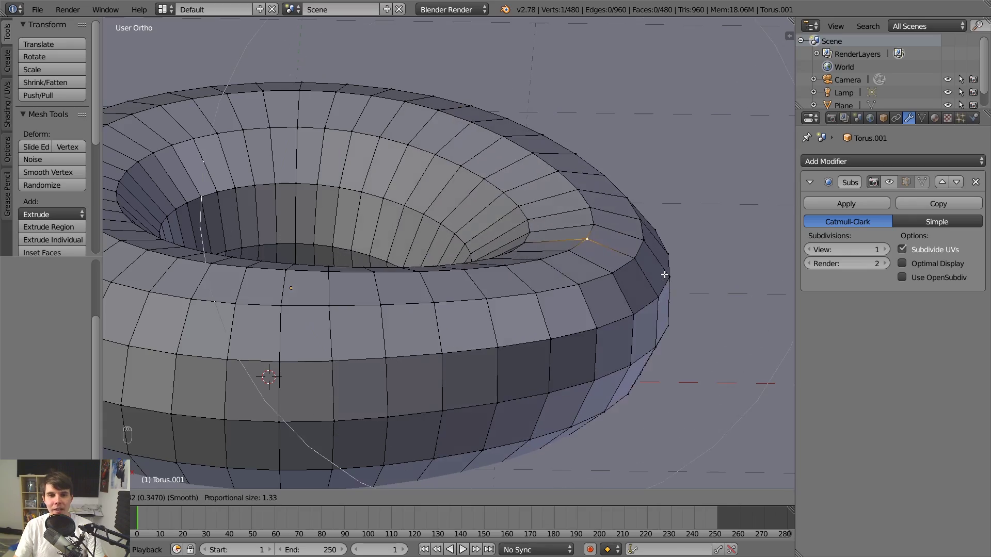
pyautogui.scroll(6, 655, 276)
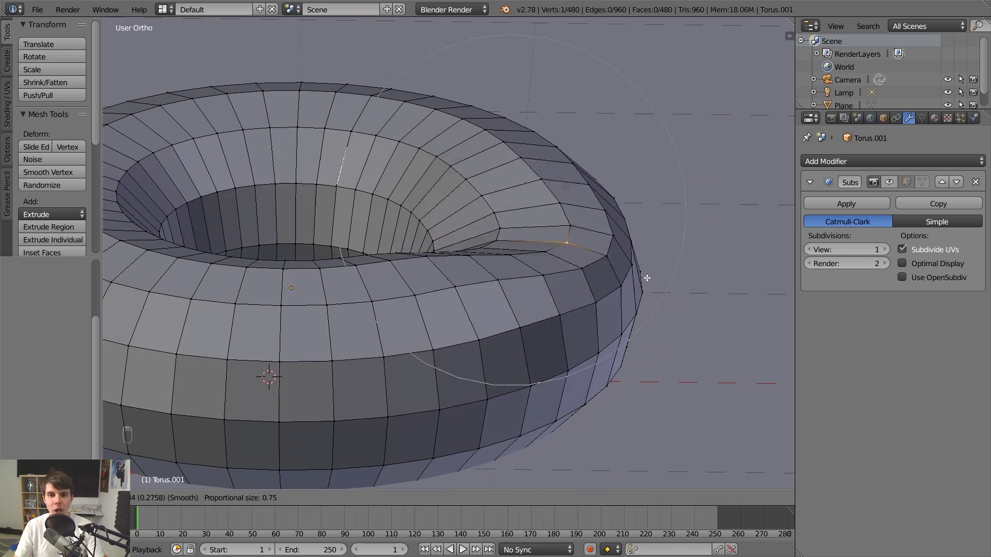
pyautogui.scroll(-8, 647, 278)
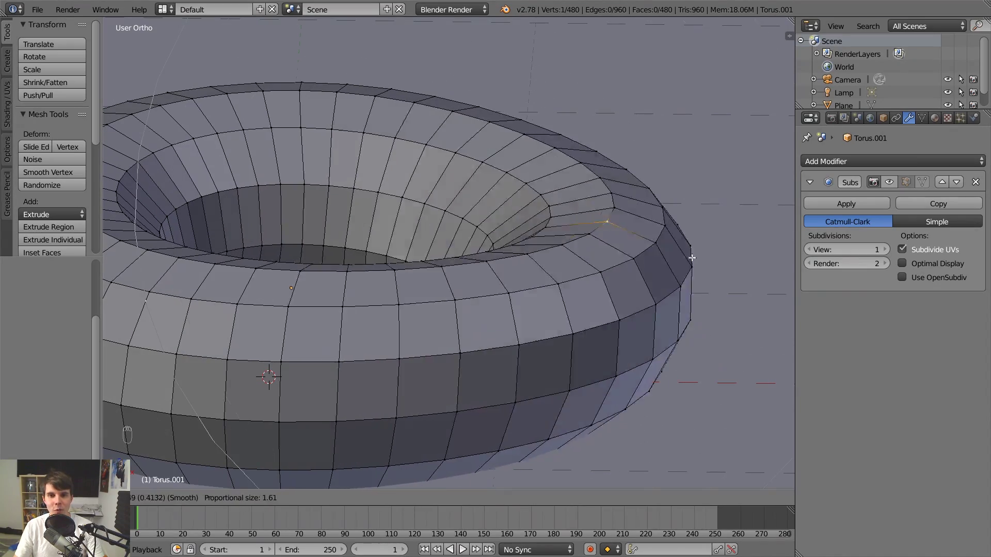
pyautogui.scroll(6, 640, 191)
pyautogui.scroll(-5, 624, 214)
pyautogui.scroll(3, 651, 256)
pyautogui.scroll(-4, 637, 212)
pyautogui.rightClick(616, 225)
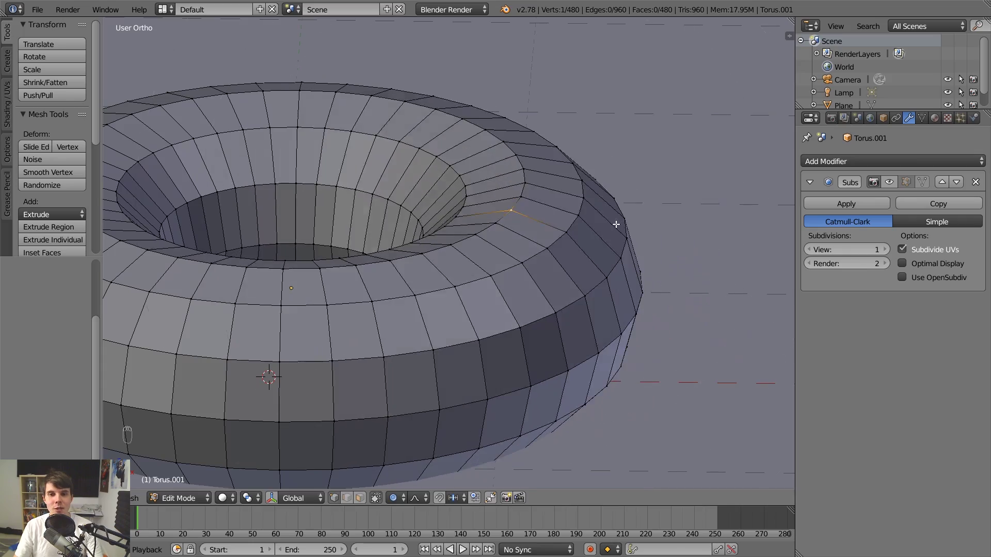
# Try rotating the mesh around the selected vertex, and around another top vertex, with a proportional size of 1.61.
pyautogui.scroll(-5, 616, 225)
pyautogui.press('g')
pyautogui.press('r')
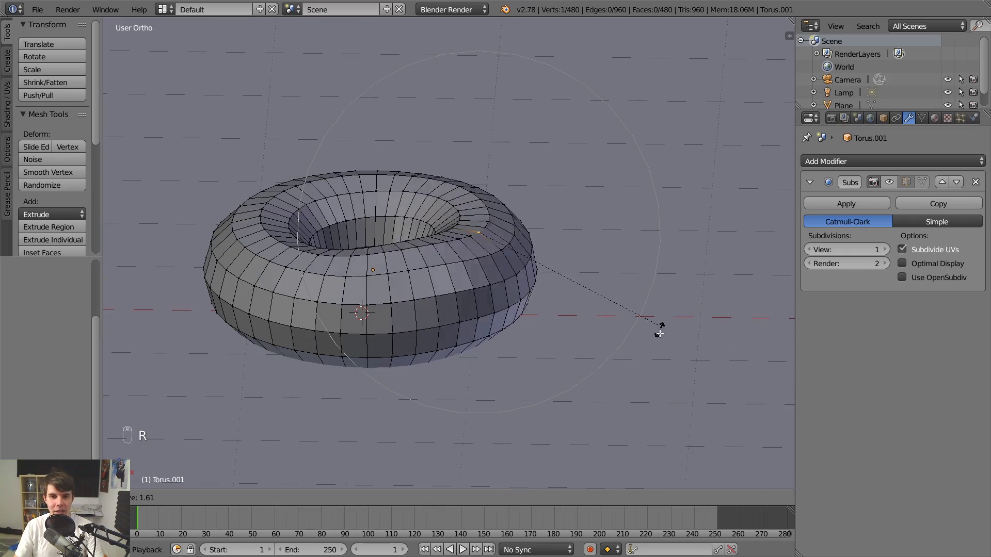
pyautogui.click(617, 126)
pyautogui.moveTo(617, 126); pyautogui.dragTo(613, 179, button='middle')
pyautogui.rightClick(342, 217)
pyautogui.press('r')
pyautogui.click(456, 132)
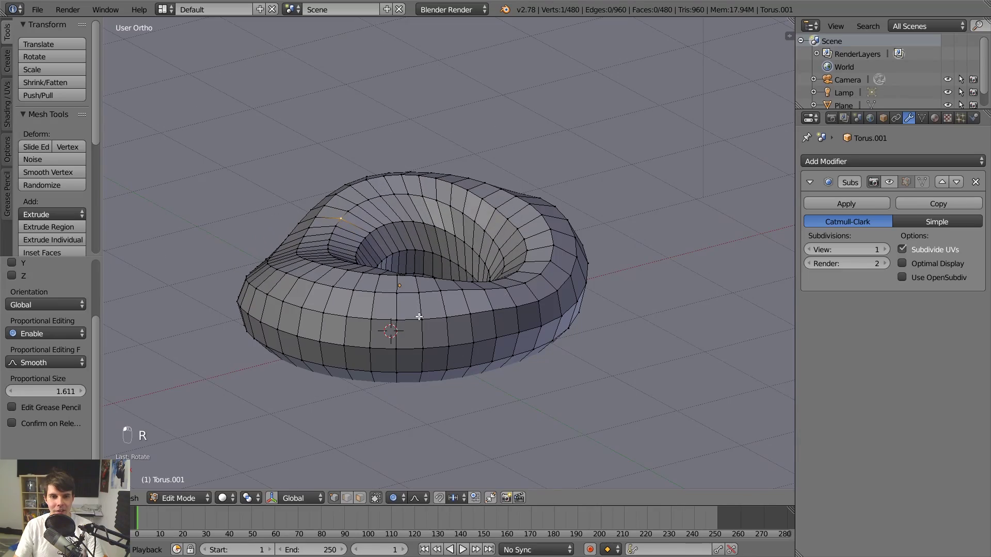
# Try another proportional rotation from a different angle, check the shape in Object Mode, and return to Edit Mode.
pyautogui.moveTo(419, 316); pyautogui.dragTo(571, 290, button='middle')
pyautogui.press('r')
pyautogui.click(576, 200)
pyautogui.press('Tab')
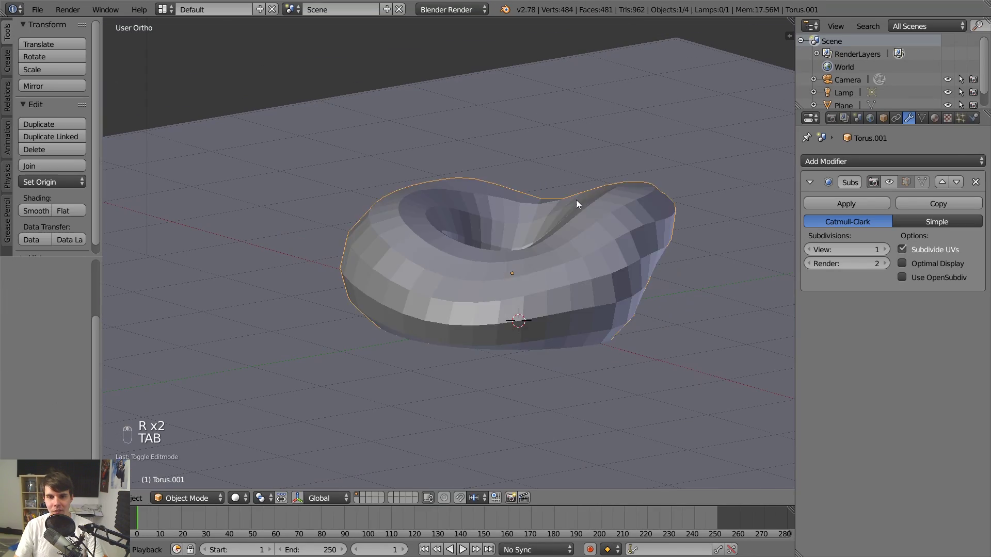
pyautogui.moveTo(577, 200); pyautogui.dragTo(443, 233, button='middle')
pyautogui.press('Tab')
# Try repeatedly scaling and moving the area around the selected vertex with proportional editing to distort one side of the donut.
pyautogui.press('s')
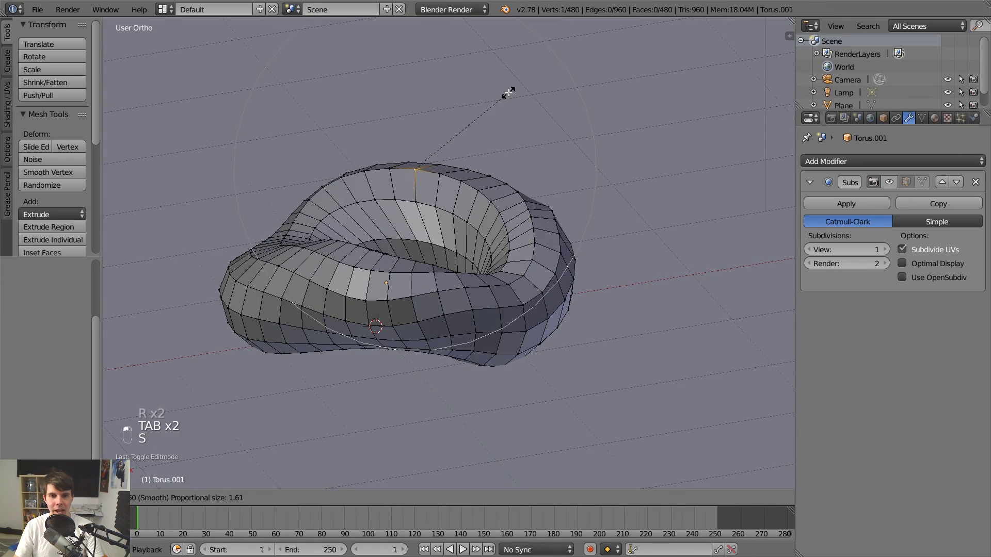
pyautogui.click(489, 172)
pyautogui.press('g')
pyautogui.click(488, 128)
pyautogui.press('s')
pyautogui.click(531, 117)
pyautogui.moveTo(535, 121); pyautogui.dragTo(622, 258, button='middle')
pyautogui.press('s')
pyautogui.click(645, 222)
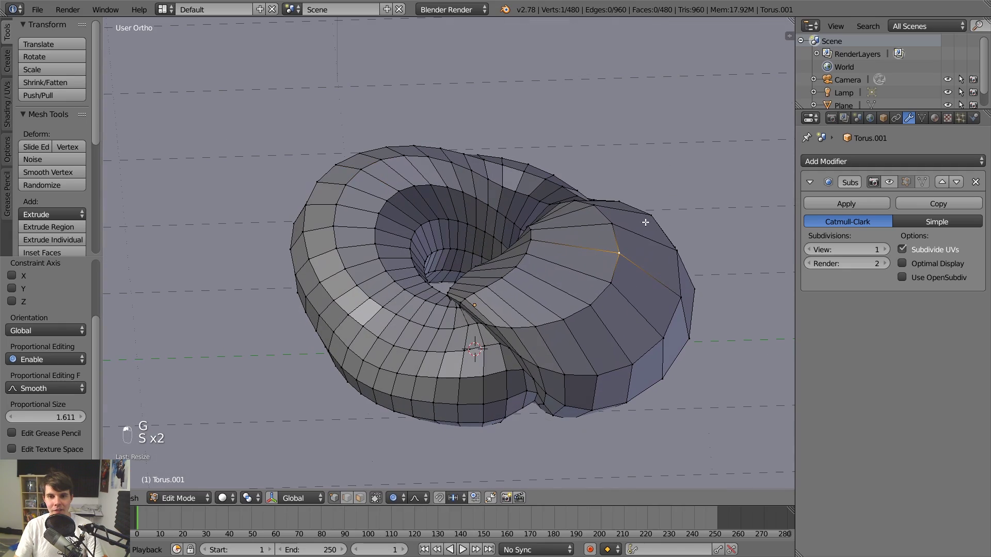
pyautogui.press('s')
pyautogui.click(685, 292)
# Try scaling the area around a vertex on the donut's opposite side, and move it with a proportional size of 1.21.
pyautogui.rightClick(396, 315)
pyautogui.press('s')
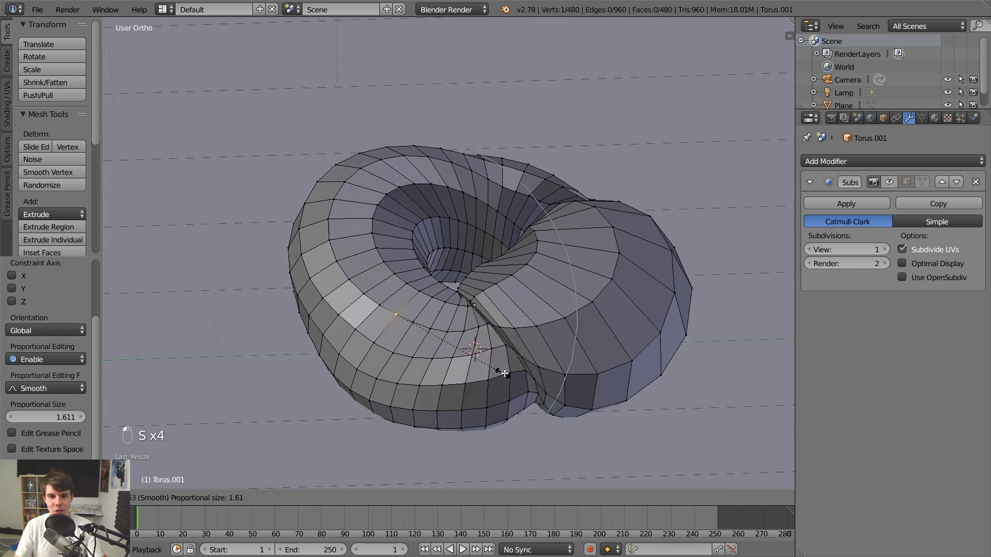
pyautogui.click(504, 373)
pyautogui.moveTo(505, 373); pyautogui.dragTo(441, 321, button='middle')
pyautogui.press('g')
pyautogui.scroll(3, 371, 297)
pyautogui.click(357, 288)
# Try moving two more vertices near the donut's hole with proportional falloff, and check the distorted shape in Object Mode before returning to Edit Mode.
pyautogui.moveTo(379, 286); pyautogui.dragTo(537, 315, button='middle')
pyautogui.rightClick(507, 164)
pyautogui.press('g')
pyautogui.click(471, 122)
pyautogui.rightClick(533, 178)
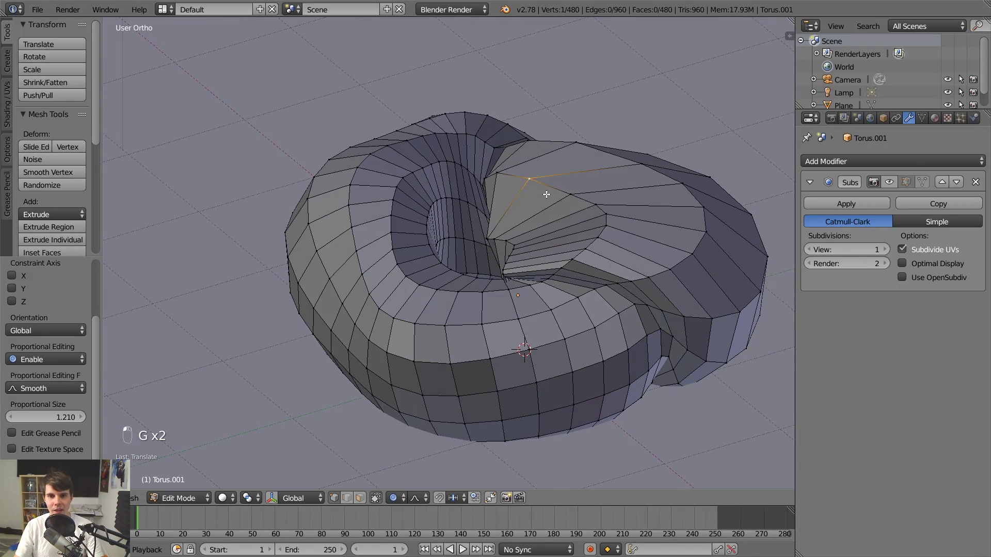
pyautogui.press('g')
pyautogui.click(625, 236)
pyautogui.press('Tab')
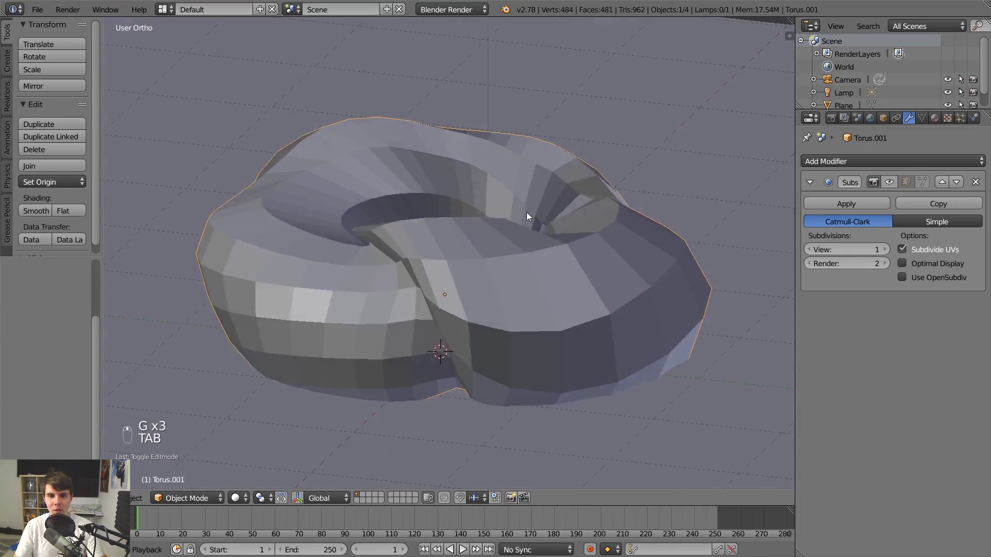
pyautogui.moveTo(527, 212); pyautogui.dragTo(532, 232, button='middle')
pyautogui.press('Tab')
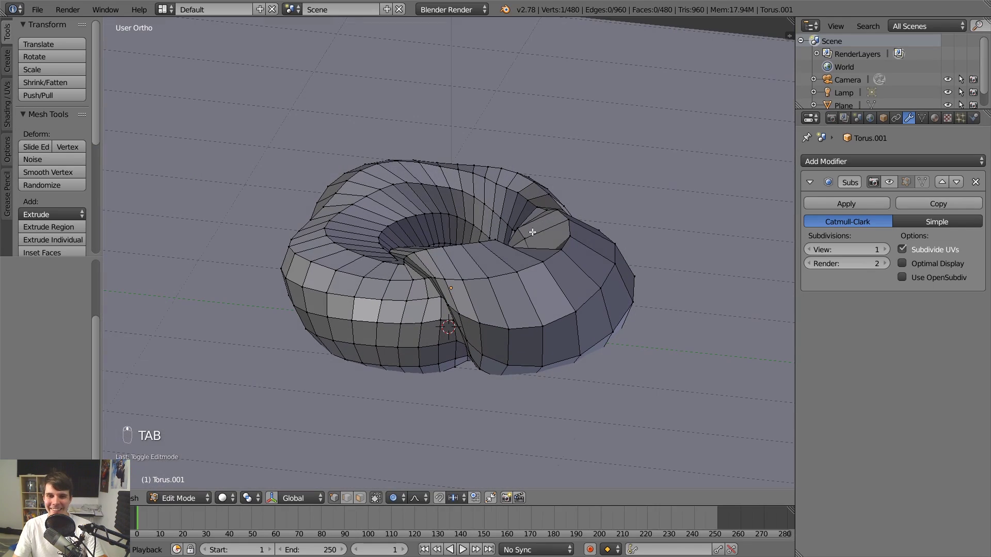
# Undo all the proportional rotations, scalings and moves back to the regular donut shape.
pyautogui.hotkey('ctrl', 'z')
pyautogui.hotkey('ctrl', 'z')
pyautogui.hotkey('ctrl', 'z')
pyautogui.hotkey('ctrl', 'z')
pyautogui.hotkey('ctrl', 'z')
pyautogui.hotkey('ctrl', 'z')
pyautogui.hotkey('ctrl', 'z')
pyautogui.hotkey('ctrl', 'z')
pyautogui.hotkey('ctrl', 'z')
pyautogui.hotkey('ctrl', 'z')
pyautogui.hotkey('ctrl', 'z')
pyautogui.hotkey('ctrl', 'z')
pyautogui.hotkey('ctrl', 'z')
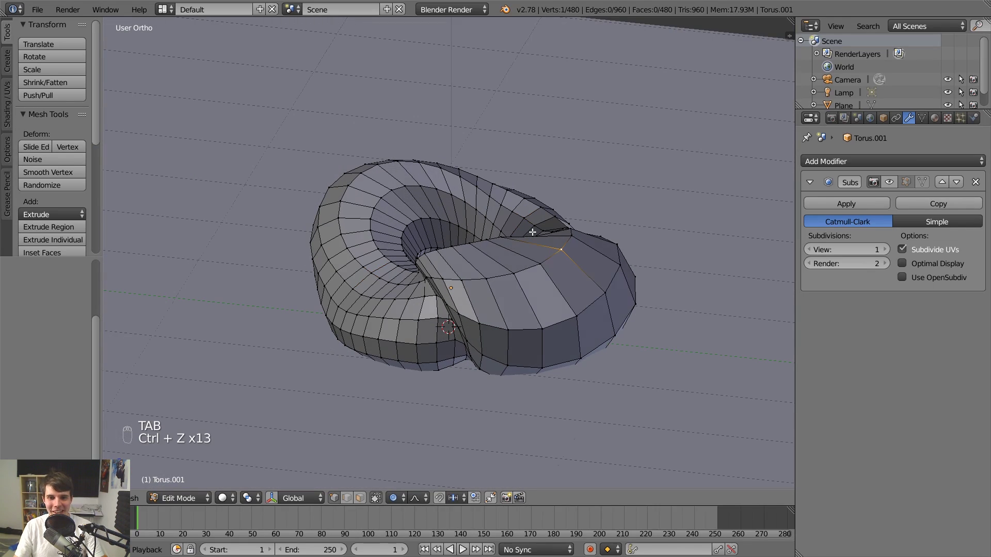
pyautogui.hotkey('ctrl', 'z')
pyautogui.hotkey('ctrl', 'z')
pyautogui.hotkey('ctrl', 'z')
pyautogui.hotkey('ctrl', 'z')
pyautogui.hotkey('ctrl', 'z')
pyautogui.hotkey('ctrl', 'z')
pyautogui.hotkey('ctrl', 'z')
pyautogui.hotkey('ctrl', 'z')
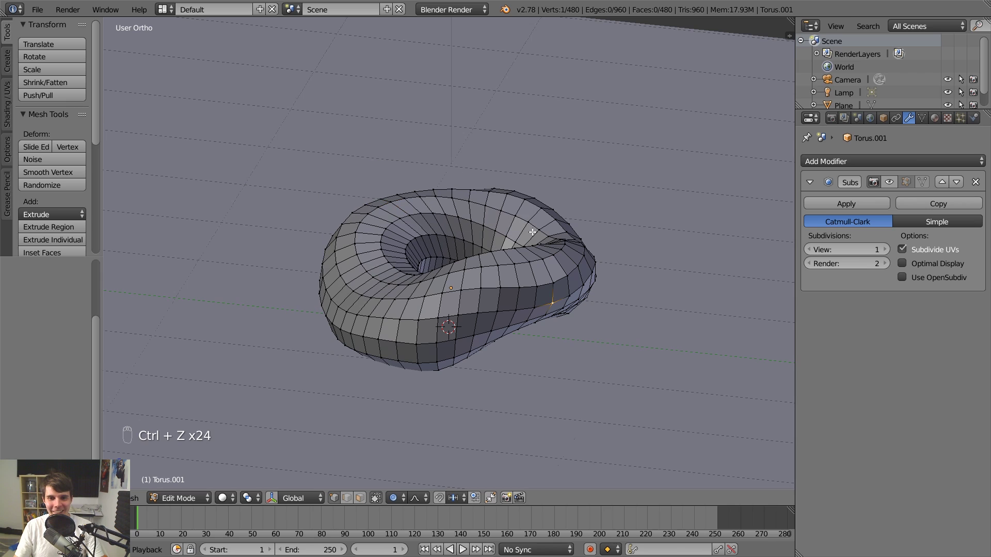
pyautogui.hotkey('ctrl', 'z')
pyautogui.hotkey('ctrl', 'z')
pyautogui.hotkey('ctrl', 'z')
pyautogui.hotkey('ctrl', 'z')
pyautogui.hotkey('ctrl', 'z')
pyautogui.hotkey('ctrl', 'z')
pyautogui.hotkey('ctrl', 'z')
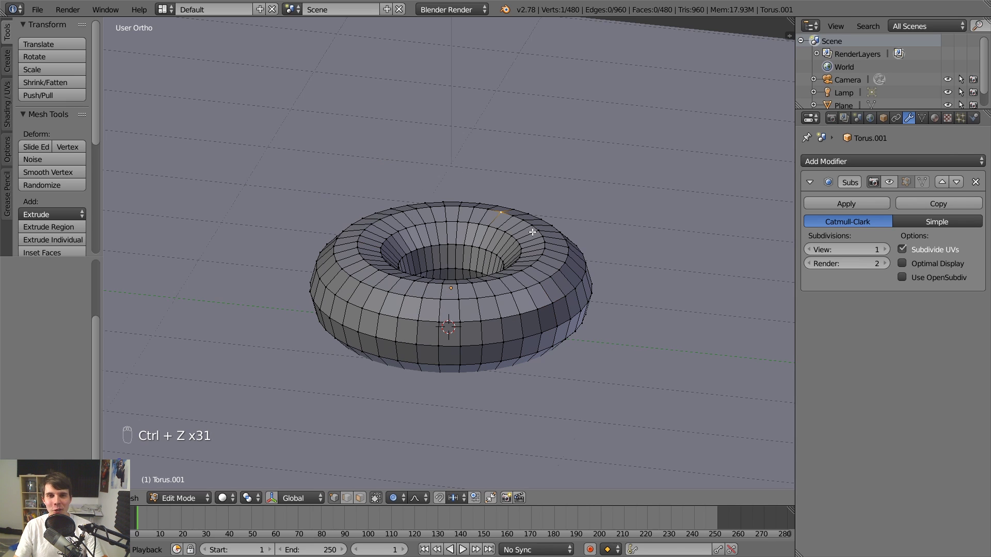
pyautogui.scroll(4, 533, 233)
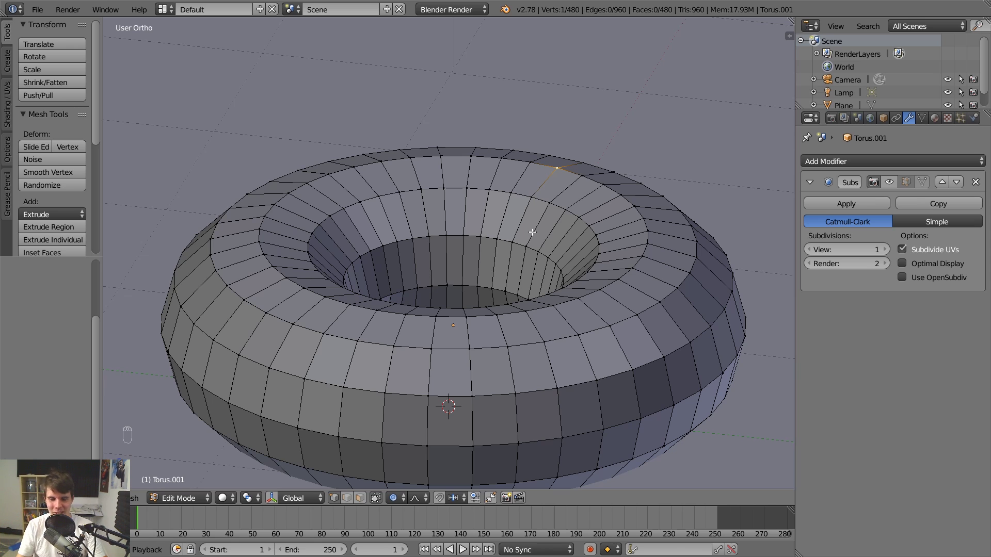
pyautogui.moveTo(532, 233); pyautogui.dragTo(538, 198, button='middle')
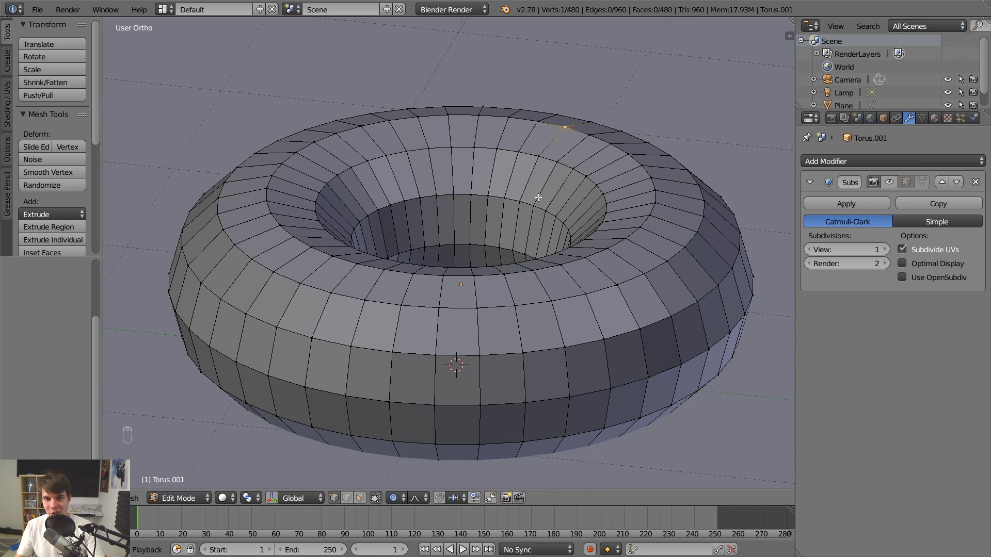
pyautogui.scroll(1, 539, 198)
pyautogui.scroll(-1, 539, 198)
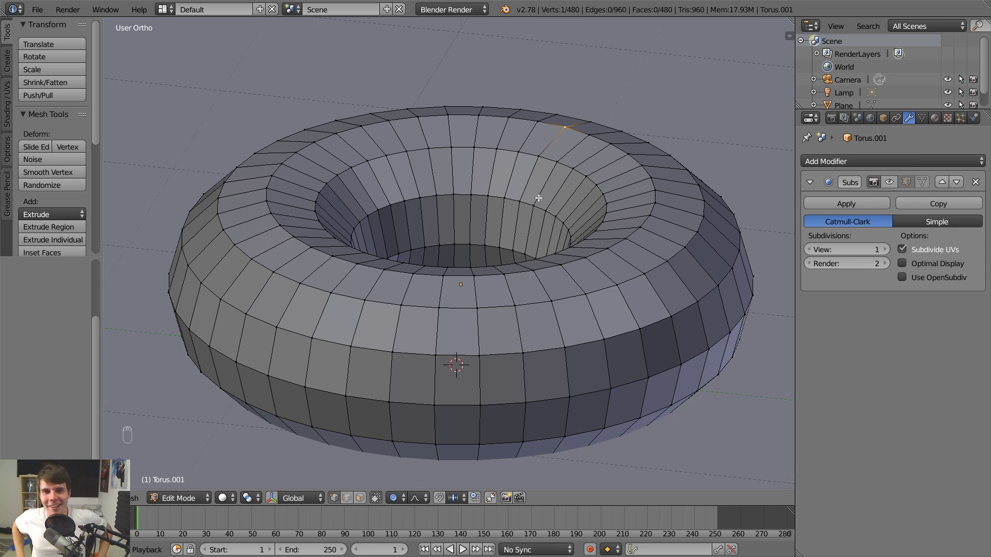
# Try moving five vertices spread around the donut's upper side together with Smooth proportional falloff, and check the shape in Object Mode.
pyautogui.moveTo(538, 197); pyautogui.dragTo(562, 178, button='middle')
pyautogui.scroll(-1, 465, 193)
pyautogui.scroll(2, 471, 194)
pyautogui.scroll(-1, 501, 174)
pyautogui.moveTo(639, 203); pyautogui.dragTo(612, 194, button='middle')
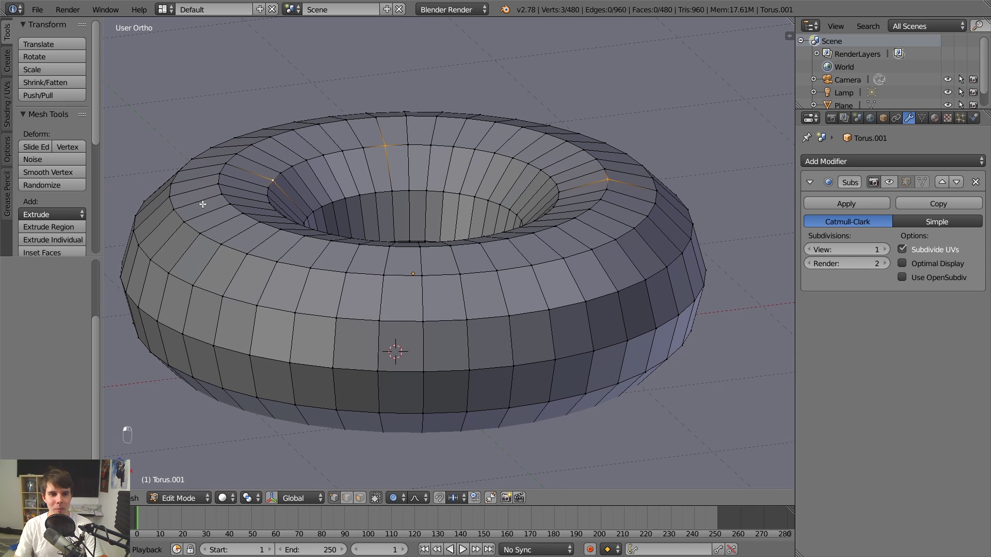
pyautogui.press('g')
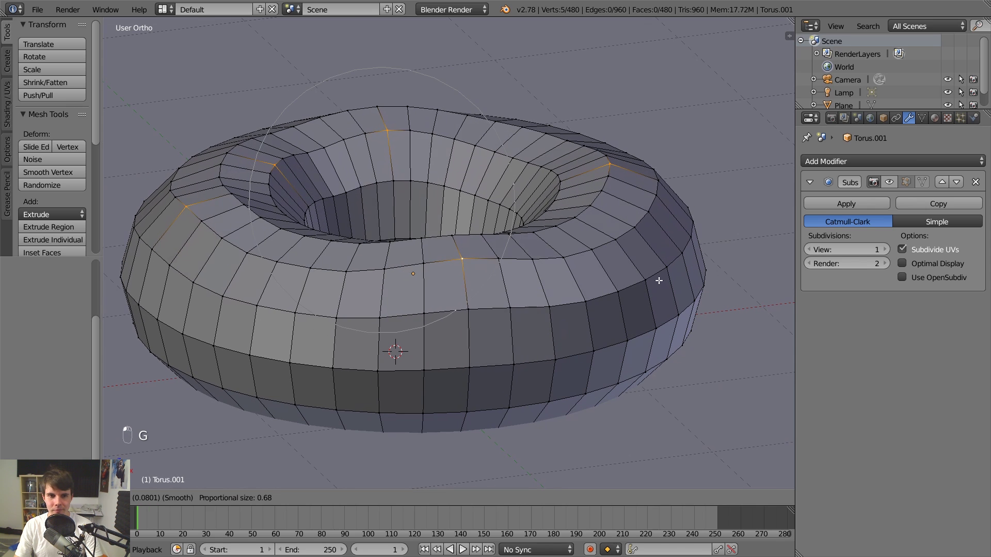
pyautogui.click(671, 266)
pyautogui.moveTo(670, 266); pyautogui.dragTo(586, 237, button='middle')
pyautogui.scroll(-2, 514, 276)
pyautogui.press('Tab')
pyautogui.press('Tab')
pyautogui.scroll(2, 584, 236)
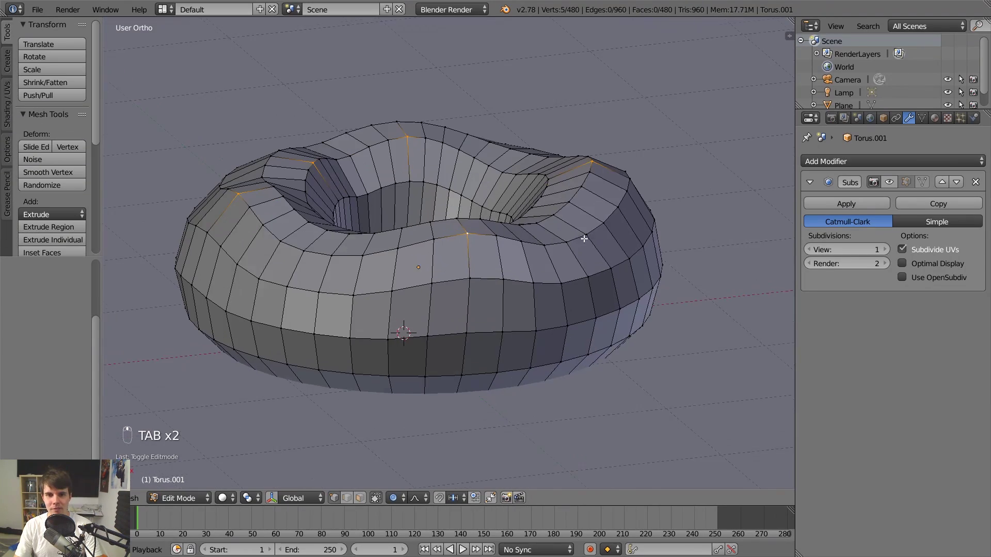
# Undo the Smooth falloff move of the five vertices.
pyautogui.hotkey('ctrl', 'z')
pyautogui.hotkey('ctrl', 'z')
pyautogui.hotkey('ctrl', 'z')
pyautogui.scroll(2, 515, 263)
# Try moving the five selected vertices upward with Sharp falloff at a proportional size of 0.909, and check the spikes in Object Mode.
pyautogui.click(422, 498)
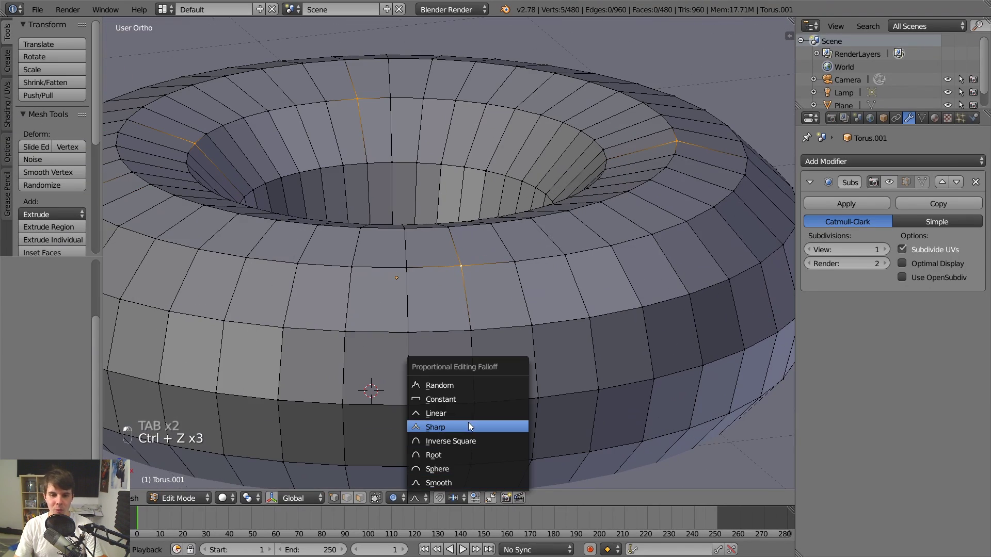
pyautogui.click(440, 482)
pyautogui.click(421, 498)
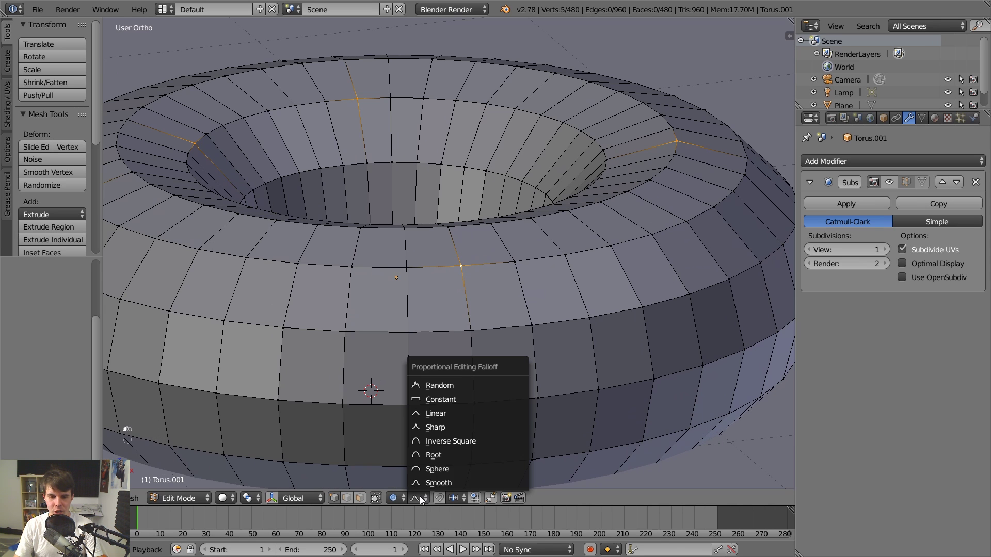
pyautogui.click(456, 430)
pyautogui.moveTo(538, 345); pyautogui.dragTo(571, 322, button='middle')
pyautogui.press('g')
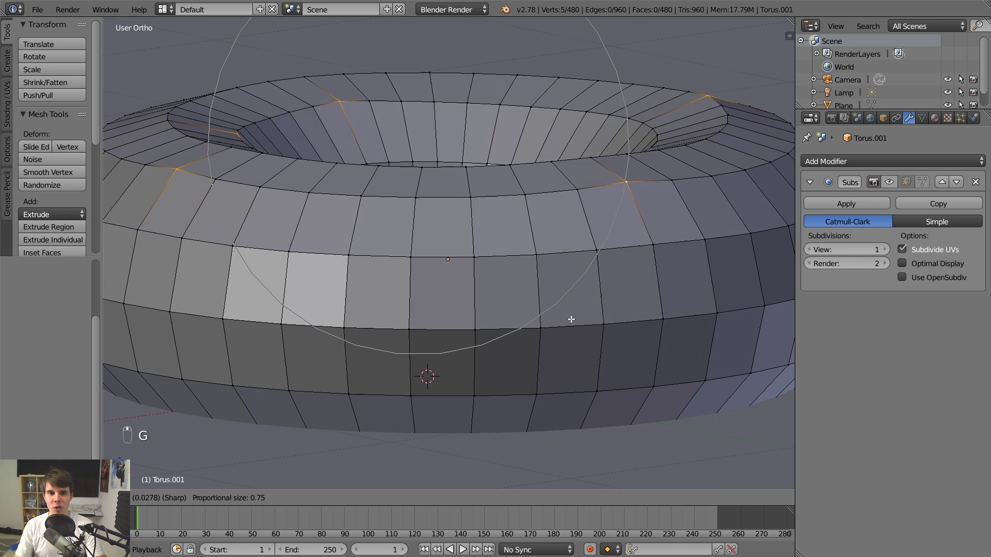
pyautogui.scroll(2, 578, 232)
pyautogui.scroll(-4, 580, 209)
pyautogui.click(579, 208)
pyautogui.scroll(-3, 560, 243)
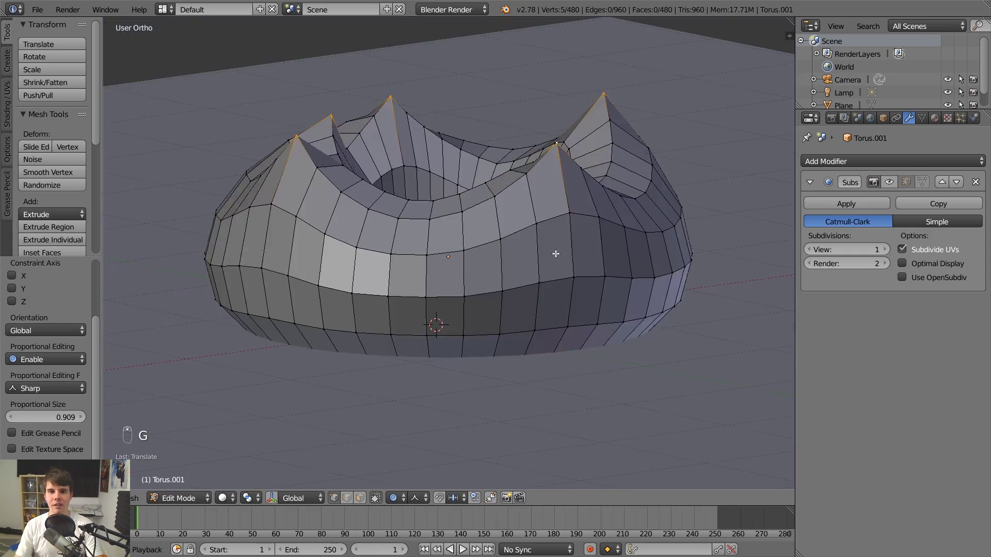
pyautogui.press('Tab')
pyautogui.moveTo(556, 252); pyautogui.dragTo(475, 244, button='middle')
pyautogui.press('Tab')
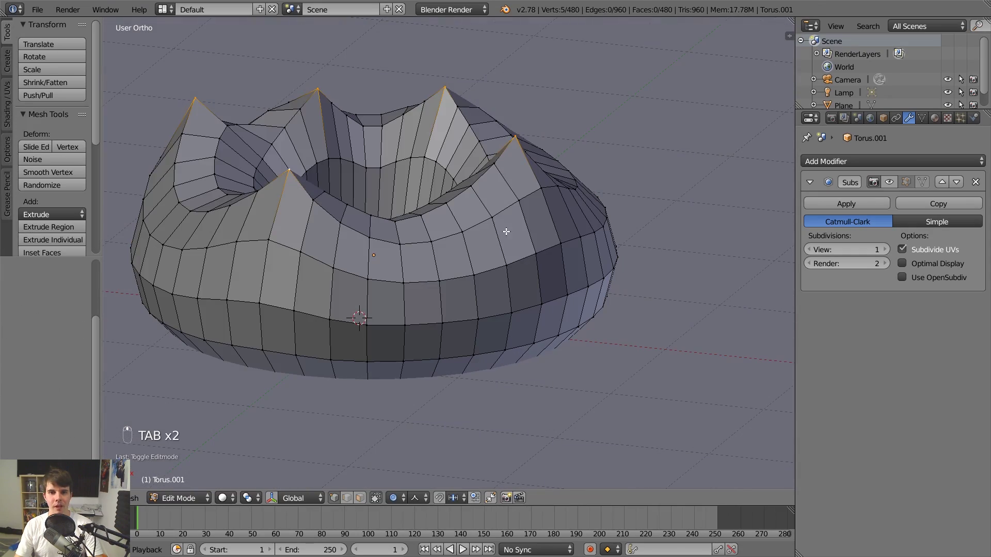
# Undo the Sharp falloff move of the five vertices.
pyautogui.hotkey('ctrl', 'z')
pyautogui.hotkey('ctrl', 'z')
pyautogui.hotkey('ctrl', 'z')
# Try moving the five vertices upward with Sphere falloff at a proportional size of 0.56, and toggle Object Mode to check it.
pyautogui.click(412, 498)
pyautogui.click(432, 481)
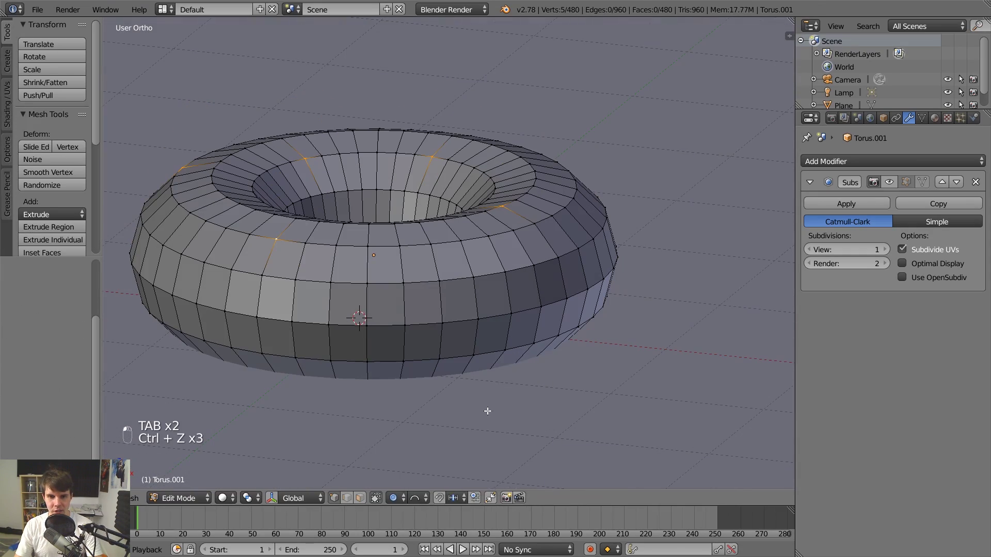
pyautogui.press('g')
pyautogui.click(513, 305)
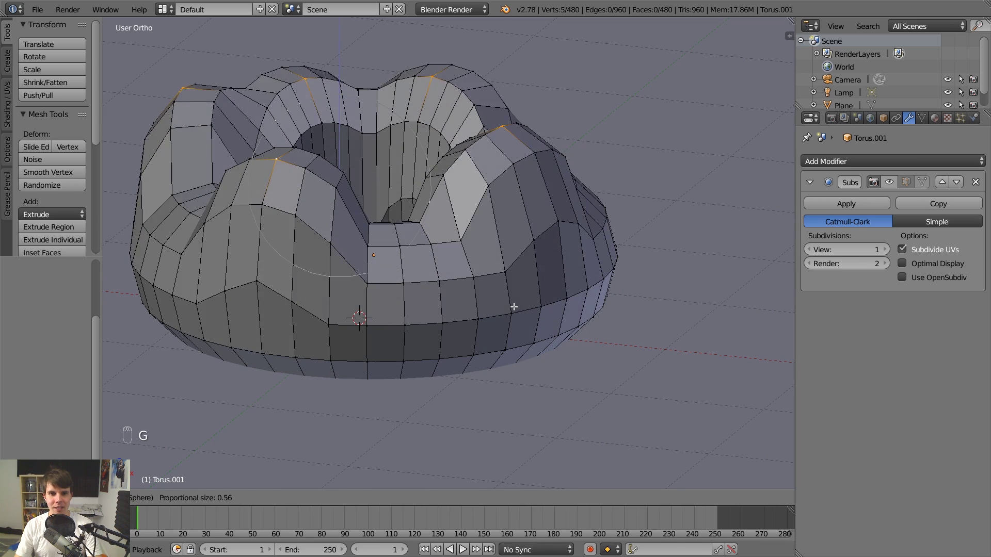
pyautogui.press('Tab')
pyautogui.press('Tab')
# Undo the Sphere falloff move of the five vertices.
pyautogui.hotkey('ctrl', 'z')
pyautogui.hotkey('ctrl', 'z')
pyautogui.hotkey('ctrl', 'z')
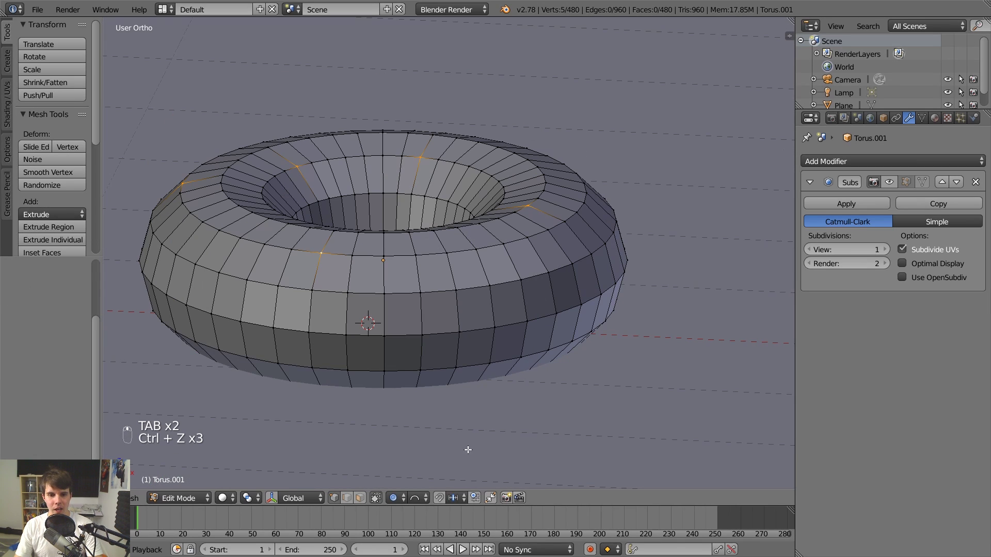
# Try moving the five vertices with Constant falloff while varying the proportional size, and cancel the move.
pyautogui.click(415, 498)
pyautogui.click(466, 399)
pyautogui.press('g')
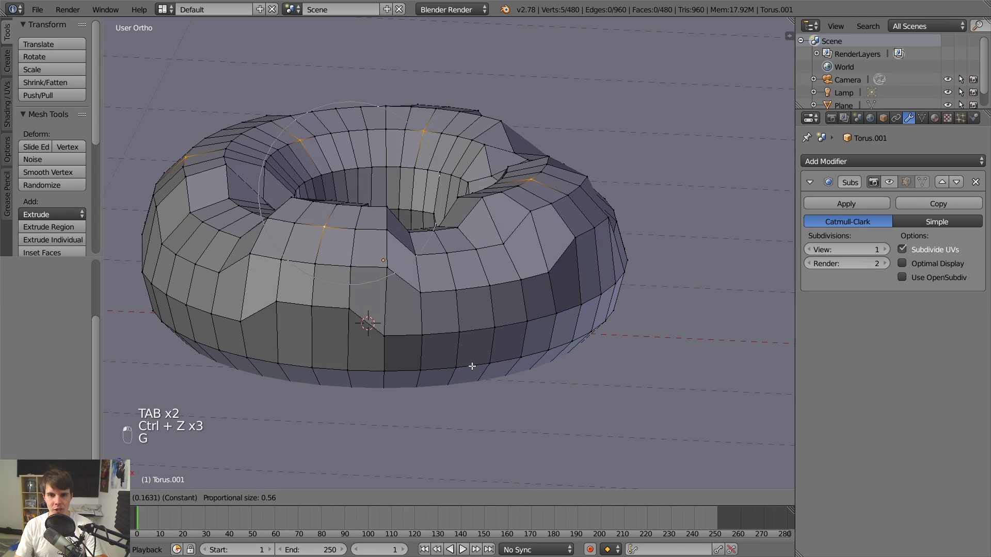
pyautogui.scroll(-5, 474, 345)
pyautogui.scroll(10, 474, 345)
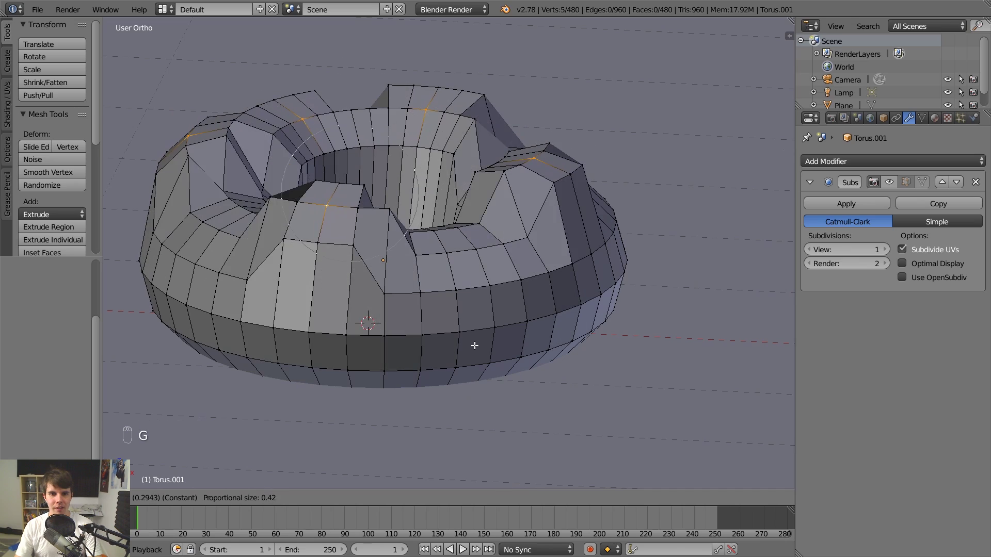
pyautogui.scroll(-6, 479, 346)
pyautogui.rightClick(478, 348)
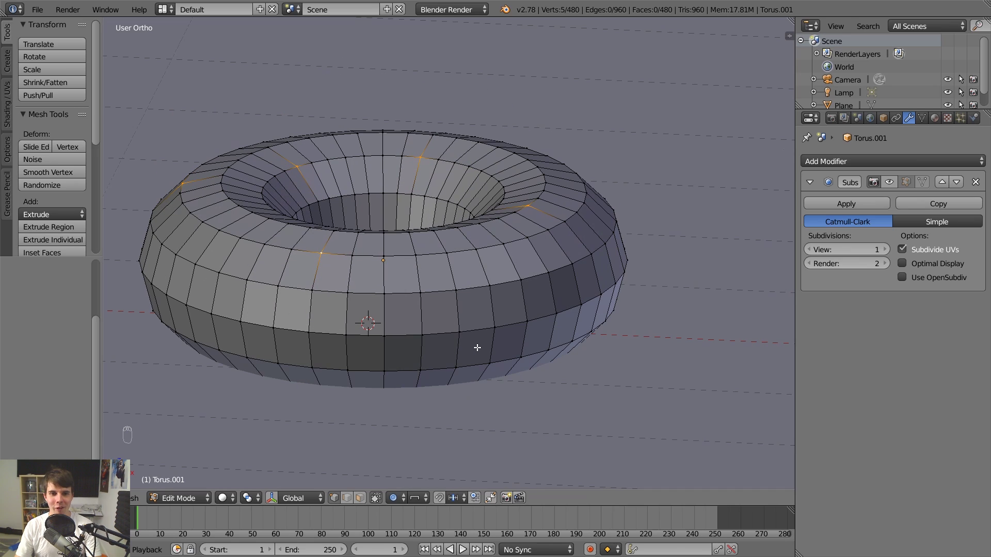
# Try moving the five vertices along Z with Random falloff at varying proportional sizes, and cancel the move.
pyautogui.click(417, 499)
pyautogui.click(456, 385)
pyautogui.press('g')
pyautogui.press('z')
pyautogui.scroll(-9, 463, 336)
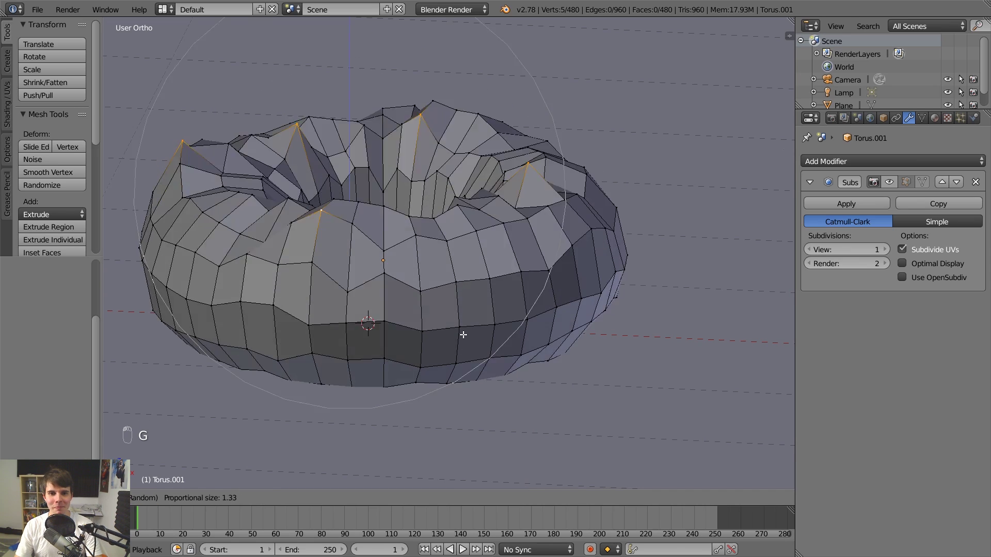
pyautogui.scroll(-4, 463, 335)
pyautogui.scroll(6, 462, 335)
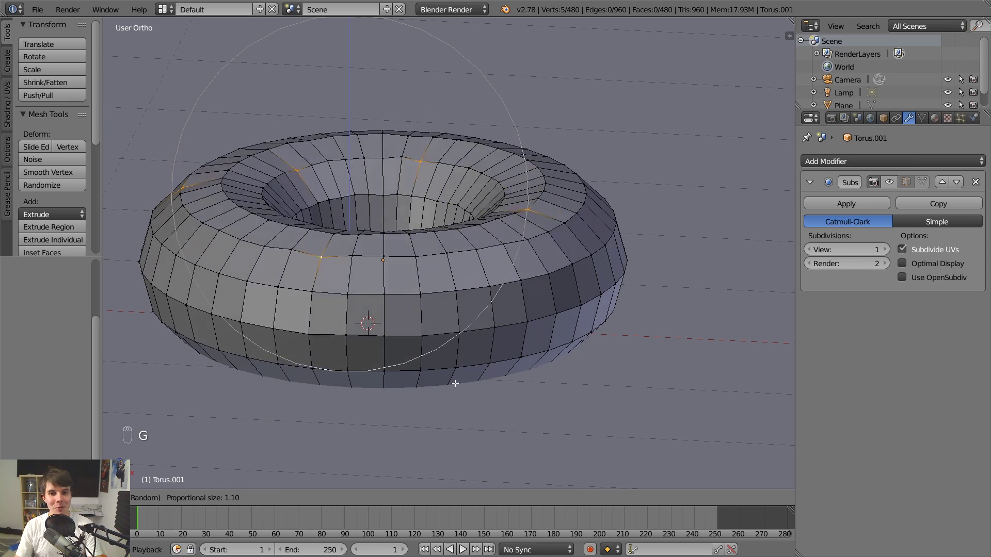
pyautogui.scroll(-6, 457, 387)
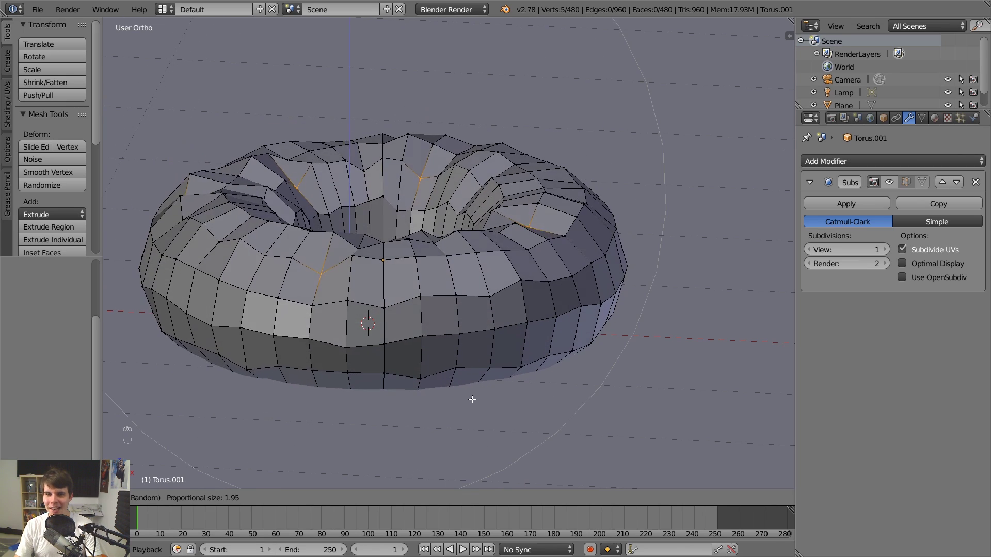
pyautogui.scroll(3, 472, 397)
pyautogui.rightClick(474, 395)
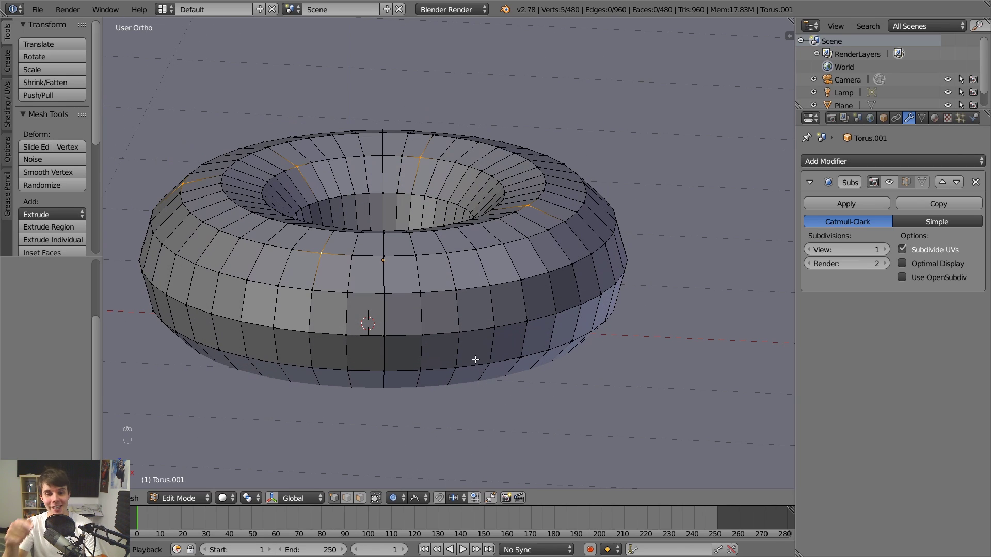
# Examine the donut in Object Mode and in wireframe shading with all vertices deselected in Edit Mode.
pyautogui.press('Tab')
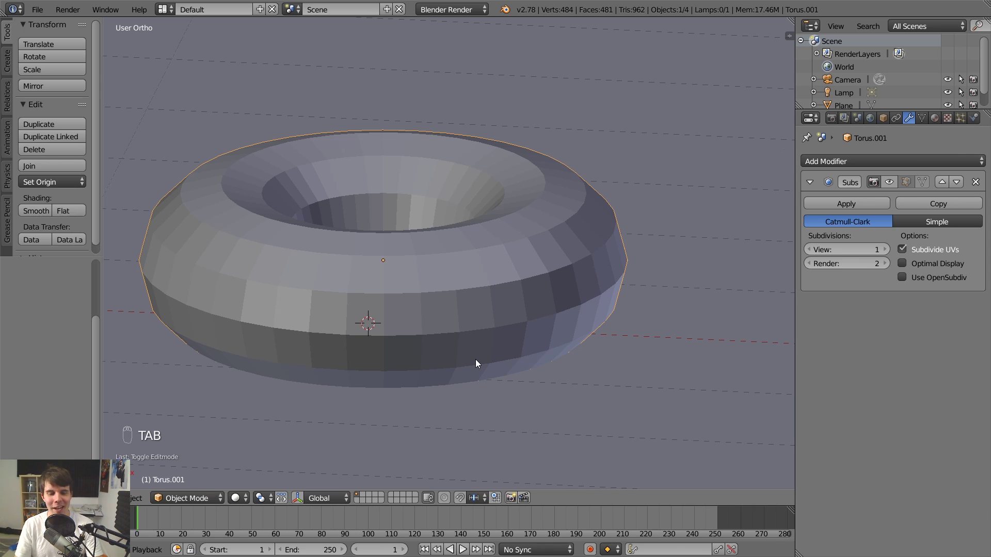
pyautogui.scroll(-2, 475, 359)
pyautogui.moveTo(450, 292)
pyautogui.keyDown('shift'); pyautogui.mouseDown(button='middle')
pyautogui.moveTo(494, 309)
pyautogui.moveTo(506, 271)
pyautogui.moveTo(445, 307)
pyautogui.moveTo(488, 290)
pyautogui.mouseUp(button='middle'); pyautogui.keyUp('shift')
pyautogui.scroll(1, 501, 298)
pyautogui.scroll(1, 502, 298)
pyautogui.press('Tab')
pyautogui.press('a')
pyautogui.press('a')
pyautogui.scroll(-2, 454, 306)
pyautogui.press('z')
pyautogui.scroll(2, 489, 289)
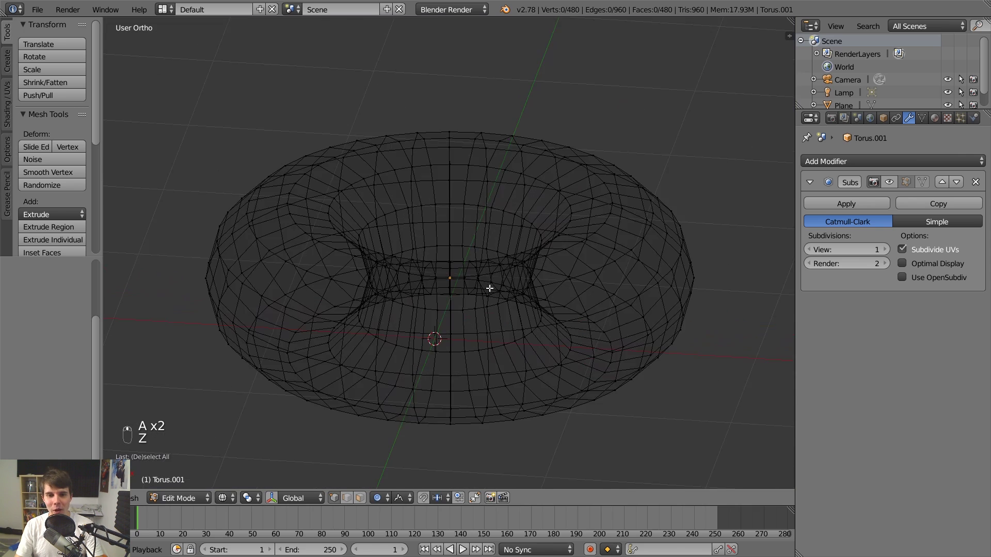
pyautogui.press('z')
# Select four neighbouring edge loops around the donut's upper outer side, and clear the selection.
pyautogui.keyDown('alt'); pyautogui.rightClick(433, 331); pyautogui.keyUp('alt')
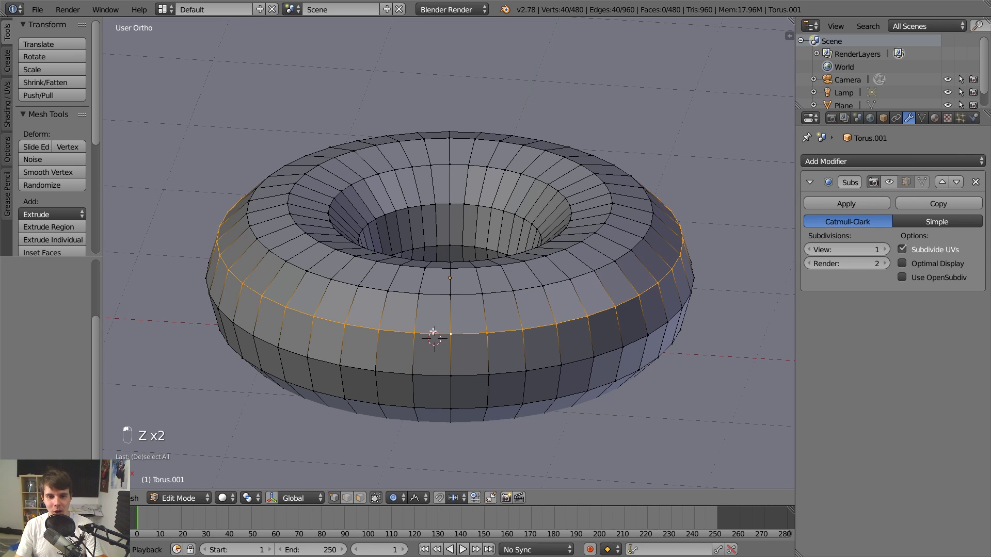
pyautogui.keyDown('alt'); pyautogui.keyDown('shift'); pyautogui.rightClick(436, 293); pyautogui.keyUp('shift'); pyautogui.keyUp('alt')
pyautogui.keyDown('alt'); pyautogui.keyDown('shift'); pyautogui.rightClick(439, 273); pyautogui.keyUp('shift'); pyautogui.keyUp('alt')
pyautogui.keyDown('alt'); pyautogui.keyDown('shift'); pyautogui.rightClick(423, 371); pyautogui.keyUp('shift'); pyautogui.keyUp('alt')
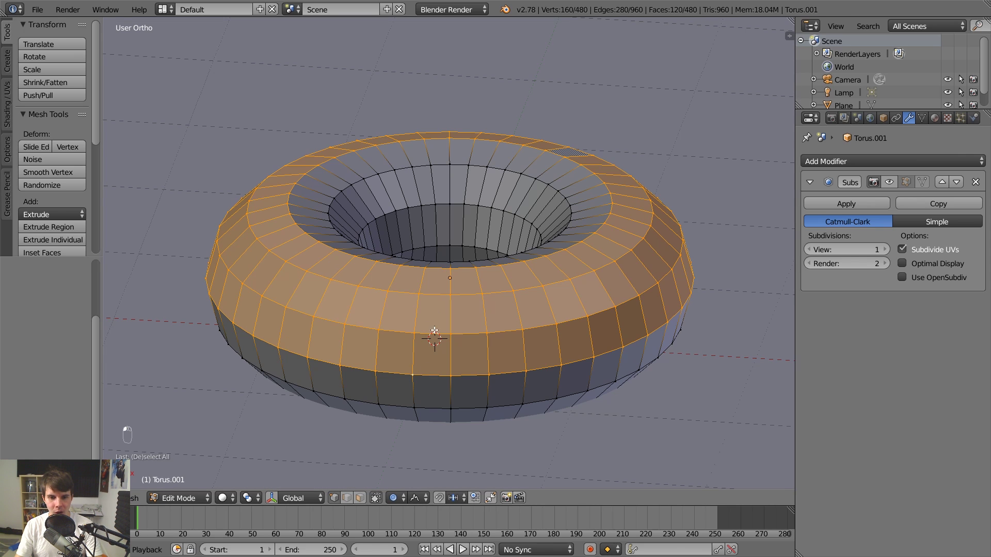
pyautogui.keyDown('alt'); pyautogui.keyDown('shift'); pyautogui.rightClick(444, 265); pyautogui.keyUp('shift'); pyautogui.keyUp('alt')
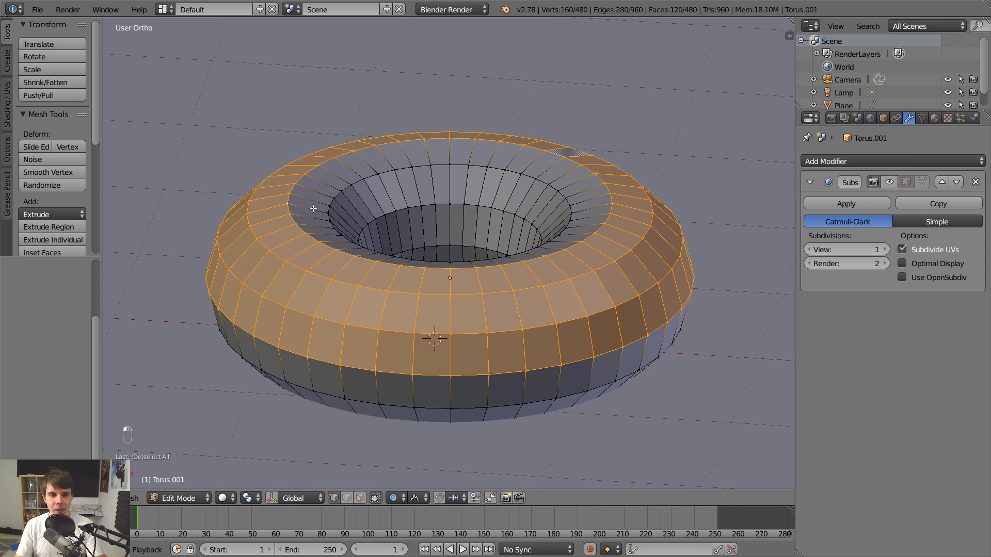
pyautogui.press('a')
pyautogui.scroll(-1, 530, 265)
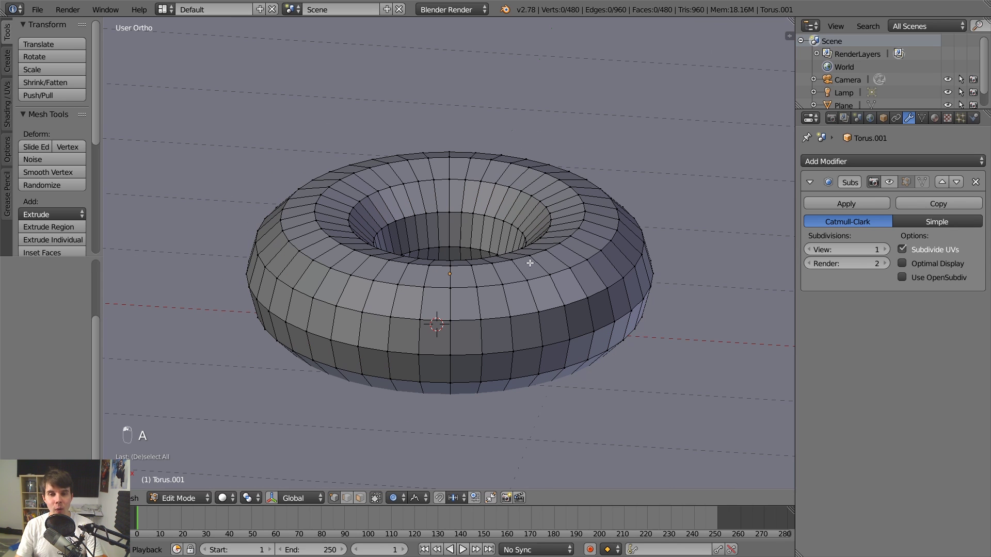
# Box-select the right half of the donut, and box-deselect the rear portion of that half.
pyautogui.moveTo(508, 260); pyautogui.dragTo(527, 265, button='middle')
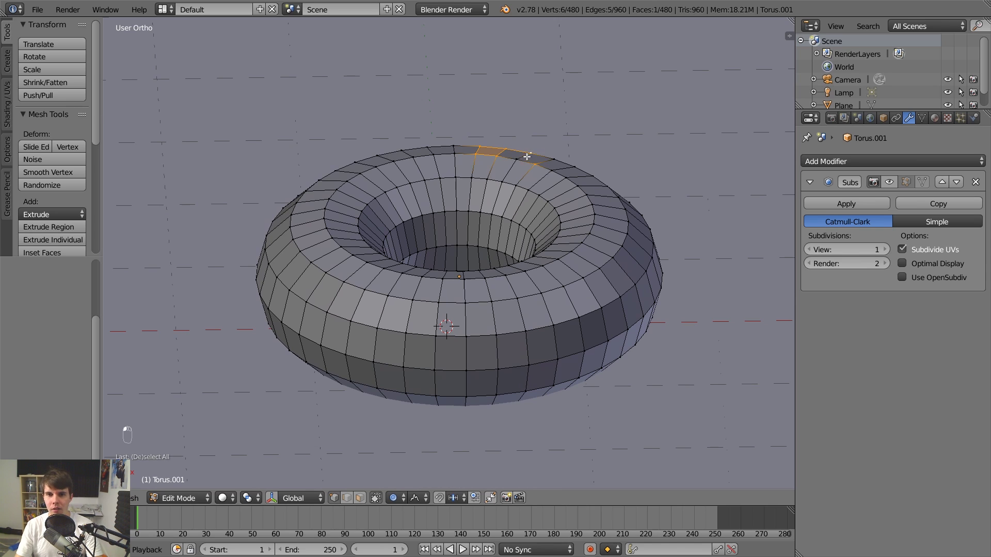
pyautogui.press('a')
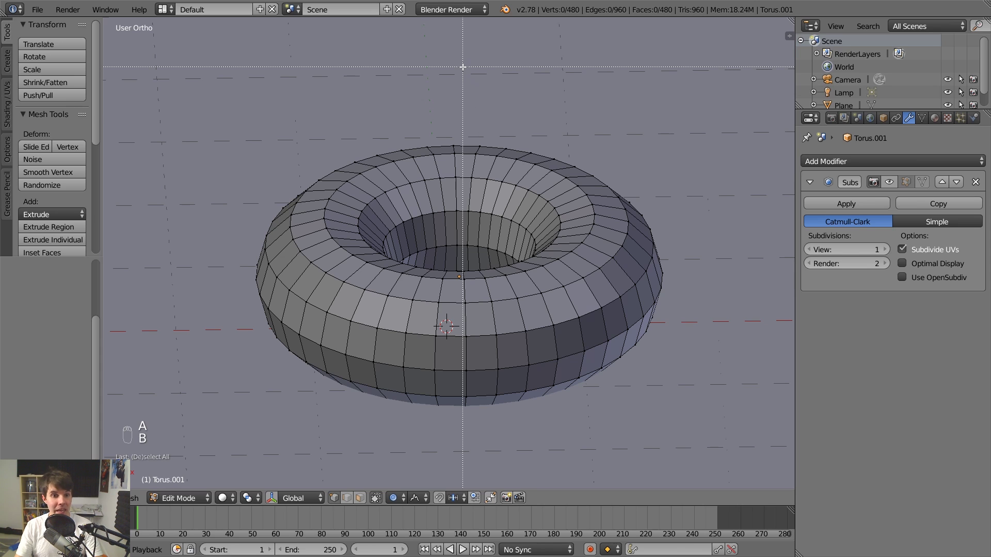
pyautogui.moveTo(489, 200); pyautogui.dragTo(759, 469)
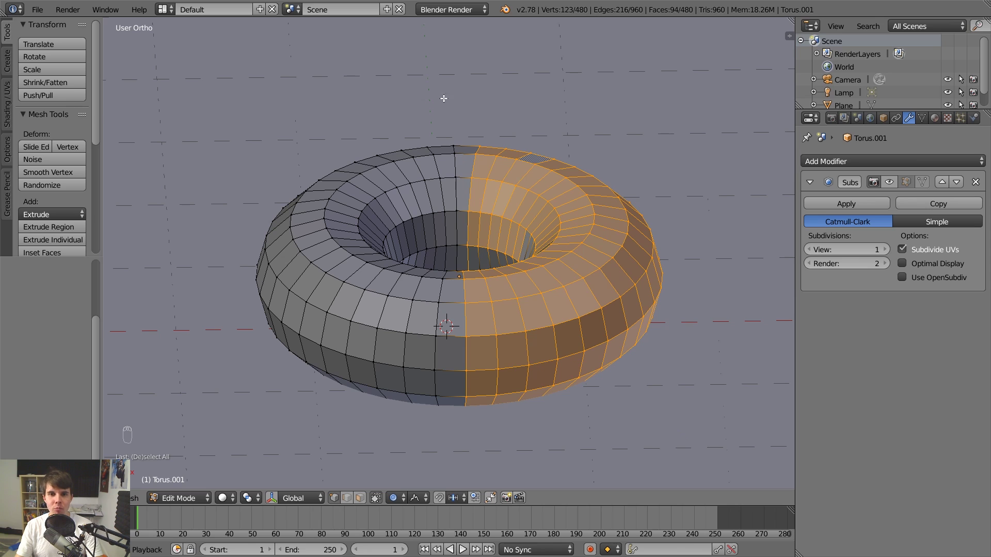
pyautogui.press('b')
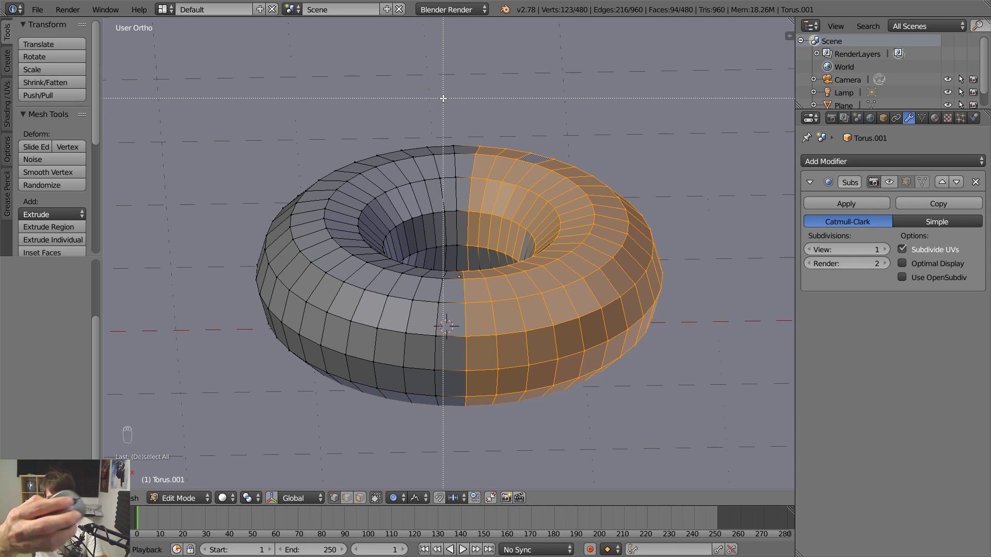
pyautogui.moveTo(443, 96); pyautogui.dragTo(726, 260)
pyautogui.moveTo(727, 261); pyautogui.dragTo(727, 260, button='middle')
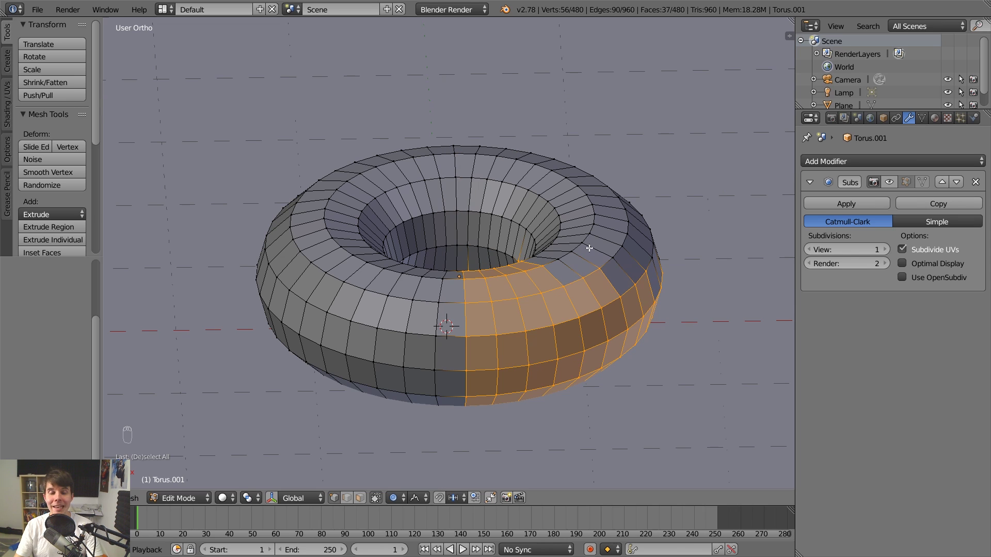
# Add the donut's rear sections back to the selection with two box selections.
pyautogui.press('b')
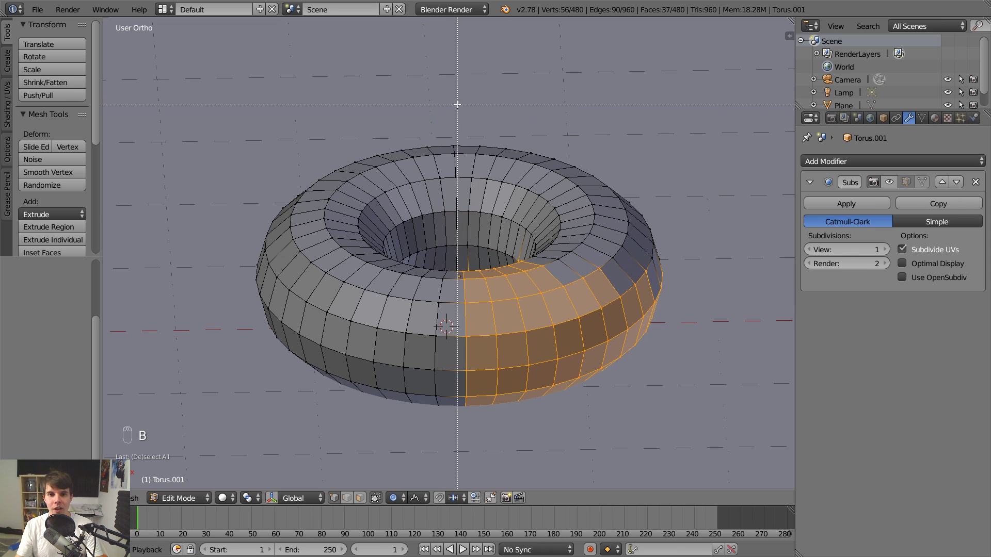
pyautogui.moveTo(449, 80); pyautogui.dragTo(700, 258)
pyautogui.press('b')
pyautogui.moveTo(316, 125); pyautogui.dragTo(499, 227)
# Remove the rear part of the selection up to the donut's right side with three successive box deselections.
pyautogui.press('b')
pyautogui.moveTo(301, 135); pyautogui.dragTo(407, 286, button='middle')
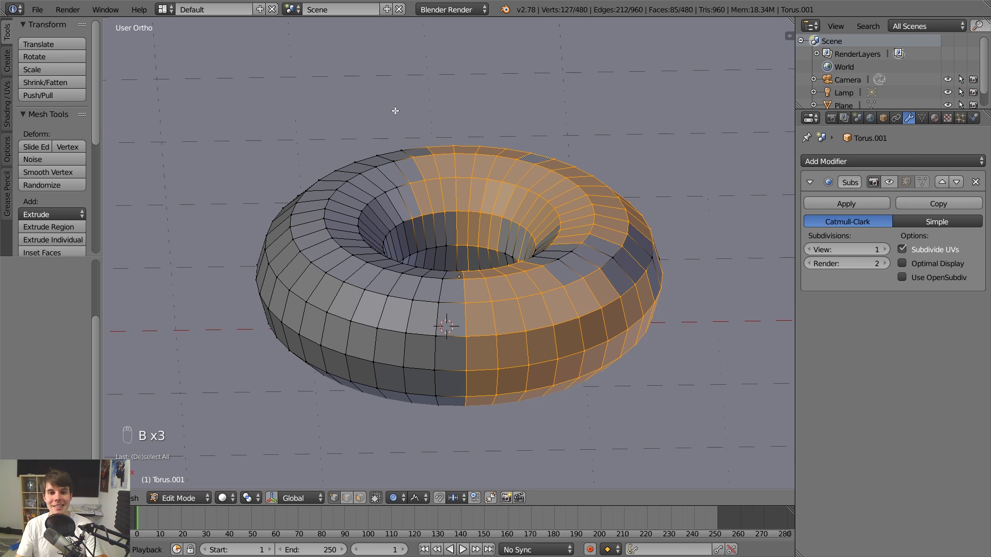
pyautogui.press('b')
pyautogui.moveTo(395, 111); pyautogui.dragTo(448, 294, button='middle')
pyautogui.press('b')
pyautogui.moveTo(448, 102); pyautogui.dragTo(550, 267, button='middle')
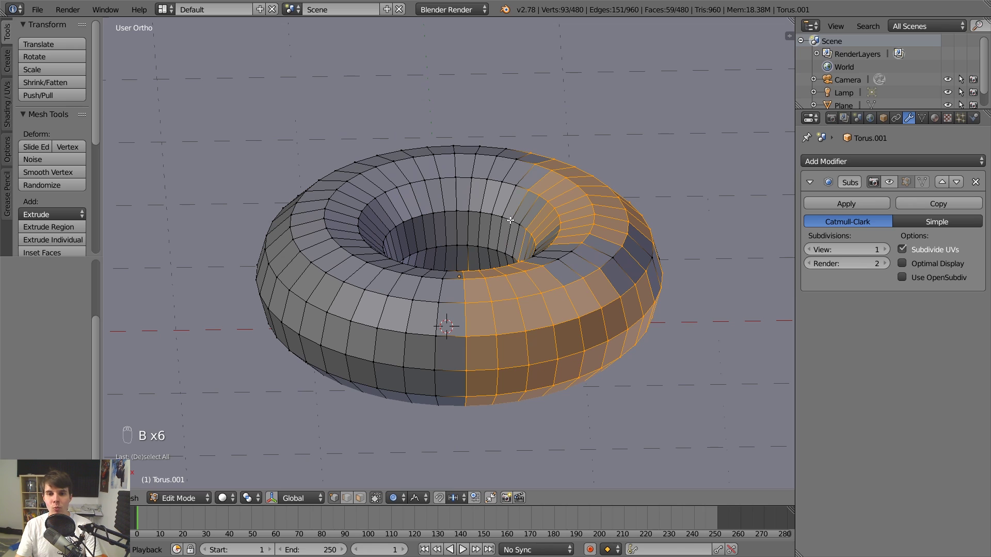
# Clear the partial selection, and select the donut's entire mesh.
pyautogui.press('a')
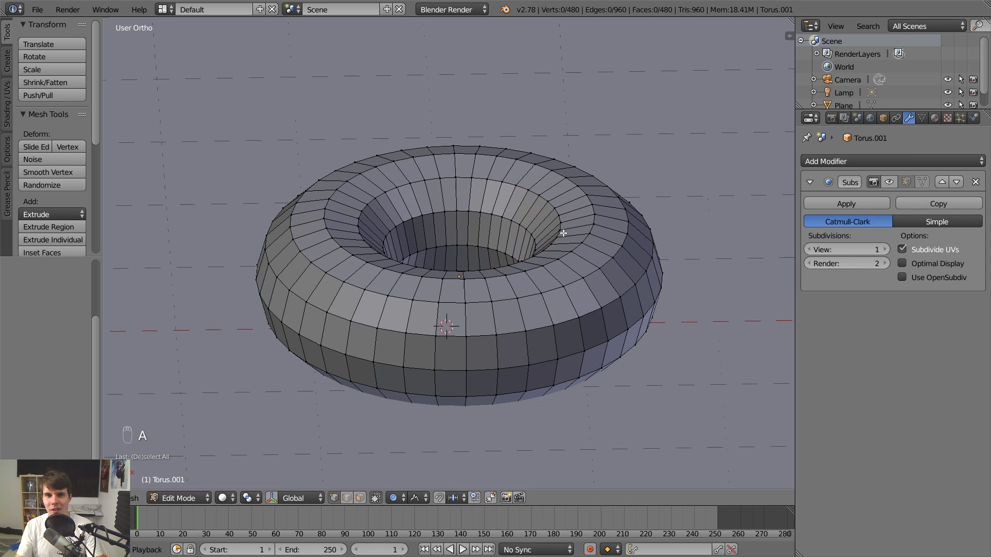
pyautogui.press('a')
pyautogui.press('a')
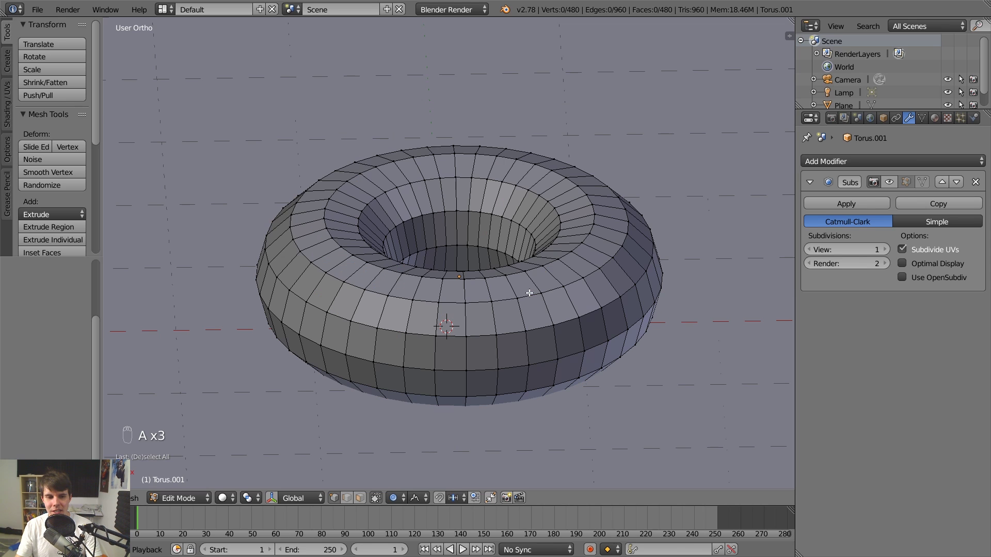
pyautogui.press('a')
pyautogui.press('a')
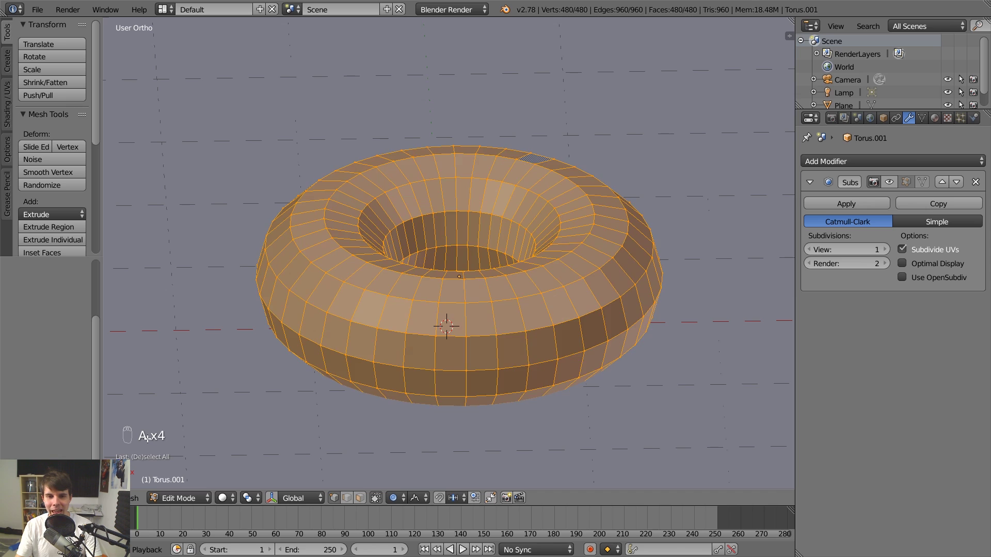
# Toggle the selection of the donut's entire mesh on and off several times.
pyautogui.scroll(2, 498, 311)
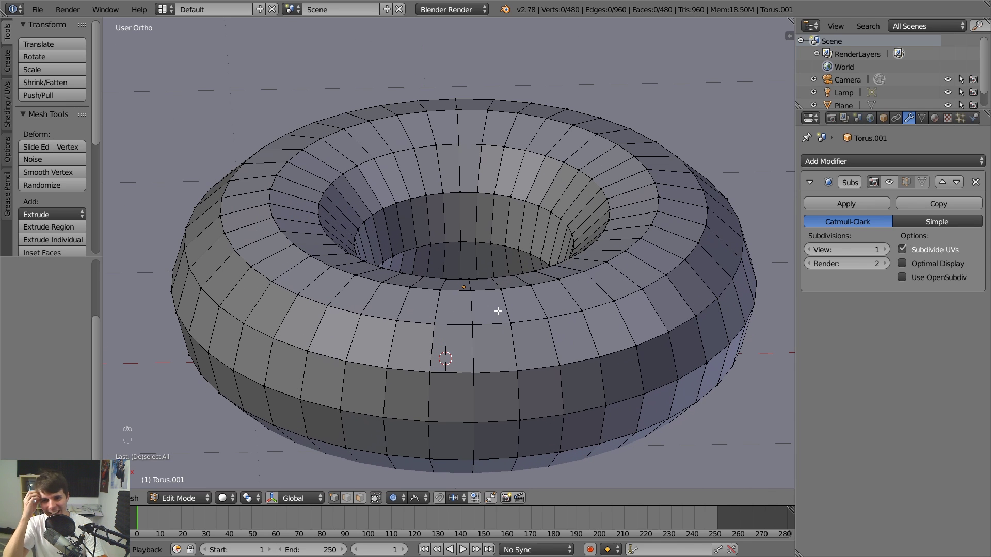
pyautogui.press('a')
pyautogui.press('a')
pyautogui.press('a')
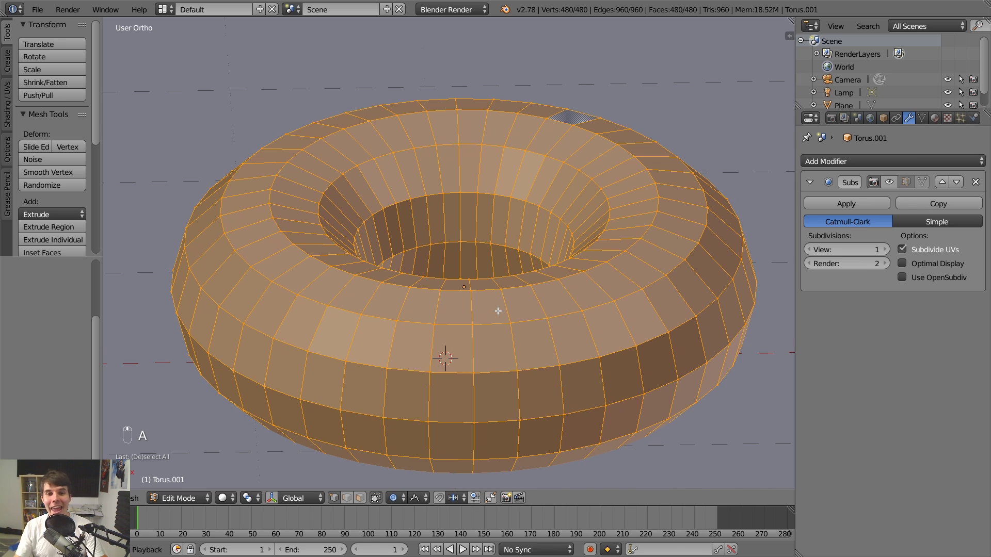
pyautogui.press('a')
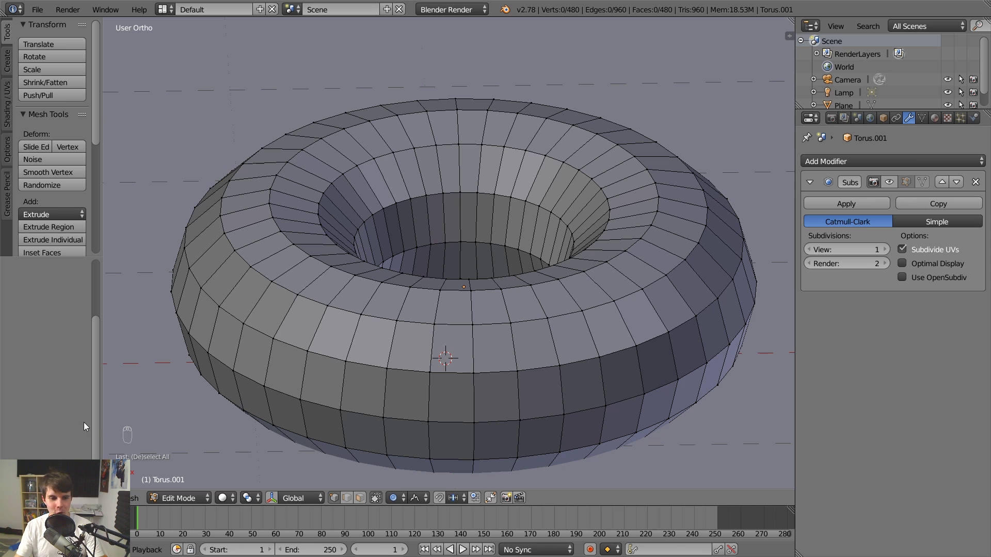
pyautogui.press('a')
pyautogui.press('a')
pyautogui.press('a')
# Select adjacent horizontal edge loops around the donut's upper outside, adding one after another, and clear the selection.
pyautogui.keyDown('alt'); pyautogui.click(501, 372); pyautogui.keyUp('alt')
pyautogui.keyDown('alt'); pyautogui.keyDown('shift'); pyautogui.click(495, 325); pyautogui.keyUp('shift'); pyautogui.keyUp('alt')
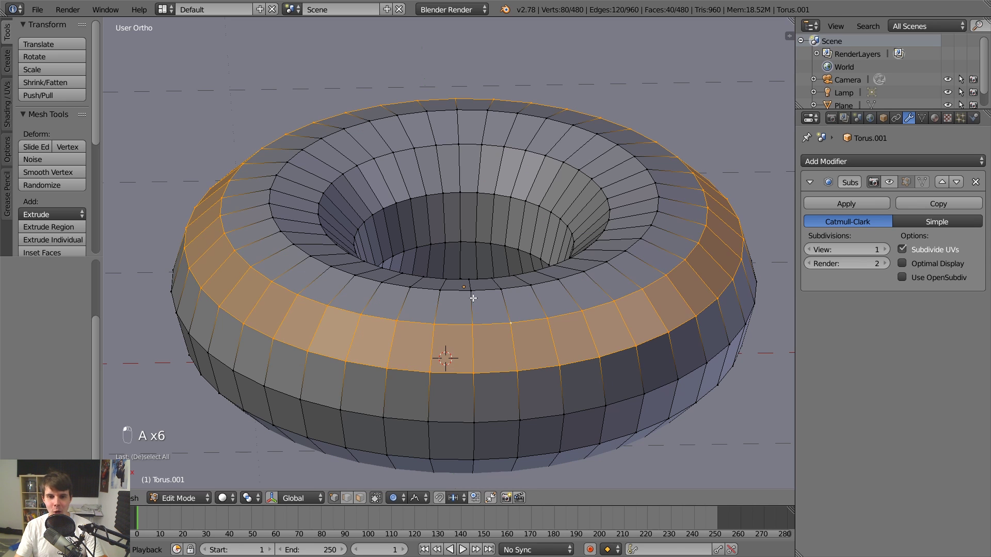
pyautogui.keyDown('alt'); pyautogui.keyDown('shift'); pyautogui.click(472, 296); pyautogui.keyUp('shift'); pyautogui.keyUp('alt')
pyautogui.keyDown('alt'); pyautogui.keyDown('shift'); pyautogui.click(487, 292); pyautogui.keyUp('shift'); pyautogui.keyUp('alt')
pyautogui.press('a')
pyautogui.press('a')
pyautogui.press('a')
pyautogui.press('a')
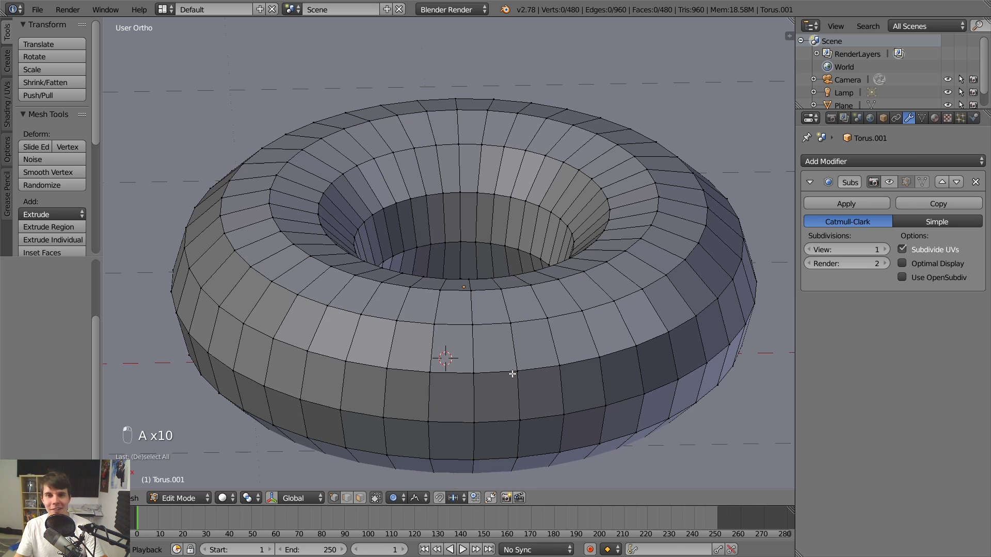
pyautogui.press('a')
pyautogui.press('a')
pyautogui.press('a')
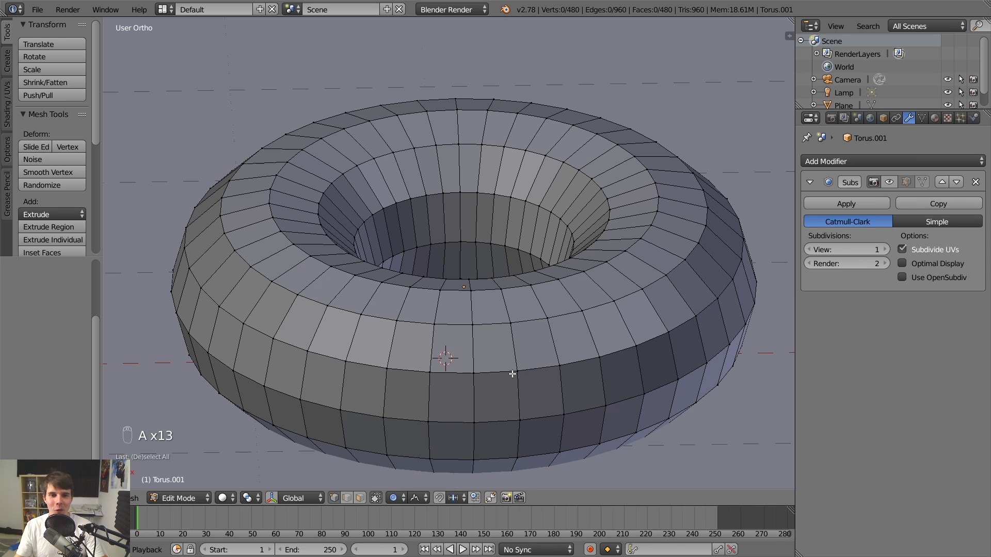
# Select an edge loop running crosswise around the donut's tube at the front, and clear the selection.
pyautogui.keyDown('alt'); pyautogui.click(476, 309); pyautogui.keyUp('alt')
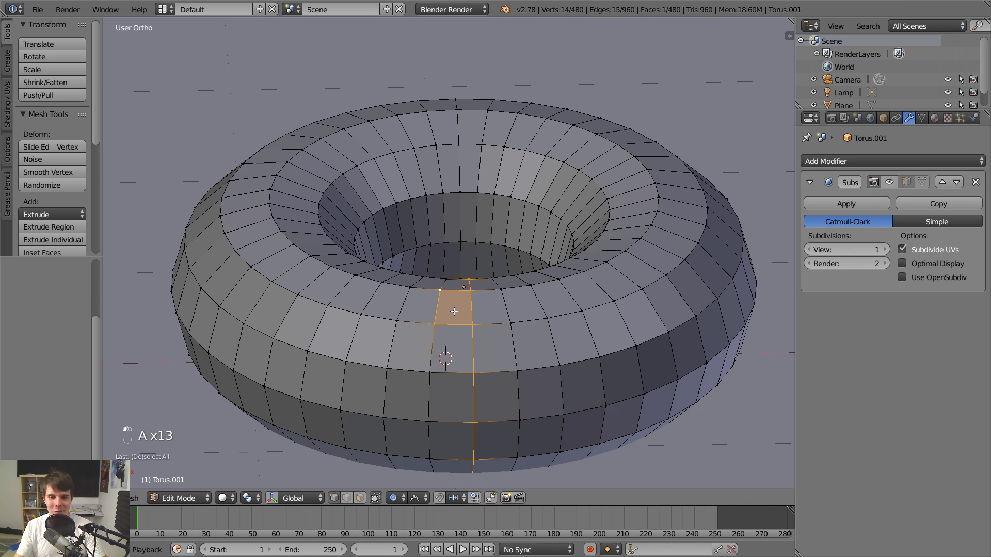
pyautogui.press('a')
pyautogui.press('a')
pyautogui.press('a')
pyautogui.press('a')
# Leave Edit Mode and toggle the selection of all objects in the scene on and off.
pyautogui.press('Tab')
pyautogui.scroll(-6, 546, 302)
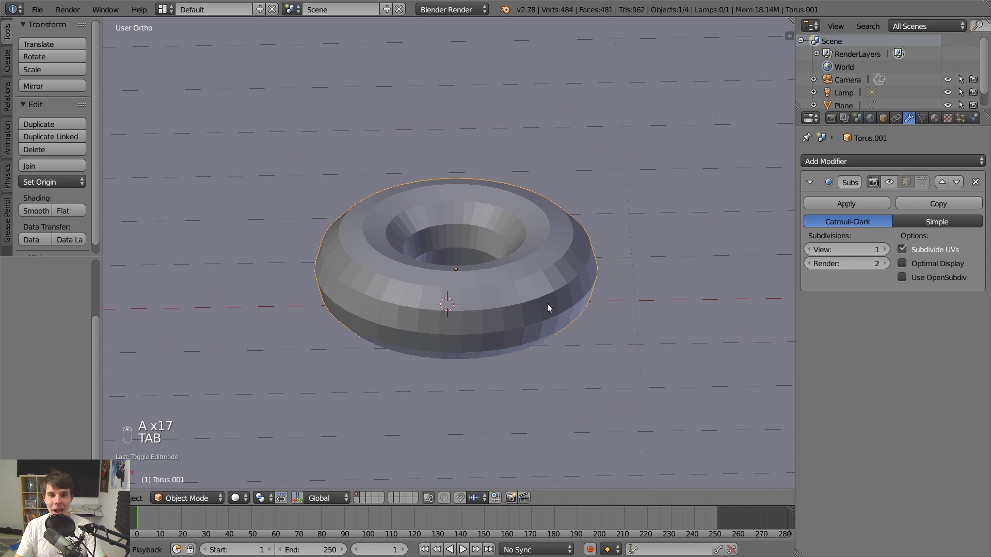
pyautogui.press('a')
pyautogui.press('a')
pyautogui.press('a')
pyautogui.press('a')
pyautogui.press('a')
pyautogui.press('a')
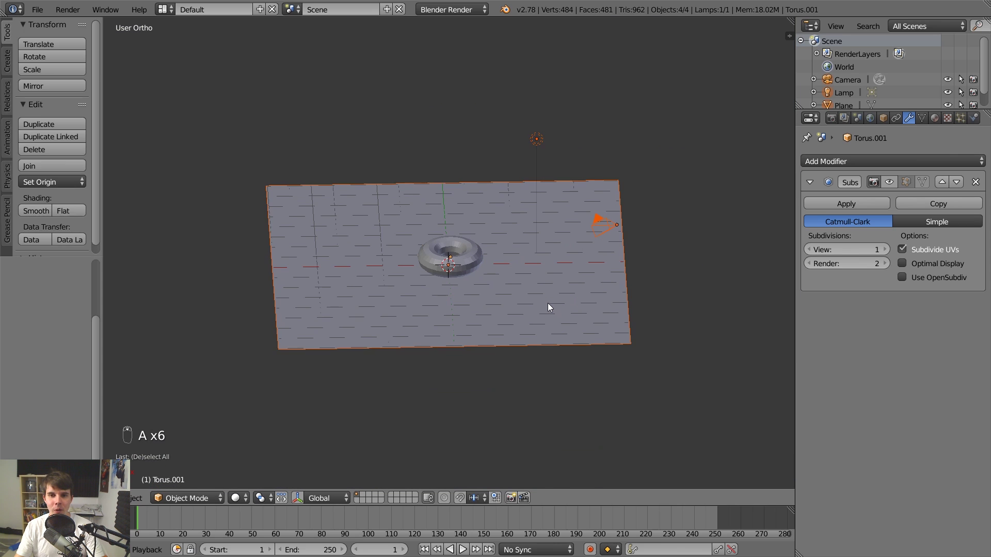
pyautogui.press('a')
# Switch the donut back and forth between Object Mode and Edit Mode, ending in Edit Mode.
pyautogui.scroll(6, 492, 284)
pyautogui.press('Tab')
pyautogui.press('Tab')
pyautogui.press('Tab')
pyautogui.scroll(6, 494, 285)
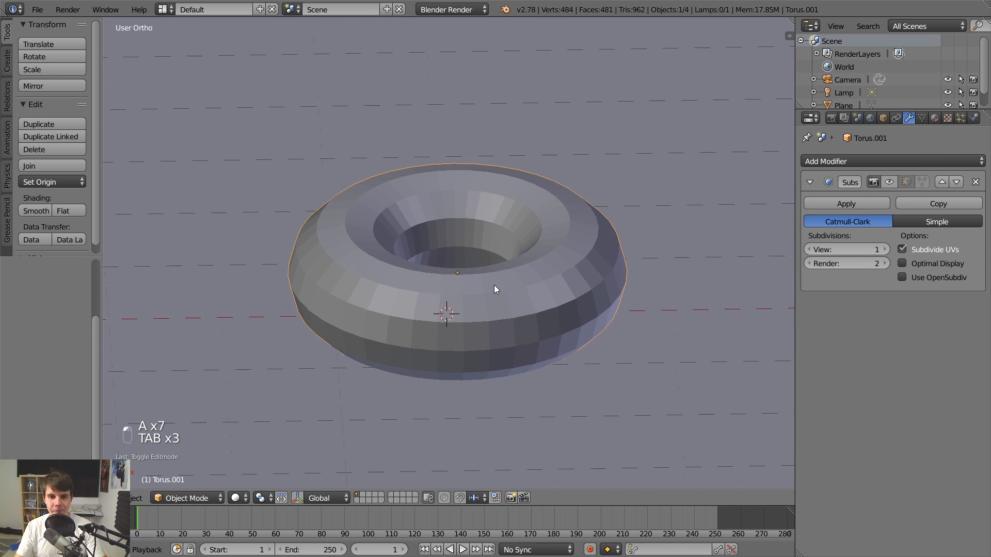
pyautogui.scroll(-4, 494, 286)
pyautogui.scroll(3, 494, 289)
pyautogui.scroll(2, 489, 273)
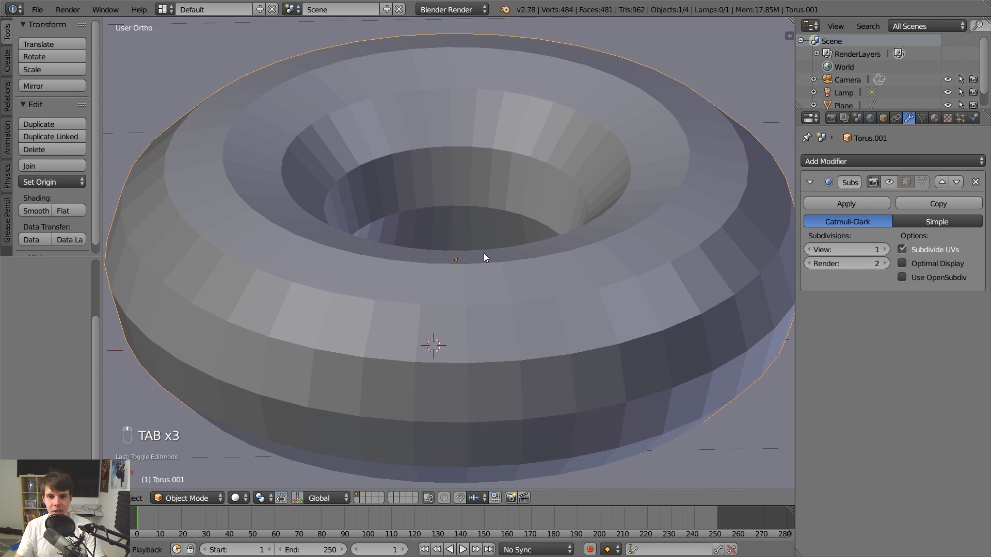
pyautogui.press('Tab')
pyautogui.scroll(-3, 485, 257)
# Repeatedly select and deselect all of the donut's vertices, ending with nothing selected.
pyautogui.press('a')
pyautogui.press('a')
pyautogui.press('a')
pyautogui.press('a')
pyautogui.press('a')
pyautogui.press('a')
pyautogui.press('a')
# Box-select the right half of the donut in wireframe display, return to solid display, and clear the selection.
pyautogui.press('z')
pyautogui.press('b')
pyautogui.moveTo(432, 55); pyautogui.dragTo(666, 490)
pyautogui.press('b')
pyautogui.press('z')
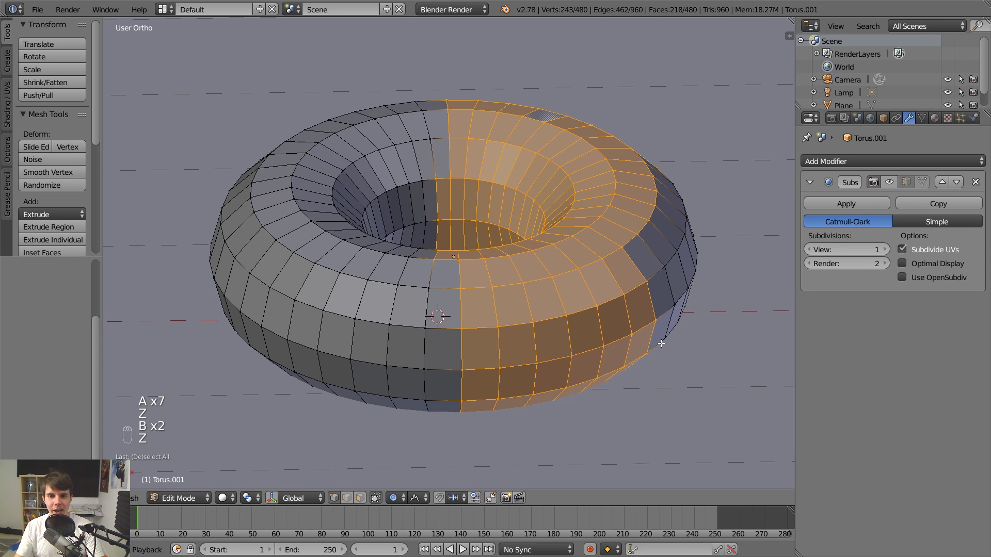
pyautogui.press('a')
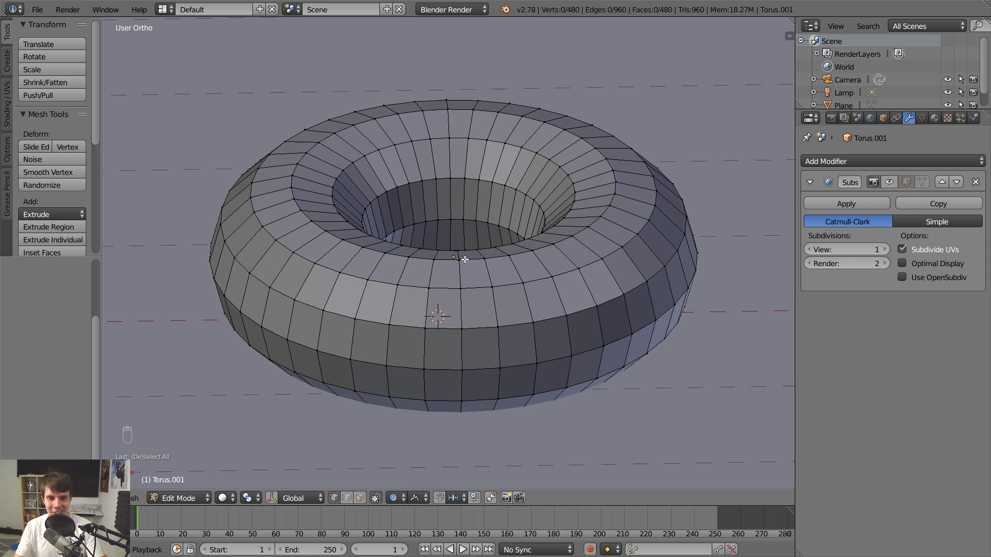
# Paint a selection over the donut with circle select, and paint parts of its front, rear and left areas out.
pyautogui.press('c')
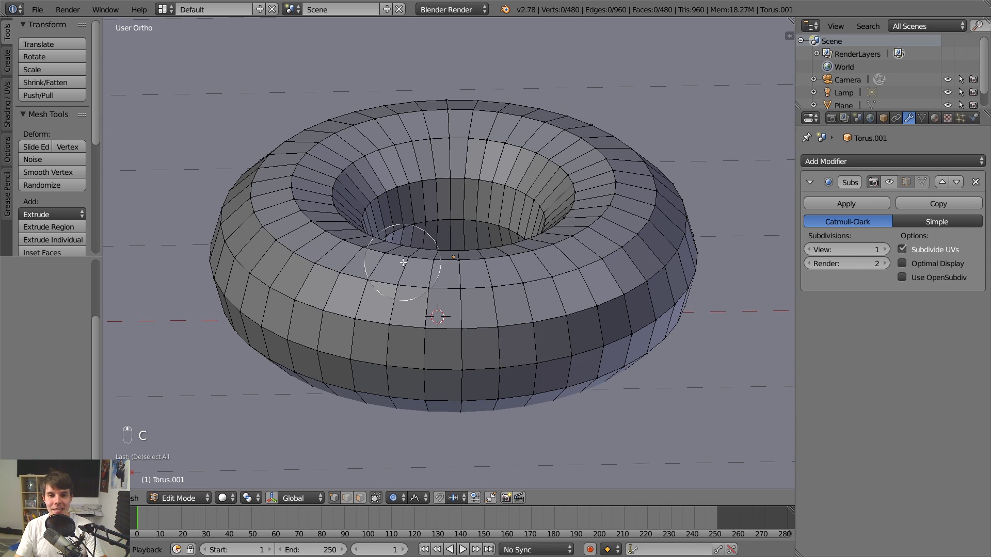
pyautogui.moveTo(429, 289)
pyautogui.mouseDown()
pyautogui.moveTo(289, 264)
pyautogui.moveTo(336, 137)
pyautogui.moveTo(410, 166)
pyautogui.moveTo(544, 181)
pyautogui.moveTo(586, 107)
pyautogui.moveTo(277, 149)
pyautogui.moveTo(247, 212)
pyautogui.moveTo(336, 346)
pyautogui.moveTo(364, 348)
pyautogui.moveTo(220, 249)
pyautogui.moveTo(371, 219)
pyautogui.moveTo(590, 157)
pyautogui.moveTo(535, 215)
pyautogui.moveTo(651, 302)
pyautogui.mouseUp()
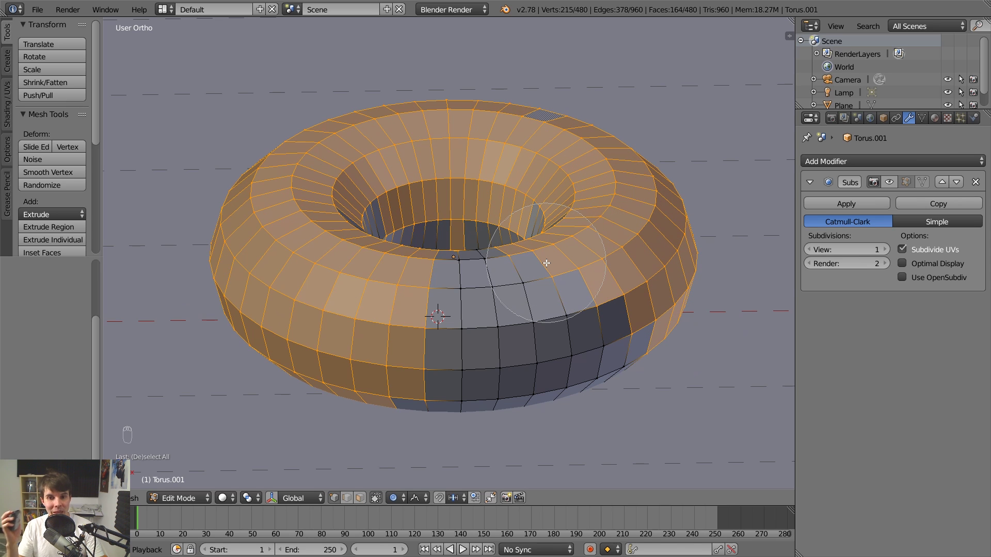
pyautogui.moveTo(547, 263)
pyautogui.mouseDown(button='middle')
pyautogui.moveTo(565, 220)
pyautogui.moveTo(509, 124)
pyautogui.moveTo(651, 307)
pyautogui.moveTo(425, 159)
pyautogui.mouseUp(button='middle')
pyautogui.moveTo(364, 158)
pyautogui.mouseDown(button='middle')
pyautogui.moveTo(272, 243)
pyautogui.moveTo(318, 306)
pyautogui.moveTo(315, 338)
pyautogui.mouseUp(button='middle')
# Circle-select the donut's front-left outer faces and upper rear, and circle-deselect the upper left area.
pyautogui.moveTo(264, 328)
pyautogui.mouseDown()
pyautogui.moveTo(284, 210)
pyautogui.moveTo(368, 356)
pyautogui.mouseUp()
pyautogui.moveTo(385, 171); pyautogui.dragTo(380, 161, button='middle')
pyautogui.moveTo(330, 258)
pyautogui.mouseDown()
pyautogui.moveTo(371, 207)
pyautogui.moveTo(408, 104)
pyautogui.moveTo(378, 122)
pyautogui.mouseUp()
pyautogui.moveTo(332, 121)
pyautogui.mouseDown(button='middle')
pyautogui.moveTo(332, 142)
pyautogui.moveTo(348, 148)
pyautogui.moveTo(348, 120)
pyautogui.moveTo(348, 171)
pyautogui.moveTo(349, 146)
pyautogui.mouseUp(button='middle')
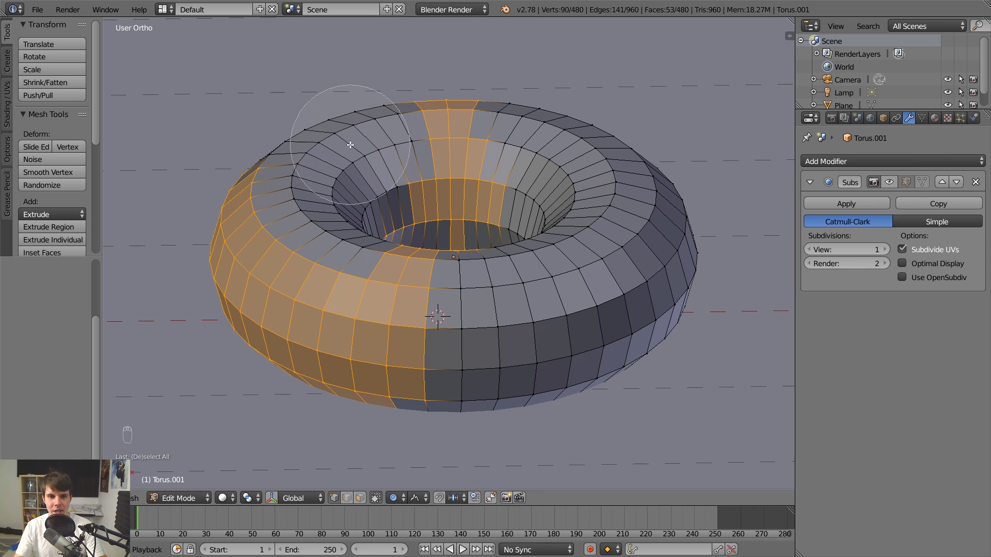
# Circle-select the donut's rear and right side, painting part of the rear right back out of the selection.
pyautogui.moveTo(424, 150)
pyautogui.mouseDown()
pyautogui.moveTo(367, 122)
pyautogui.moveTo(511, 116)
pyautogui.moveTo(522, 170)
pyautogui.moveTo(599, 138)
pyautogui.mouseUp()
pyautogui.moveTo(599, 138)
pyautogui.mouseDown(button='middle')
pyautogui.moveTo(649, 150)
pyautogui.moveTo(549, 106)
pyautogui.moveTo(568, 217)
pyautogui.moveTo(615, 269)
pyautogui.mouseUp(button='middle')
pyautogui.moveTo(616, 269)
pyautogui.mouseDown()
pyautogui.moveTo(607, 242)
pyautogui.moveTo(643, 173)
pyautogui.moveTo(671, 217)
pyautogui.moveTo(673, 295)
pyautogui.moveTo(629, 427)
pyautogui.moveTo(602, 432)
pyautogui.mouseUp()
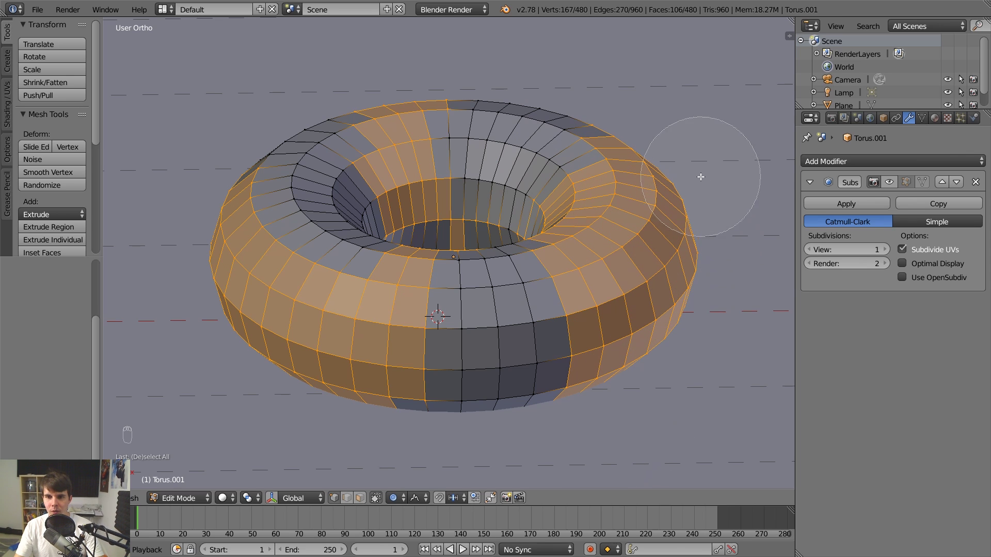
pyautogui.moveTo(626, 180); pyautogui.dragTo(592, 175)
pyautogui.middleClick(567, 67)
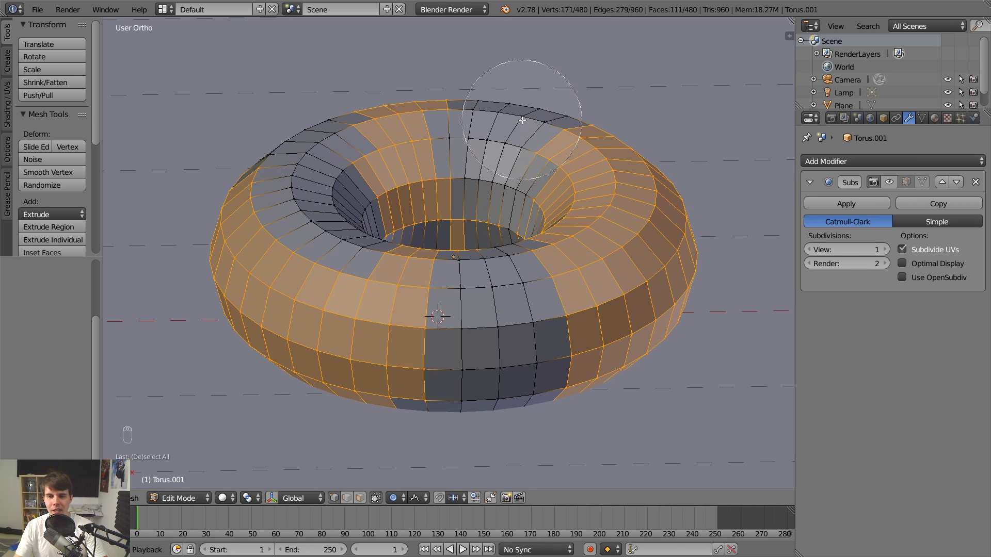
# Circle-select the donut's front, circle-deselect its upper rear, and end circle selection.
pyautogui.moveTo(540, 106); pyautogui.dragTo(584, 85, button='middle')
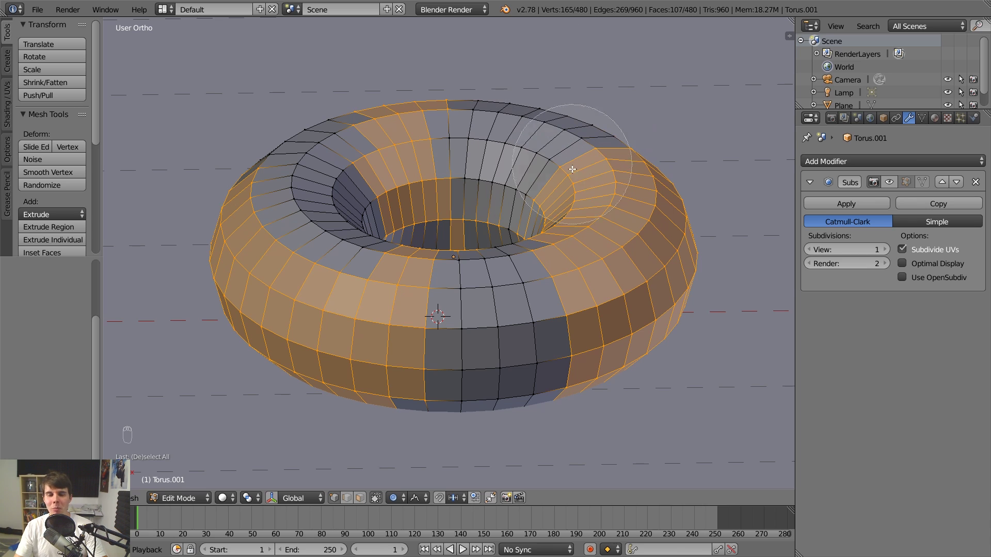
pyautogui.moveTo(566, 193)
pyautogui.mouseDown()
pyautogui.moveTo(517, 175)
pyautogui.moveTo(505, 121)
pyautogui.moveTo(575, 189)
pyautogui.moveTo(551, 216)
pyautogui.moveTo(559, 380)
pyautogui.moveTo(504, 283)
pyautogui.moveTo(460, 394)
pyautogui.mouseUp()
pyautogui.moveTo(424, 219)
pyautogui.mouseDown()
pyautogui.moveTo(332, 325)
pyautogui.moveTo(310, 171)
pyautogui.mouseUp()
pyautogui.moveTo(338, 147)
pyautogui.mouseDown(button='middle')
pyautogui.moveTo(303, 150)
pyautogui.moveTo(471, 139)
pyautogui.moveTo(544, 146)
pyautogui.mouseUp(button='middle')
pyautogui.rightClick(633, 120)
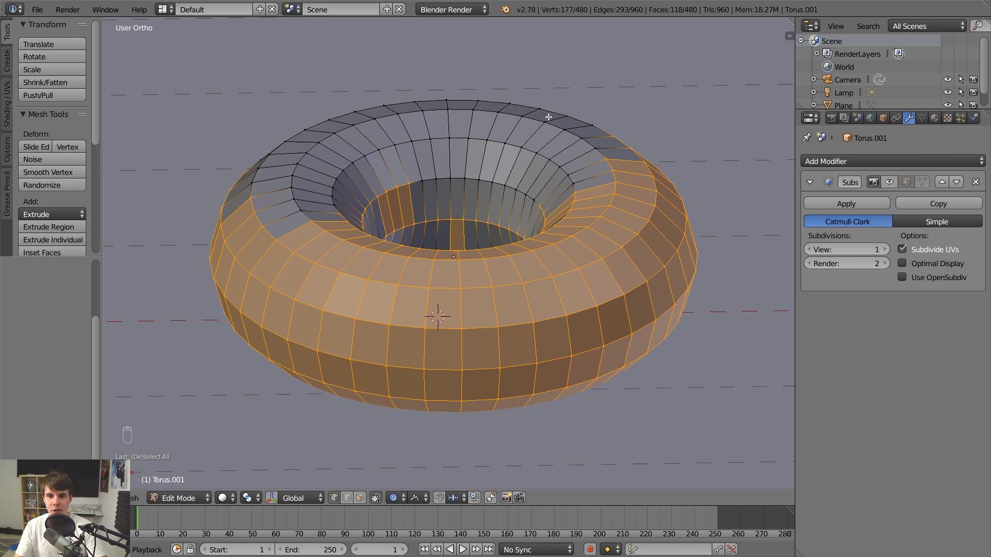
# Remove the donut's right side from the selection with two box deselections.
pyautogui.press('b')
pyautogui.moveTo(513, 93)
pyautogui.mouseDown(button='middle')
pyautogui.moveTo(639, 192)
pyautogui.moveTo(758, 241)
pyautogui.mouseUp(button='middle')
pyautogui.press('b')
pyautogui.moveTo(581, 143); pyautogui.dragTo(762, 464, button='middle')
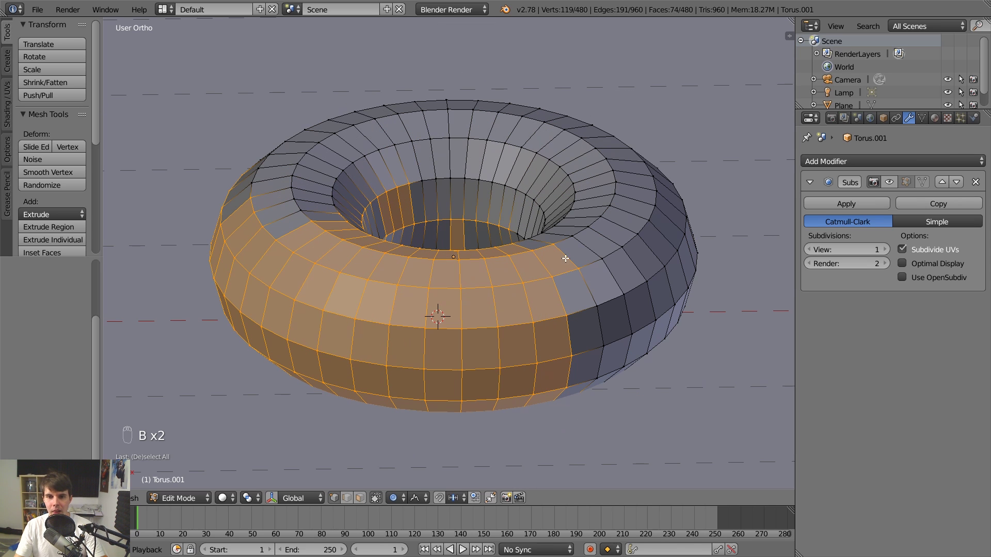
# Box-select the donut's front-right section, and box-deselect the area at its right edge.
pyautogui.press('b')
pyautogui.moveTo(506, 222); pyautogui.dragTo(634, 434)
pyautogui.press('b')
pyautogui.moveTo(593, 209); pyautogui.dragTo(625, 242)
pyautogui.moveTo(625, 242); pyautogui.dragTo(677, 298, button='middle')
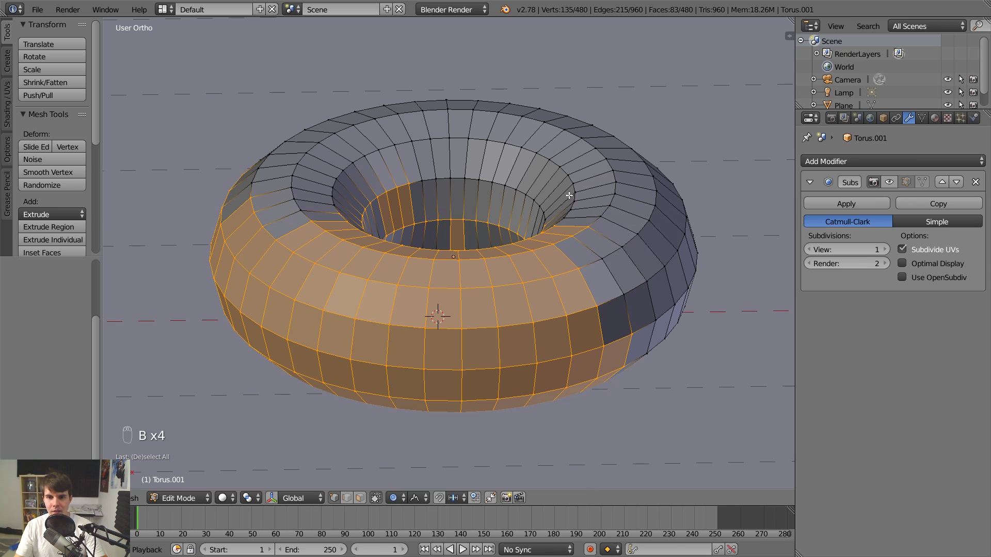
# Box-deselect the donut's right side, box-select the front-right section again, and clear the entire selection.
pyautogui.press('b')
pyautogui.moveTo(568, 194); pyautogui.dragTo(671, 418, button='middle')
pyautogui.press('b')
pyautogui.moveTo(486, 236); pyautogui.dragTo(607, 461)
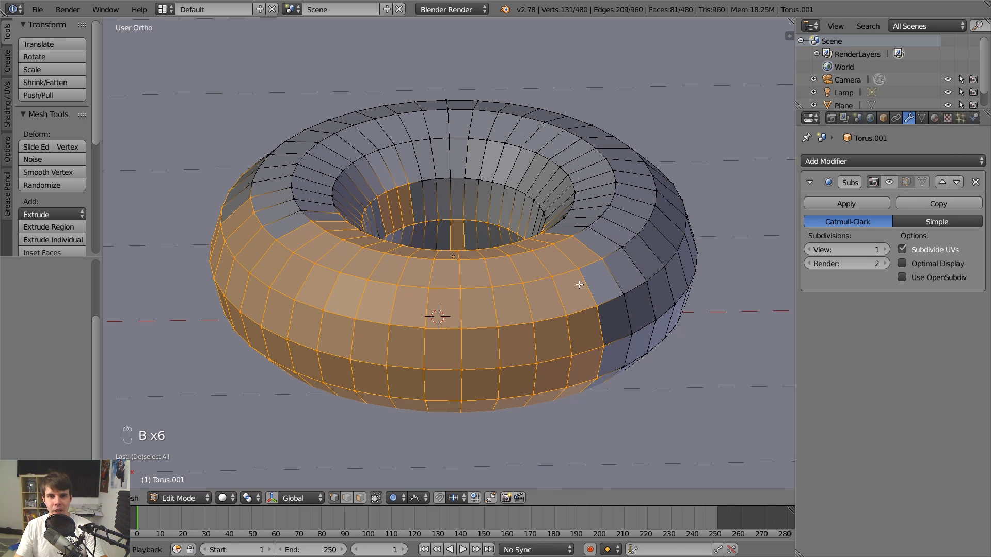
pyautogui.press('a')
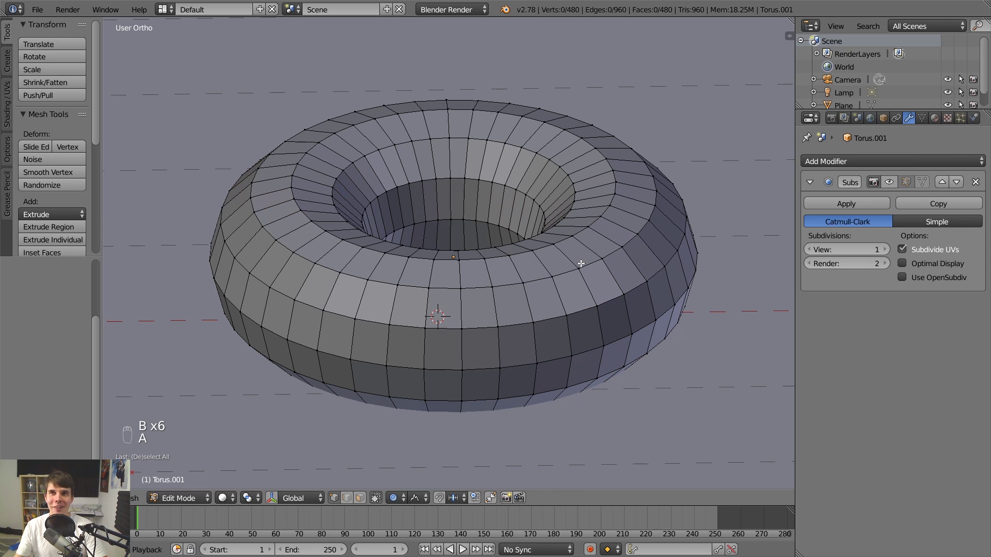
# Circle-select the donut's visible faces from a low angle, and inspect the selection from several sides.
pyautogui.scroll(-1, 580, 265)
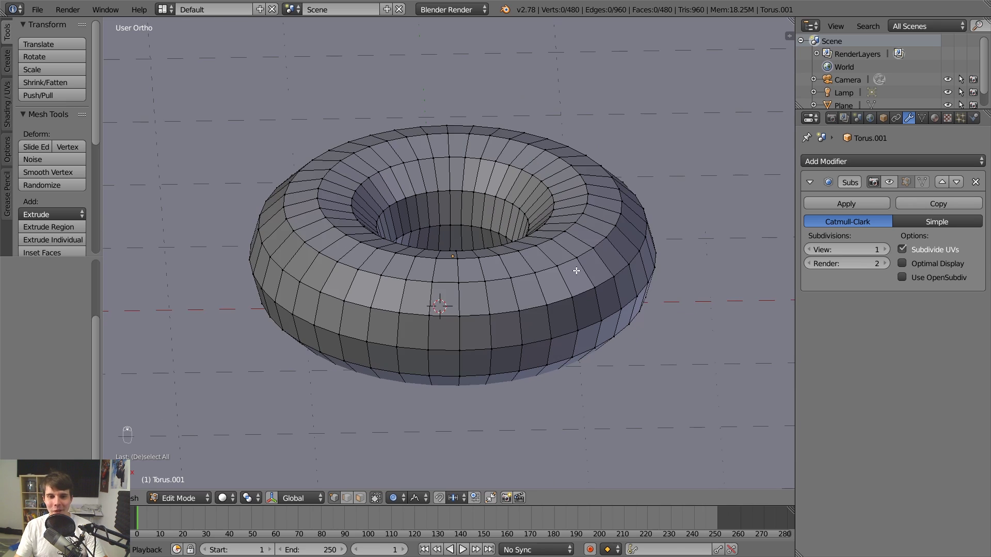
pyautogui.moveTo(575, 270)
pyautogui.mouseDown(button='middle')
pyautogui.moveTo(575, 250)
pyautogui.moveTo(569, 257)
pyautogui.mouseUp(button='middle')
pyautogui.press('c')
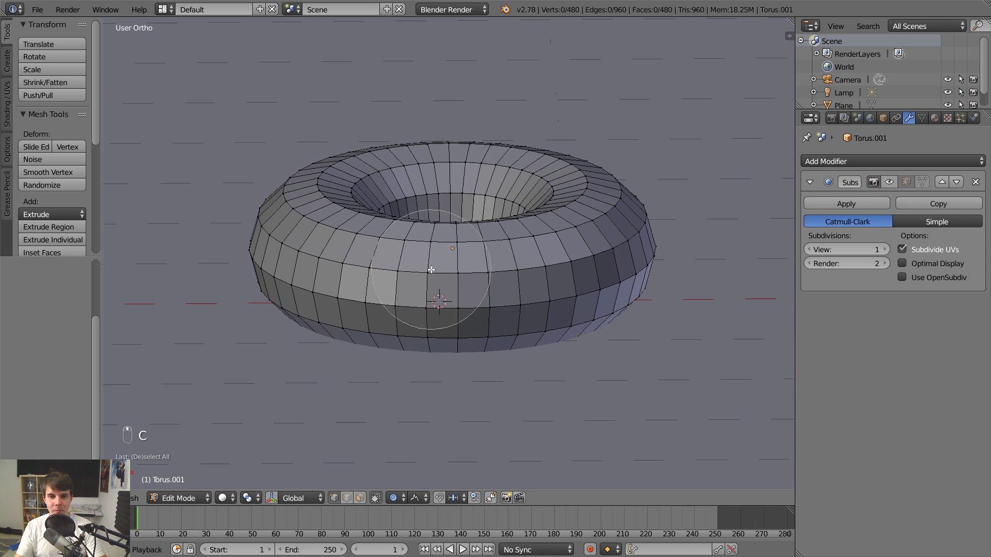
pyautogui.scroll(-5, 429, 273)
pyautogui.moveTo(342, 264)
pyautogui.mouseDown()
pyautogui.moveTo(448, 295)
pyautogui.moveTo(385, 180)
pyautogui.moveTo(534, 360)
pyautogui.mouseUp()
pyautogui.rightClick(535, 360)
pyautogui.moveTo(624, 269)
pyautogui.mouseDown(button='middle')
pyautogui.moveTo(509, 303)
pyautogui.moveTo(434, 293)
pyautogui.moveTo(442, 281)
pyautogui.moveTo(420, 288)
pyautogui.mouseUp(button='middle')
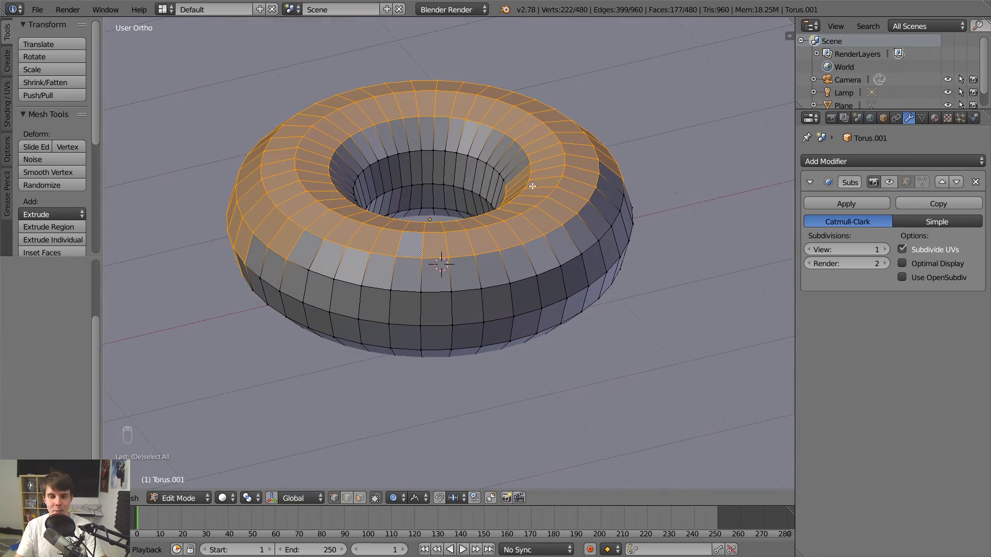
pyautogui.moveTo(494, 224); pyautogui.dragTo(455, 236, button='middle')
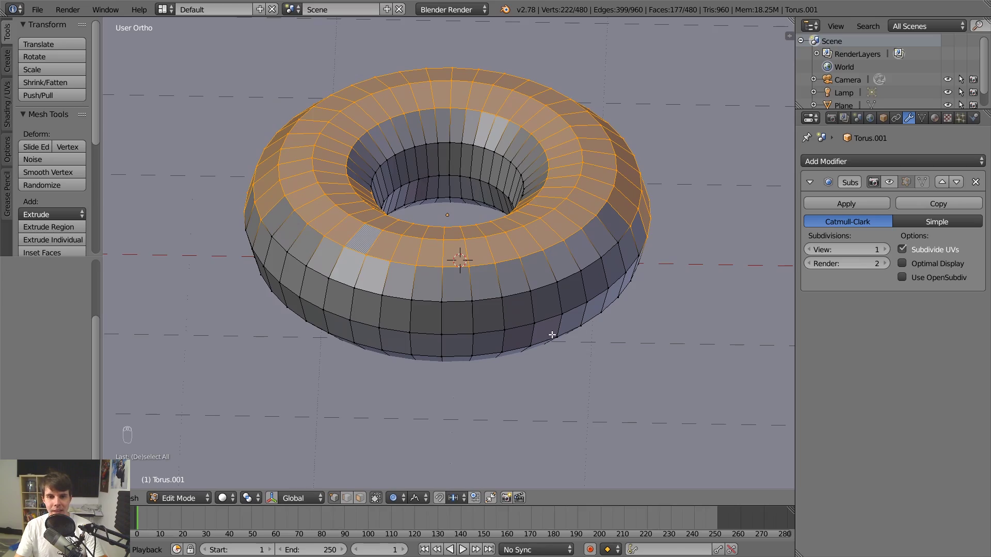
pyautogui.moveTo(609, 283); pyautogui.dragTo(643, 261, button='middle')
pyautogui.moveTo(277, 306); pyautogui.dragTo(455, 244, button='middle')
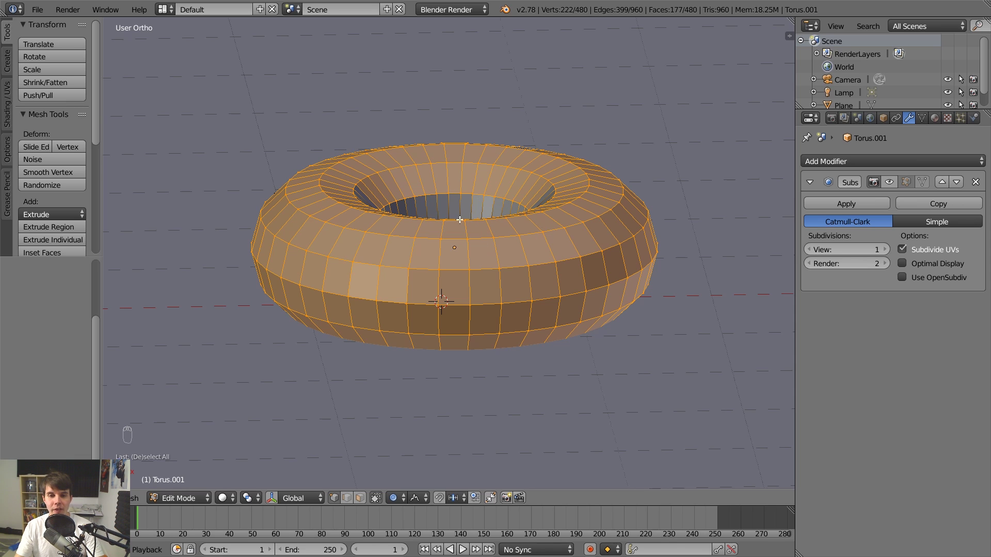
# Add visible vertices on the far inner wall of the donut's hole with circle select.
pyautogui.press('c')
pyautogui.moveTo(473, 208)
pyautogui.mouseDown()
pyautogui.moveTo(637, 243)
pyautogui.moveTo(504, 192)
pyautogui.mouseUp()
pyautogui.rightClick(504, 199)
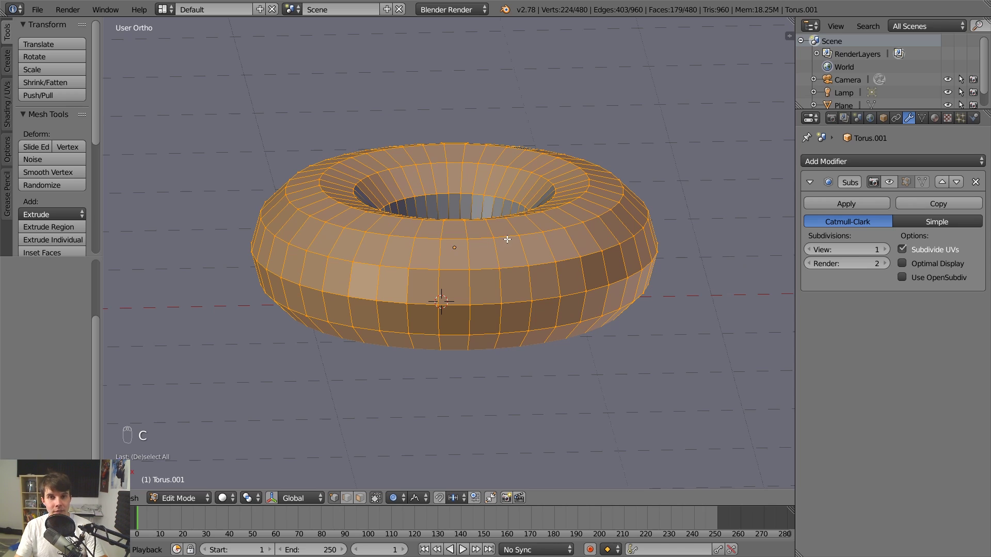
# Disable proportional editing, and turn off limiting the selection to visible geometry.
pyautogui.click(404, 498)
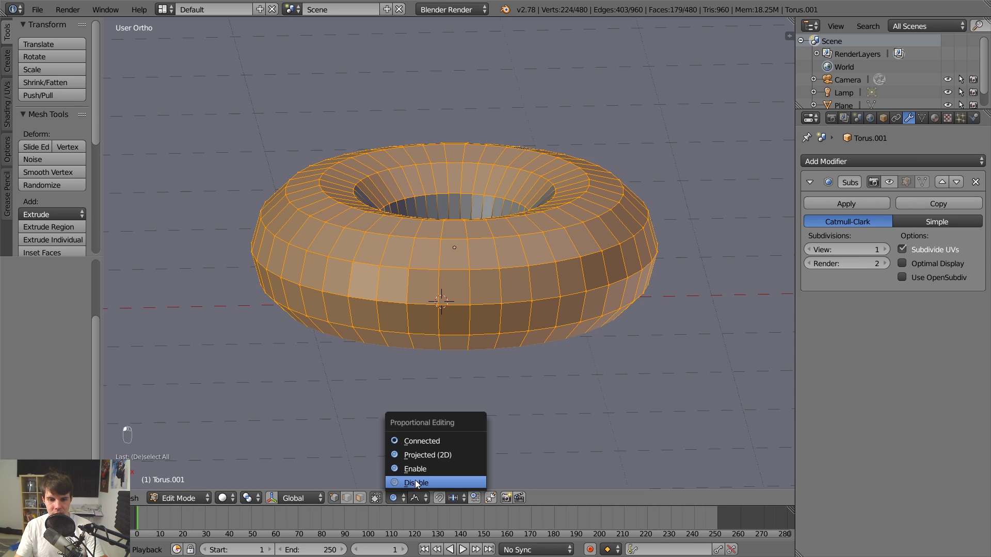
pyautogui.click(431, 481)
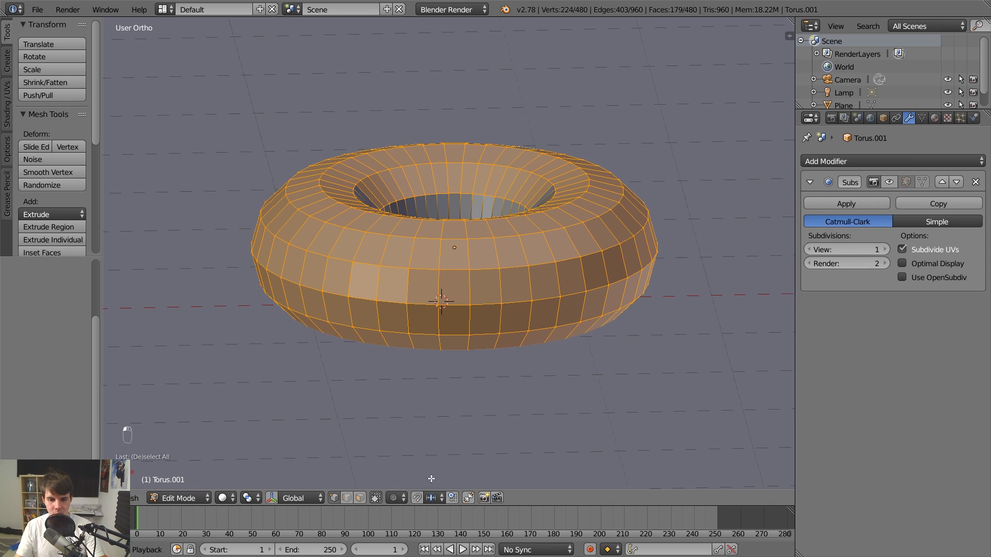
pyautogui.click(377, 499)
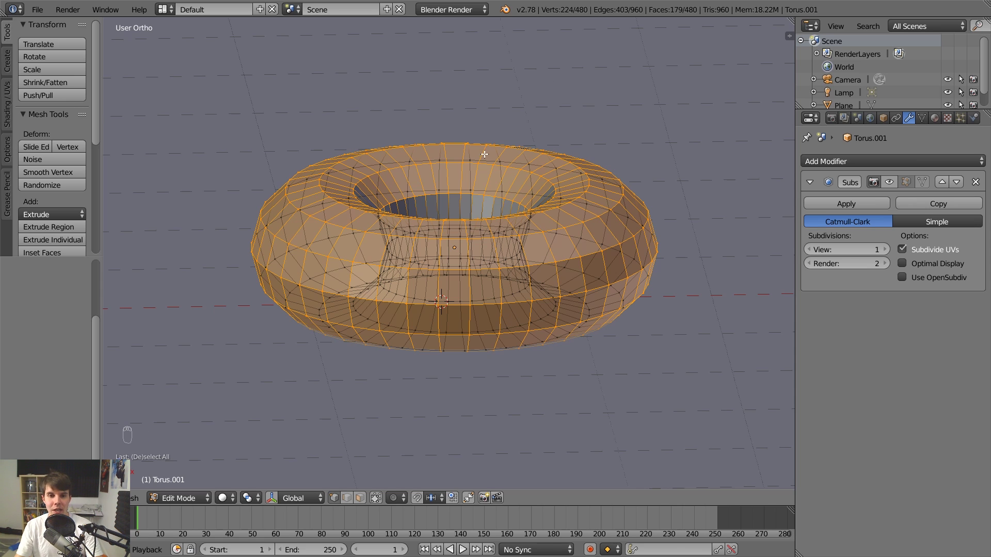
# Circle-select across the upper part of the donut, including the hidden vertices behind the visible surface.
pyautogui.press('c')
pyautogui.moveTo(378, 162)
pyautogui.mouseDown()
pyautogui.moveTo(640, 163)
pyautogui.moveTo(276, 175)
pyautogui.mouseUp()
pyautogui.rightClick(284, 176)
pyautogui.moveTo(638, 119); pyautogui.dragTo(401, 159, button='middle')
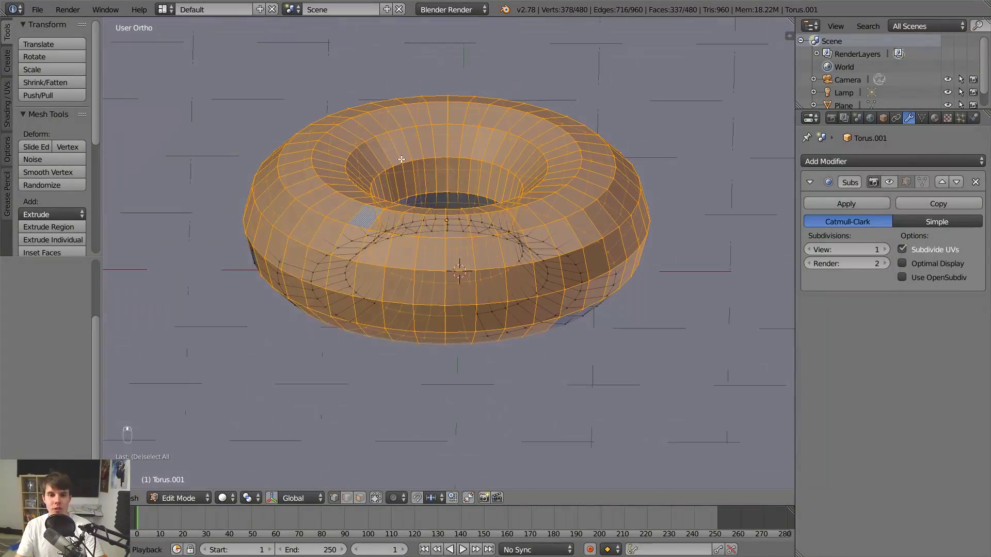
# Paint across the donut's front with circle select, and remove its right portion from the selection.
pyautogui.press('c')
pyautogui.moveTo(303, 277); pyautogui.dragTo(630, 258)
pyautogui.rightClick(599, 262)
pyautogui.moveTo(495, 258)
pyautogui.mouseDown(button='middle')
pyautogui.moveTo(498, 274)
pyautogui.moveTo(598, 294)
pyautogui.moveTo(613, 211)
pyautogui.moveTo(542, 266)
pyautogui.moveTo(548, 299)
pyautogui.mouseUp(button='middle')
pyautogui.press('c')
pyautogui.rightClick(555, 309)
pyautogui.moveTo(576, 331)
pyautogui.mouseDown(button='middle')
pyautogui.moveTo(631, 288)
pyautogui.moveTo(606, 349)
pyautogui.mouseUp(button='middle')
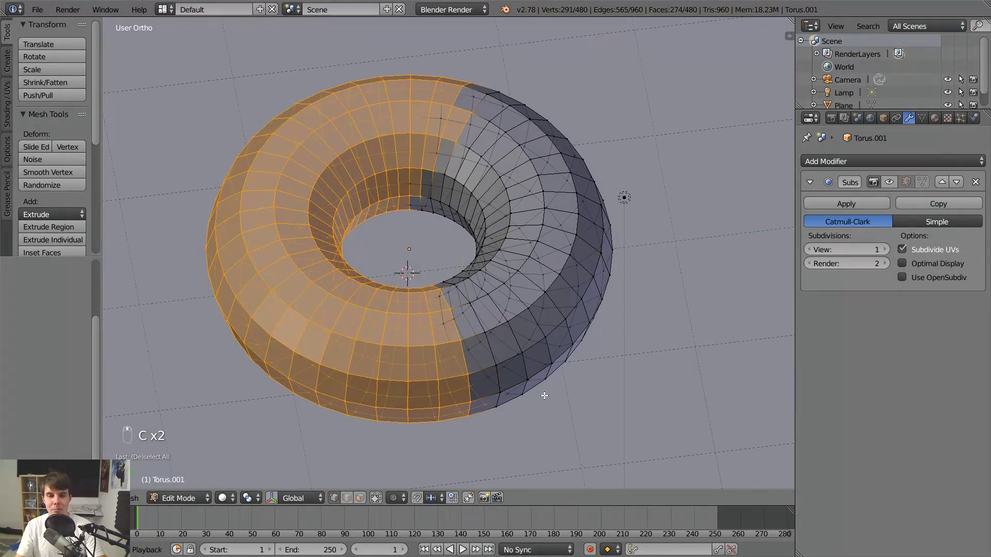
# Limit the selection to visible geometry and deselect the whole donut mesh.
pyautogui.moveTo(539, 235); pyautogui.dragTo(631, 210, button='middle')
pyautogui.click(378, 497)
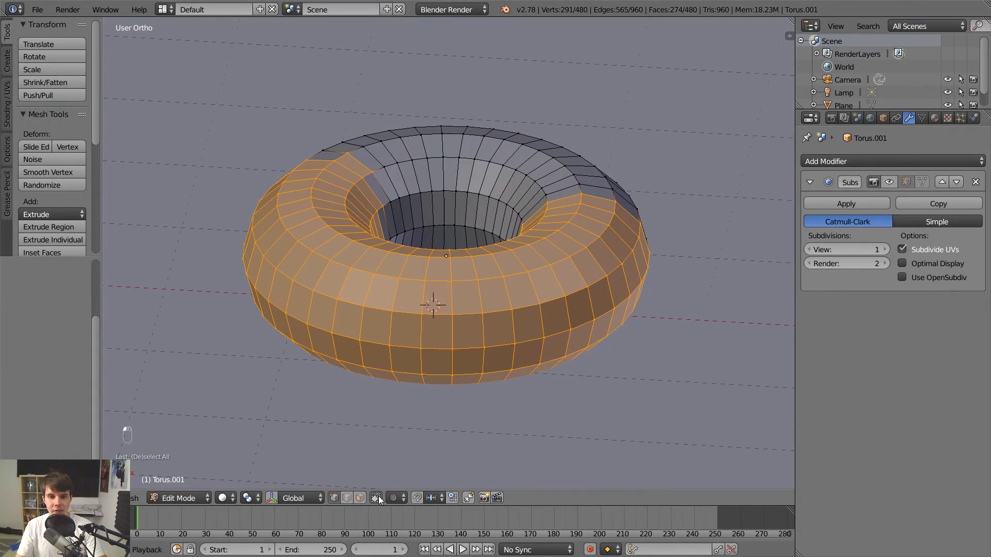
pyautogui.click(377, 498)
pyautogui.click(377, 497)
pyautogui.press('a')
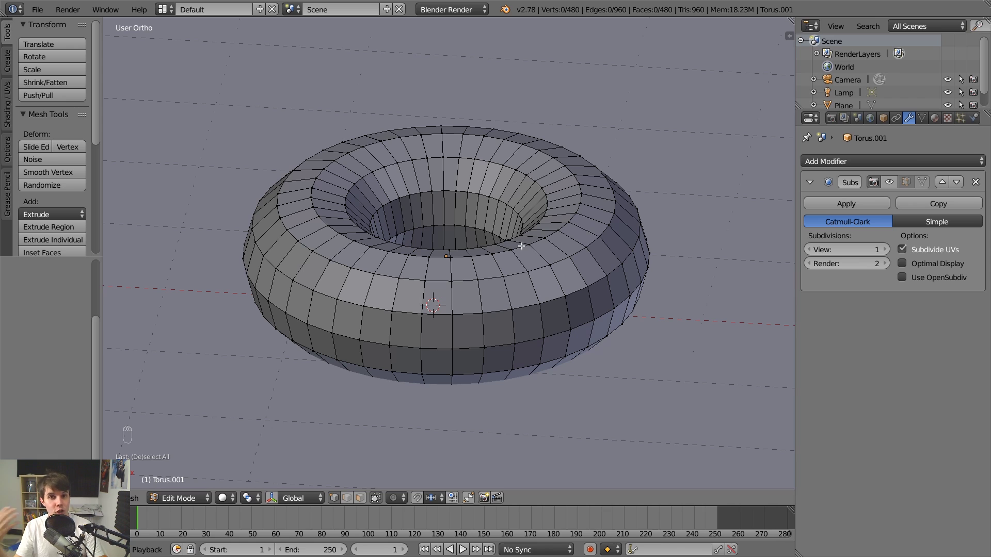
# Switch the viewport to wireframe shading so the donut's hidden vertices can be selected.
pyautogui.click(226, 497)
pyautogui.click(253, 469)
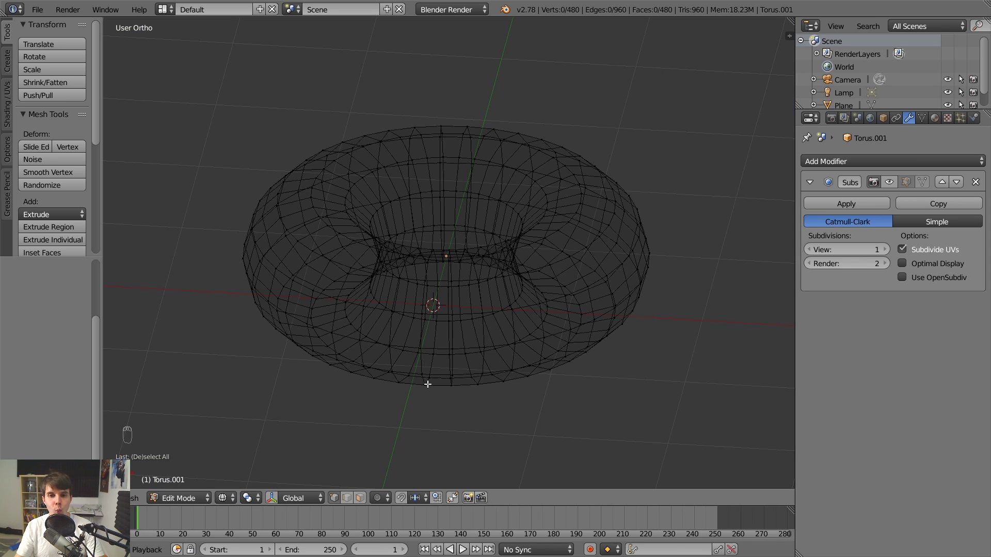
pyautogui.scroll(-4, 563, 278)
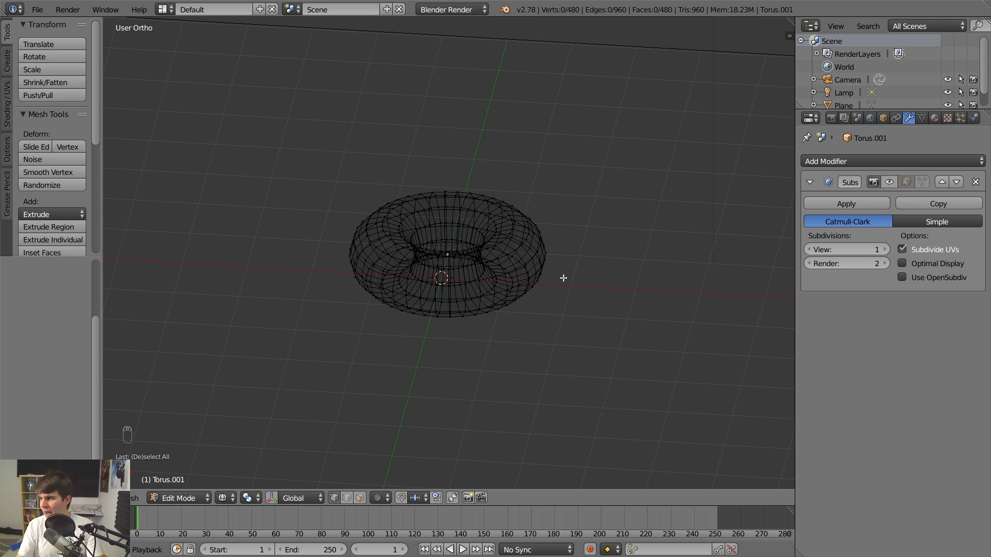
pyautogui.scroll(5, 553, 283)
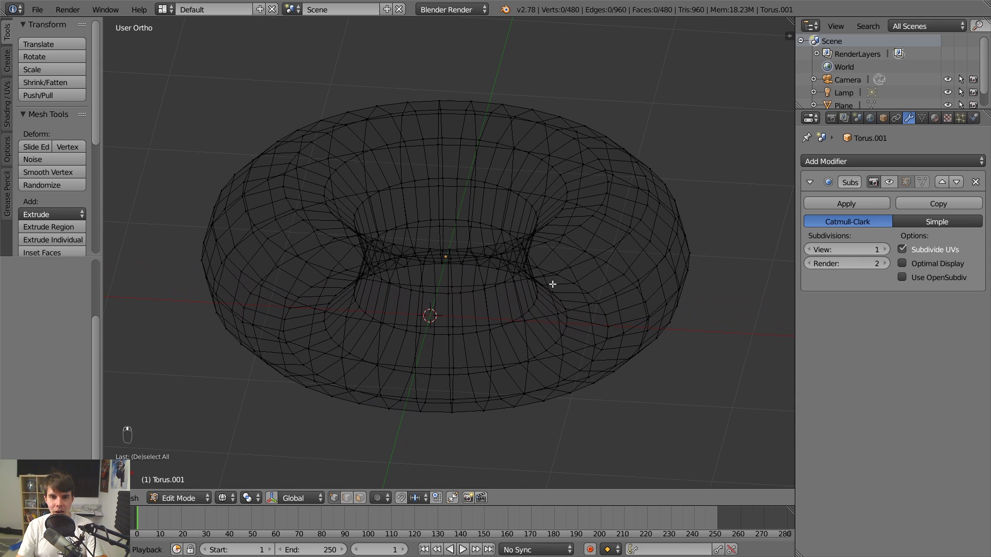
# In front view, box-select through the wireframe so that the donut's left half is selected, including its far side.
pyautogui.press('KP_1')
pyautogui.press('b')
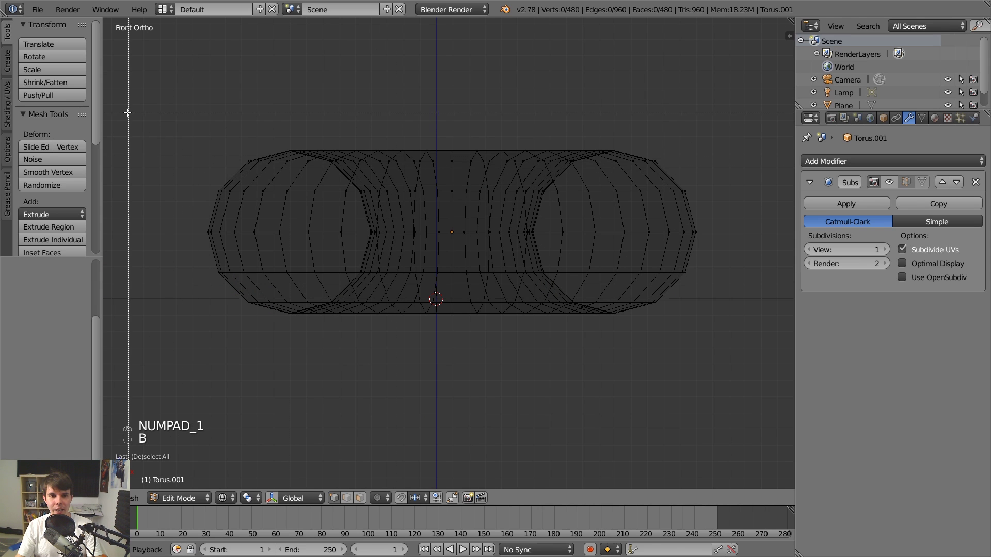
pyautogui.moveTo(137, 115); pyautogui.dragTo(691, 205)
pyautogui.press('b')
pyautogui.moveTo(159, 48); pyautogui.dragTo(452, 477)
pyautogui.press('b')
pyautogui.moveTo(447, 83); pyautogui.dragTo(694, 419, button='middle')
pyautogui.press('b')
pyautogui.moveTo(378, 47); pyautogui.dragTo(477, 402)
pyautogui.moveTo(462, 347); pyautogui.dragTo(331, 438, button='middle')
# Return the viewport to solid shading with the donut's left half still selected.
pyautogui.click(226, 498)
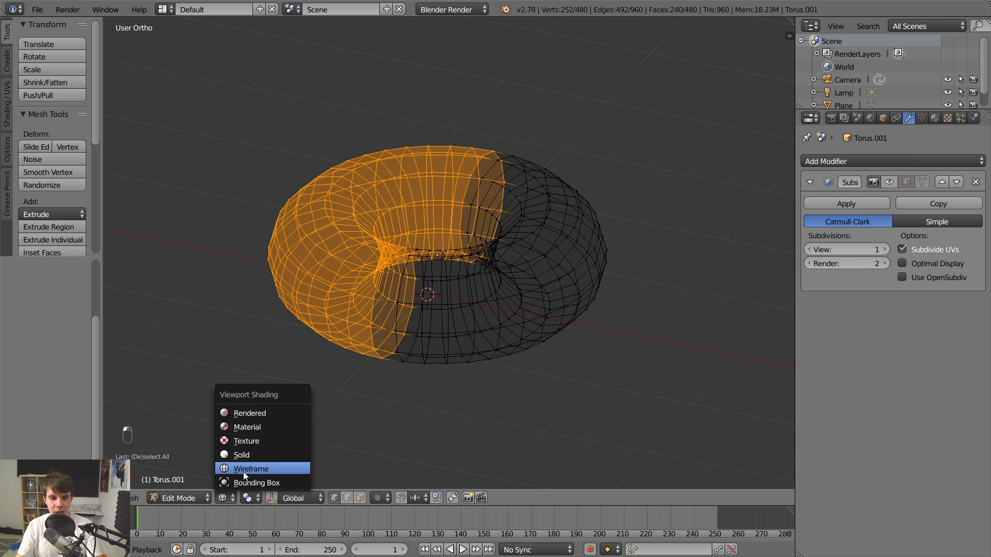
pyautogui.click(244, 471)
pyautogui.scroll(1, 540, 347)
pyautogui.press('z')
pyautogui.scroll(-1, 541, 347)
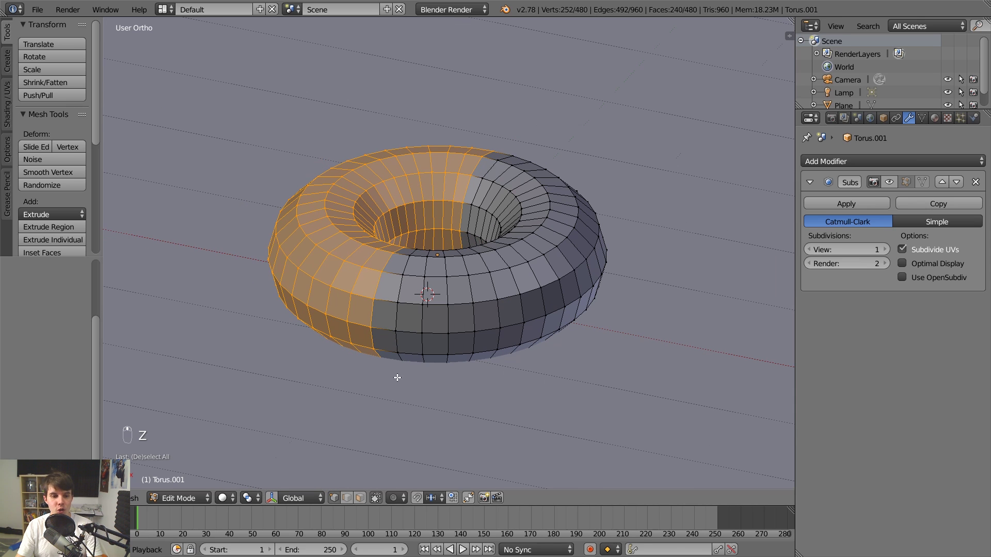
# Toggle repeatedly between wireframe and solid shading to compare the selected half, finishing in solid shading.
pyautogui.press('z')
pyautogui.press('z')
pyautogui.press('z')
pyautogui.press('z')
pyautogui.press('z')
pyautogui.press('z')
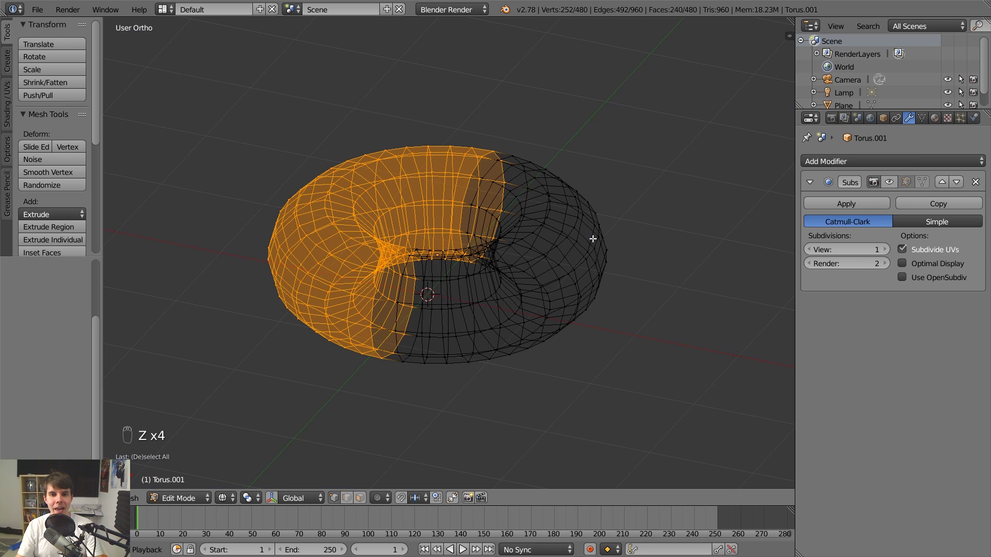
pyautogui.press('z')
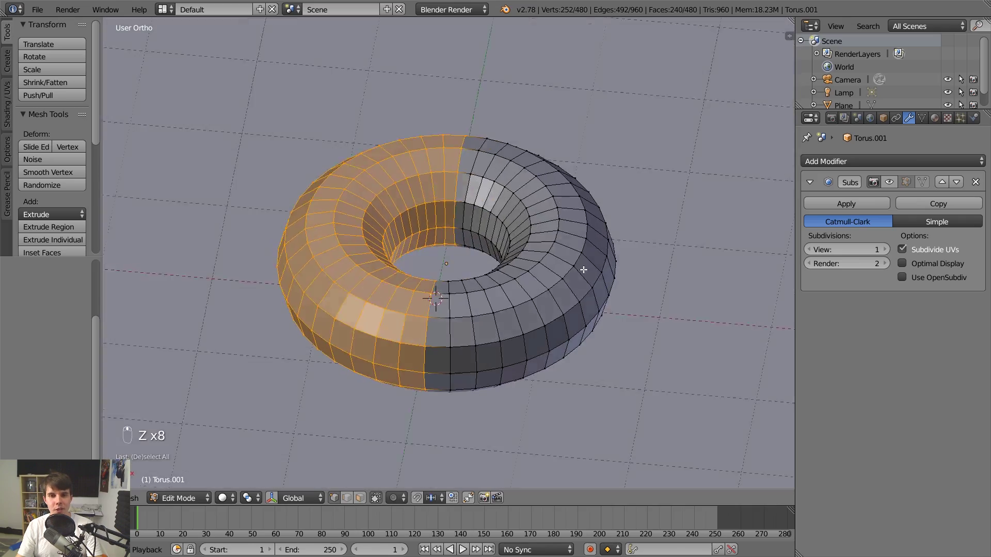
# Deselect the entire torus mesh and compare its wireframe and solid shading from different angles.
pyautogui.press('z')
pyautogui.moveTo(569, 270); pyautogui.dragTo(478, 231, button='middle')
pyautogui.press('a')
pyautogui.press('z')
pyautogui.press('z')
pyautogui.press('z')
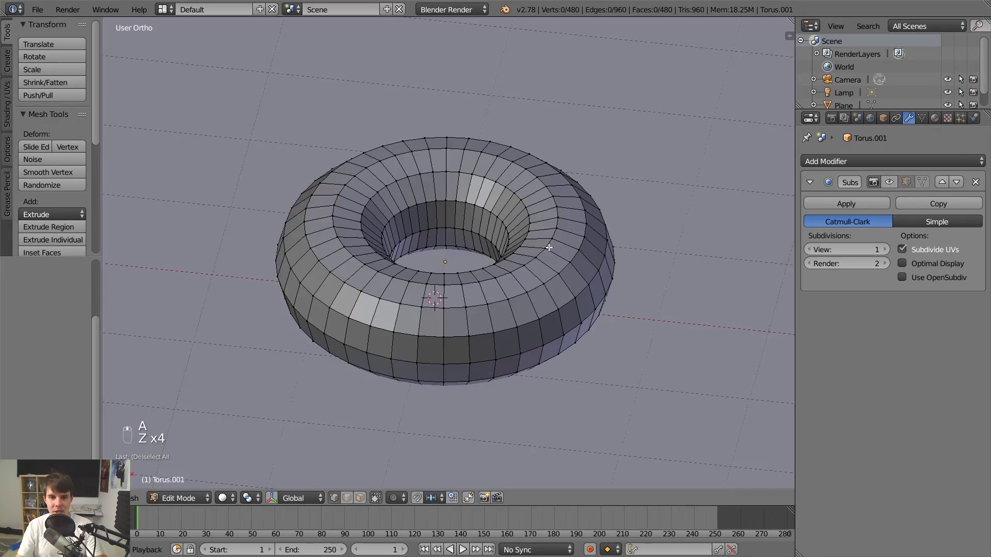
pyautogui.moveTo(553, 221); pyautogui.dragTo(522, 266, button='middle')
pyautogui.press('z')
pyautogui.press('z')
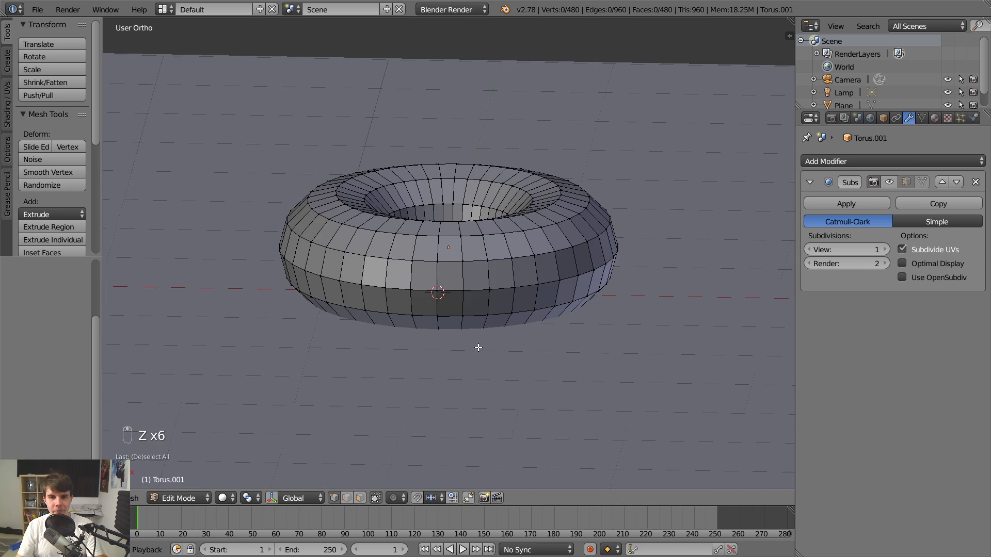
# Switch the torus out of Edit Mode and back in, viewing it from farther away.
pyautogui.press('Tab')
pyautogui.scroll(-2, 519, 315)
pyautogui.moveTo(530, 295); pyautogui.dragTo(560, 311, button='middle')
pyautogui.press('Tab')
pyautogui.scroll(-2, 561, 311)
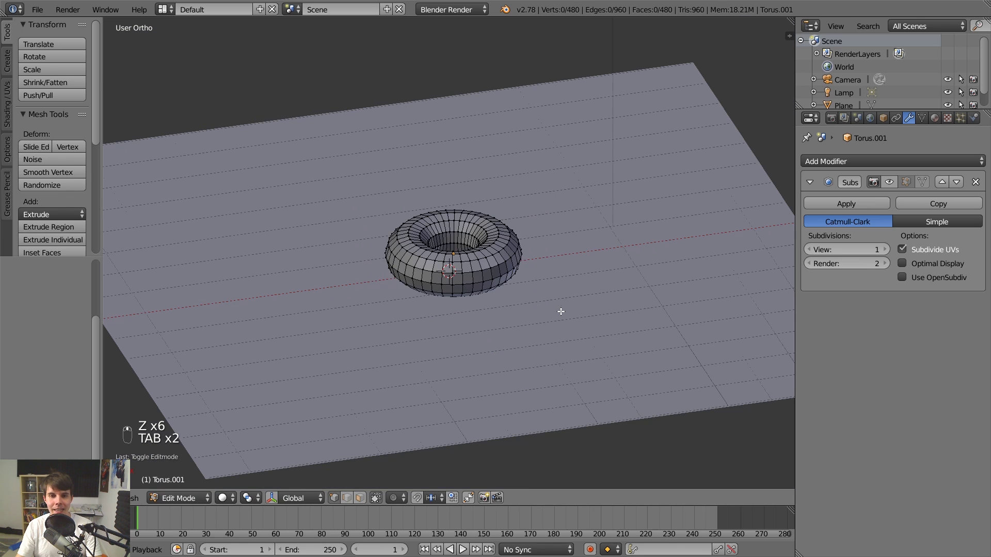
# Return to Object Mode, select the ground plane and toggle its Edit Mode on and off.
pyautogui.press('Tab')
pyautogui.click(594, 268)
pyautogui.scroll(-4, 597, 259)
pyautogui.press('Tab')
pyautogui.press('Tab')
# Select the lamp and the camera in turn and try to enter Edit Mode on each.
pyautogui.click(529, 135)
pyautogui.press('Tab')
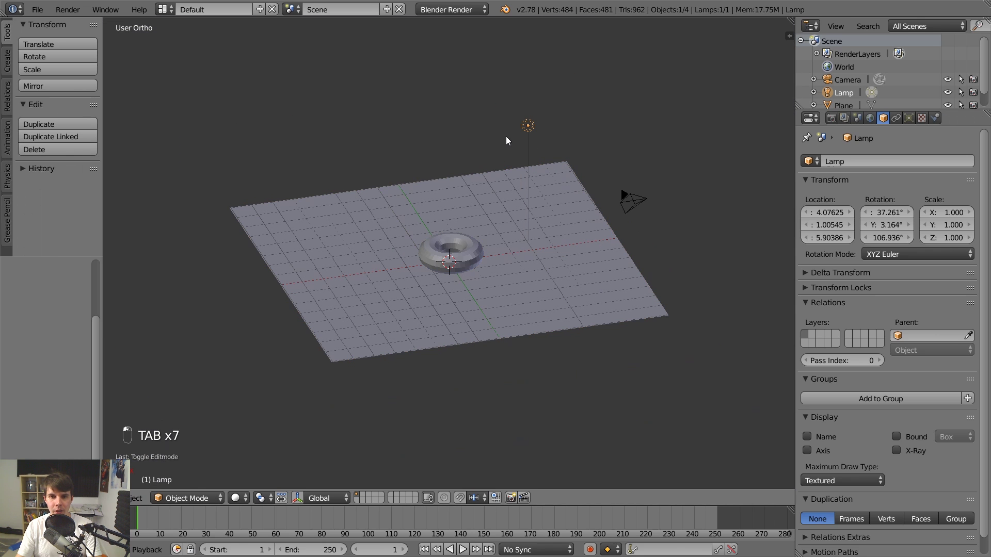
pyautogui.scroll(2, 624, 158)
pyautogui.click(693, 187)
pyautogui.press('Tab')
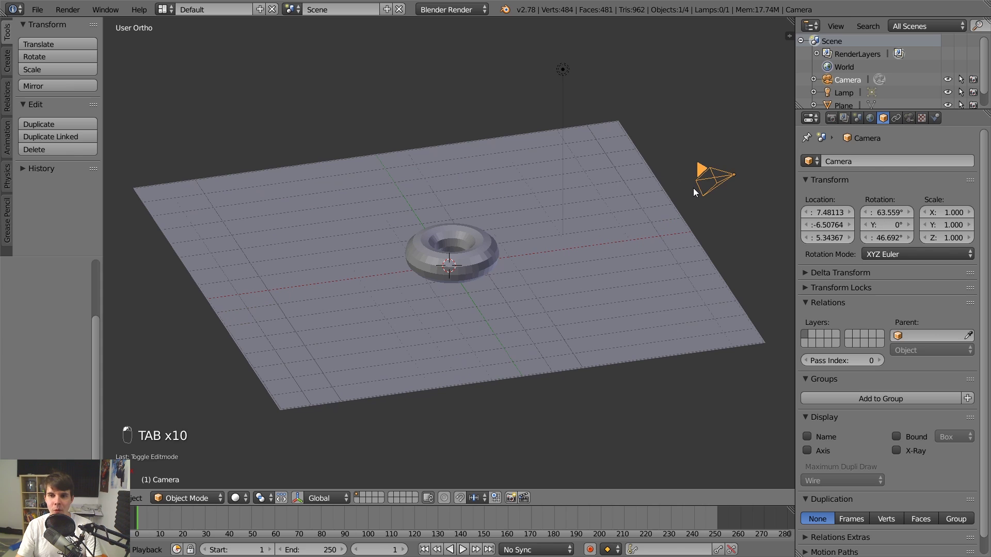
pyautogui.press('Tab')
pyautogui.press('Tab')
pyautogui.click(571, 74)
pyautogui.press('Tab')
pyautogui.press('Tab')
pyautogui.press('Tab')
# Select the plane again, enter Edit Mode on it and return to Object Mode.
pyautogui.click(594, 180)
pyautogui.press('Tab')
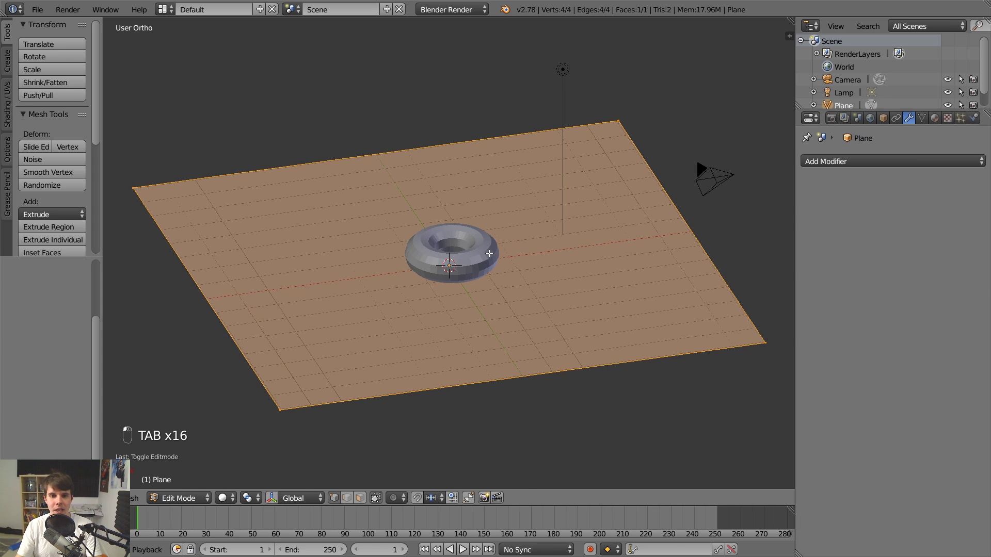
pyautogui.press('Tab')
# Select the torus and switch it repeatedly between Edit Mode and Object Mode to compare the two.
pyautogui.click(491, 253)
pyautogui.press('Tab')
pyautogui.scroll(3, 491, 254)
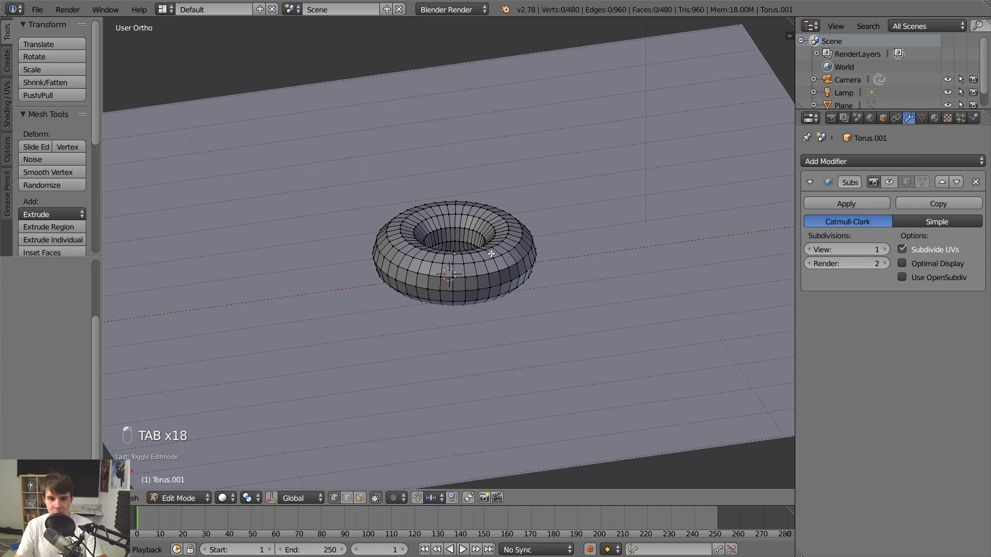
pyautogui.press('Tab')
pyautogui.scroll(4, 491, 254)
pyautogui.press('Tab')
pyautogui.press('Tab')
pyautogui.press('Tab')
pyautogui.press('Tab')
pyautogui.press('Tab')
pyautogui.press('Tab')
pyautogui.press('Tab')
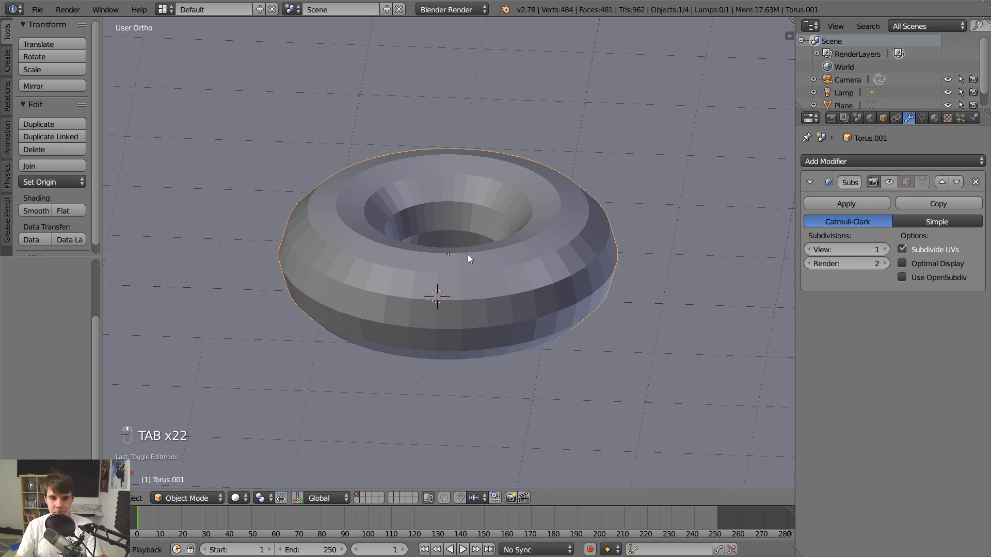
pyautogui.press('Tab')
pyautogui.scroll(-6, 507, 252)
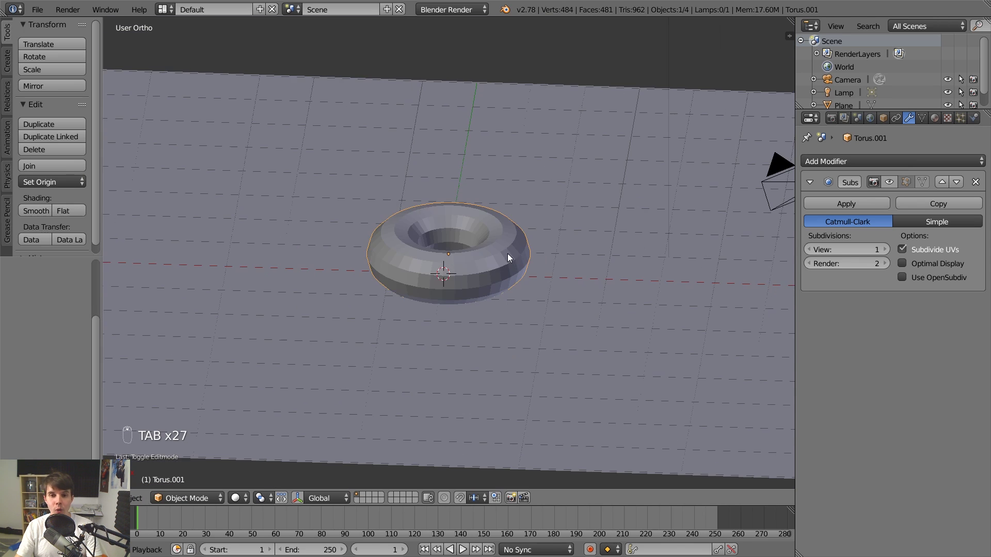
# View the scene in wireframe, restore solid shading and enter Edit Mode on the torus.
pyautogui.press('z')
pyautogui.moveTo(574, 261)
pyautogui.mouseDown(button='middle')
pyautogui.moveTo(466, 290)
pyautogui.moveTo(393, 252)
pyautogui.mouseUp(button='middle')
pyautogui.press('z')
pyautogui.scroll(8, 556, 247)
pyautogui.moveTo(556, 247); pyautogui.dragTo(512, 283, button='middle')
pyautogui.press('Tab')
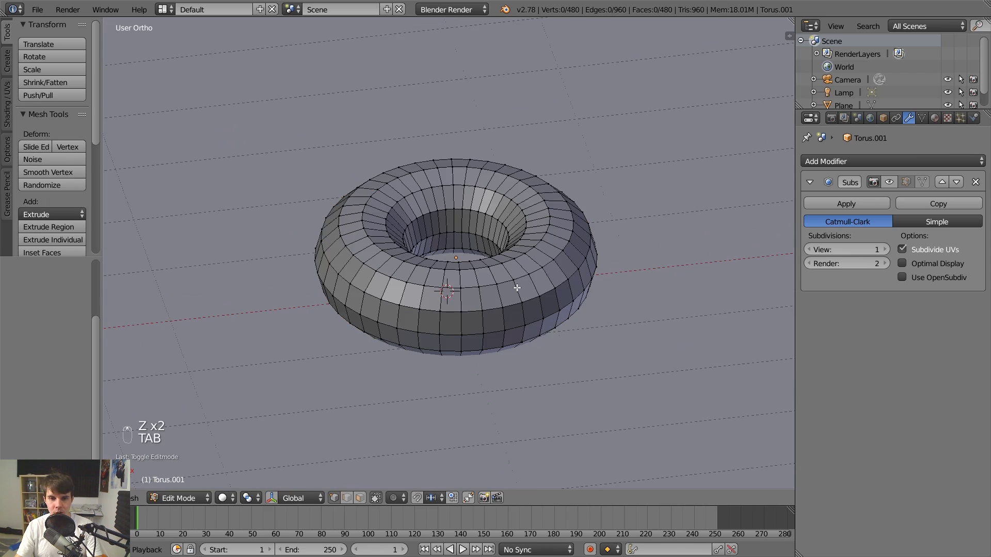
# Box-select the left half of the torus in wireframe shading, including its hidden back vertices.
pyautogui.press('z')
pyautogui.scroll(2, 484, 303)
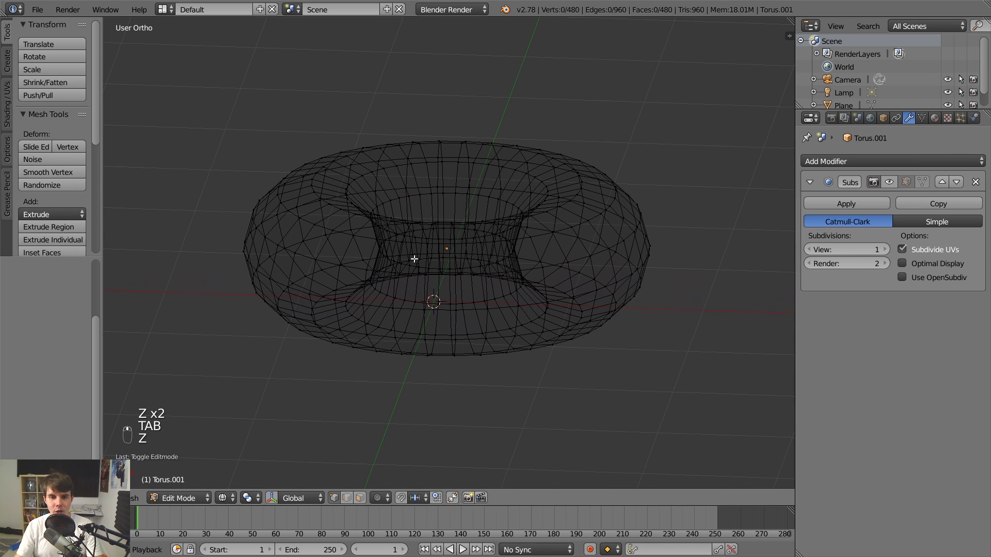
pyautogui.press('b')
pyautogui.moveTo(218, 54); pyautogui.dragTo(469, 455)
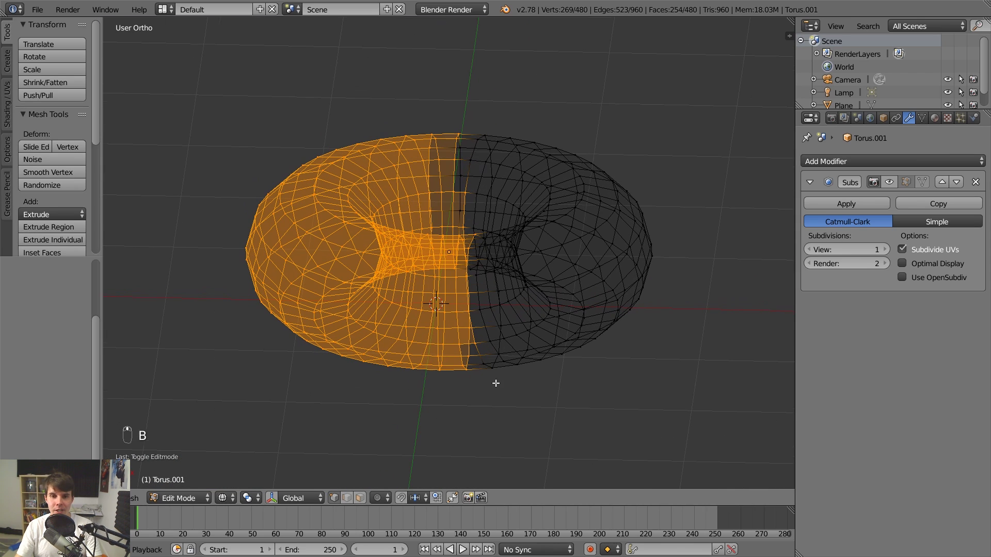
pyautogui.press('b')
pyautogui.moveTo(423, 64); pyautogui.dragTo(483, 429)
pyautogui.moveTo(498, 350); pyautogui.dragTo(503, 358, button='middle')
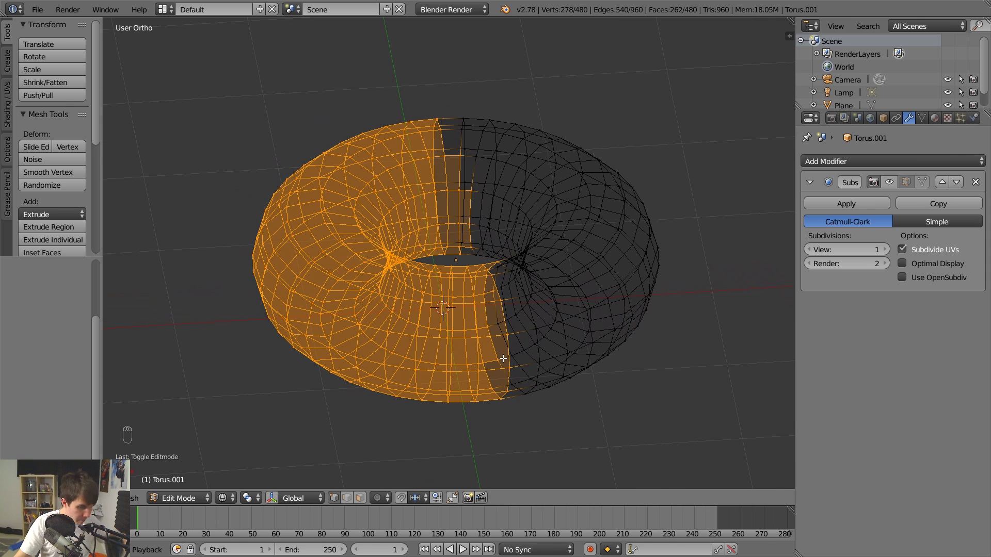
# Box-deselect the extra vertices in top view, leaving exactly the left half of the torus selected.
pyautogui.scroll(-2, 499, 356)
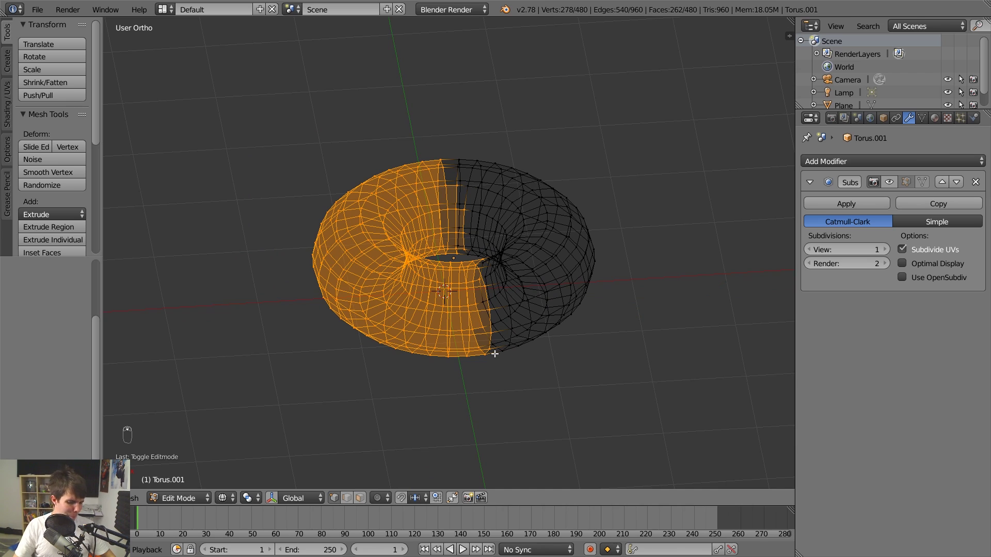
pyautogui.press('KP_7')
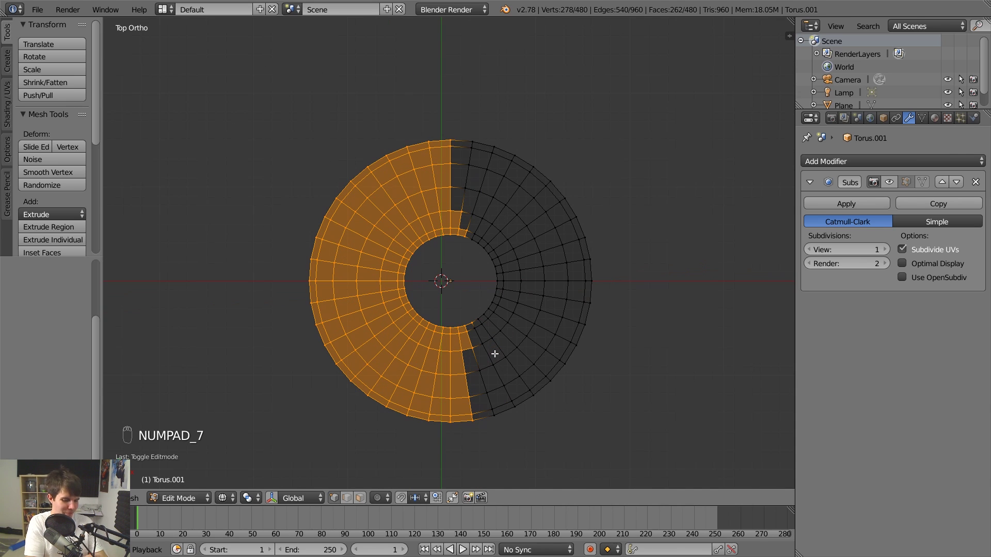
pyautogui.press('b')
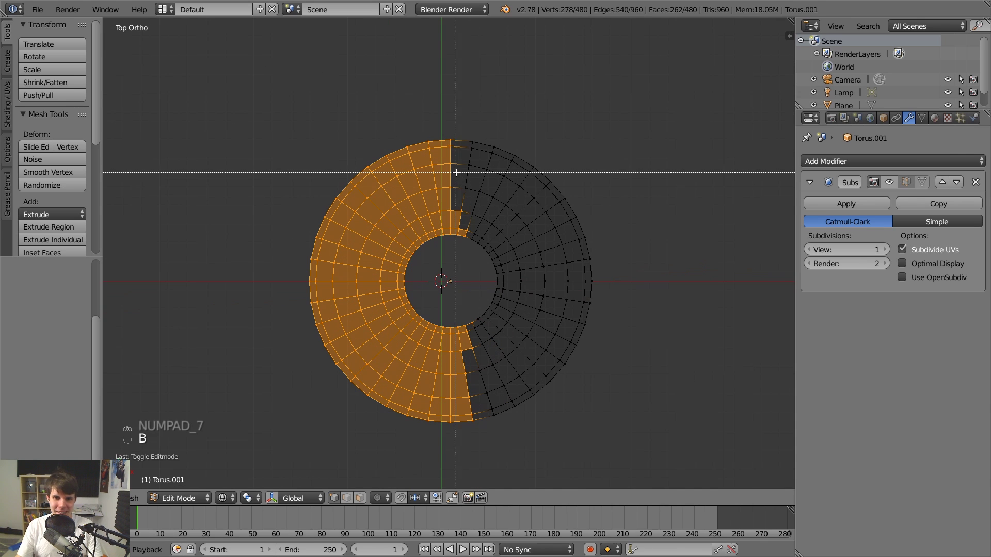
pyautogui.moveTo(454, 172); pyautogui.dragTo(516, 392)
pyautogui.press('b')
pyautogui.moveTo(460, 133); pyautogui.dragTo(591, 449, button='middle')
pyautogui.press('b')
pyautogui.moveTo(452, 194); pyautogui.dragTo(516, 427, button='middle')
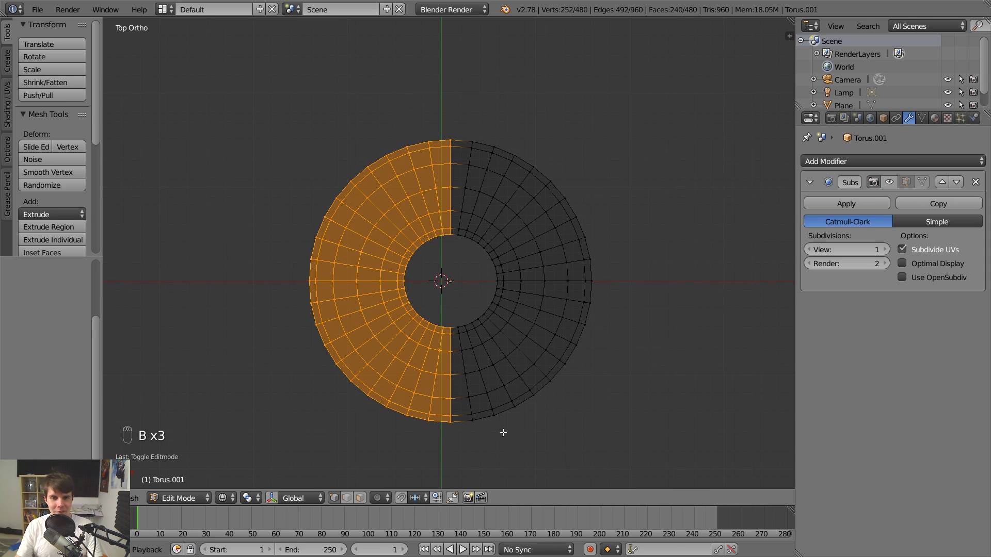
# Add the lower-right quarter of the torus to the selection, inspect it in solid shading and deselect everything.
pyautogui.press('b')
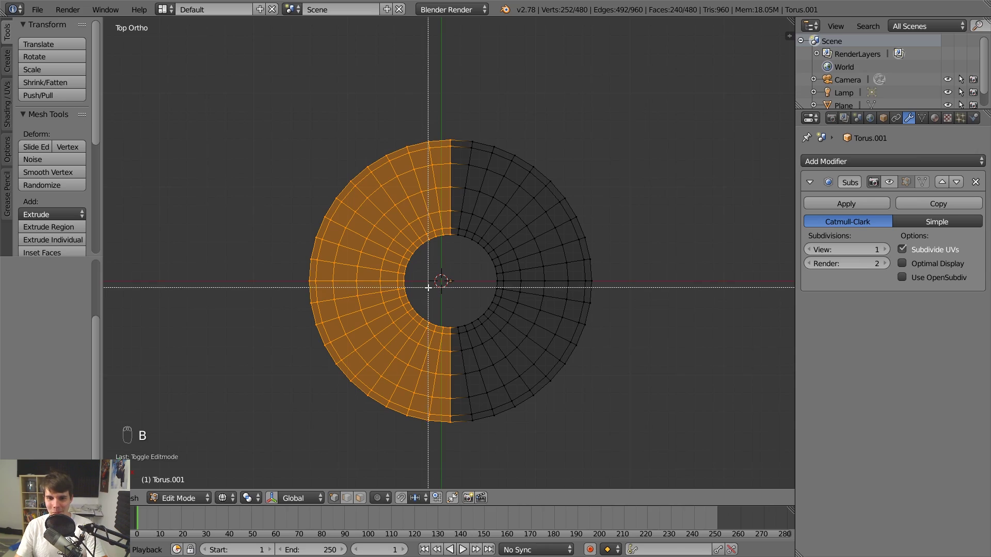
pyautogui.moveTo(427, 292); pyautogui.dragTo(652, 484)
pyautogui.press('KP_1')
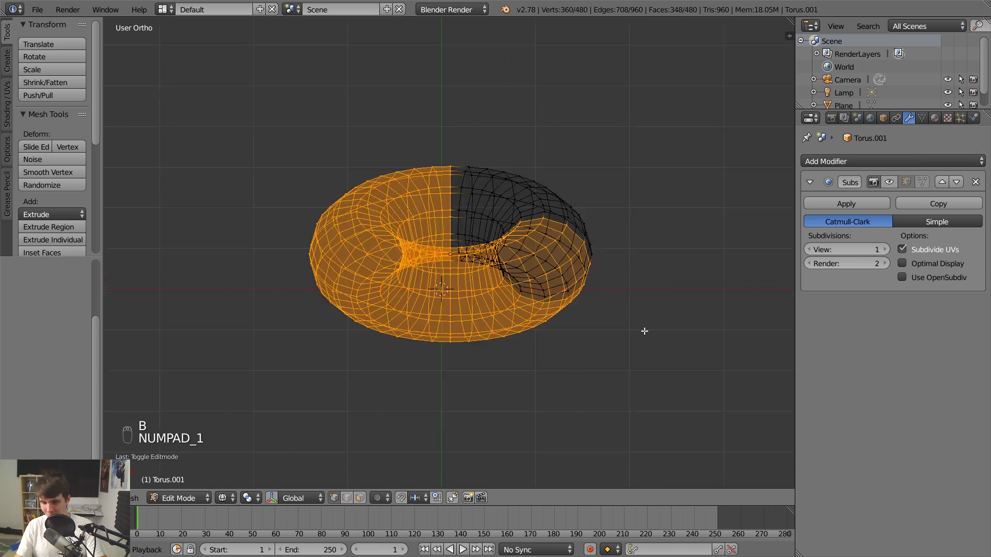
pyautogui.moveTo(644, 330); pyautogui.dragTo(587, 347, button='middle')
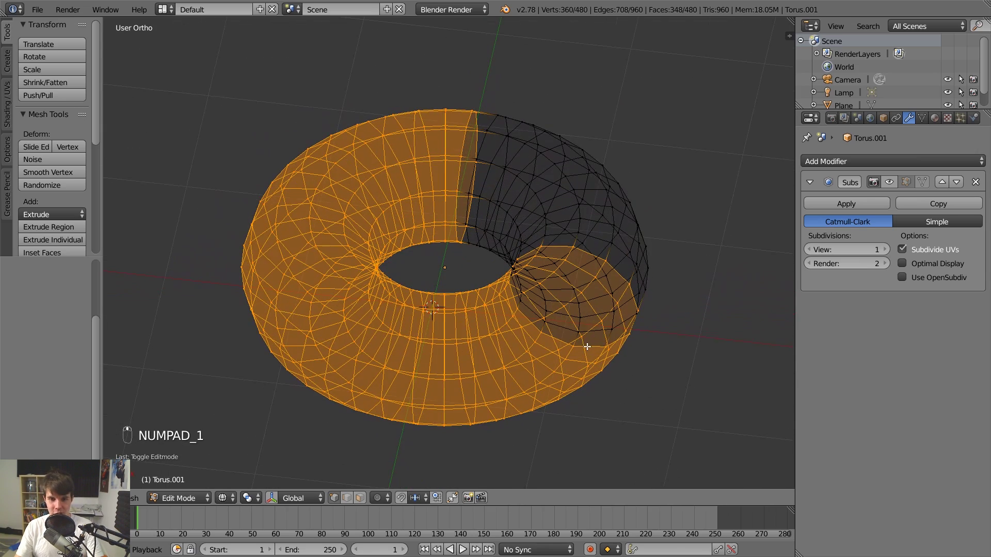
pyautogui.press('z')
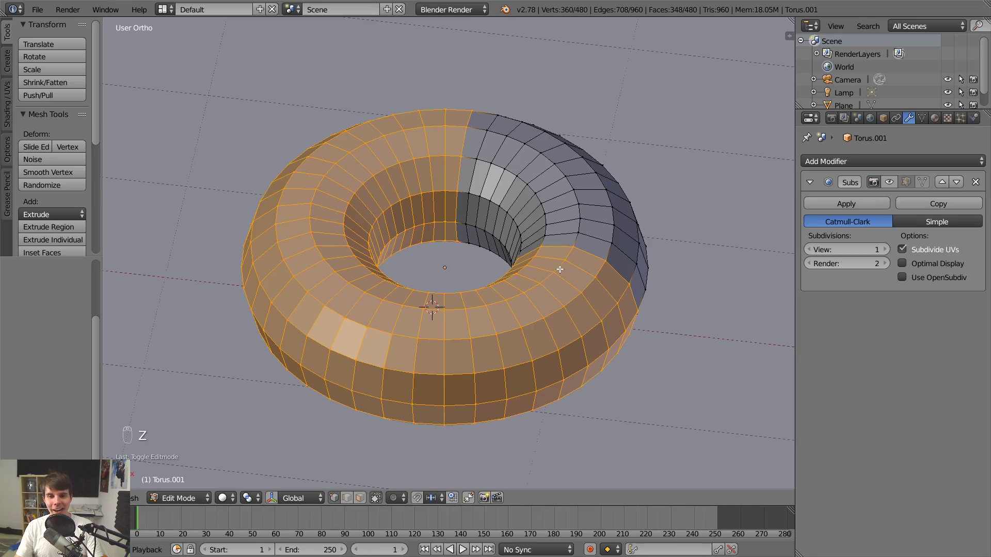
pyautogui.press('a')
# Examine the torus mesh in wireframe from the front and in solid shading from an angle.
pyautogui.scroll(-2, 559, 270)
pyautogui.moveTo(559, 269)
pyautogui.mouseDown(button='middle')
pyautogui.moveTo(502, 266)
pyautogui.moveTo(519, 312)
pyautogui.moveTo(557, 248)
pyautogui.moveTo(561, 260)
pyautogui.mouseUp(button='middle')
pyautogui.press('z')
pyautogui.press('KP_1')
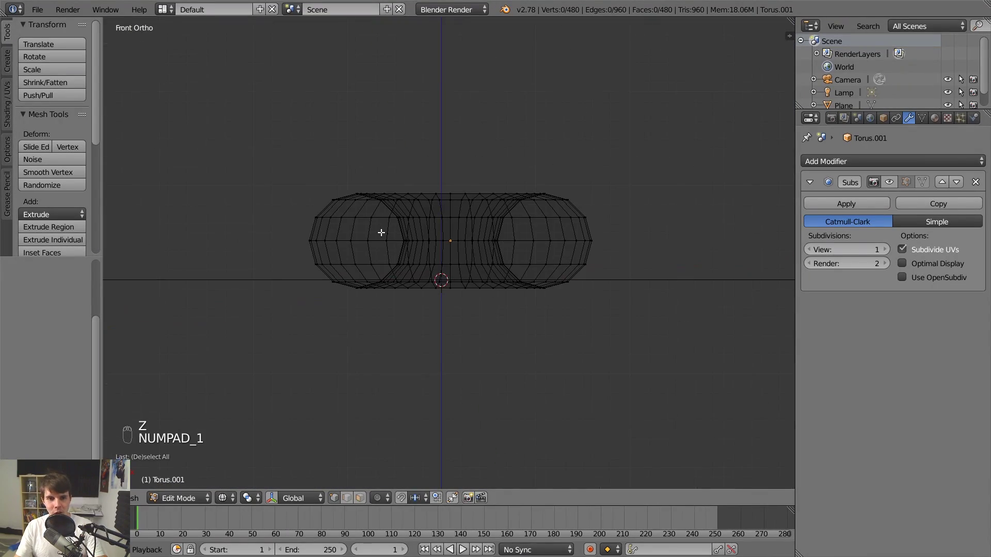
pyautogui.scroll(2, 381, 233)
pyautogui.press('Tab')
pyautogui.press('Tab')
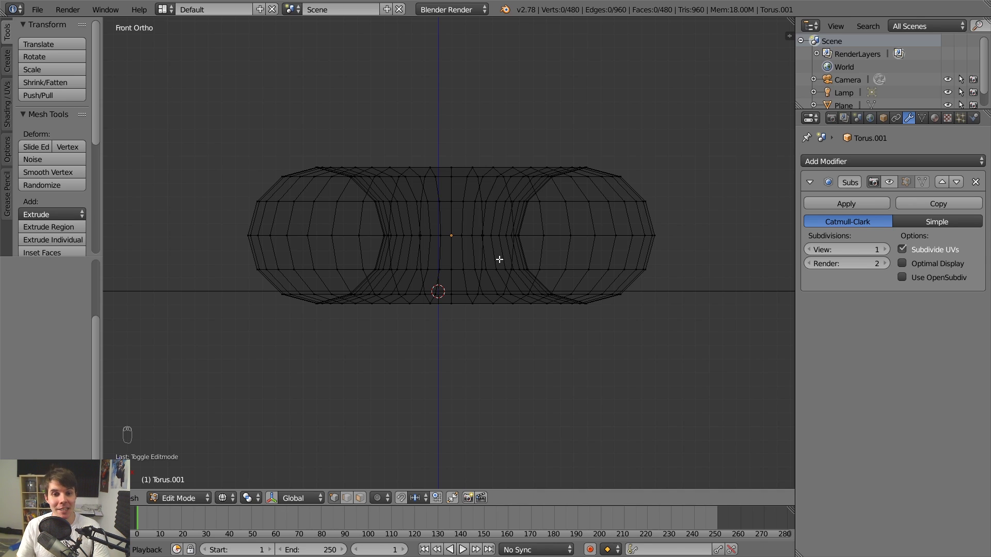
pyautogui.press('z')
pyautogui.scroll(-1, 457, 225)
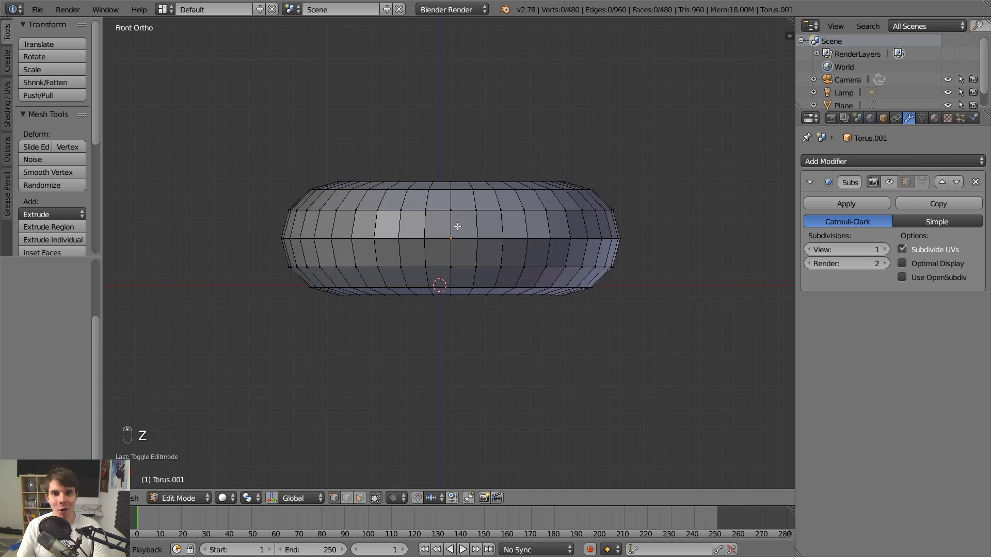
pyautogui.moveTo(457, 226)
pyautogui.mouseDown(button='middle')
pyautogui.moveTo(460, 241)
pyautogui.moveTo(446, 248)
pyautogui.mouseUp(button='middle')
pyautogui.scroll(-2, 445, 248)
pyautogui.scroll(3, 448, 248)
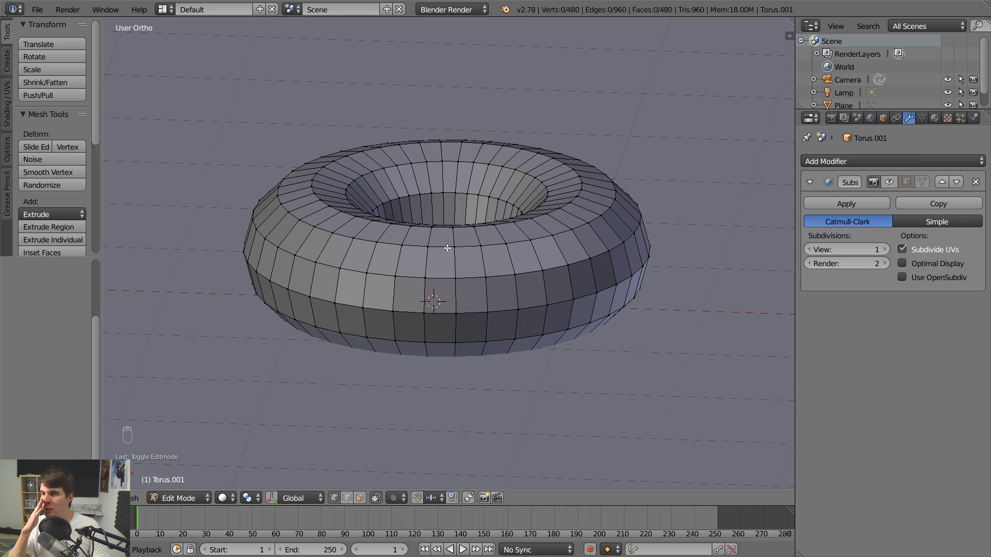
pyautogui.scroll(-1, 465, 243)
# Leave Edit Mode and add a cube mesh at the 3D cursor.
pyautogui.press('Tab')
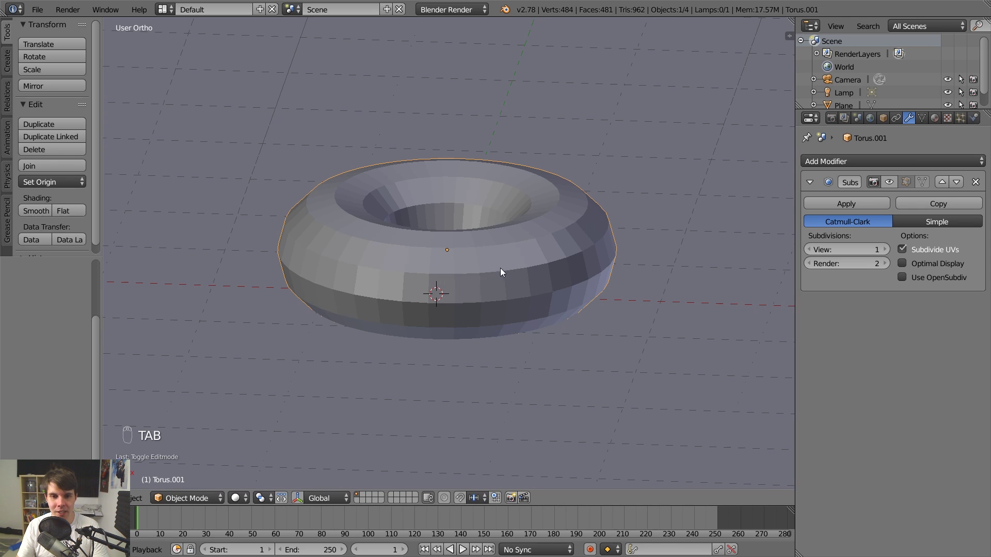
pyautogui.hotkey('shift', 'a')
pyautogui.click(531, 271)
pyautogui.scroll(-2, 578, 277)
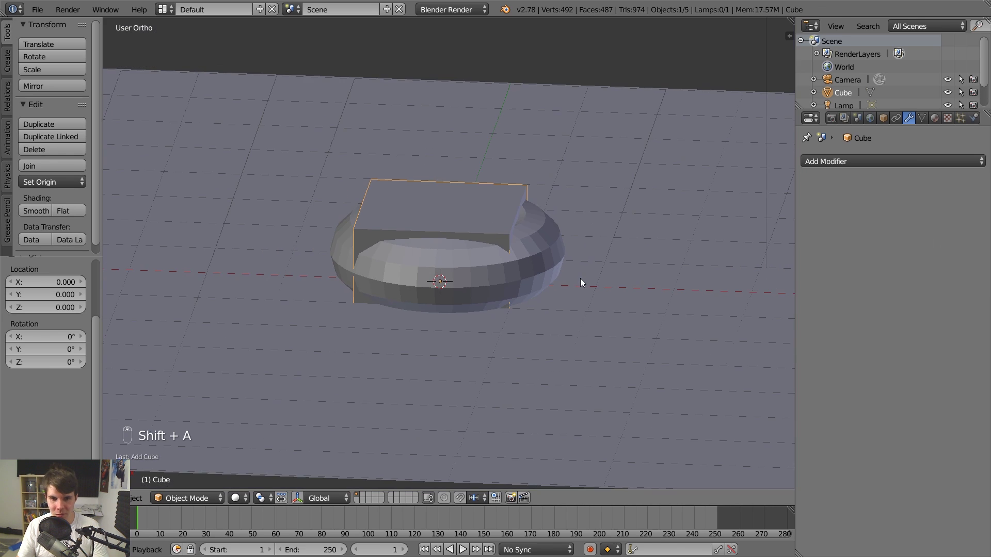
# Move the cube along the X axis, shrink it and place it over the left section of the torus tube.
pyautogui.scroll(3, 582, 278)
pyautogui.press('z')
pyautogui.press('g')
pyautogui.press('x')
pyautogui.click(527, 261)
pyautogui.press('s')
pyautogui.click(409, 267)
pyautogui.press('g')
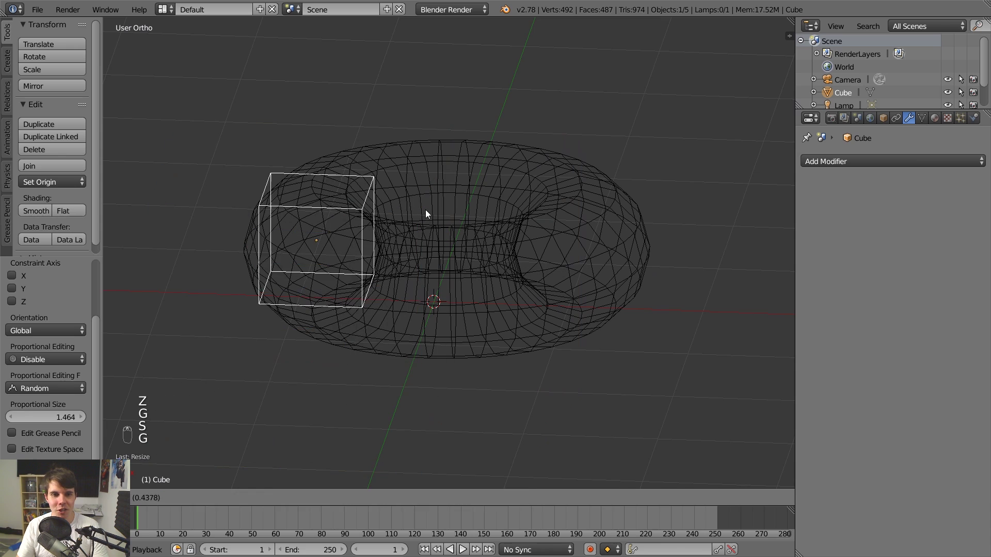
pyautogui.click(432, 207)
# Adjust the cube's scale against the torus tube in solid shading.
pyautogui.press('z')
pyautogui.moveTo(439, 208); pyautogui.dragTo(496, 215, button='middle')
pyautogui.press('s')
pyautogui.click(559, 206)
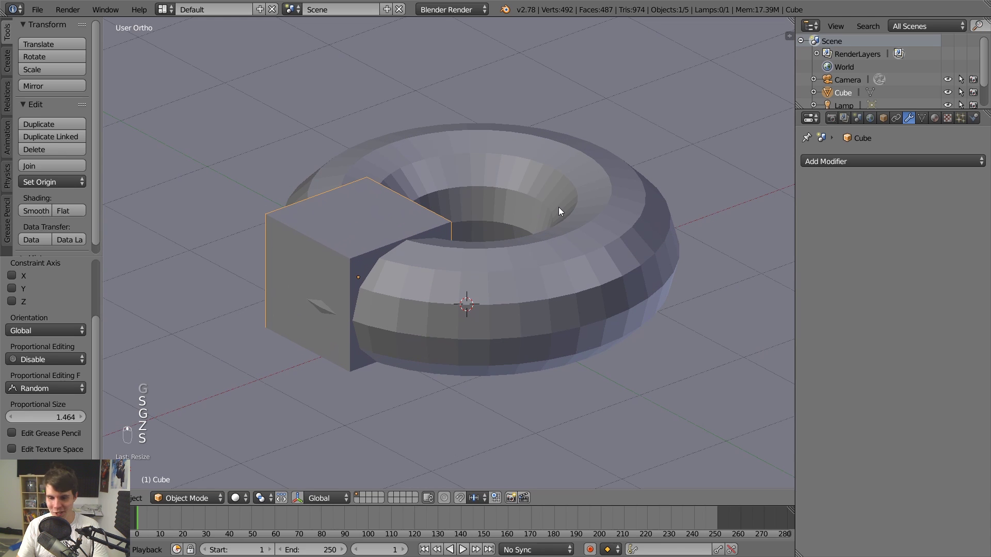
# Enter Edit Mode on the cube in top wireframe view, box-select its upper end face and rotate it.
pyautogui.press('KP_7')
pyautogui.press('Tab')
pyautogui.press('z')
pyautogui.rightClick(363, 222)
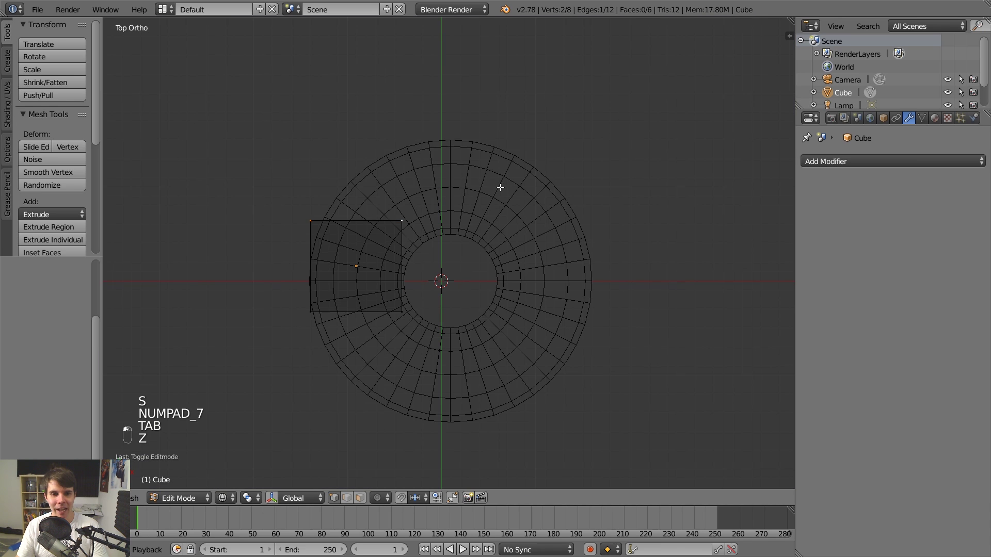
pyautogui.press('r')
pyautogui.rightClick(500, 191)
pyautogui.press('b')
pyautogui.moveTo(204, 210); pyautogui.dragTo(560, 295)
pyautogui.press('r')
pyautogui.click(582, 294)
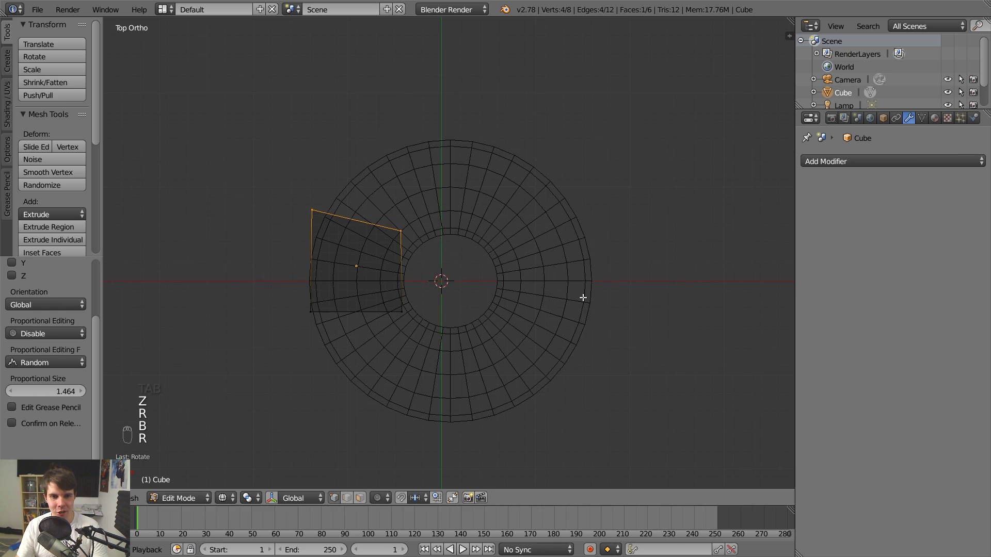
# Move and rotate the selected end face to line up radially with the torus segments.
pyautogui.press('g')
pyautogui.click(594, 289)
pyautogui.press('r')
pyautogui.click(548, 195)
pyautogui.press('g')
pyautogui.click(551, 190)
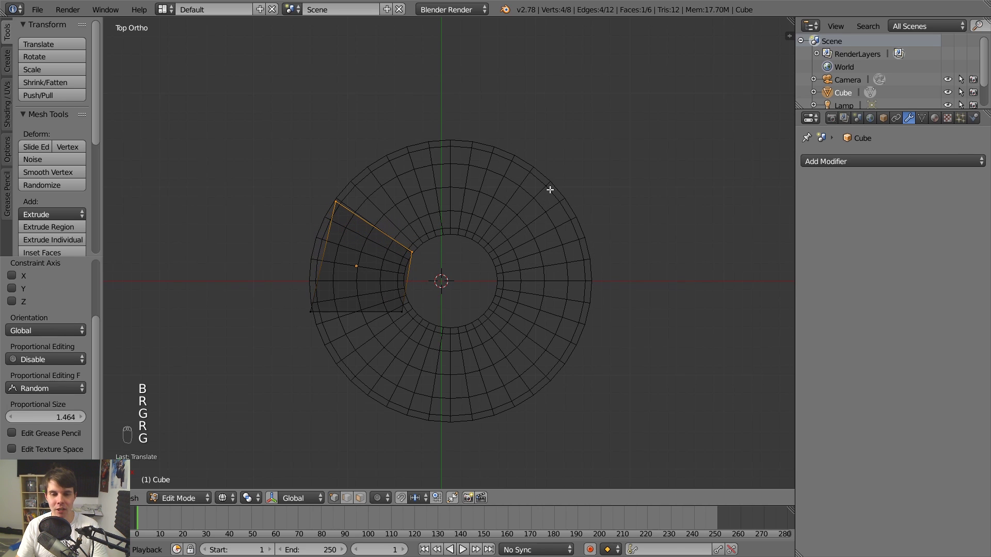
# Extrude the end face toward the top of the ring, moving and rotating it to follow the torus curve.
pyautogui.press('e')
pyautogui.click(607, 166)
pyautogui.press('g')
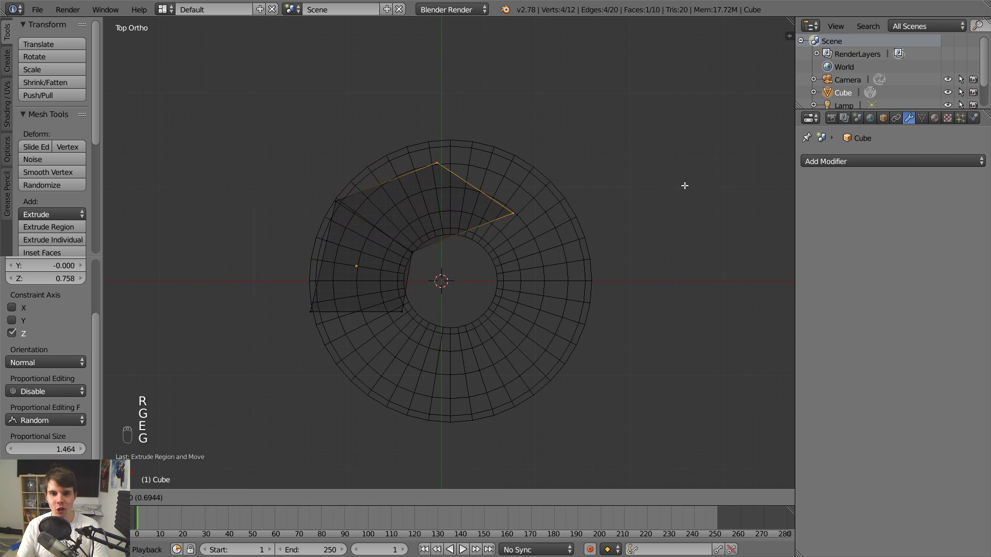
pyautogui.click(687, 187)
pyautogui.press('r')
pyautogui.click(580, 303)
pyautogui.press('g')
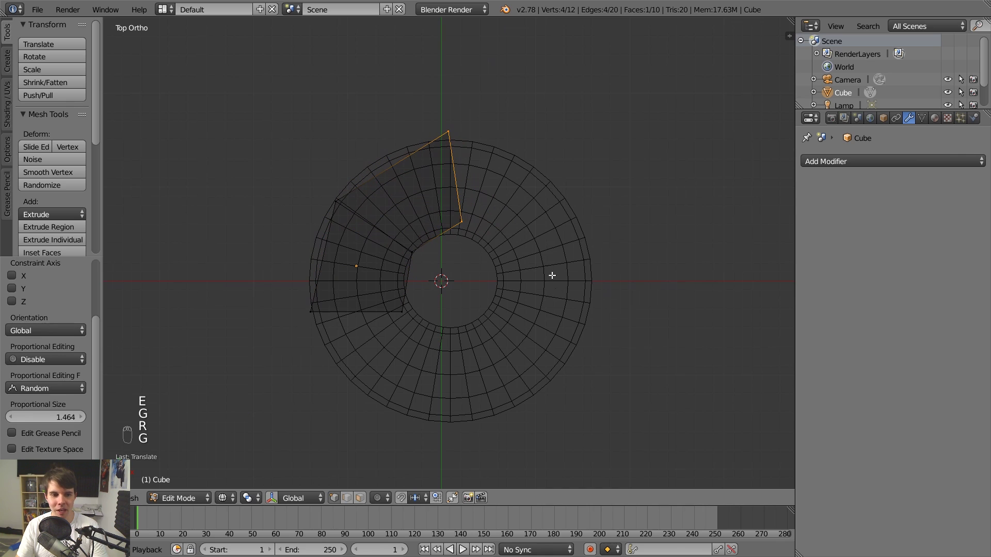
# Extrude the cube's end face three more times around the remaining curve of the torus to continue the ring.
pyautogui.keyDown('ctrl'); pyautogui.rightClick(551, 236); pyautogui.keyUp('ctrl')
pyautogui.keyDown('ctrl'); pyautogui.rightClick(536, 336); pyautogui.keyUp('ctrl')
pyautogui.keyDown('ctrl'); pyautogui.rightClick(428, 372); pyautogui.keyUp('ctrl')
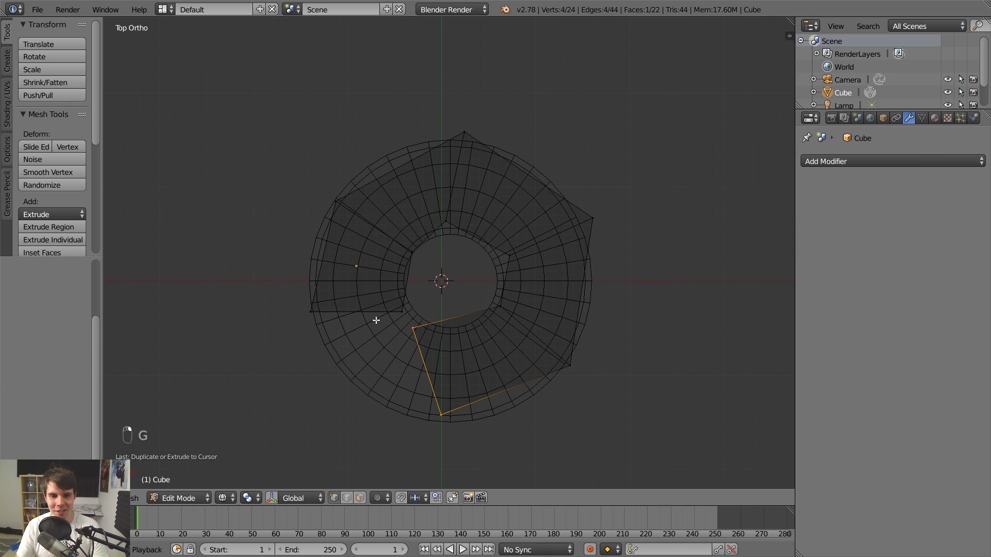
# Return to Object Mode in solid shading and add a Subdivision Surface modifier with View subdivisions 3 to the ring.
pyautogui.moveTo(377, 320); pyautogui.dragTo(432, 265, button='middle')
pyautogui.press('Tab')
pyautogui.press('z')
pyautogui.click(830, 163)
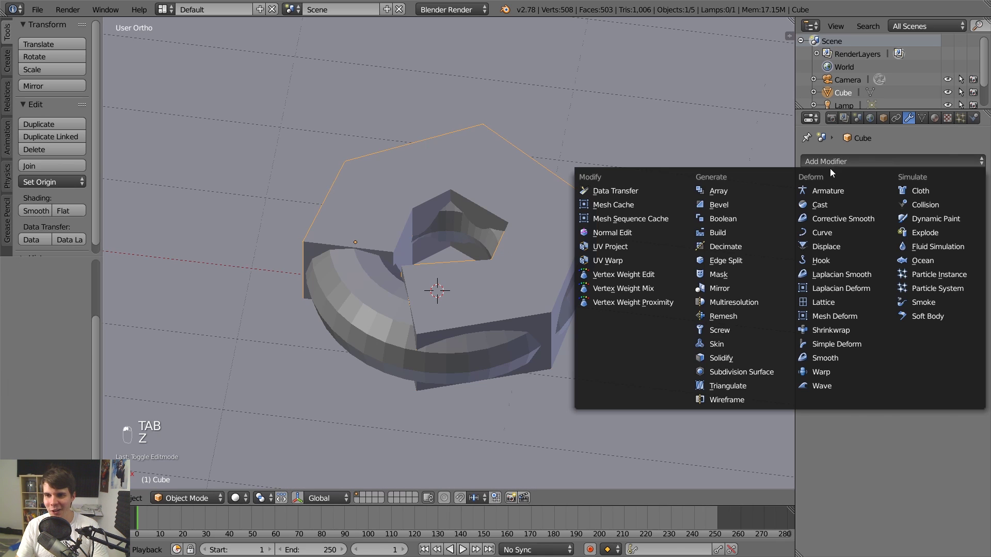
pyautogui.click(741, 371)
pyautogui.click(887, 251)
pyautogui.click(887, 251)
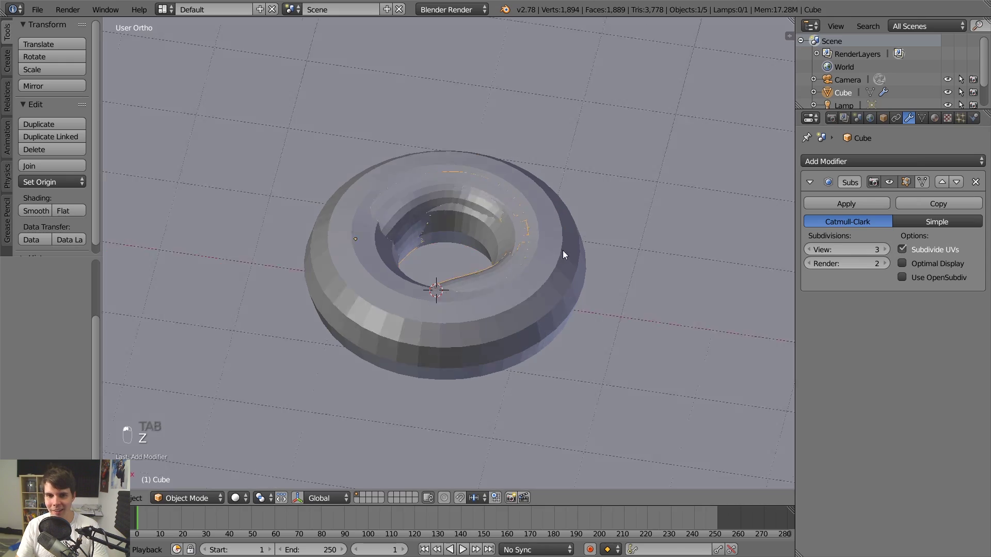
# Compare the smoothed ring with the torus in wireframe and solid shading, move it, and toggle its Edit Mode.
pyautogui.press('z')
pyautogui.moveTo(564, 251)
pyautogui.mouseDown(button='middle')
pyautogui.moveTo(552, 211)
pyautogui.moveTo(467, 192)
pyautogui.moveTo(541, 204)
pyautogui.moveTo(491, 212)
pyautogui.moveTo(659, 172)
pyautogui.moveTo(584, 196)
pyautogui.moveTo(646, 205)
pyautogui.moveTo(566, 251)
pyautogui.moveTo(605, 251)
pyautogui.mouseUp(button='middle')
pyautogui.press('z')
pyautogui.press('g')
pyautogui.click(578, 218)
pyautogui.press('Tab')
pyautogui.press('Tab')
# Delete the ring built from the cube.
pyautogui.scroll(-3, 499, 197)
pyautogui.scroll(2, 499, 197)
pyautogui.scroll(5, 491, 211)
pyautogui.press('x')
pyautogui.click(604, 253)
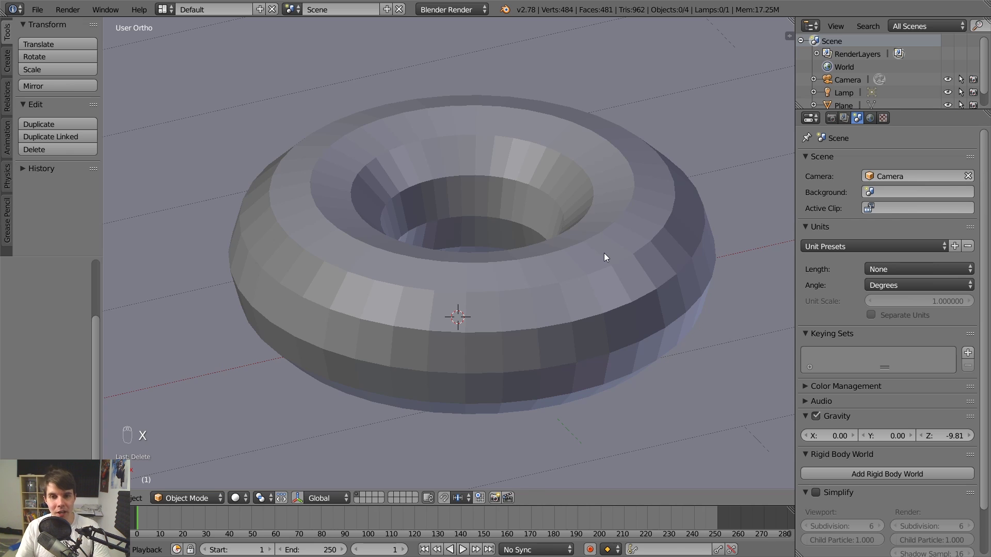
# Select the original torus and enter Edit Mode on it.
pyautogui.rightClick(604, 253)
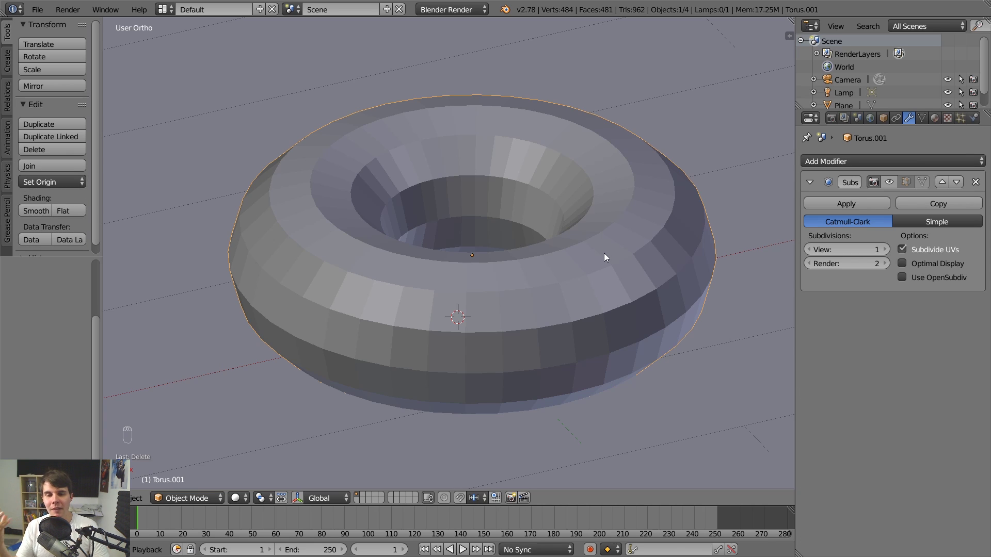
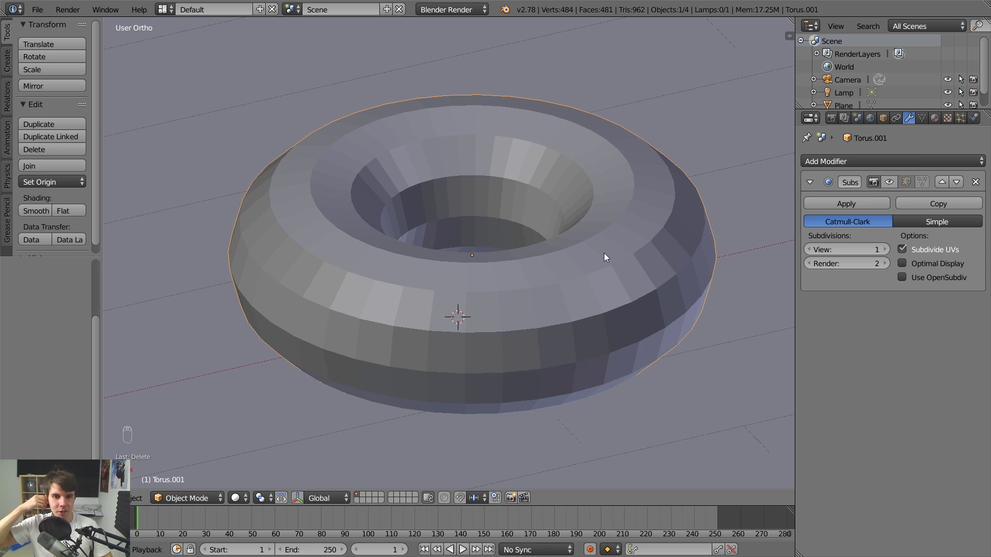
pyautogui.press('Tab')
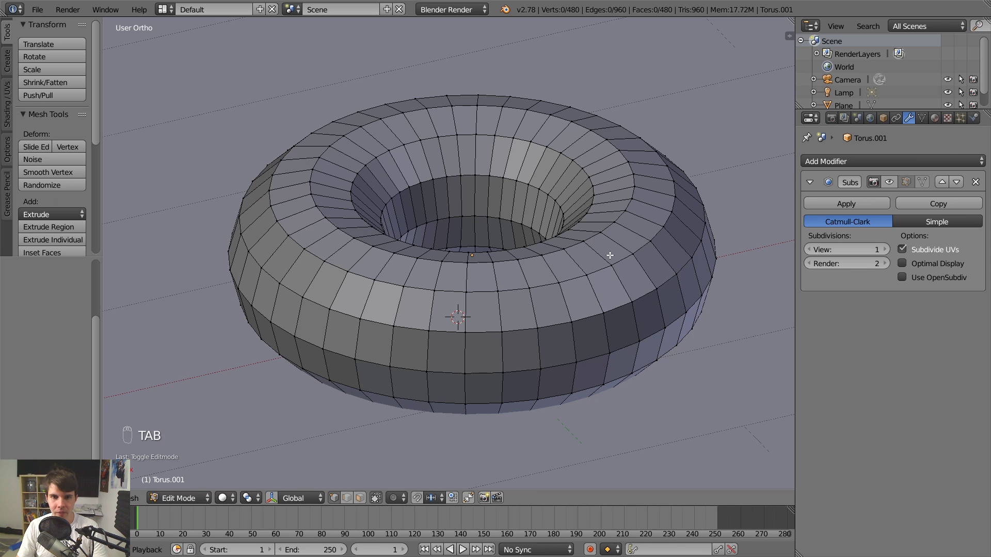
pyautogui.moveTo(592, 270); pyautogui.dragTo(432, 228, button='middle')
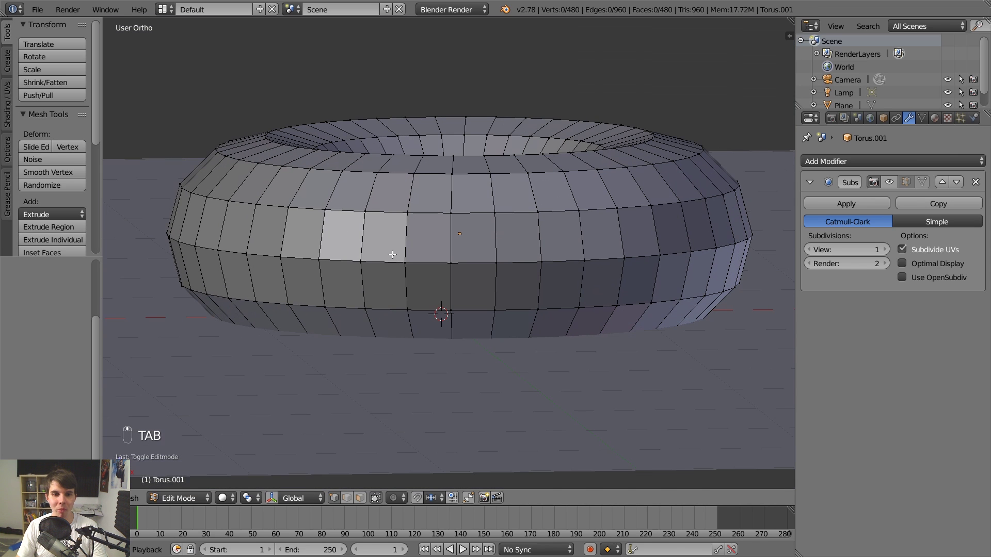
pyautogui.moveTo(432, 191); pyautogui.dragTo(319, 208, button='middle')
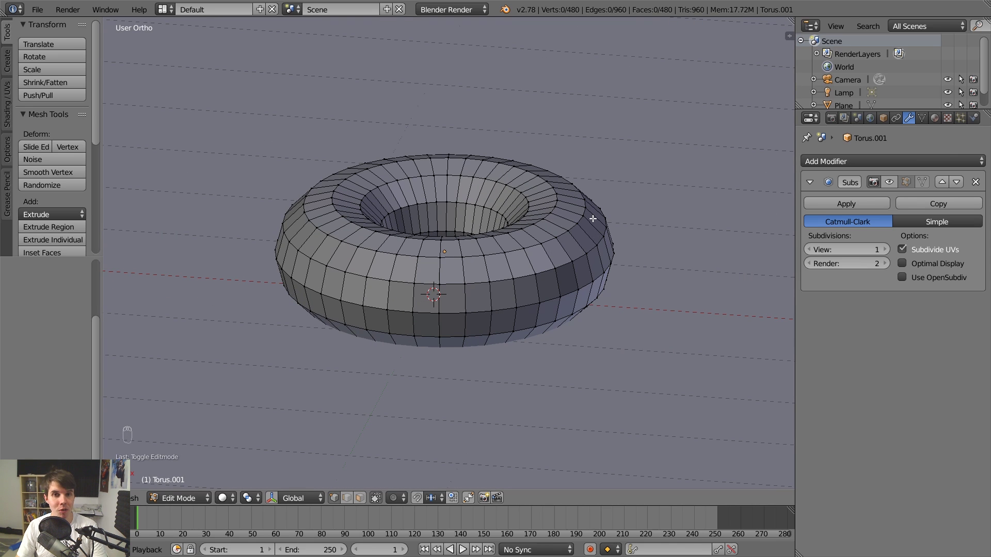
pyautogui.scroll(1, 494, 302)
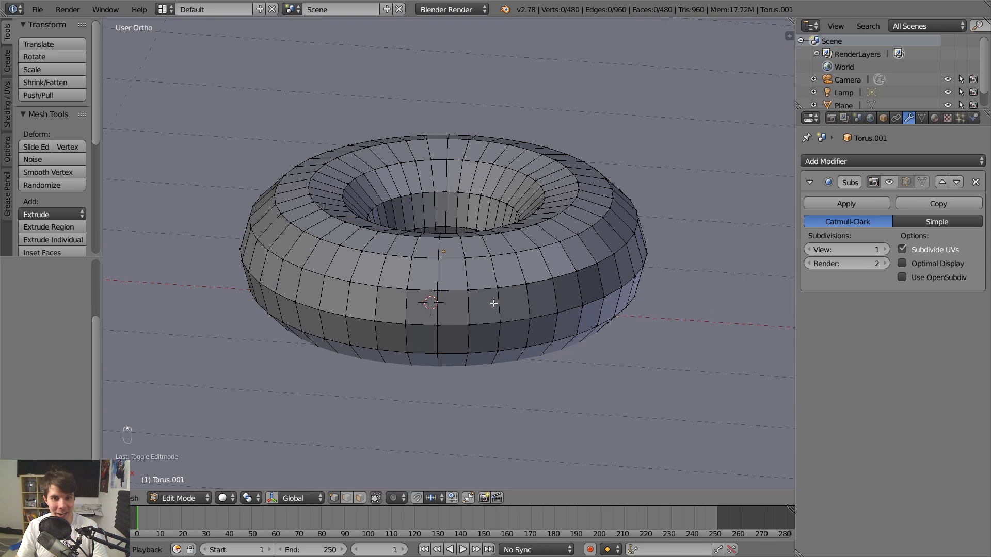
# Examine the torus's face rows and edge loops from above and from the side.
pyautogui.scroll(1, 494, 303)
pyautogui.scroll(-1, 494, 304)
pyautogui.scroll(2, 454, 305)
pyautogui.scroll(-2, 433, 310)
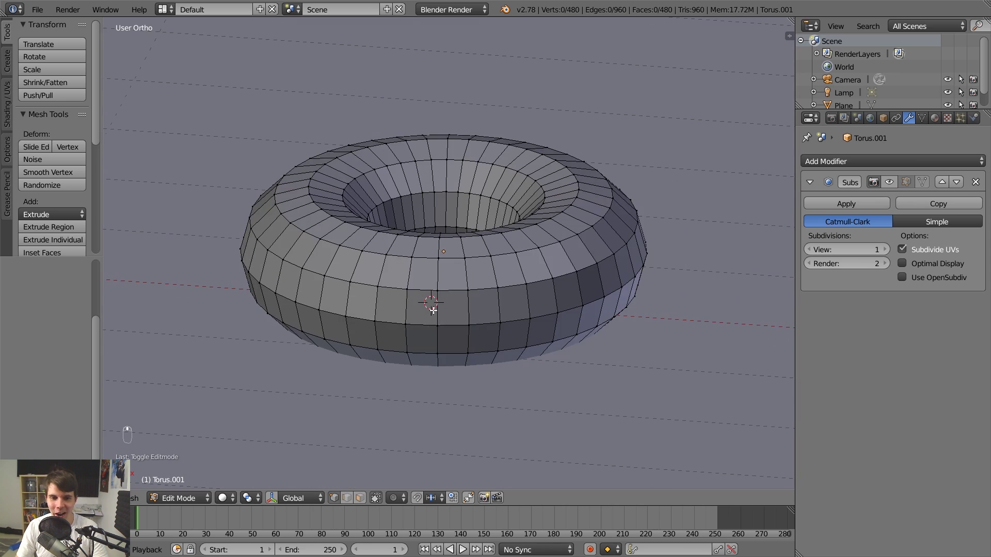
pyautogui.moveTo(400, 299); pyautogui.dragTo(441, 273, button='middle')
pyautogui.scroll(-1, 405, 283)
pyautogui.scroll(2, 406, 282)
pyautogui.scroll(-1, 411, 275)
pyautogui.scroll(1, 442, 274)
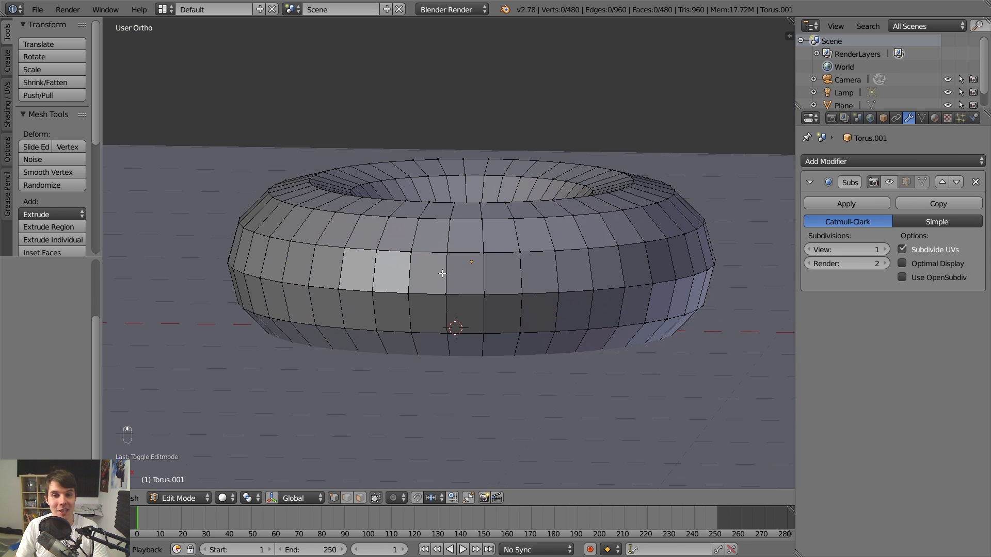
pyautogui.scroll(1, 425, 307)
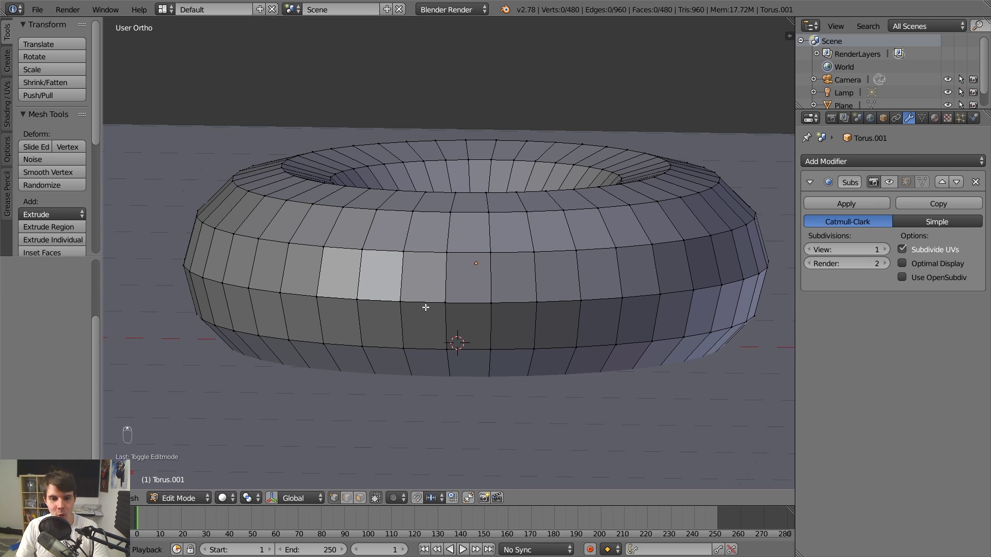
# Select the seven edge loops from the torus's outer middle, over the top, to the inside of the hole.
pyautogui.keyDown('alt'); pyautogui.rightClick(426, 300); pyautogui.keyUp('alt')
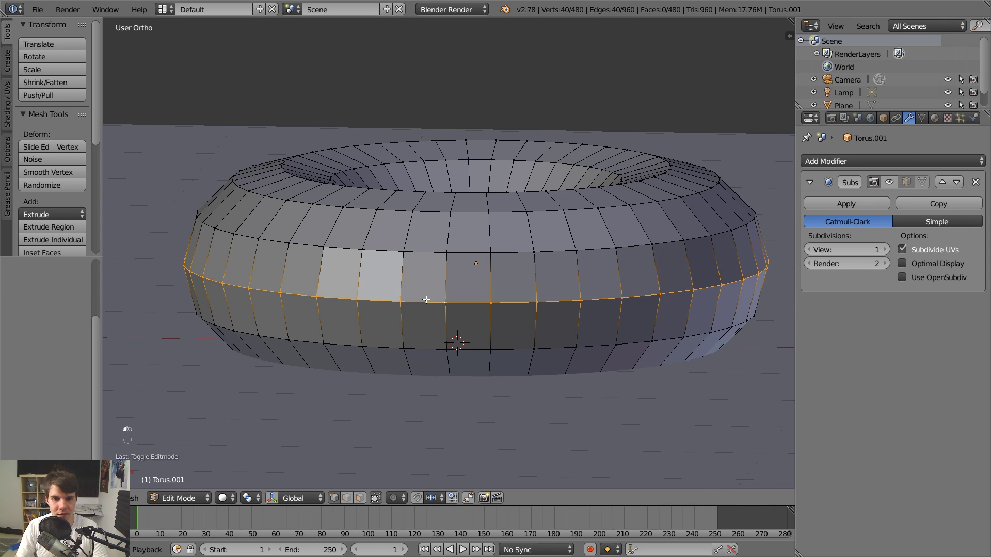
pyautogui.keyDown('alt'); pyautogui.keyDown('shift'); pyautogui.click(434, 254); pyautogui.keyUp('shift'); pyautogui.keyUp('alt')
pyautogui.keyDown('alt'); pyautogui.keyDown('shift'); pyautogui.click(440, 211); pyautogui.keyUp('shift'); pyautogui.keyUp('alt')
pyautogui.keyDown('alt'); pyautogui.keyDown('shift'); pyautogui.click(438, 192); pyautogui.keyUp('shift'); pyautogui.keyUp('alt')
pyautogui.keyDown('alt'); pyautogui.keyDown('shift'); pyautogui.click(381, 167); pyautogui.keyUp('shift'); pyautogui.keyUp('alt')
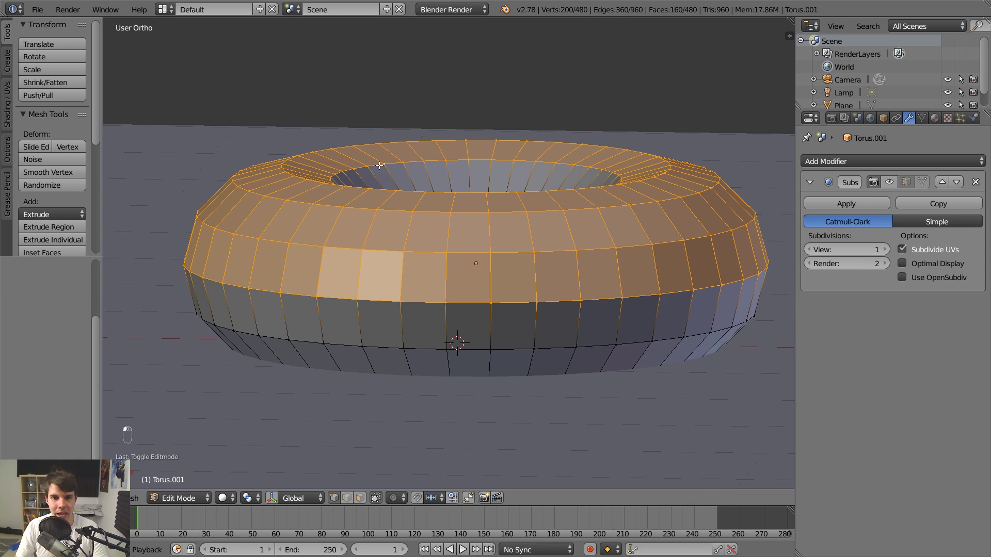
pyautogui.moveTo(414, 174); pyautogui.dragTo(439, 203, button='middle')
pyautogui.keyDown('alt'); pyautogui.keyDown('shift'); pyautogui.rightClick(449, 193); pyautogui.keyUp('shift'); pyautogui.keyUp('alt')
pyautogui.keyDown('alt'); pyautogui.keyDown('shift'); pyautogui.rightClick(453, 238); pyautogui.keyUp('shift'); pyautogui.keyUp('alt')
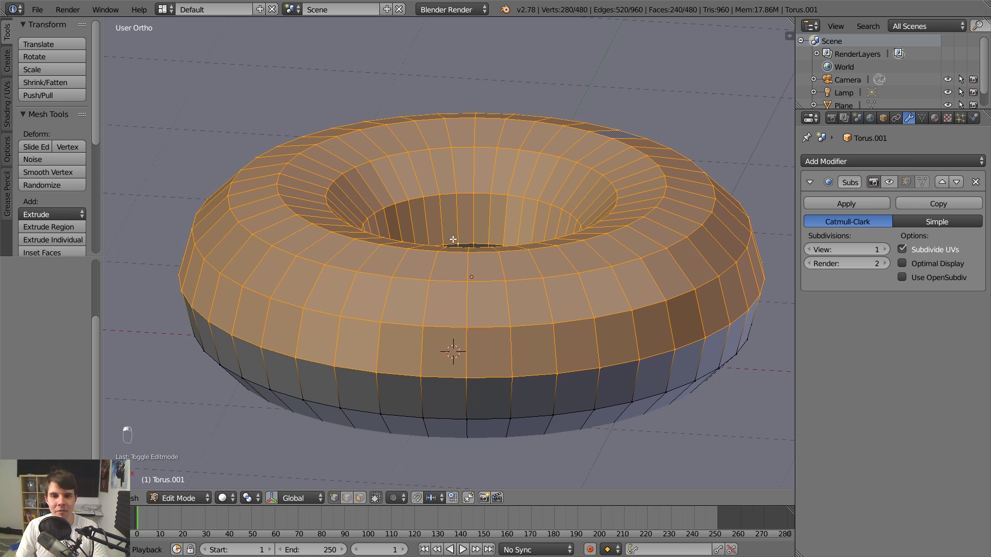
pyautogui.scroll(-3, 509, 190)
pyautogui.scroll(2, 512, 187)
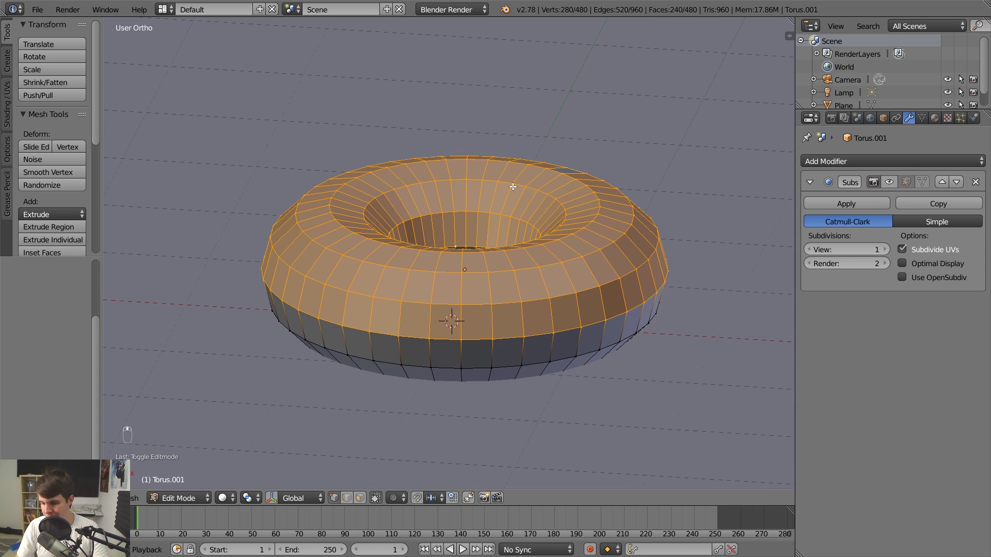
# In front wireframe view, deselect everything and box-select the upper half of the torus, including its middle edge loop.
pyautogui.press('KP_1')
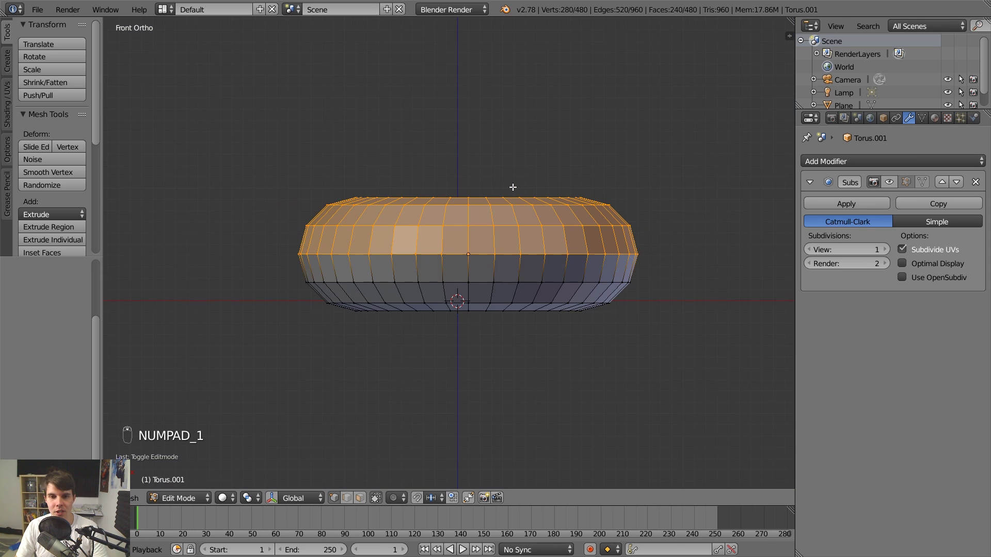
pyautogui.press('z')
pyautogui.press('a')
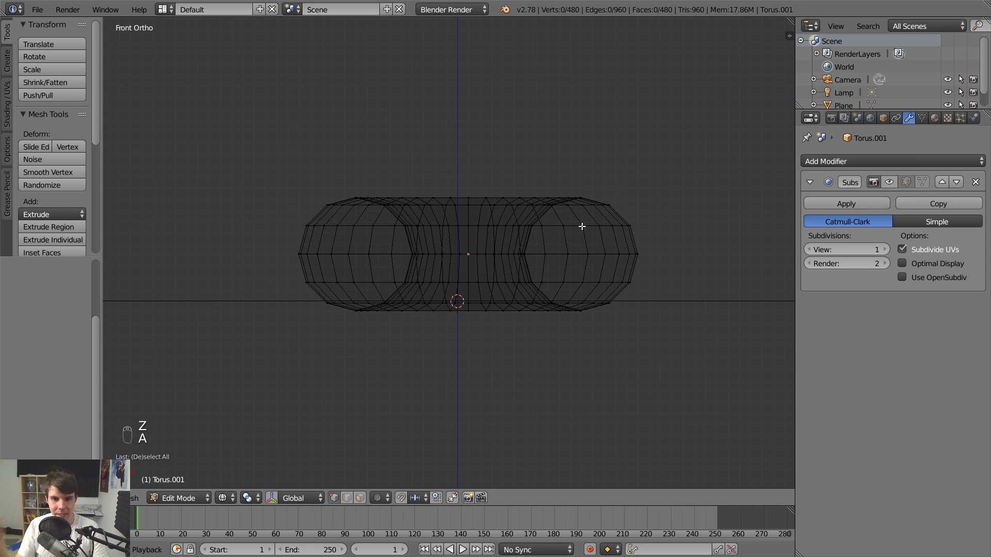
pyautogui.press('z')
pyautogui.press('z')
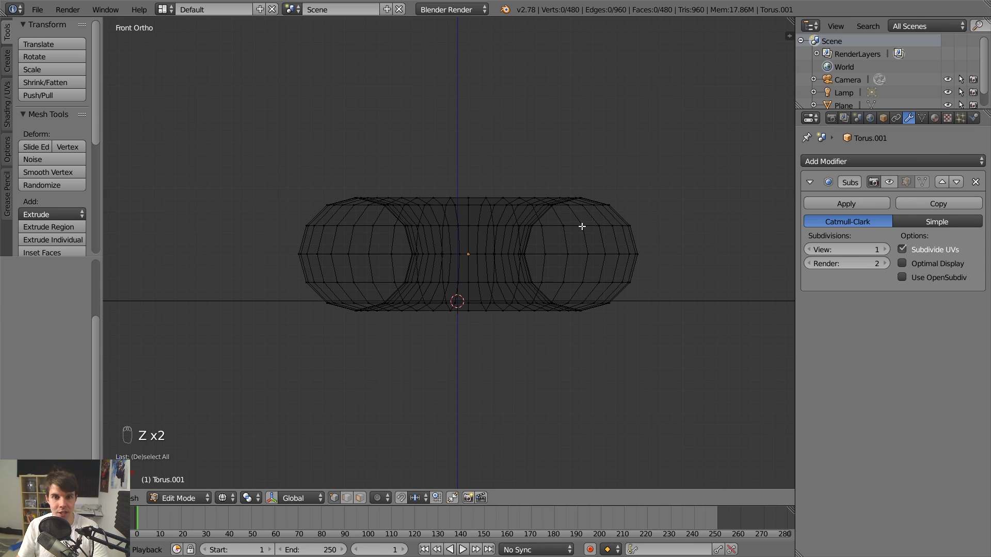
pyautogui.press('b')
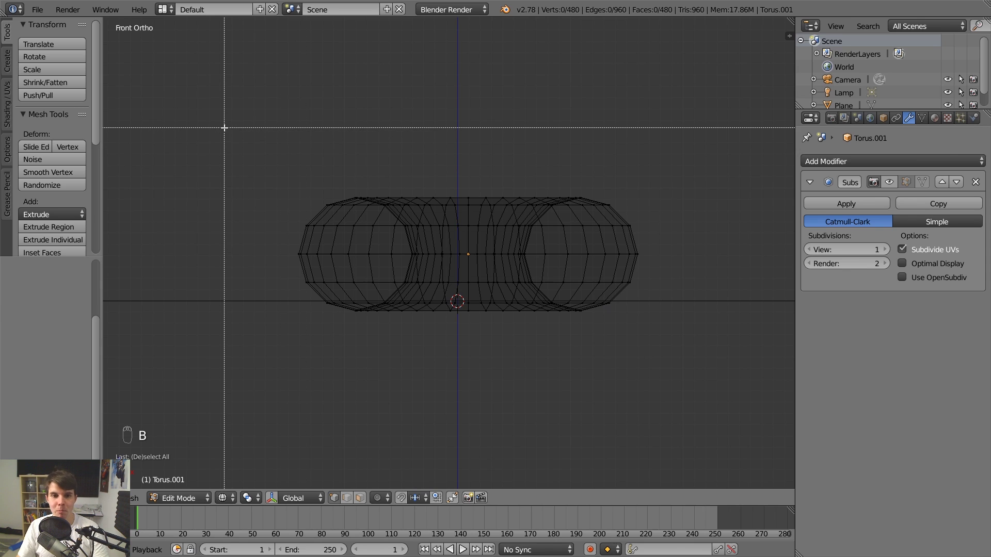
pyautogui.moveTo(223, 127); pyautogui.dragTo(743, 280)
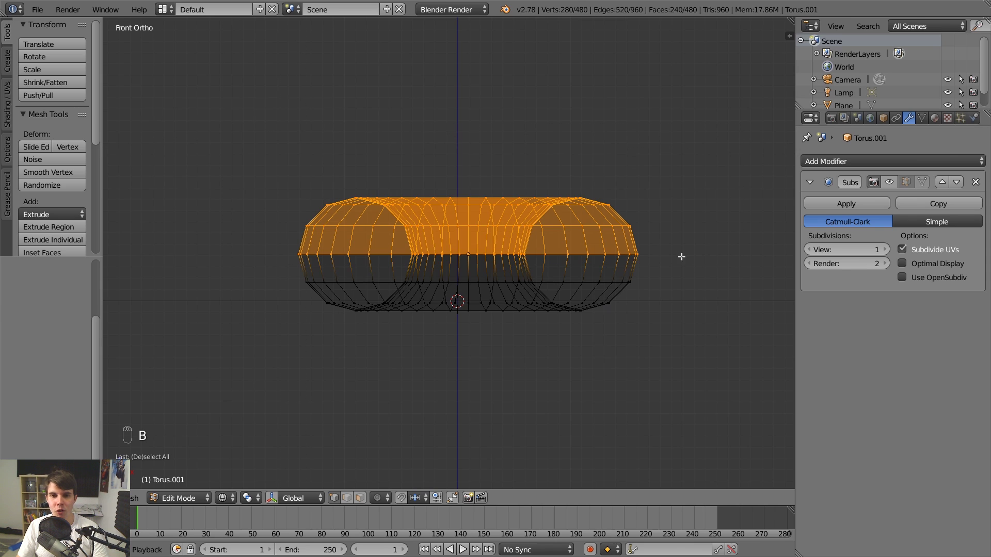
# Return to solid shading and duplicate the selected upper half of the torus, leaving the copy in place.
pyautogui.moveTo(681, 257)
pyautogui.mouseDown(button='middle')
pyautogui.moveTo(611, 210)
pyautogui.moveTo(573, 239)
pyautogui.moveTo(553, 302)
pyautogui.moveTo(497, 226)
pyautogui.moveTo(465, 234)
pyautogui.moveTo(584, 213)
pyautogui.moveTo(582, 241)
pyautogui.moveTo(573, 217)
pyautogui.moveTo(558, 233)
pyautogui.mouseUp(button='middle')
pyautogui.press('z')
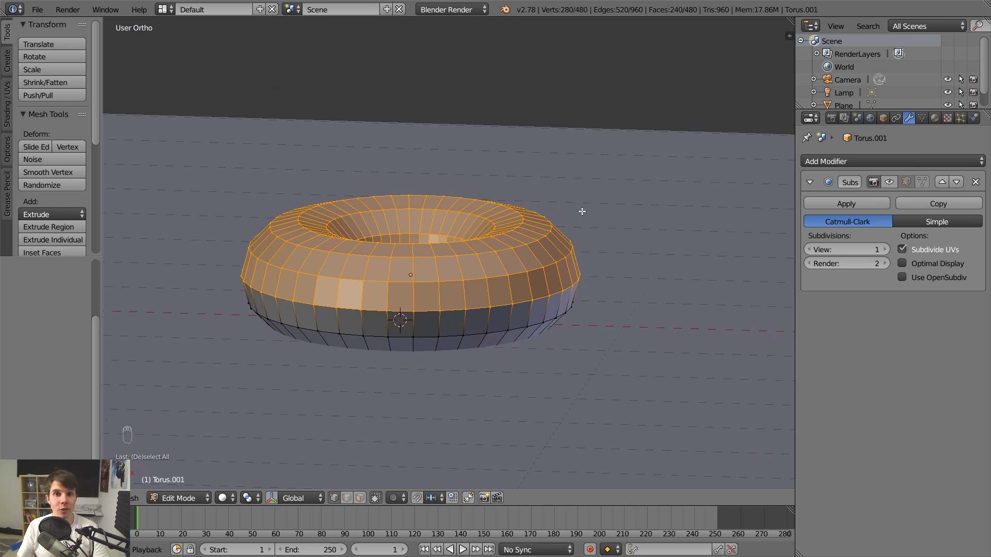
pyautogui.scroll(-3, 582, 212)
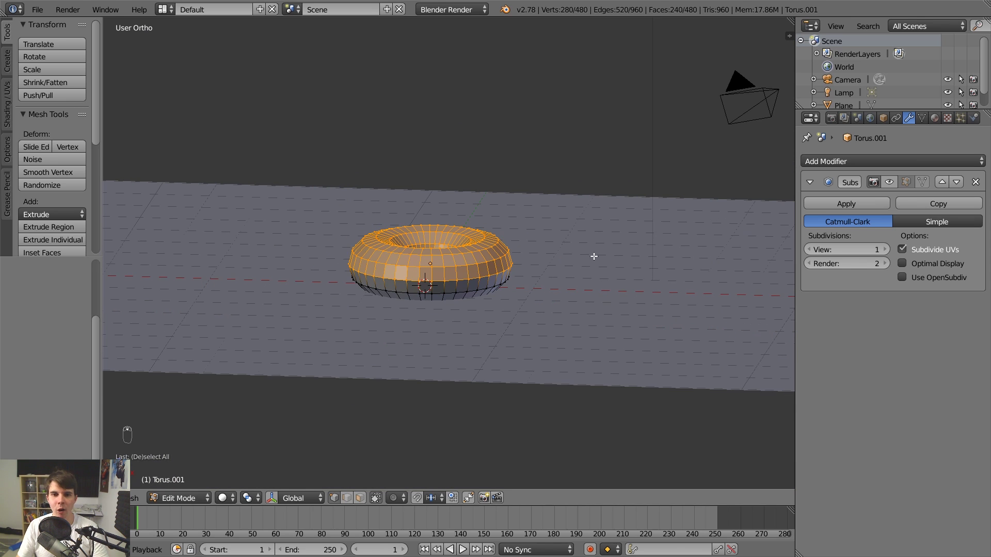
pyautogui.scroll(5, 594, 258)
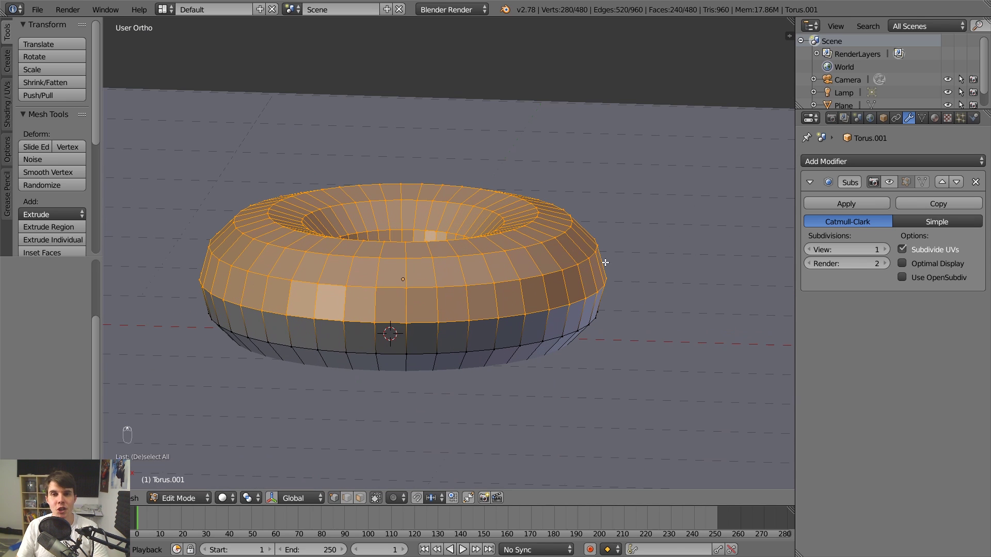
pyautogui.hotkey('shift', 'd')
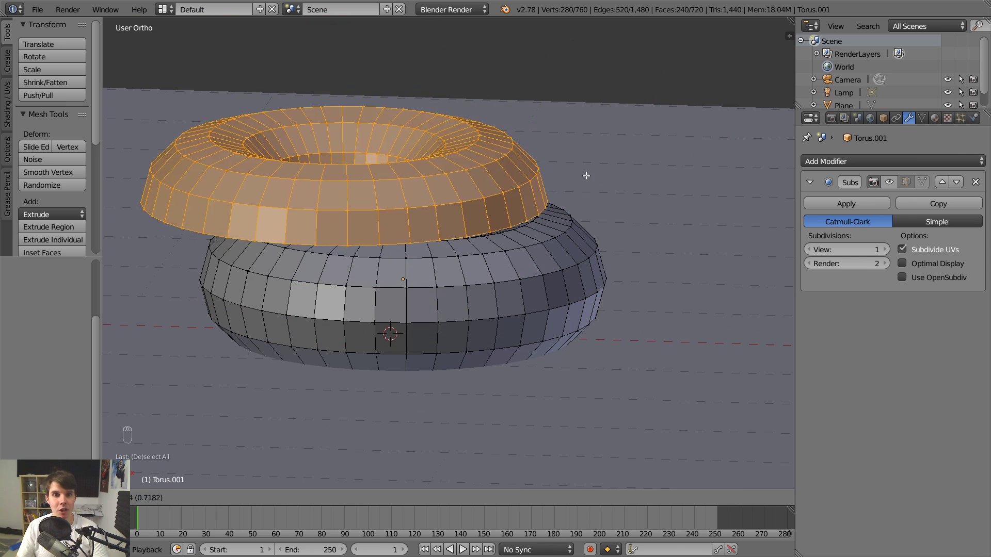
pyautogui.rightClick(704, 205)
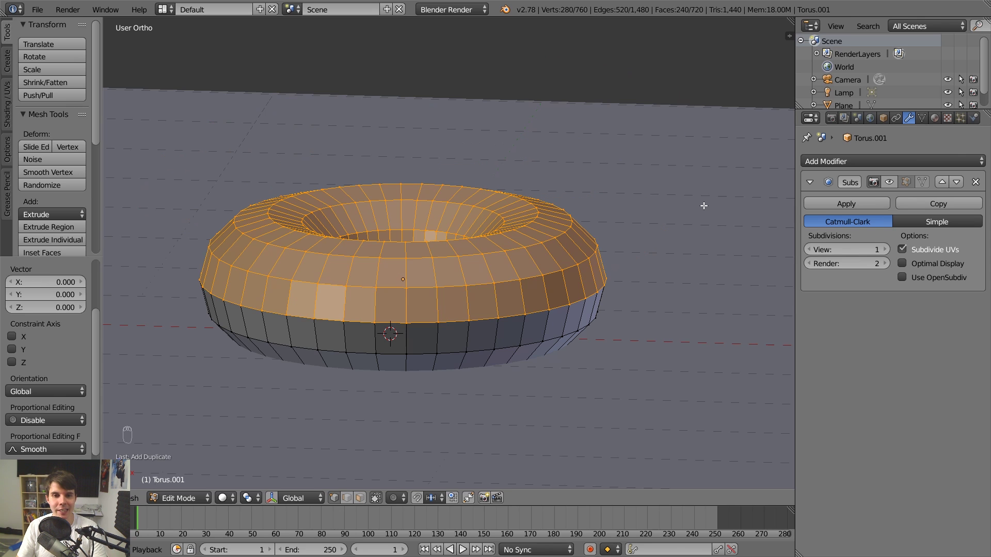
# Examine the duplicated upper shell where it overlaps the original torus surface.
pyautogui.scroll(-1, 607, 255)
pyautogui.moveTo(478, 251); pyautogui.dragTo(461, 256, button='middle')
pyautogui.keyDown('shift'); pyautogui.moveTo(462, 256); pyautogui.dragTo(582, 210, button='middle'); pyautogui.keyUp('shift')
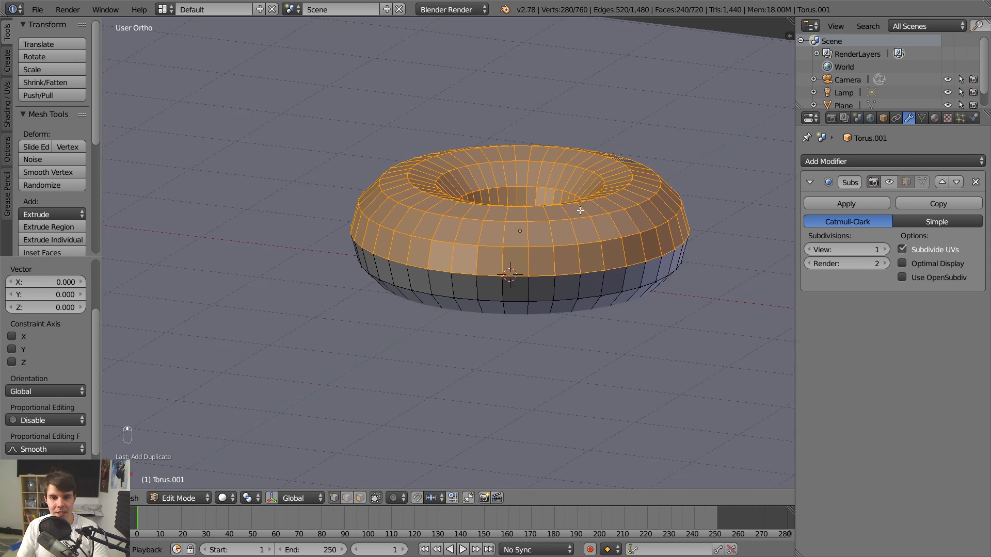
pyautogui.scroll(4, 563, 222)
pyautogui.moveTo(464, 212); pyautogui.dragTo(420, 241, button='middle')
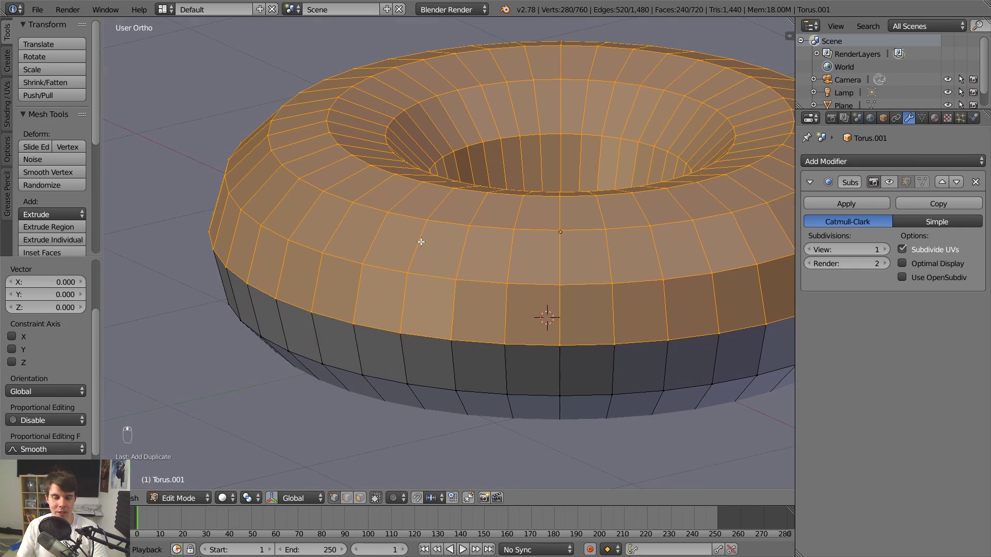
pyautogui.scroll(-4, 420, 240)
pyautogui.scroll(2, 420, 240)
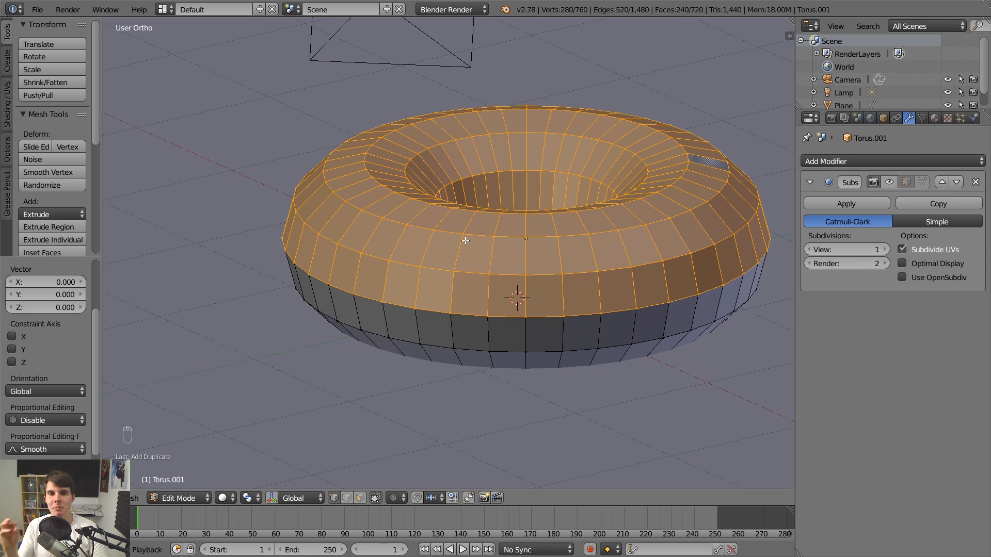
pyautogui.scroll(3, 462, 242)
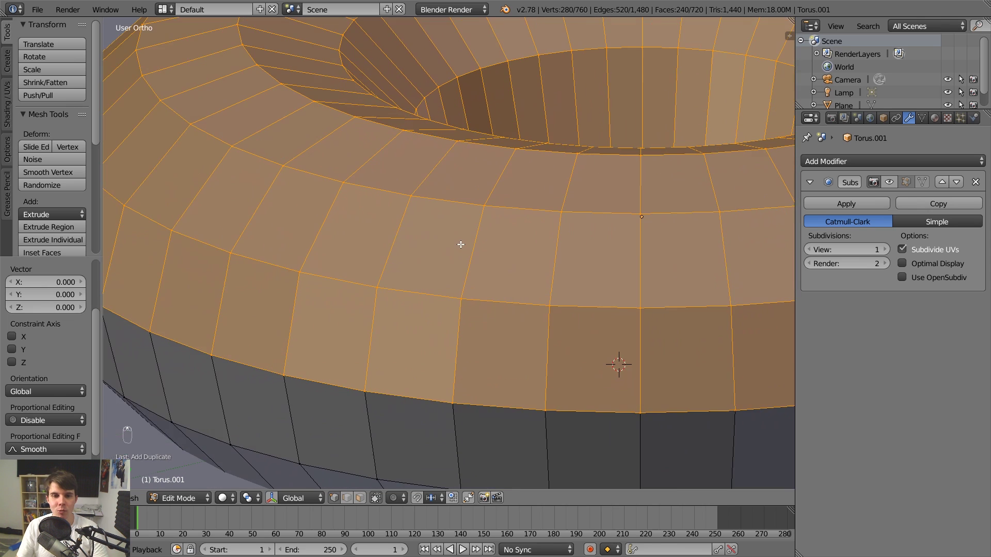
# Deselect everything, select a single vertex on the torus's upper outer surface and try moving it to check the overlapping layers.
pyautogui.moveTo(460, 244)
pyautogui.mouseDown(button='middle')
pyautogui.moveTo(449, 239)
pyautogui.moveTo(431, 283)
pyautogui.moveTo(497, 165)
pyautogui.moveTo(460, 248)
pyautogui.mouseUp(button='middle')
pyautogui.press('a')
pyautogui.scroll(3, 434, 283)
pyautogui.click(353, 309)
pyautogui.scroll(1, 356, 304)
pyautogui.scroll(1, 497, 166)
pyautogui.scroll(2, 497, 165)
pyautogui.scroll(-2, 498, 165)
pyautogui.scroll(-3, 455, 252)
pyautogui.scroll(4, 454, 252)
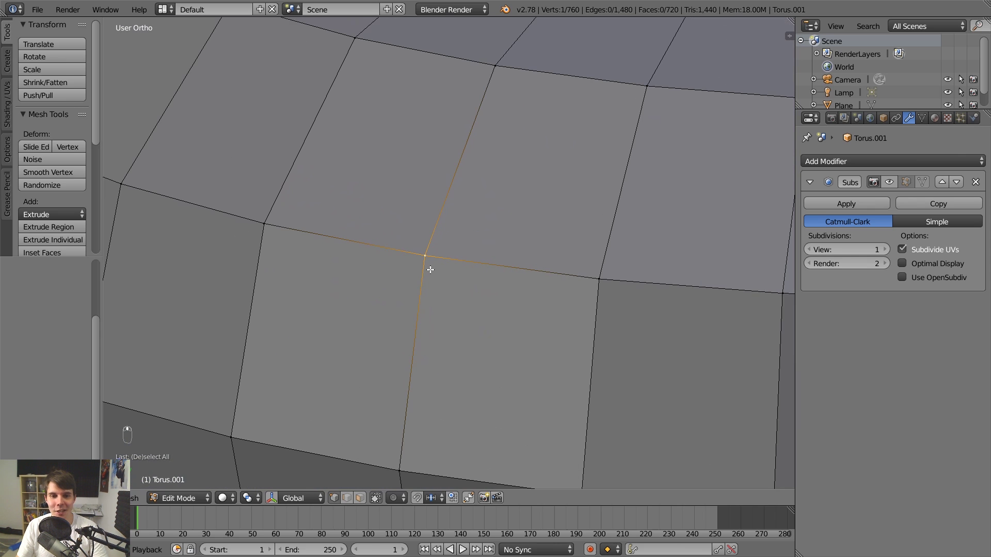
pyautogui.press('z')
pyautogui.press('z')
pyautogui.press('g')
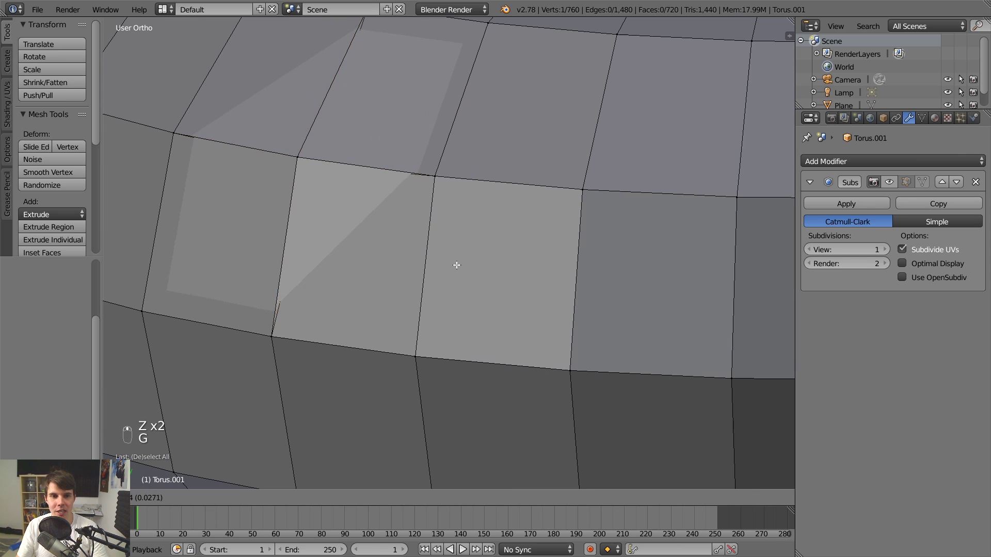
pyautogui.rightClick(443, 254)
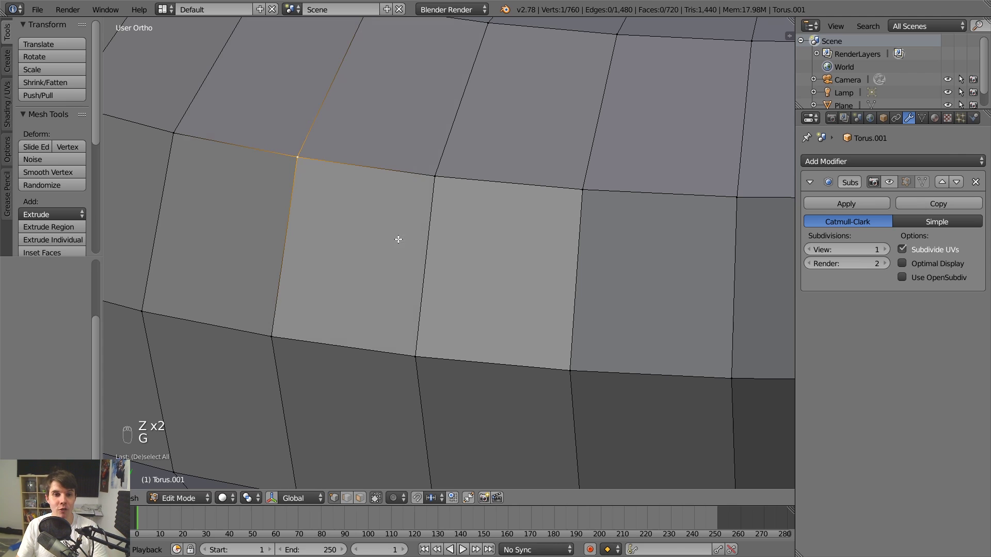
# Select the four corner vertices of one face on the torus's upper outer surface and try moving them away from the layer beneath.
pyautogui.keyDown('shift'); pyautogui.moveTo(374, 200); pyautogui.dragTo(478, 284, button='middle'); pyautogui.keyUp('shift')
pyautogui.rightClick(277, 204)
pyautogui.keyDown('shift'); pyautogui.rightClick(361, 71); pyautogui.keyUp('shift')
pyautogui.keyDown('shift'); pyautogui.rightClick(438, 101); pyautogui.keyUp('shift')
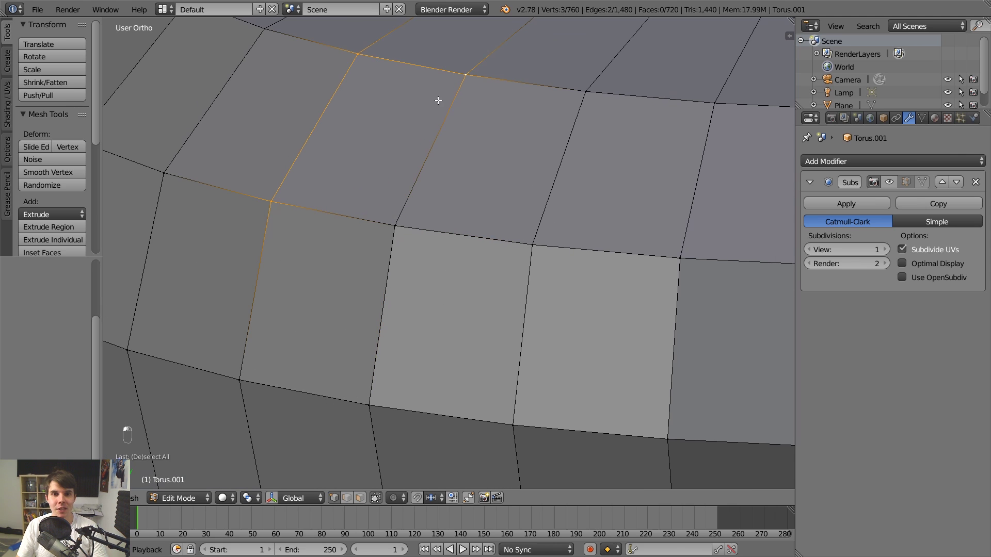
pyautogui.keyDown('shift'); pyautogui.rightClick(394, 226); pyautogui.keyUp('shift')
pyautogui.scroll(-2, 431, 223)
pyautogui.press('g')
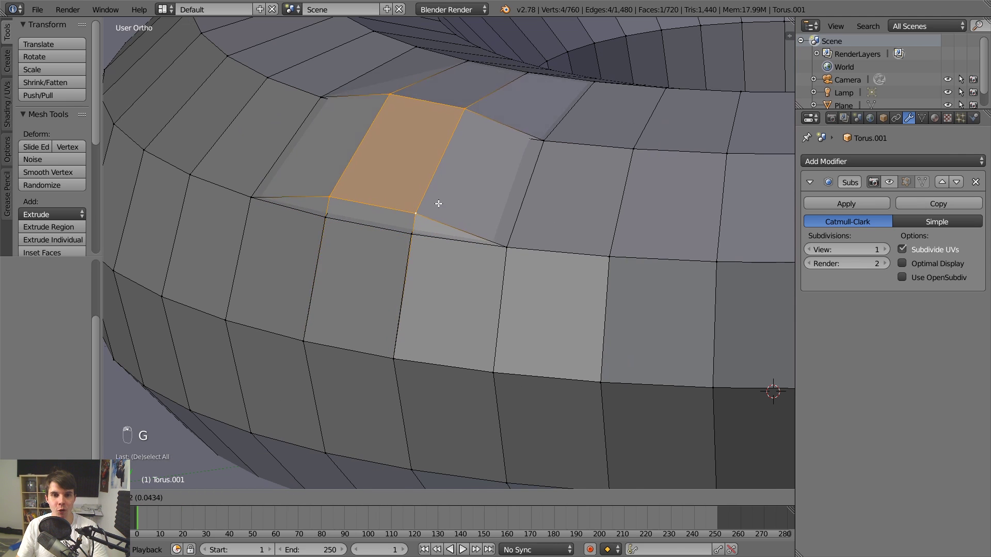
pyautogui.click(438, 217)
# Check the overlapping torus surface in Object Mode and return to Edit Mode to examine its mesh.
pyautogui.scroll(-3, 442, 219)
pyautogui.press('Tab')
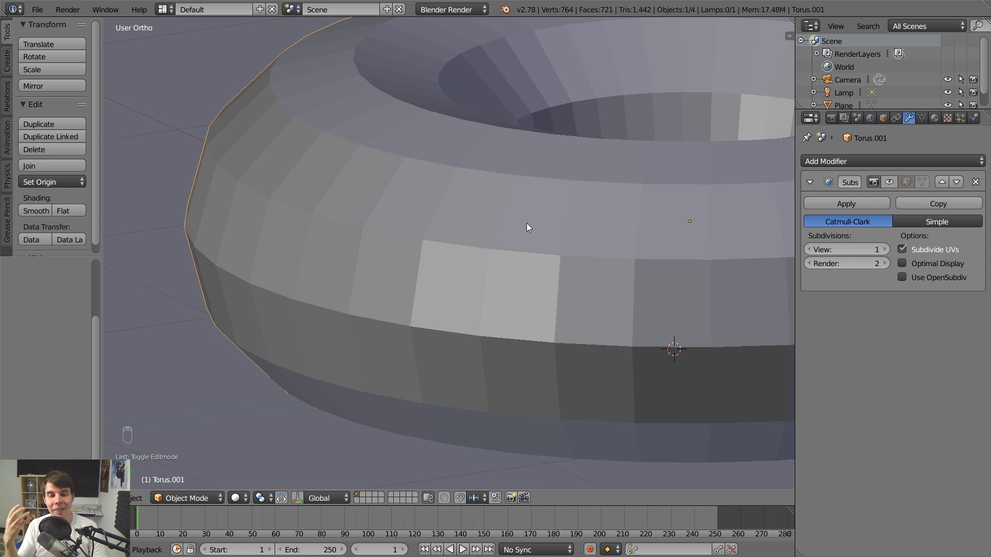
pyautogui.press('Tab')
pyautogui.scroll(-2, 526, 223)
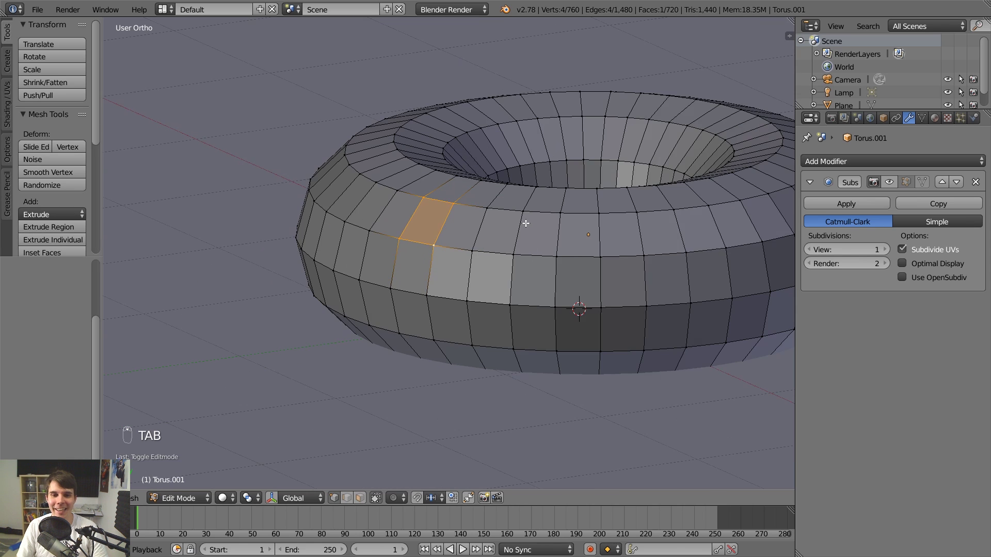
pyautogui.scroll(2, 527, 223)
pyautogui.moveTo(526, 223); pyautogui.dragTo(497, 234, button='middle')
pyautogui.scroll(-1, 496, 235)
# Deselect everything and pick individual vertices on the torus's outer surface in solid and wireframe shading.
pyautogui.press('a')
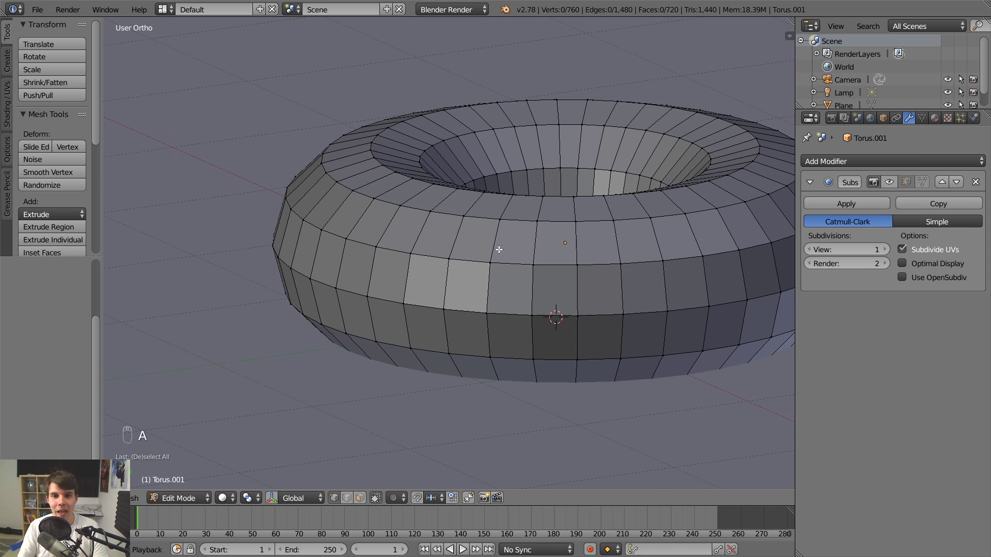
pyautogui.scroll(-1, 499, 250)
pyautogui.press('z')
pyautogui.press('z')
pyautogui.rightClick(416, 252)
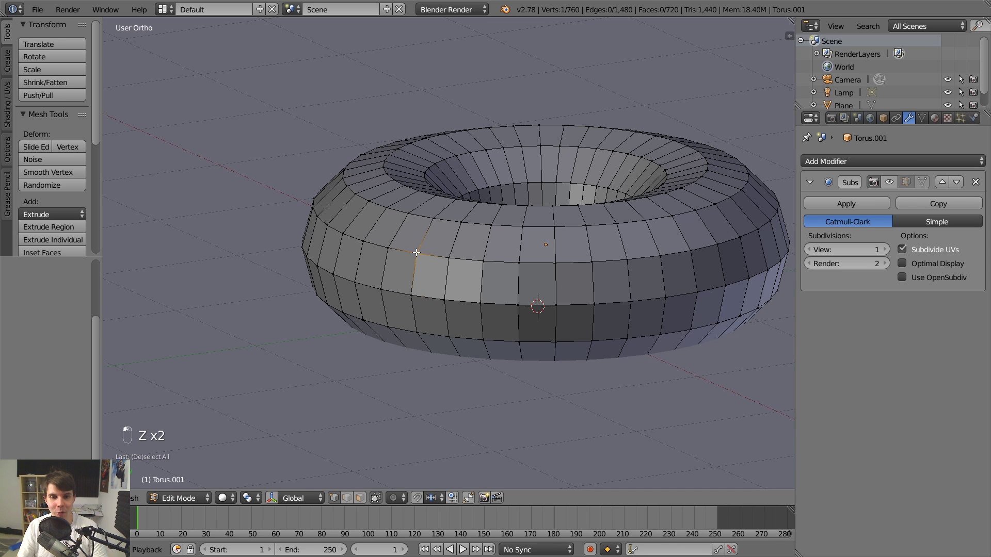
pyautogui.scroll(4, 401, 309)
pyautogui.press('z')
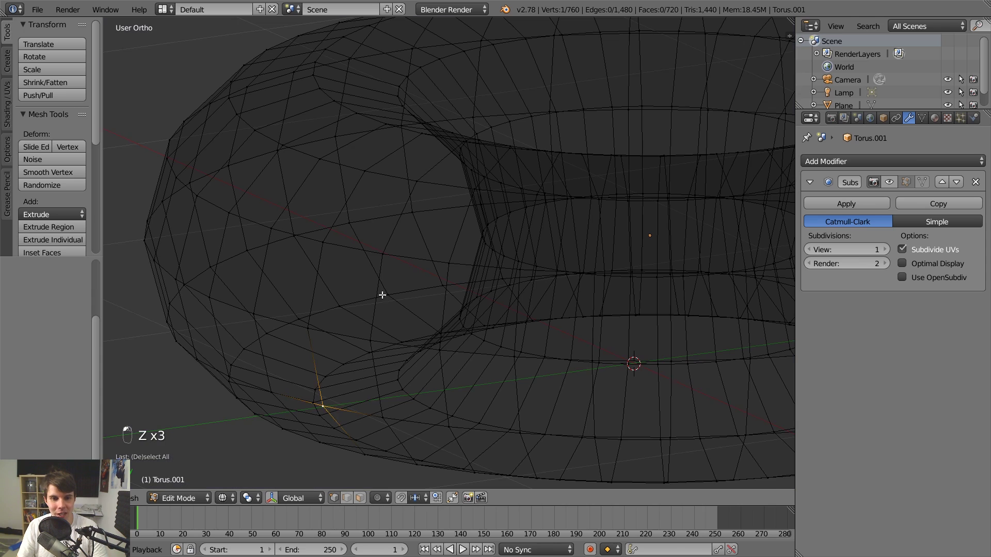
pyautogui.click(359, 232)
pyautogui.click(306, 238)
pyautogui.click(367, 190)
pyautogui.click(331, 165)
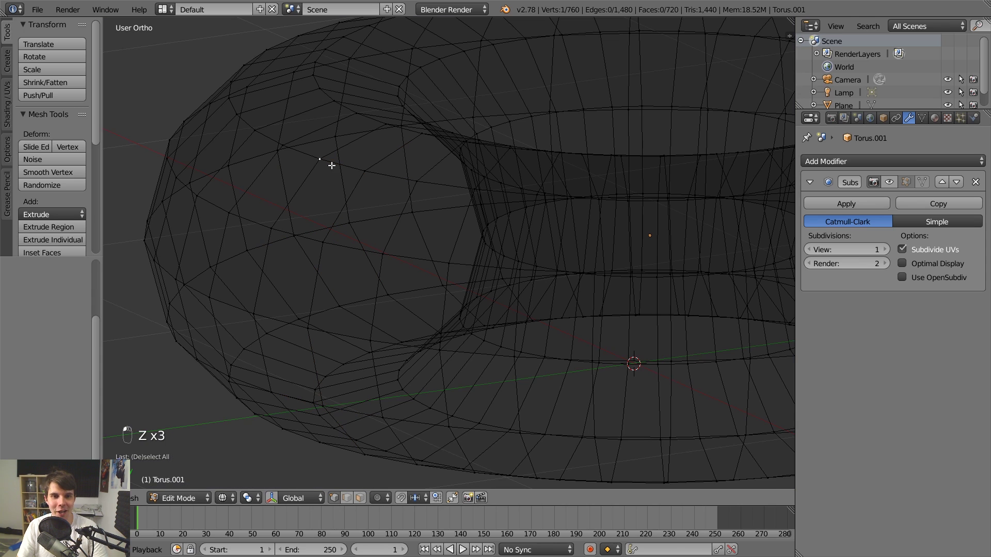
pyautogui.scroll(-6, 408, 155)
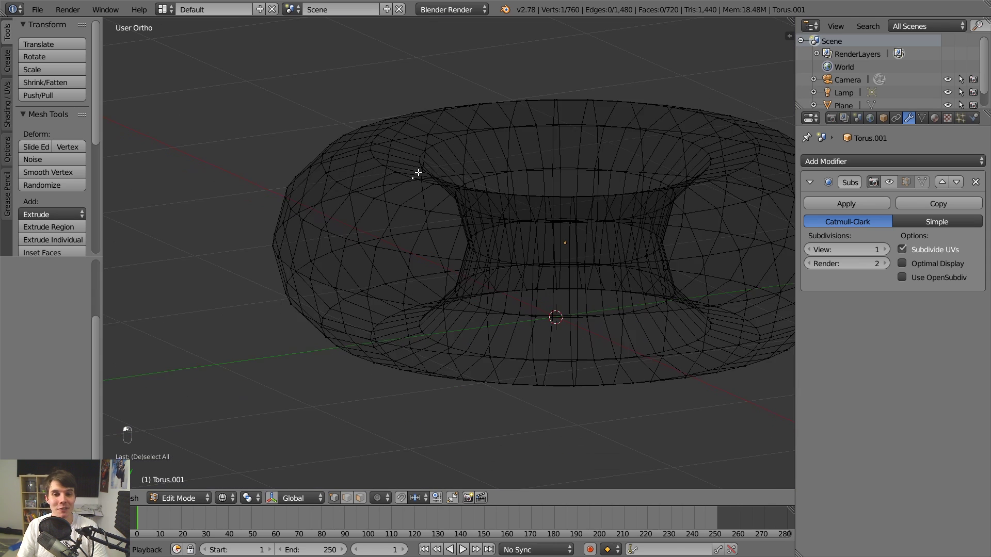
# Select the whole mesh and examine the overlapping shells in wireframe shading.
pyautogui.press('a')
pyautogui.press('a')
pyautogui.press('z')
pyautogui.press('z')
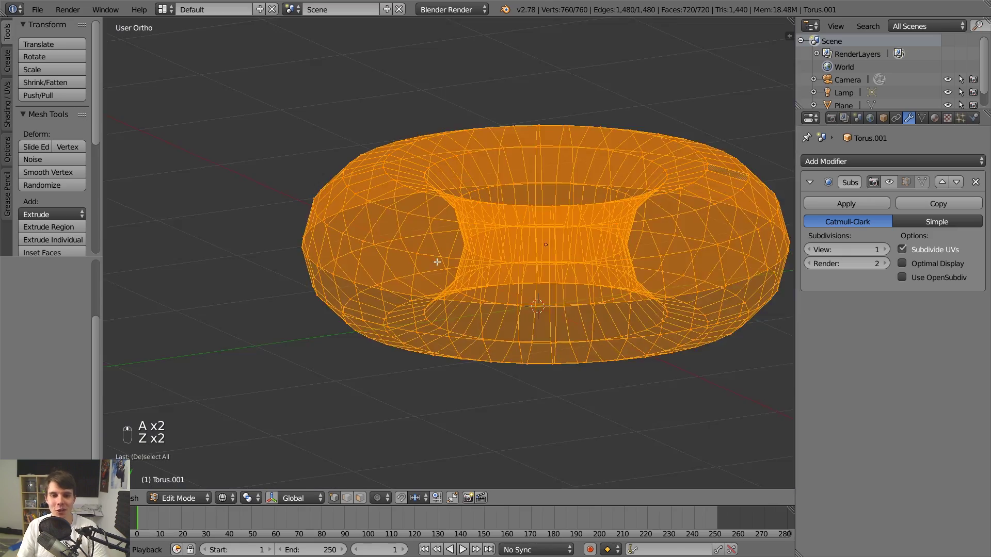
pyautogui.scroll(5, 429, 273)
pyautogui.scroll(-5, 423, 287)
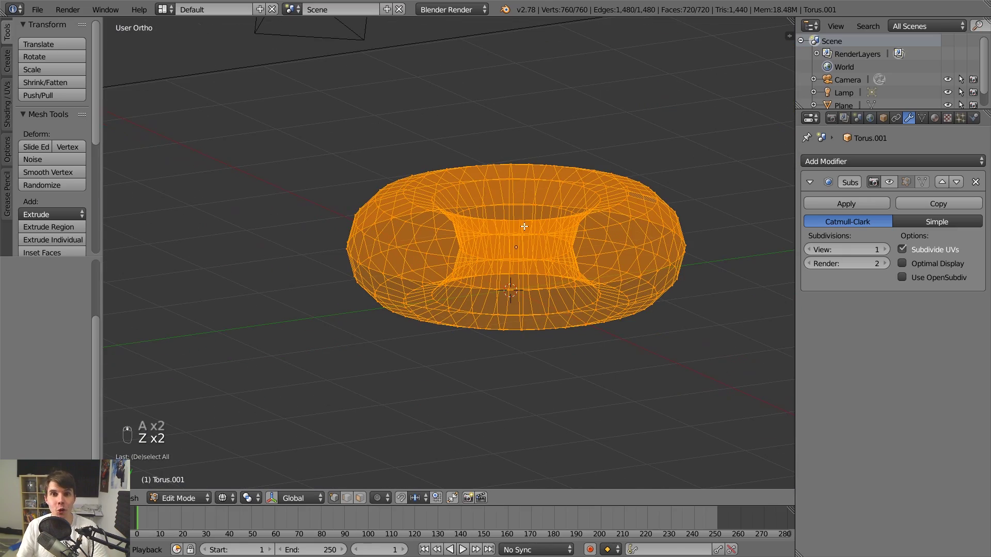
pyautogui.scroll(2, 468, 259)
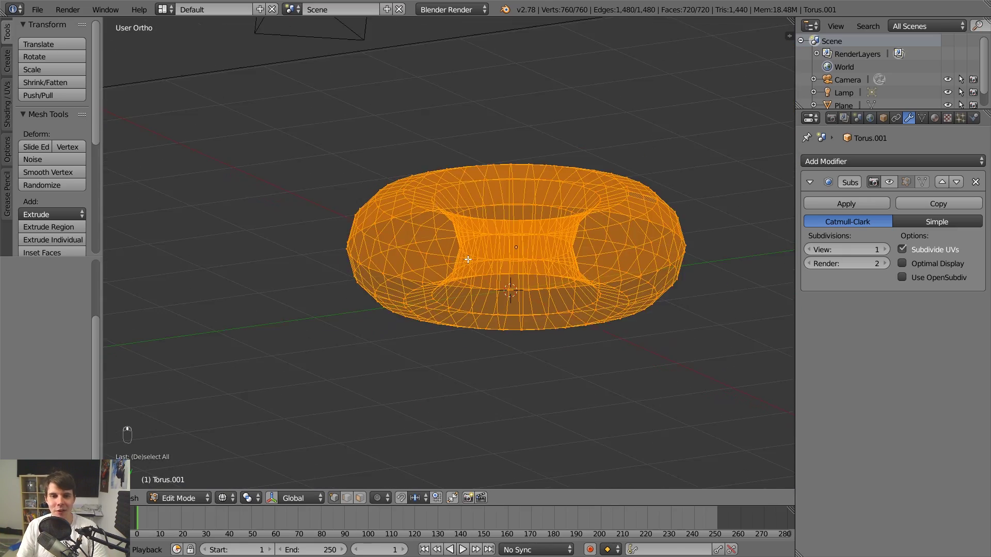
pyautogui.scroll(2, 402, 258)
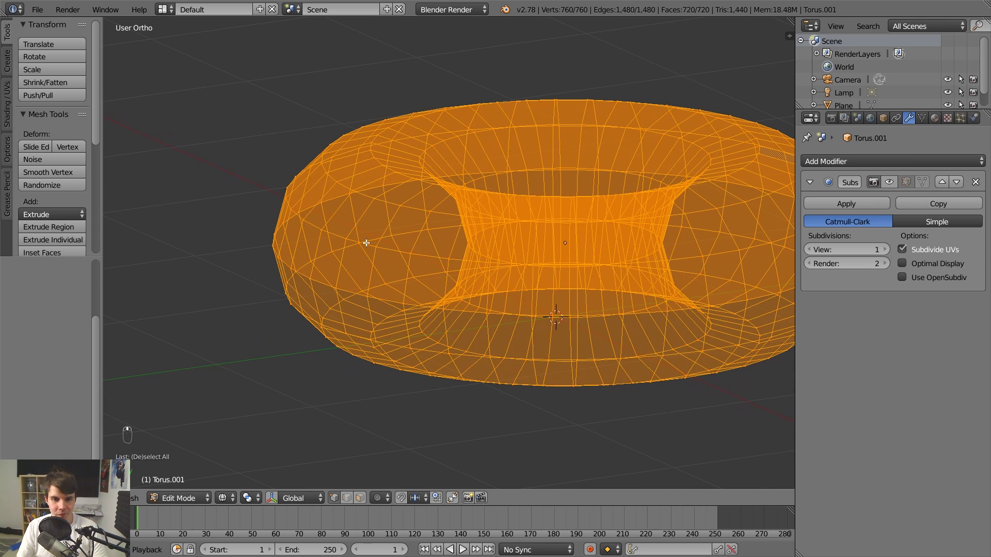
# Deselect everything, select the complete original torus as linked geometry and try moving it away from the upper shell.
pyautogui.press('a')
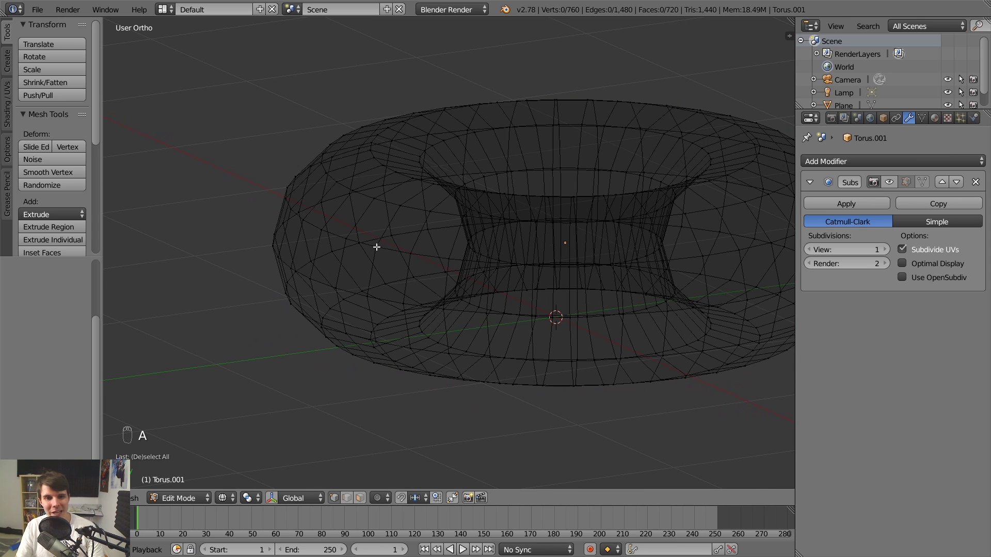
pyautogui.press('l')
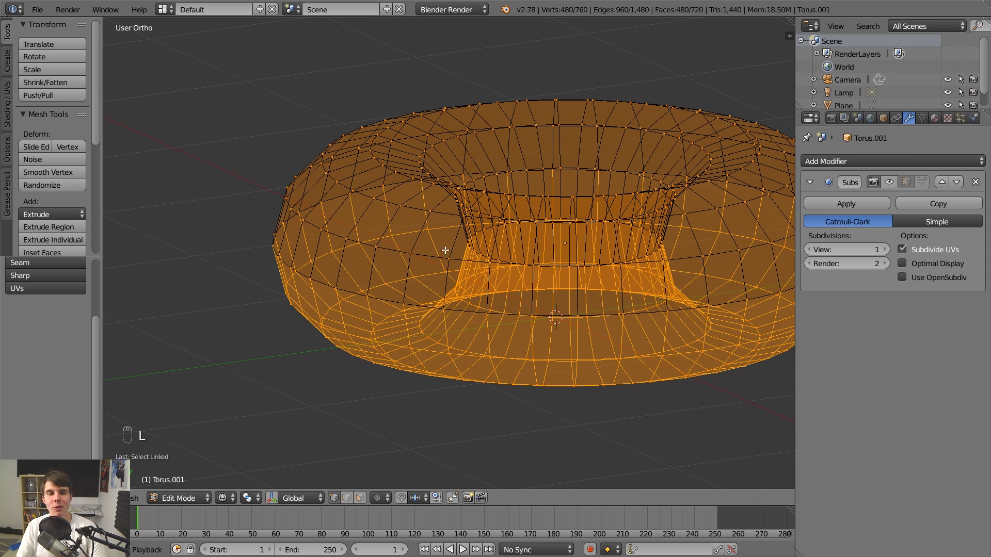
pyautogui.scroll(-2, 474, 250)
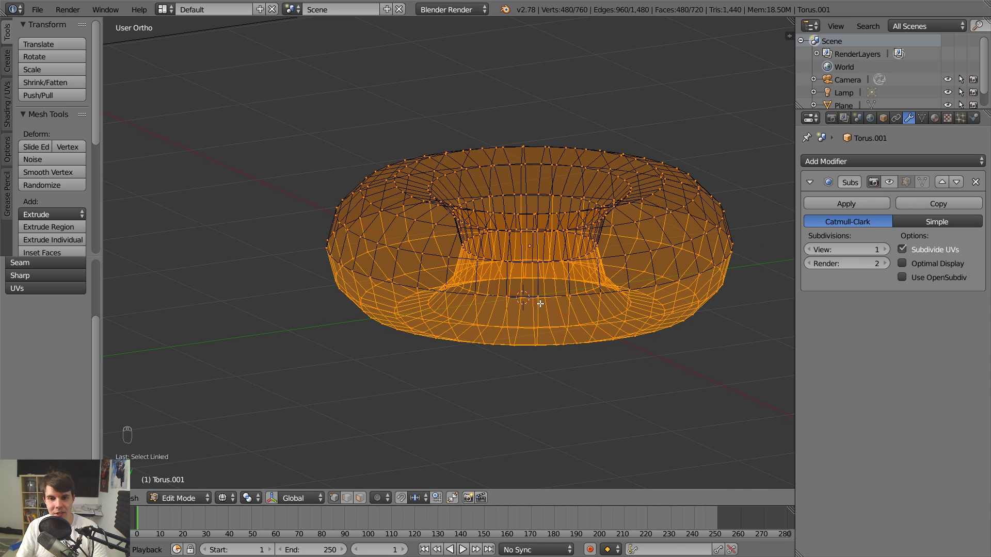
pyautogui.press('g')
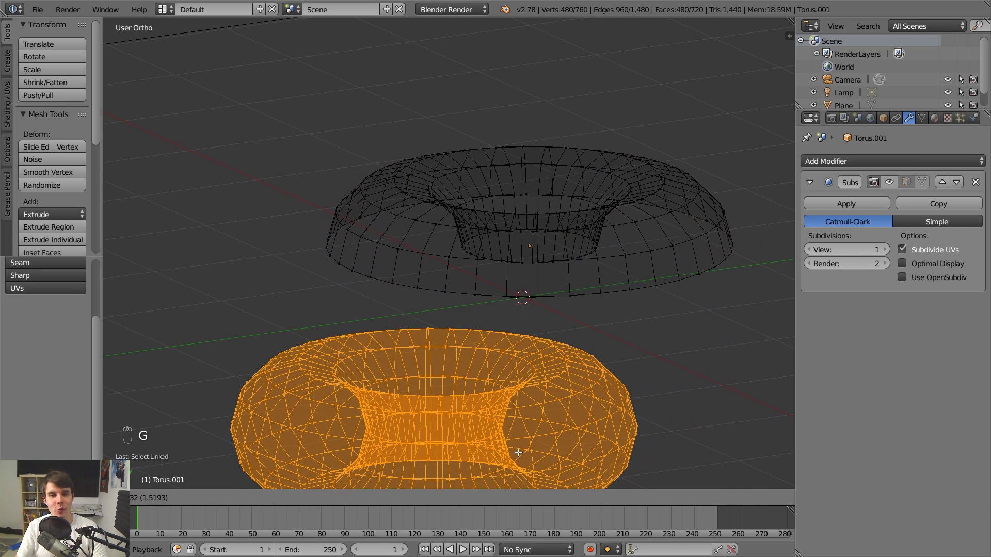
pyautogui.rightClick(519, 452)
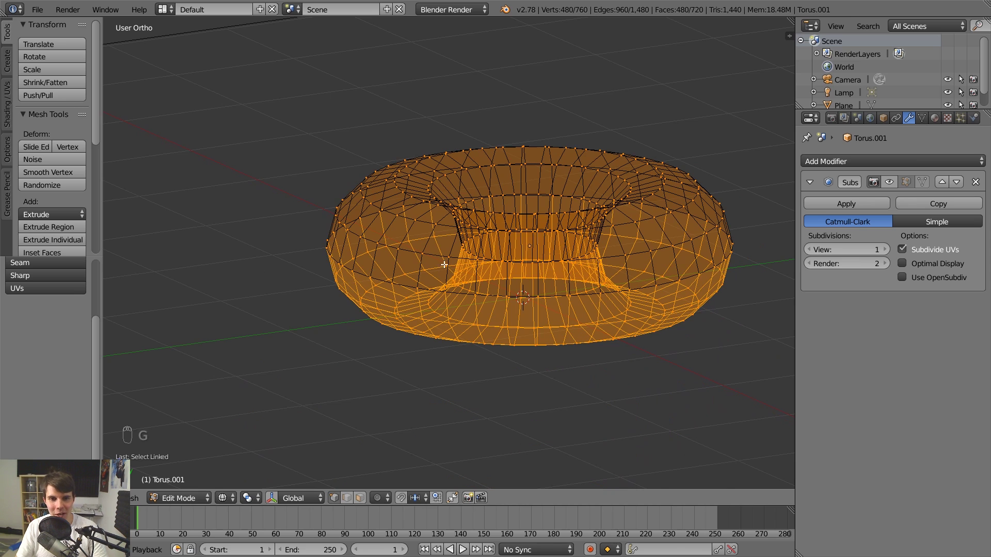
# Select everything linked to a vertex of the duplicated upper shell and try lifting the shell off the torus in solid shading.
pyautogui.scroll(2, 414, 253)
pyautogui.rightClick(378, 251)
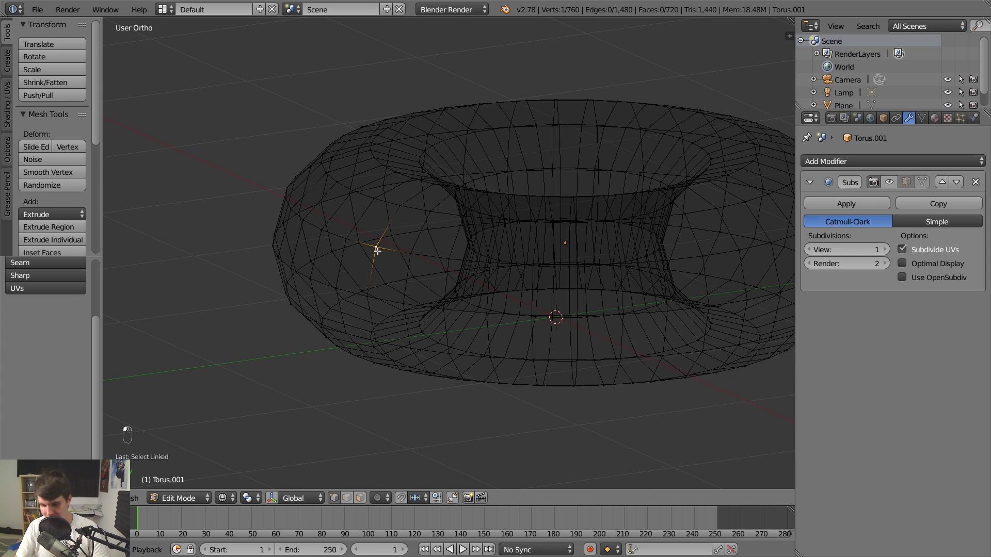
pyautogui.hotkey('ctrl', 'l')
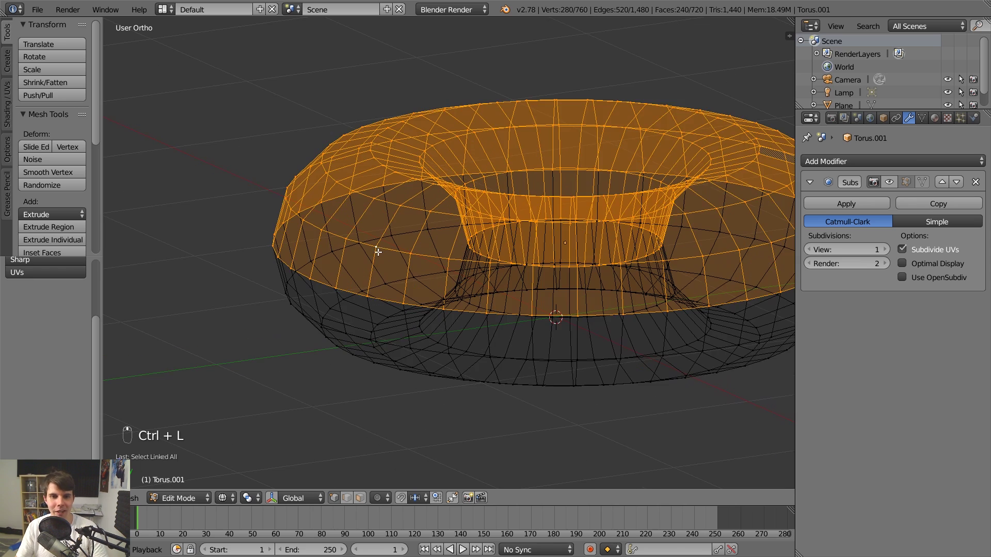
pyautogui.scroll(-5, 516, 258)
pyautogui.press('z')
pyautogui.press('g')
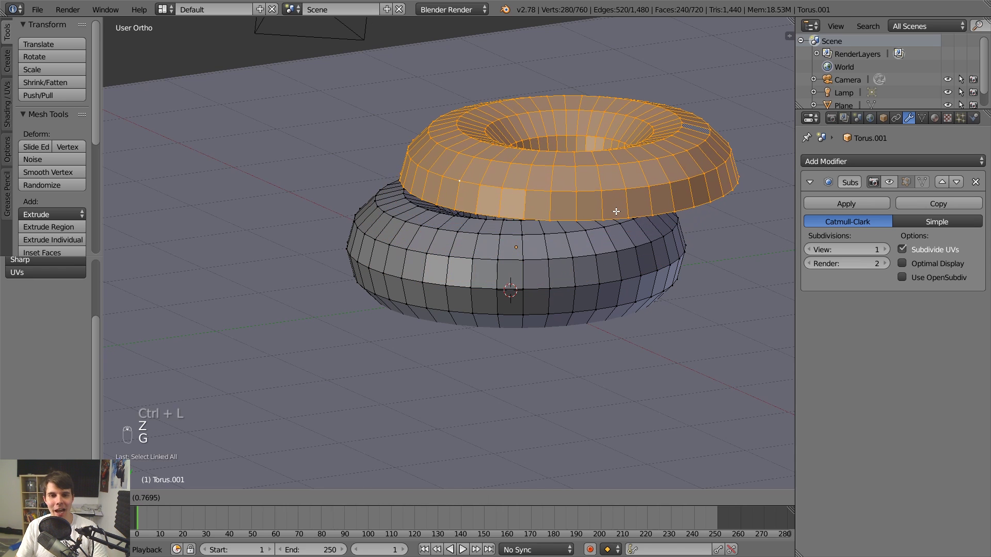
pyautogui.rightClick(617, 211)
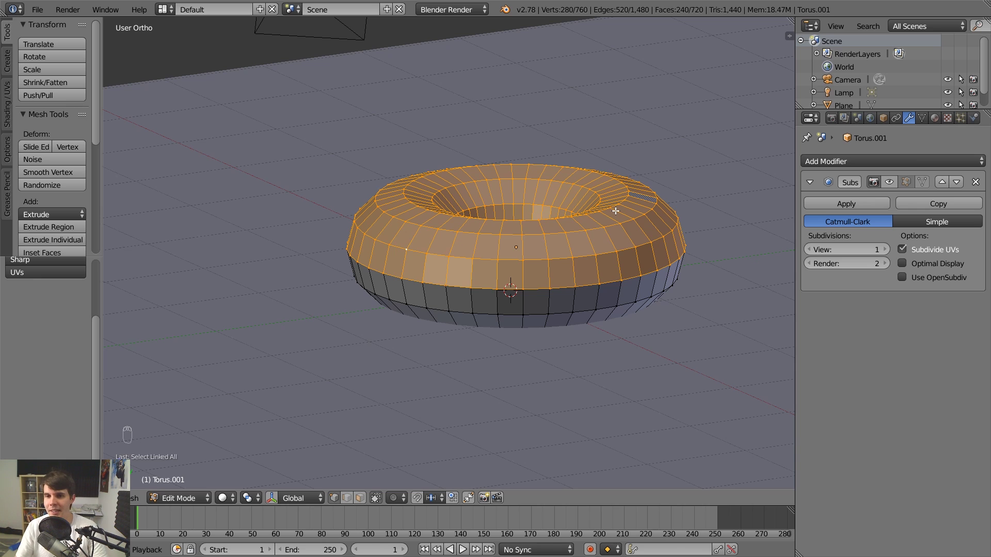
# Delete the selected upper shell and box-select the torus's upper half, including its middle edge loop, in front wireframe view.
pyautogui.press('x')
pyautogui.click(596, 232)
pyautogui.press('z')
pyautogui.press('KP_1')
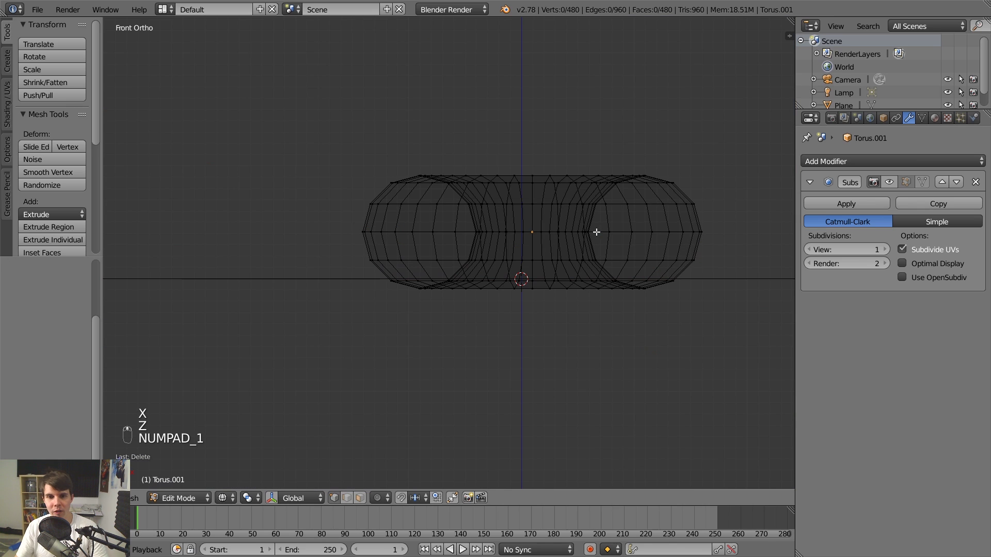
pyautogui.press('b')
pyautogui.moveTo(281, 128)
pyautogui.mouseDown()
pyautogui.moveTo(741, 248)
pyautogui.moveTo(733, 242)
pyautogui.mouseUp()
# Return to solid shading and duplicate the selected upper half of the torus, leaving the copy in its original place.
pyautogui.press('z')
pyautogui.moveTo(647, 243); pyautogui.dragTo(631, 250, button='middle')
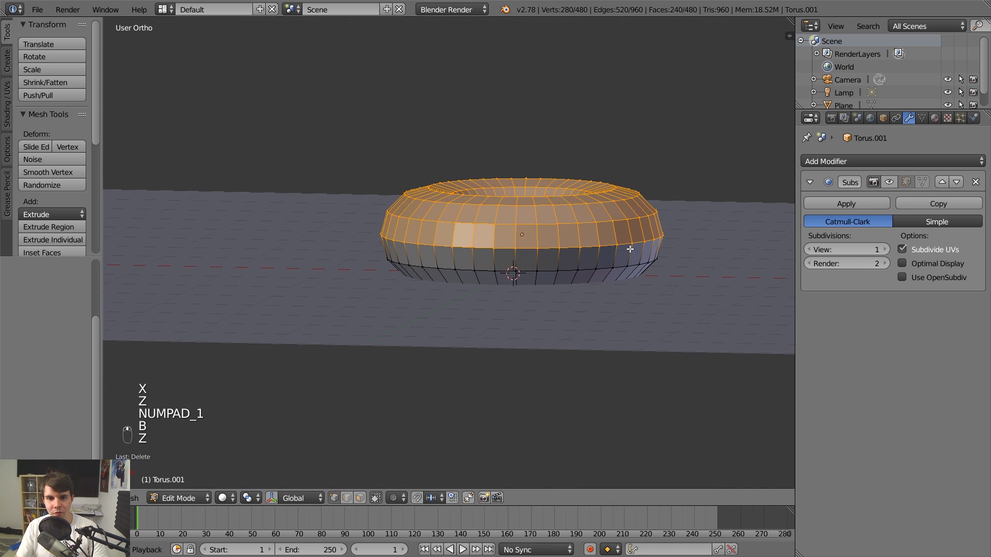
pyautogui.hotkey('shift', 'd')
pyautogui.rightClick(688, 110)
pyautogui.moveTo(688, 111); pyautogui.dragTo(626, 227, button='middle')
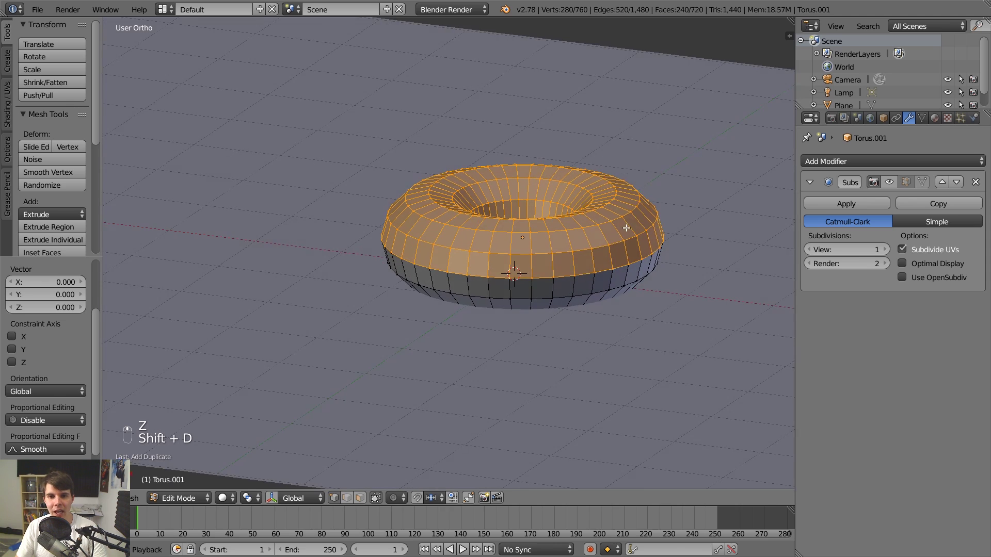
# Select single vertices one after another around the torus's outer surface to probe the overlapping layers.
pyautogui.scroll(2, 620, 245)
pyautogui.click(568, 317)
pyautogui.click(627, 314)
pyautogui.rightClick(688, 285)
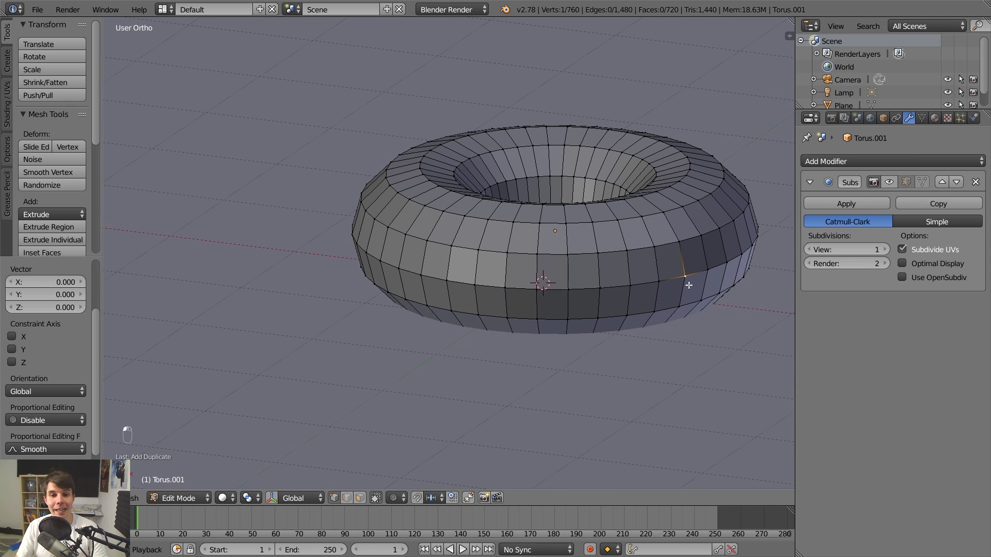
pyautogui.click(677, 224)
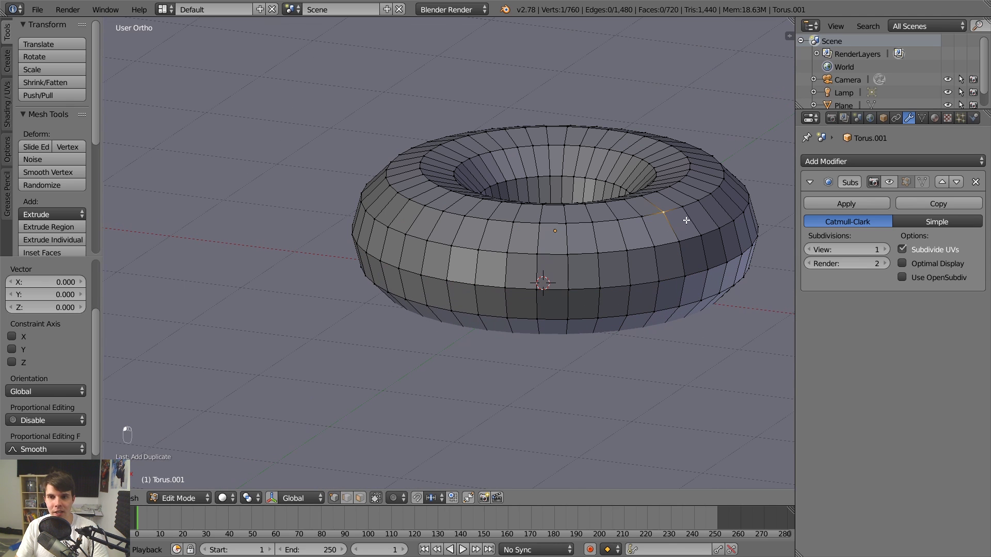
pyautogui.click(687, 218)
pyautogui.click(692, 235)
pyautogui.click(675, 239)
pyautogui.click(691, 217)
pyautogui.click(691, 235)
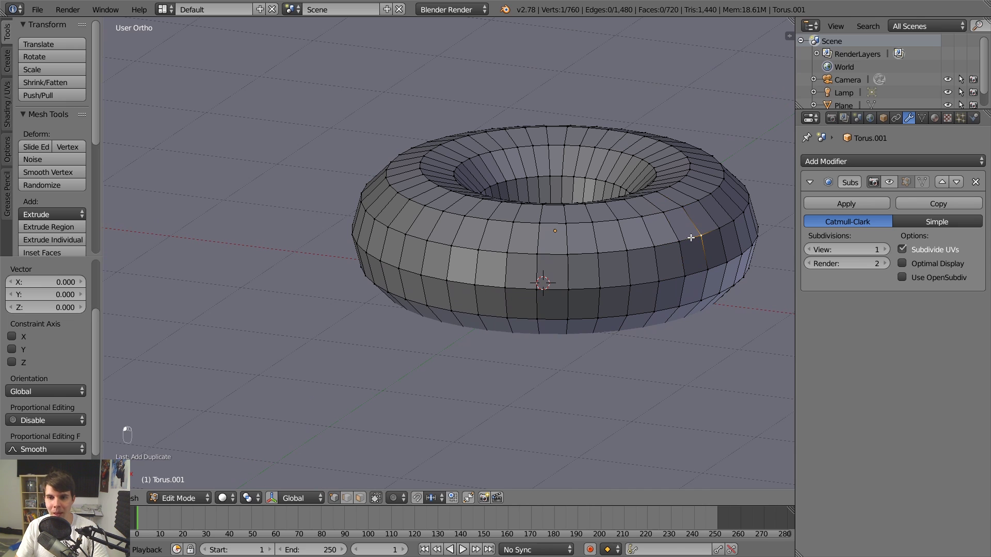
# In wireframe shading, select the geometry linked to an upper vertex and move that complete torus below the other shell.
pyautogui.press('a')
pyautogui.press('z')
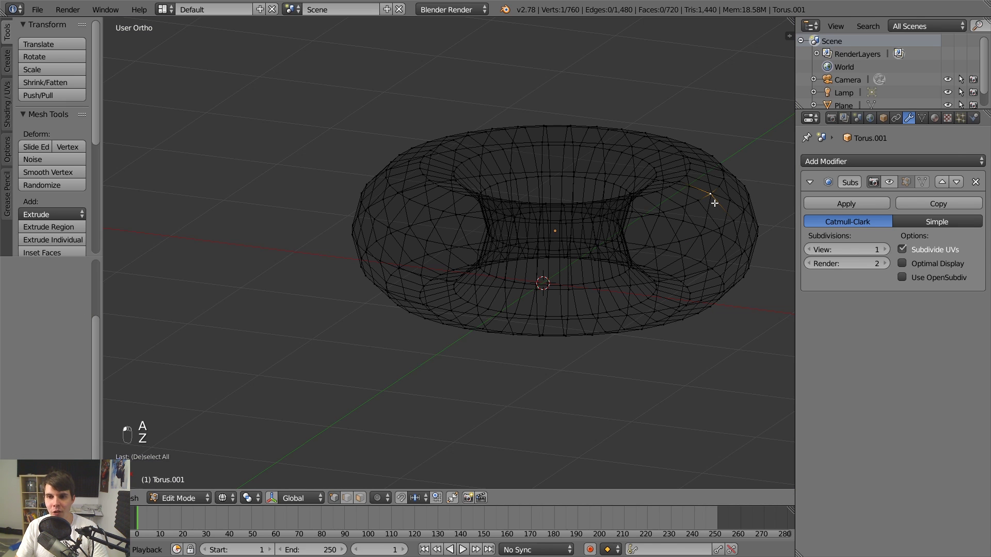
pyautogui.scroll(3, 420, 201)
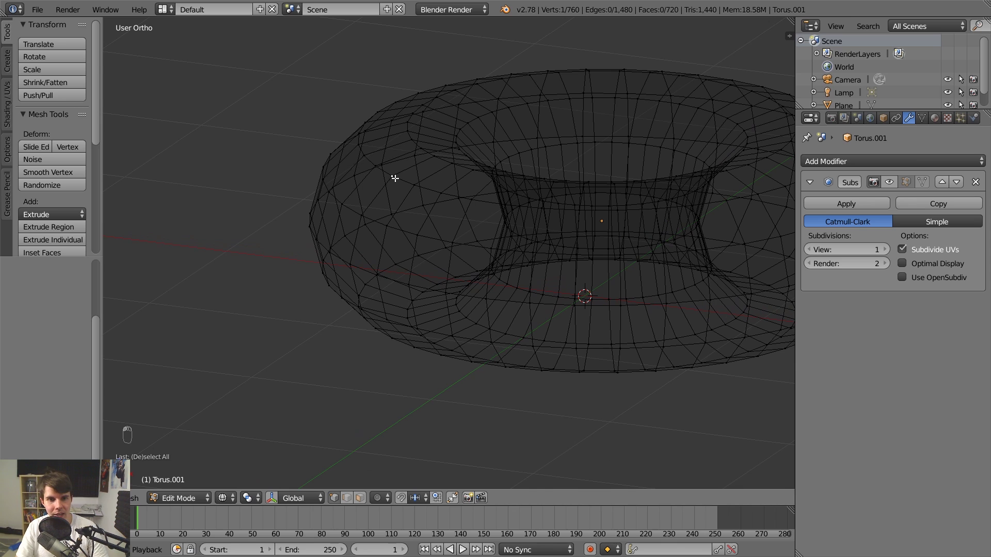
pyautogui.hotkey('ctrl', 'l')
pyautogui.press('g')
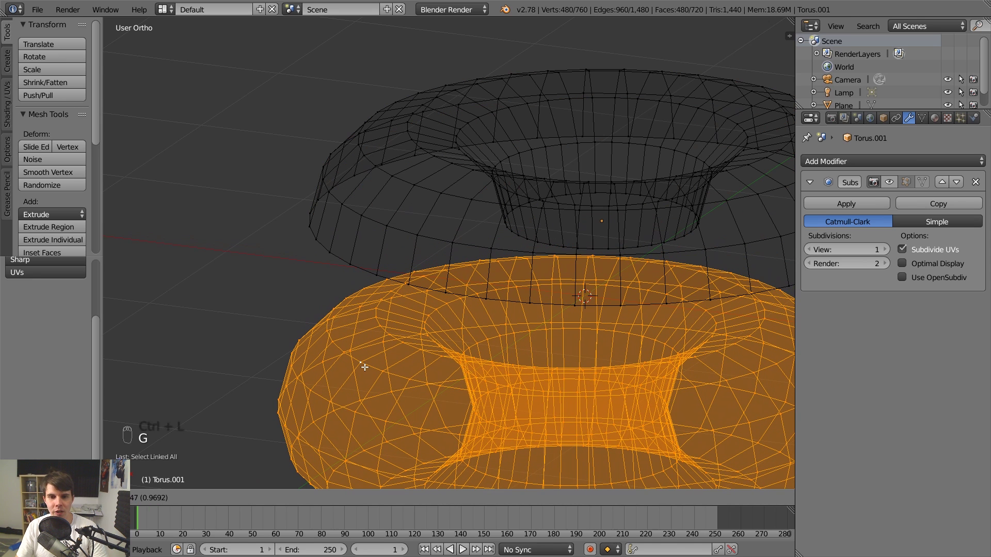
pyautogui.click(361, 362)
pyautogui.moveTo(361, 361); pyautogui.dragTo(397, 320, button='middle')
pyautogui.scroll(-3, 400, 317)
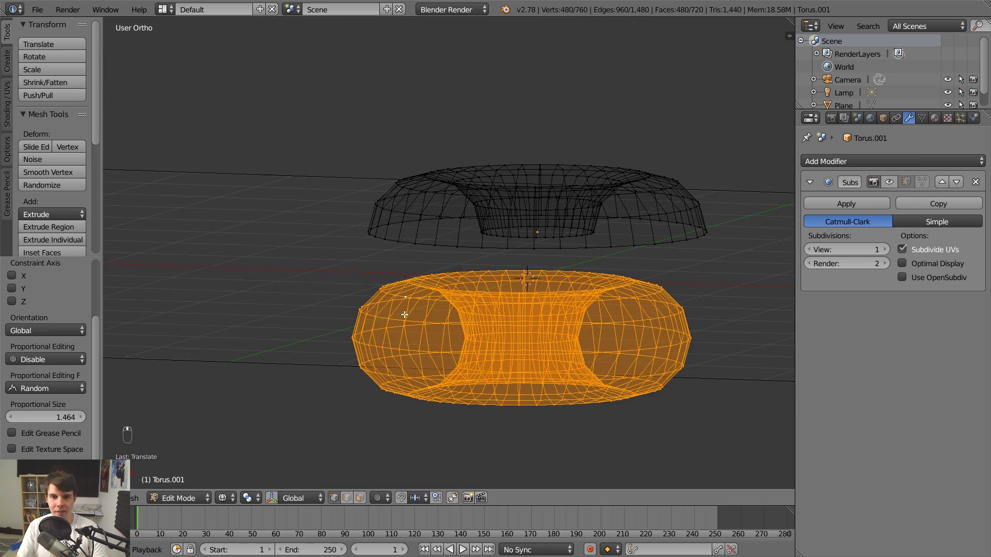
# Undo the torus's move and the linked selection before it.
pyautogui.hotkey('ctrl', 'z')
pyautogui.hotkey('ctrl', 'z')
pyautogui.hotkey('ctrl', 'z')
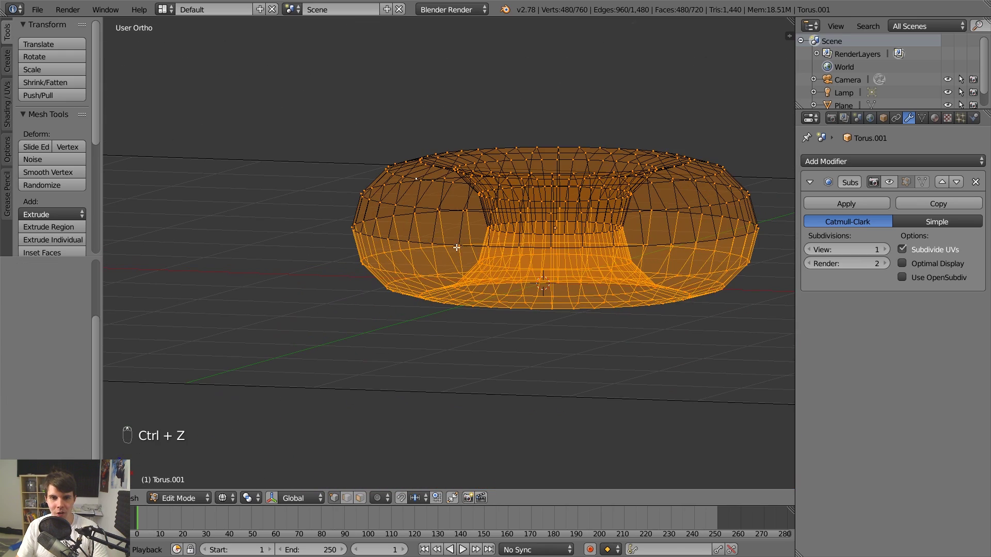
# Select a vertex on the duplicated upper shell and extend the selection to all of its linked geometry.
pyautogui.scroll(7, 439, 211)
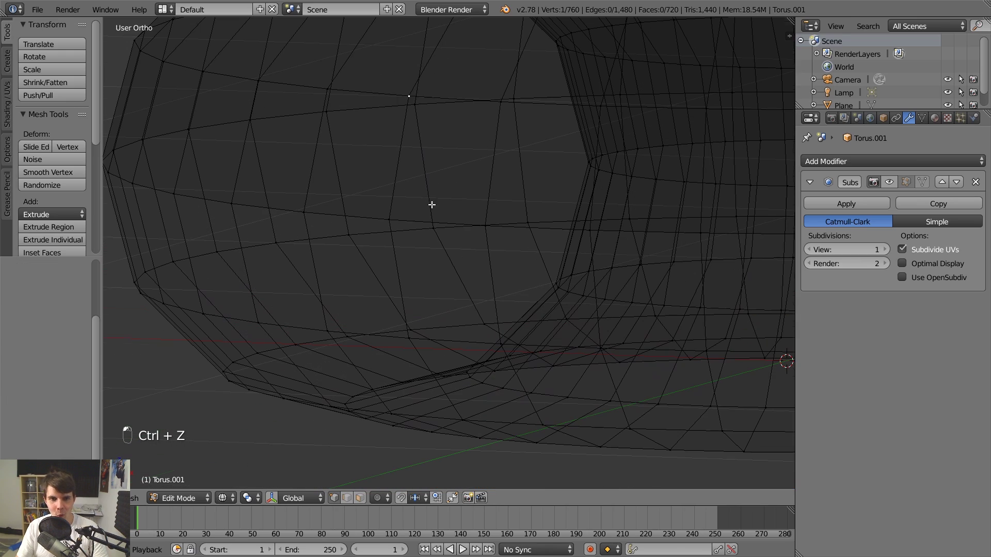
pyautogui.rightClick(408, 88)
pyautogui.hotkey('ctrl', 'l')
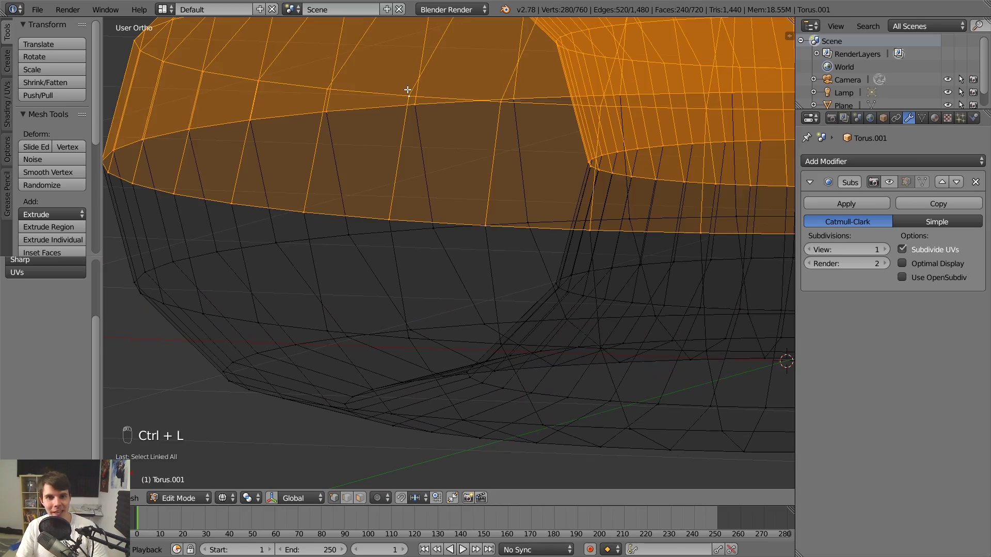
# Try moving the selected upper shell away from the torus in wireframe shading.
pyautogui.scroll(-8, 408, 89)
pyautogui.press('g')
pyautogui.rightClick(595, 128)
pyautogui.scroll(-3, 596, 128)
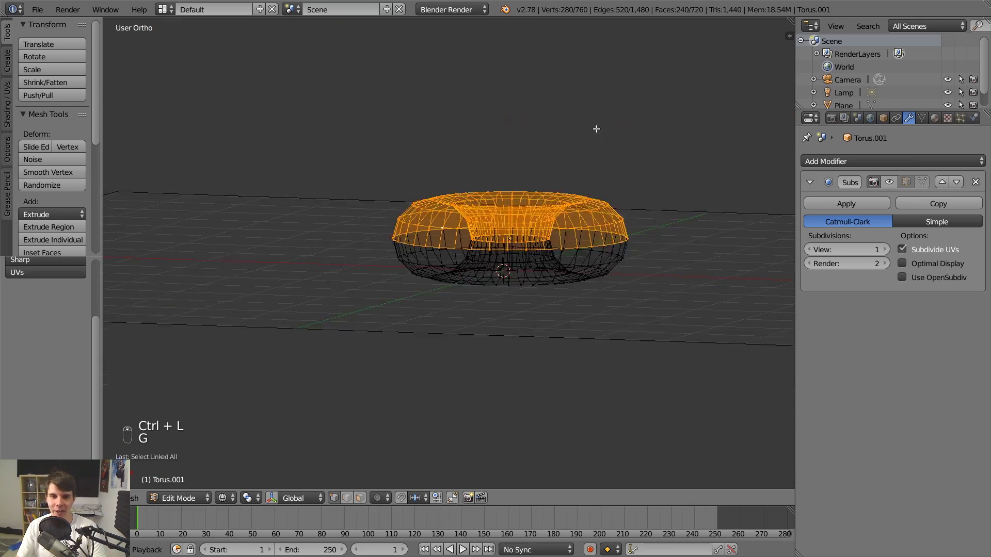
# Return to solid shading and examine the linked selection covering the upper half of the torus.
pyautogui.scroll(3, 587, 138)
pyautogui.keyDown('shift'); pyautogui.moveTo(603, 144); pyautogui.dragTo(528, 189, button='middle'); pyautogui.keyUp('shift')
pyautogui.scroll(1, 525, 187)
pyautogui.scroll(1, 525, 188)
pyautogui.press('z')
pyautogui.scroll(-2, 540, 180)
pyautogui.scroll(2, 528, 188)
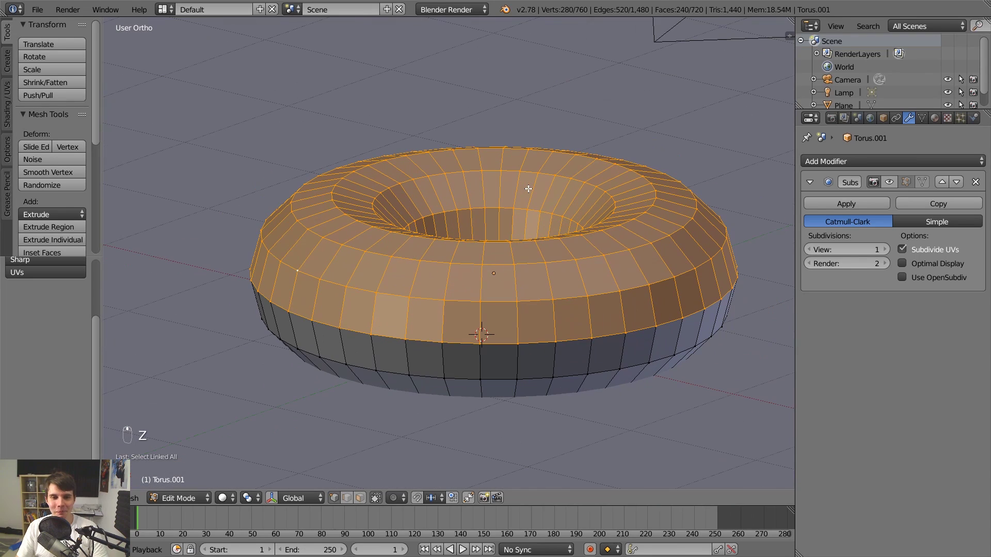
pyautogui.scroll(-4, 154, 213)
pyautogui.scroll(-6, 96, 212)
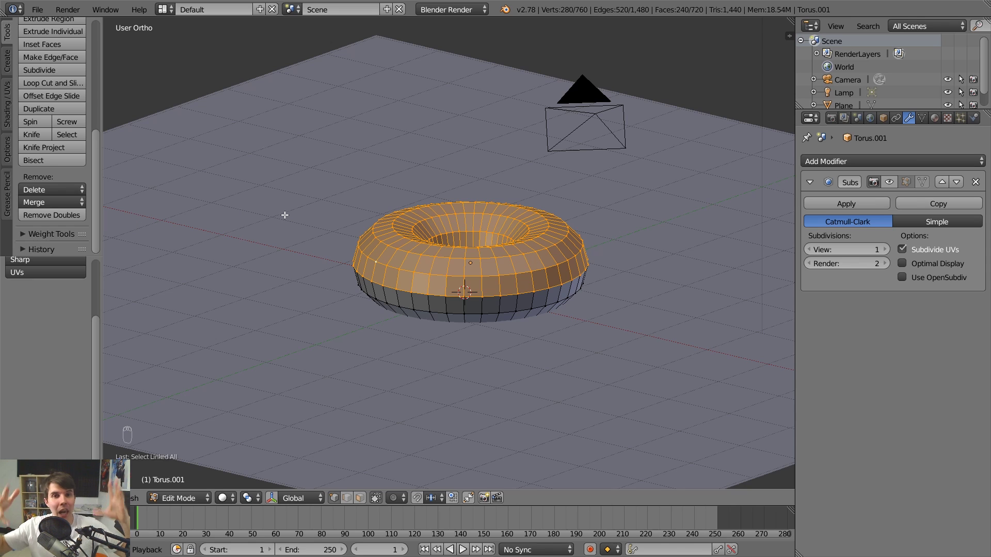
# Select the entire mesh, try Remove Doubles on it, and undo the merge.
pyautogui.press('a')
pyautogui.press('a')
pyautogui.press('a')
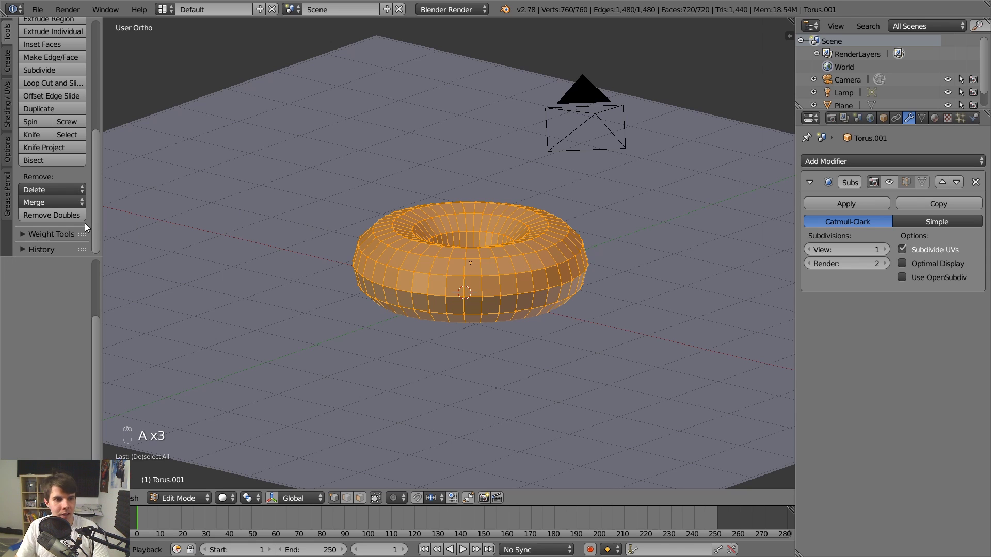
pyautogui.click(78, 215)
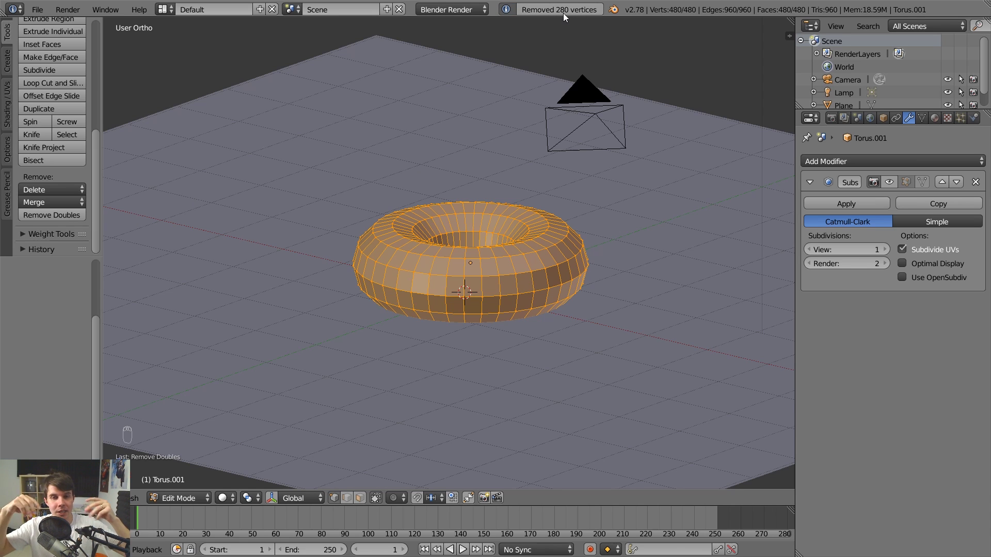
pyautogui.hotkey('ctrl', 'z')
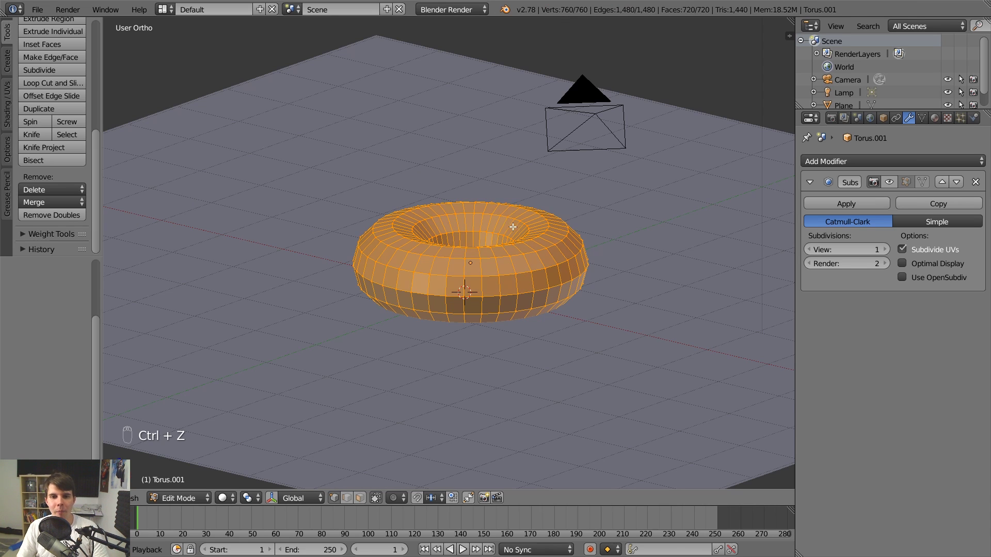
# Select only a vertex on the upper shell's lower front edge and extend the selection to all of its linked geometry.
pyautogui.scroll(3, 496, 280)
pyautogui.scroll(1, 496, 280)
pyautogui.press('a')
pyautogui.click(408, 339)
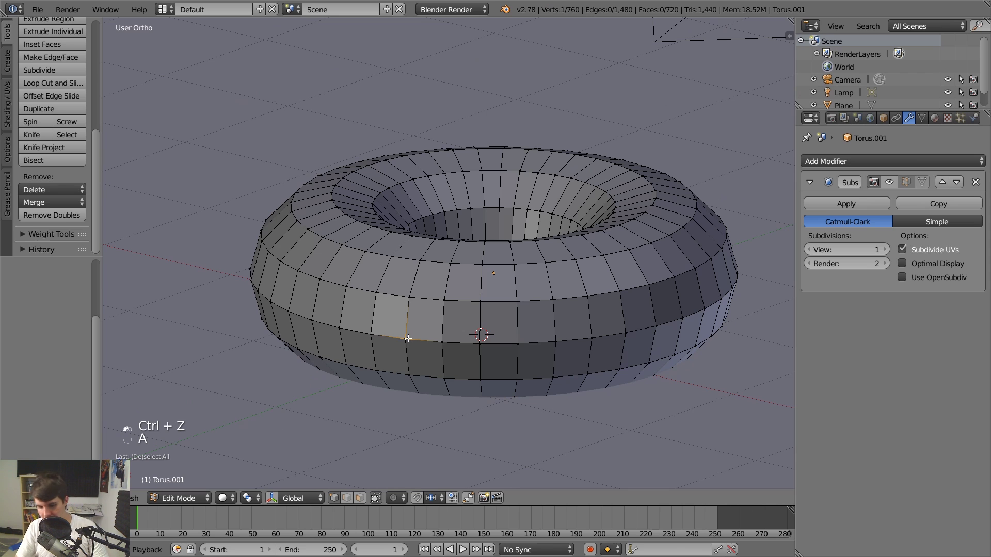
pyautogui.hotkey('ctrl', 'l')
pyautogui.scroll(-8, 423, 335)
pyautogui.press('z')
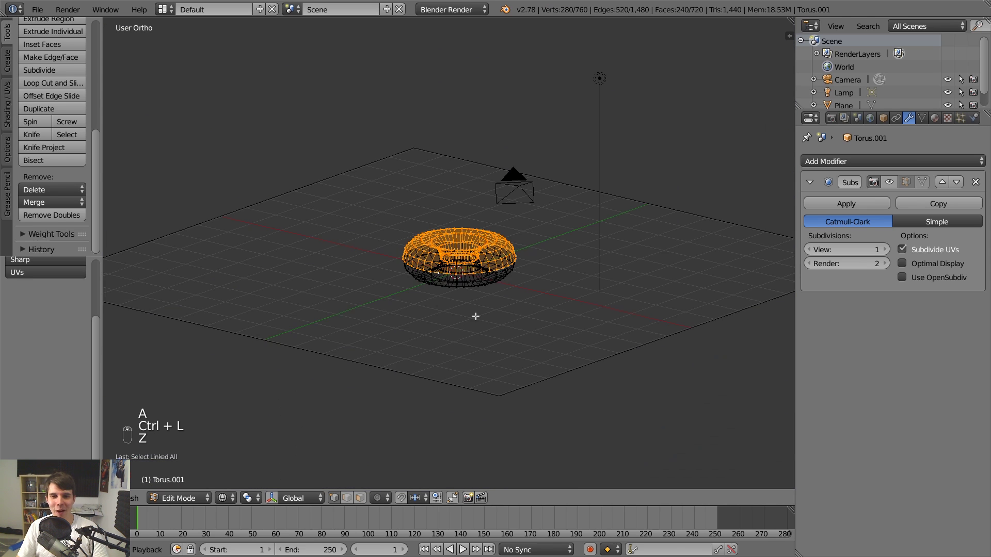
pyautogui.scroll(3, 476, 315)
pyautogui.press('z')
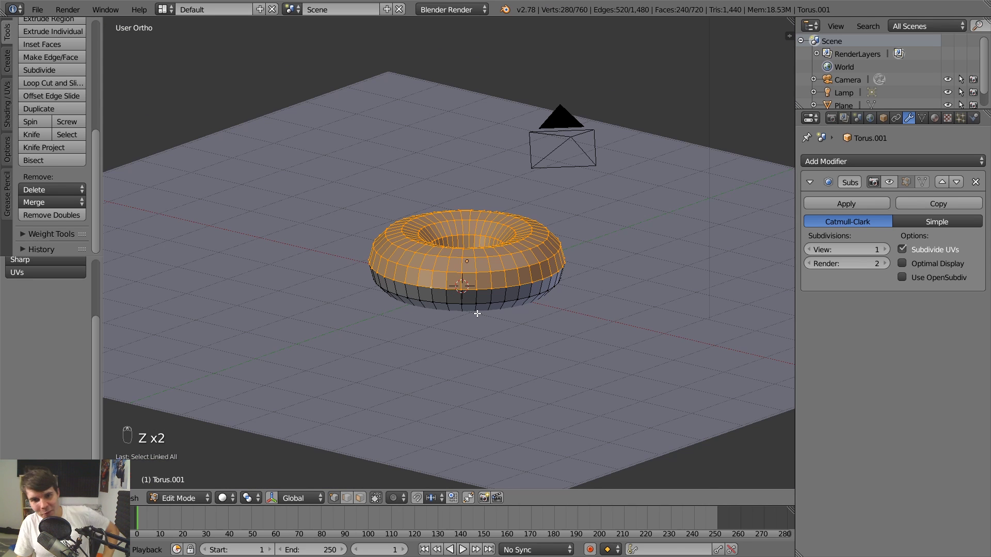
# Try Make Edge/Face on the selected upper shell and undo it.
pyautogui.press('f')
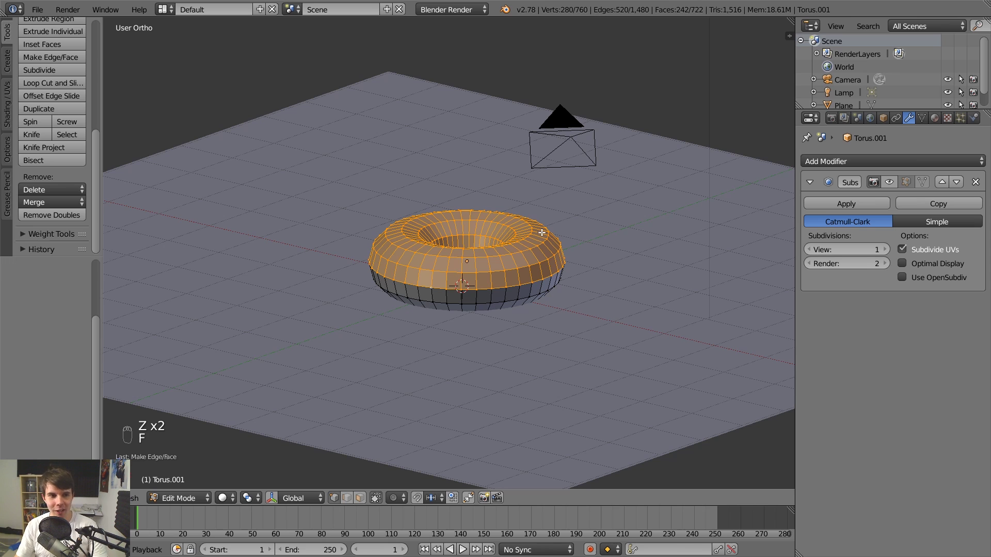
pyautogui.hotkey('ctrl', 'z')
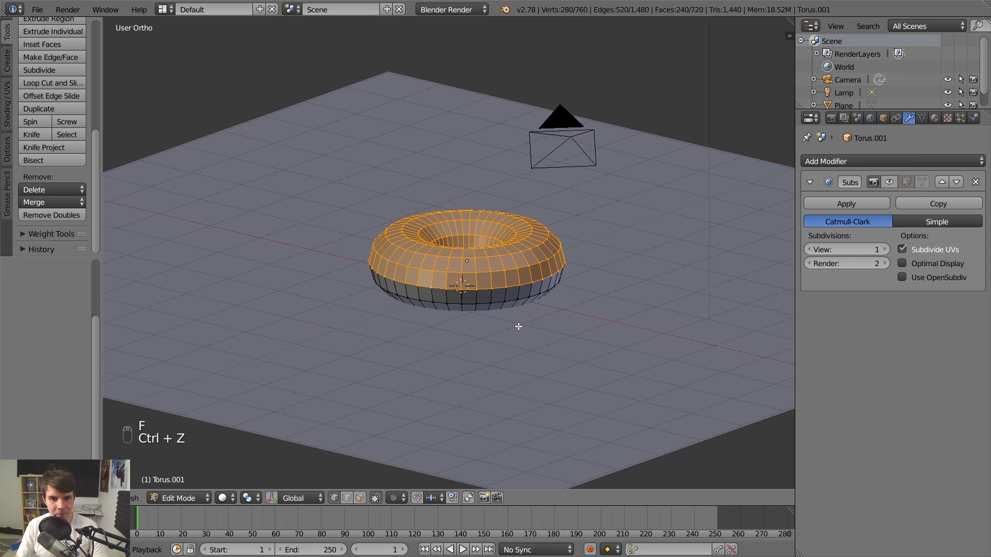
# Try lifting the selected shell above the torus in solid and wireframe shading.
pyautogui.press('g')
pyautogui.rightClick(565, 205)
pyautogui.moveTo(565, 206); pyautogui.dragTo(579, 191, button='middle')
pyautogui.press('z')
pyautogui.press('g')
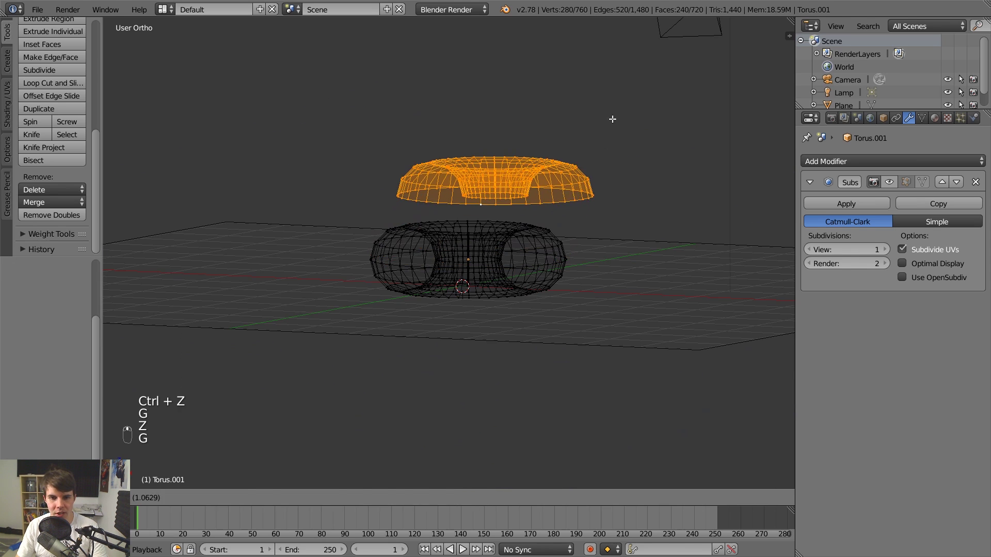
pyautogui.rightClick(613, 120)
# Examine how the selected shell overlaps the torus in solid and wireframe shading, ending in solid shading.
pyautogui.moveTo(612, 126)
pyautogui.mouseDown(button='middle')
pyautogui.moveTo(582, 215)
pyautogui.moveTo(581, 185)
pyautogui.mouseUp(button='middle')
pyautogui.press('z')
pyautogui.scroll(2, 581, 208)
pyautogui.scroll(-5, 586, 197)
pyautogui.scroll(5, 423, 314)
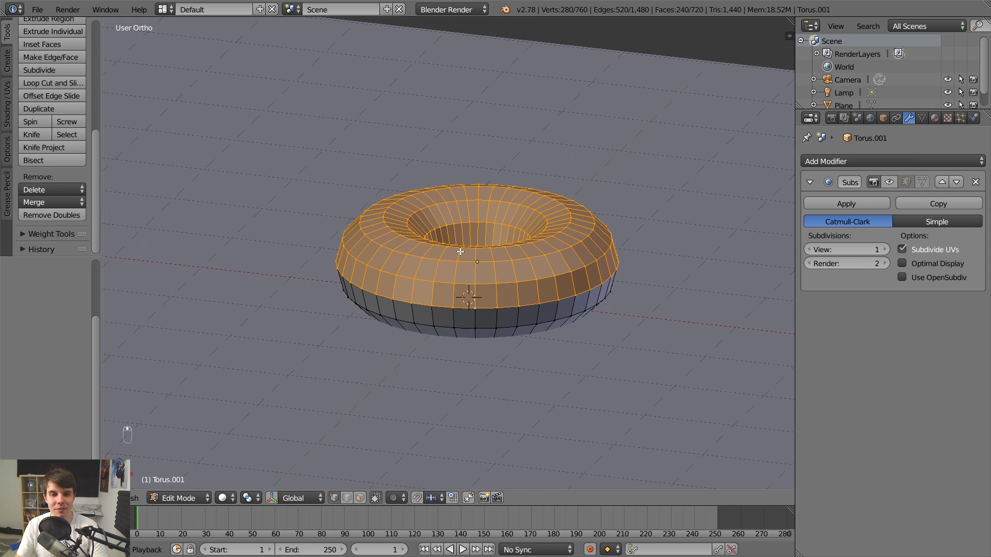
pyautogui.scroll(3, 461, 252)
pyautogui.press('z')
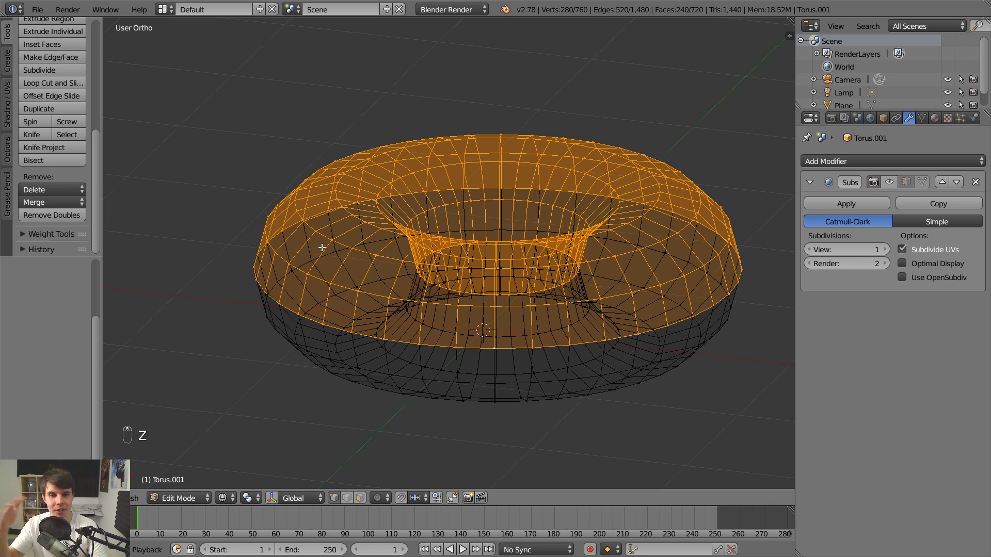
pyautogui.scroll(-3, 405, 246)
pyautogui.press('z')
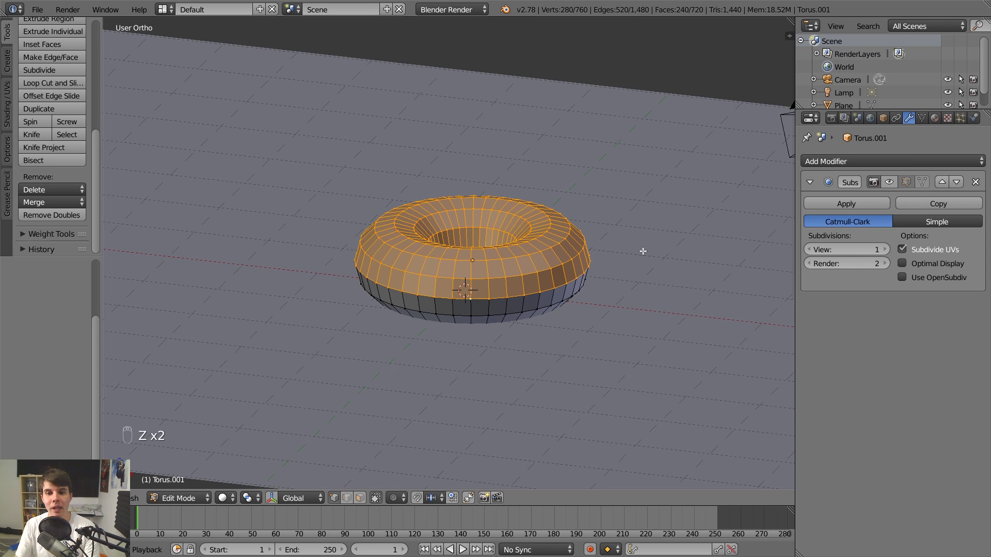
# Separate the selected upper shell into its own object and return to Object Mode.
pyautogui.press('p')
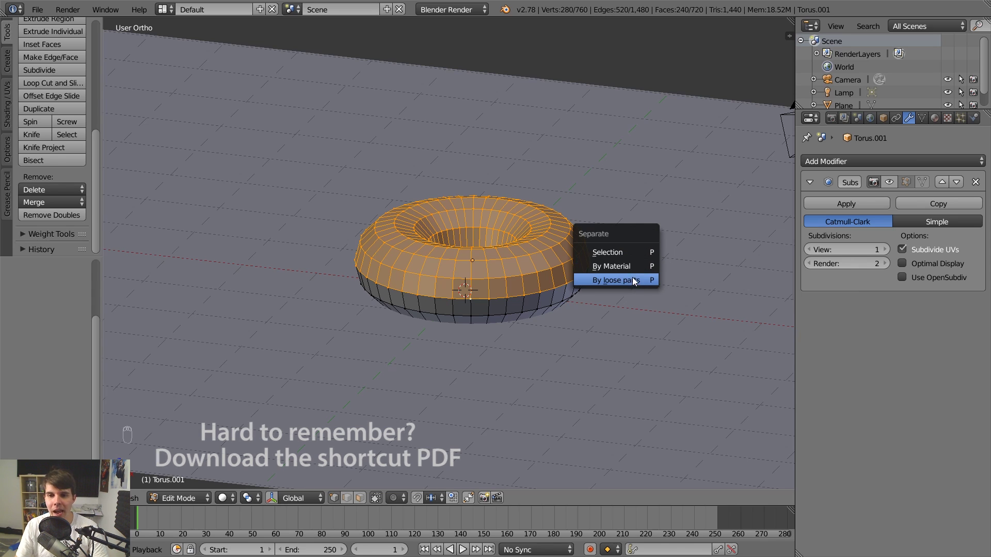
pyautogui.click(645, 253)
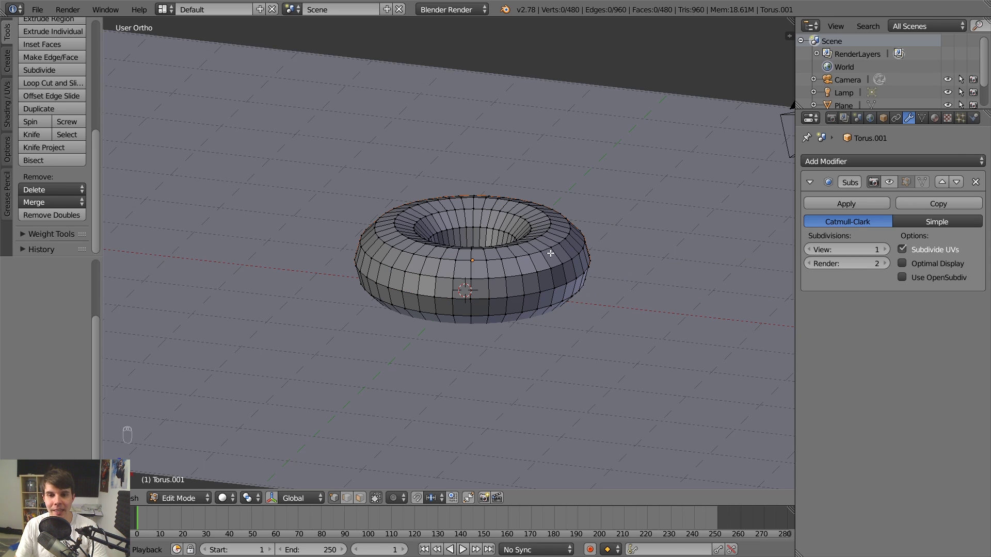
pyautogui.press('Tab')
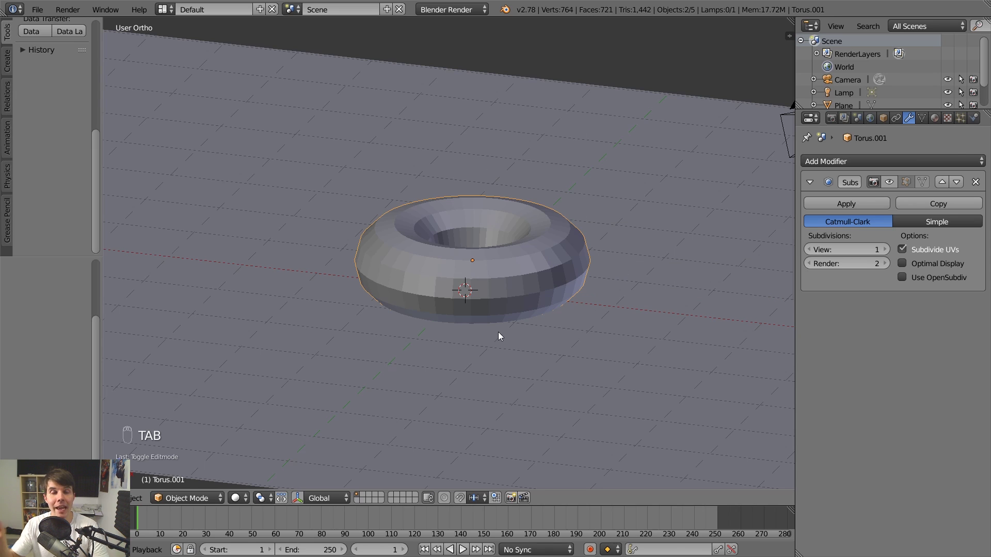
# Select the separated upper shell in wireframe shading and try moving it off the torus, repeating the attempt in solid shading.
pyautogui.scroll(2, 499, 337)
pyautogui.press('z')
pyautogui.press('z')
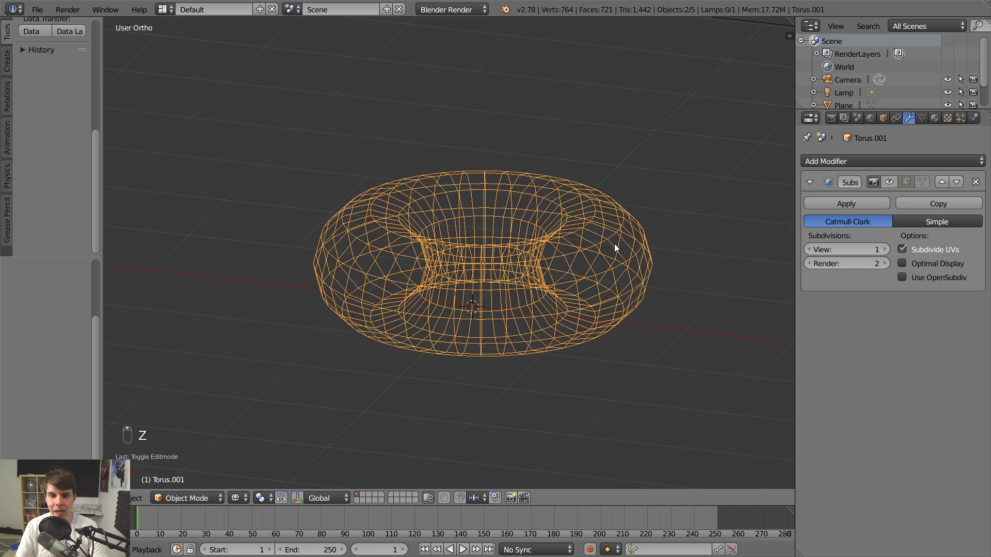
pyautogui.rightClick(625, 234)
pyautogui.press('z')
pyautogui.press('g')
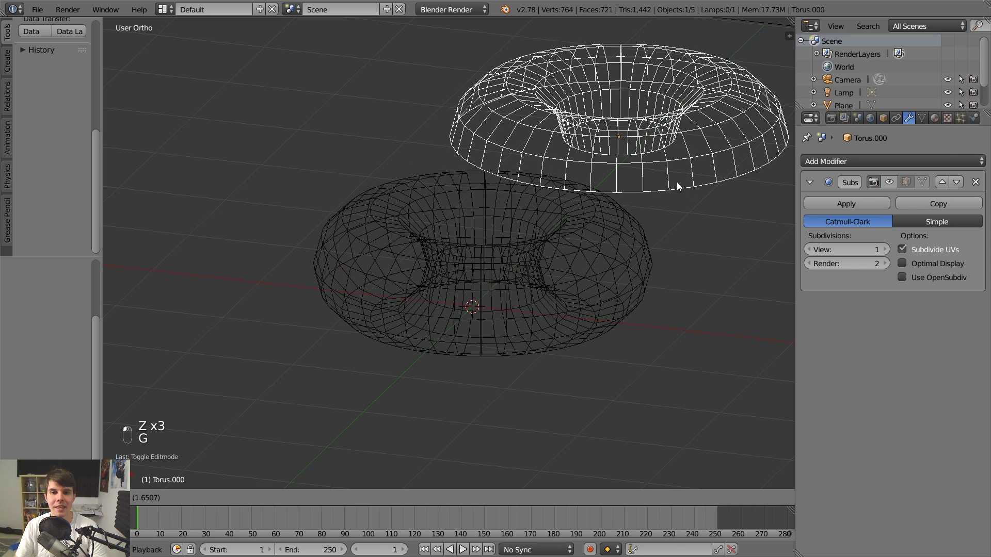
pyautogui.rightClick(674, 185)
pyautogui.scroll(-3, 607, 250)
pyautogui.press('z')
pyautogui.press('g')
pyautogui.rightClick(715, 127)
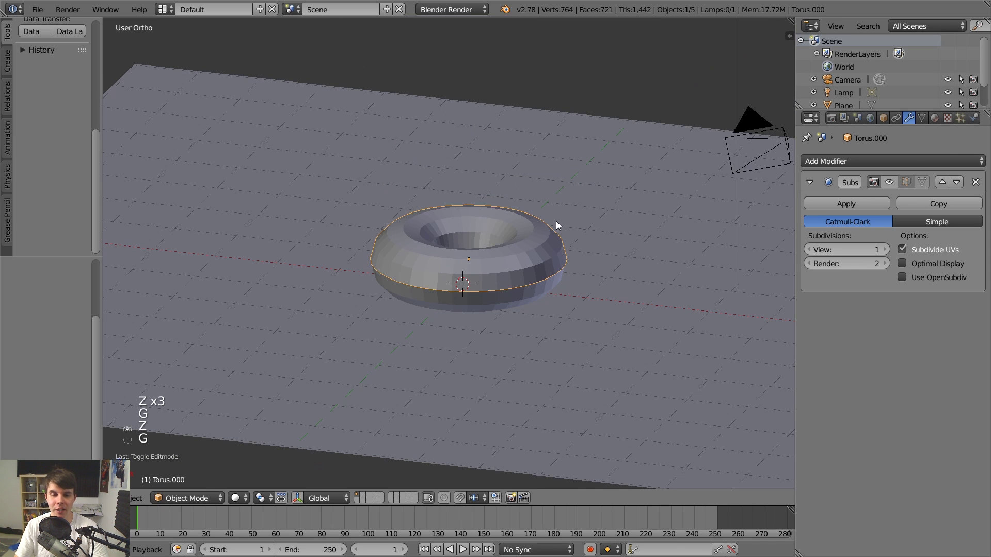
# Switch the selection between the full torus and the upper shell, trying to move each object.
pyautogui.press('g')
pyautogui.rightClick(472, 267)
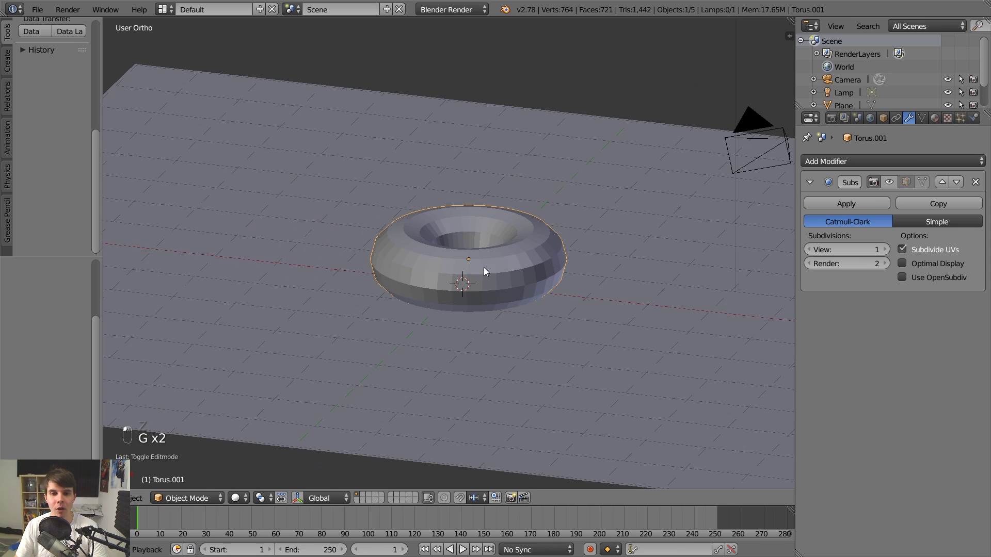
pyautogui.rightClick(560, 271)
pyautogui.press('g')
pyautogui.rightClick(516, 281)
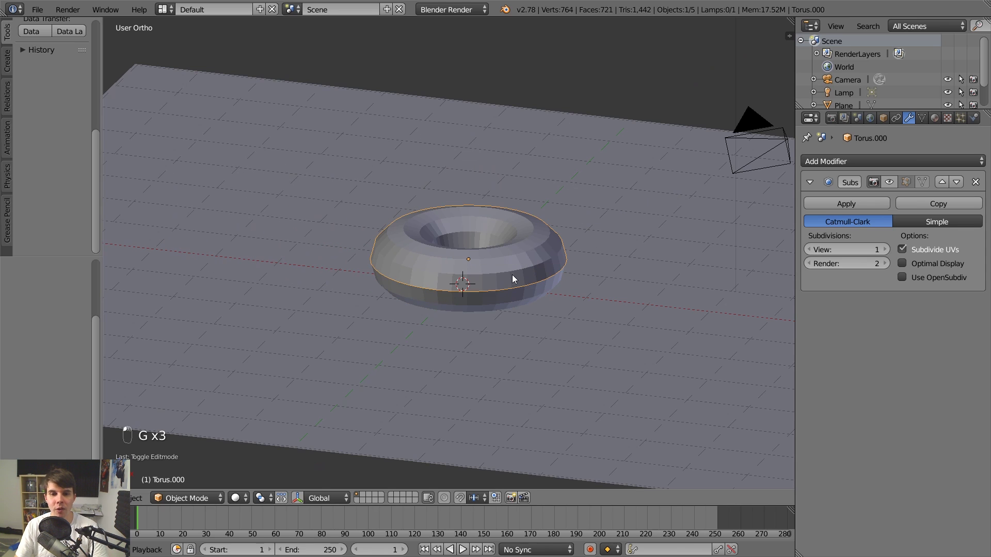
pyautogui.rightClick(526, 266)
pyautogui.press('g')
pyautogui.rightClick(494, 251)
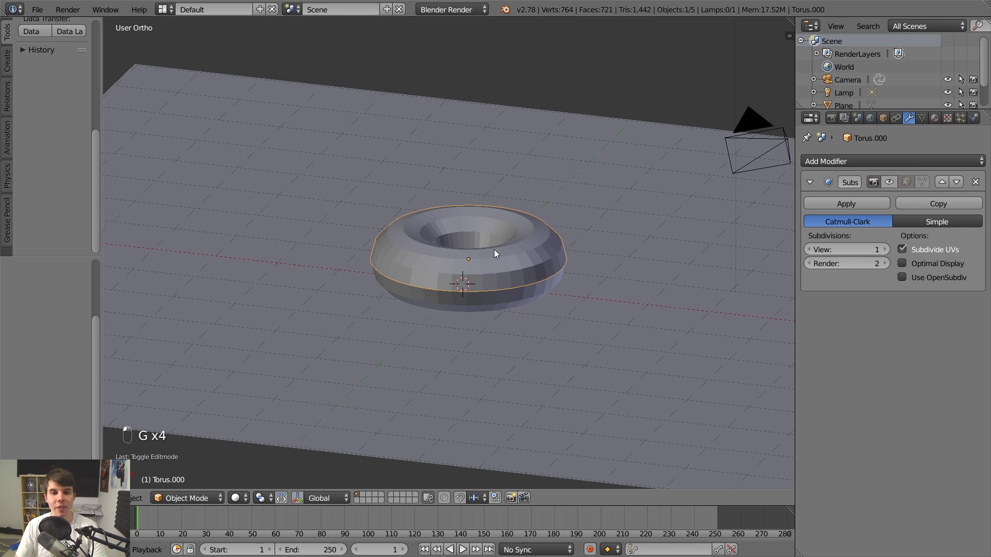
# Deselect everything and select only the separated upper shell object in solid shading.
pyautogui.scroll(5, 476, 256)
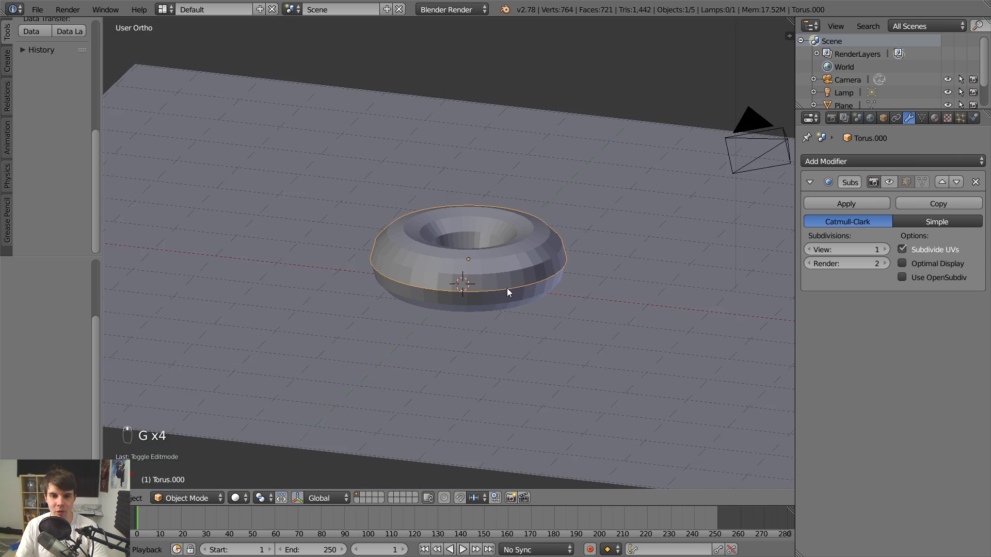
pyautogui.press('a')
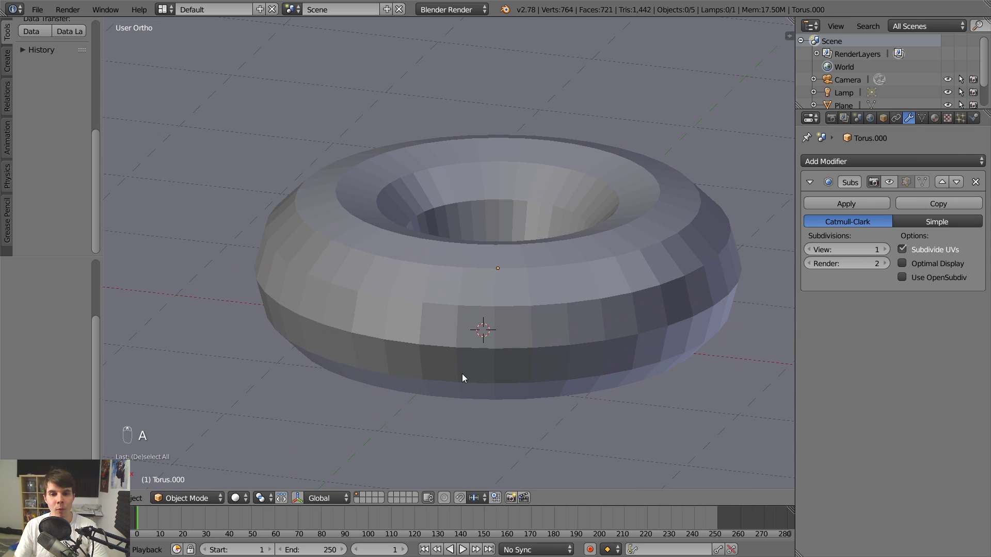
pyautogui.rightClick(482, 323)
pyautogui.scroll(2, 478, 329)
pyautogui.press('z')
pyautogui.press('z')
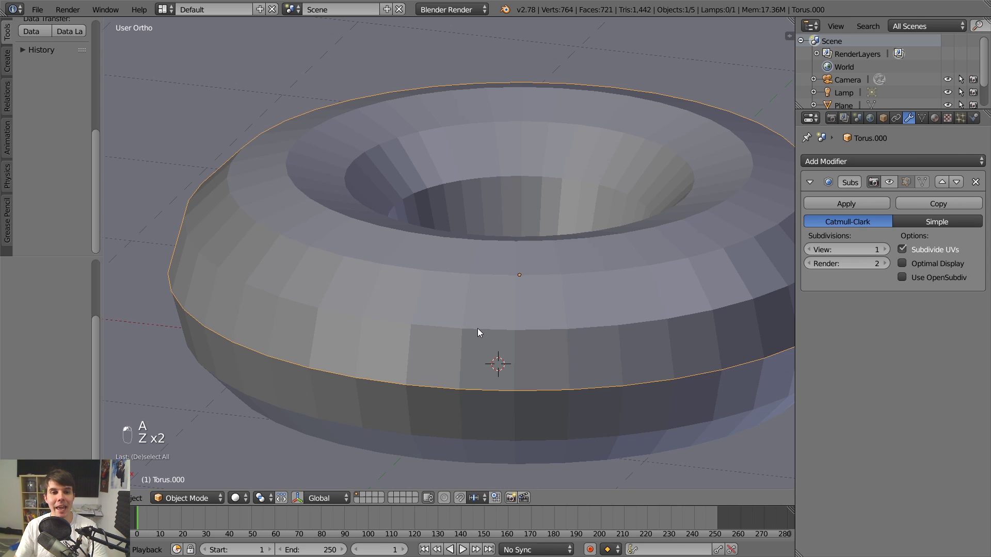
pyautogui.scroll(-4, 478, 329)
pyautogui.scroll(1, 478, 329)
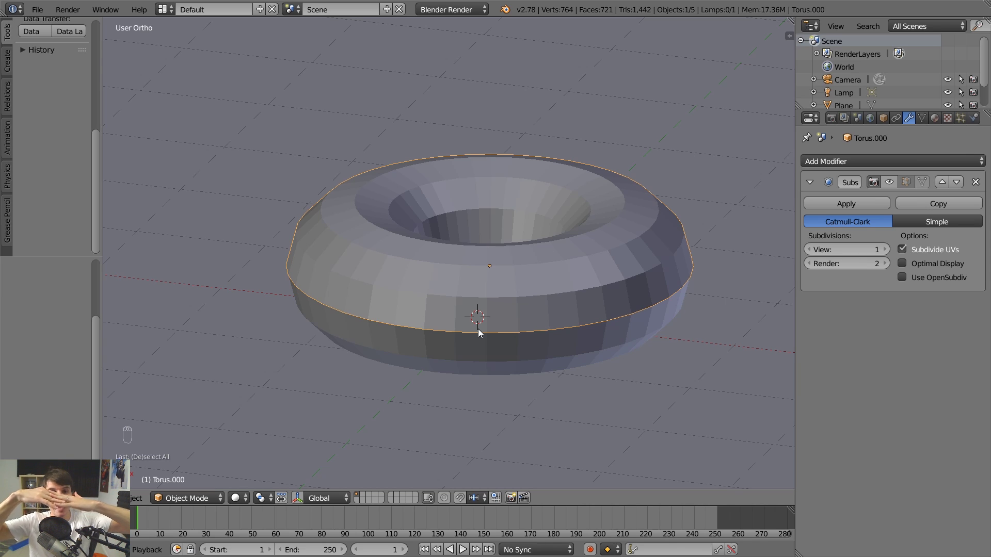
# Examine the seam between the upper shell and the torus from the side in wireframe and solid shading.
pyautogui.moveTo(477, 329); pyautogui.dragTo(464, 299, button='middle')
pyautogui.press('z')
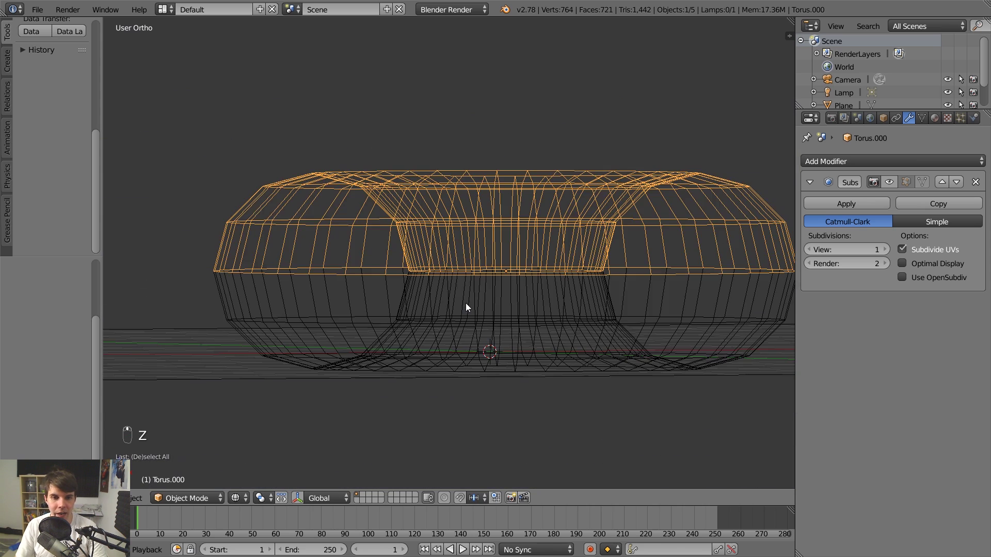
pyautogui.press('z')
pyautogui.press('z')
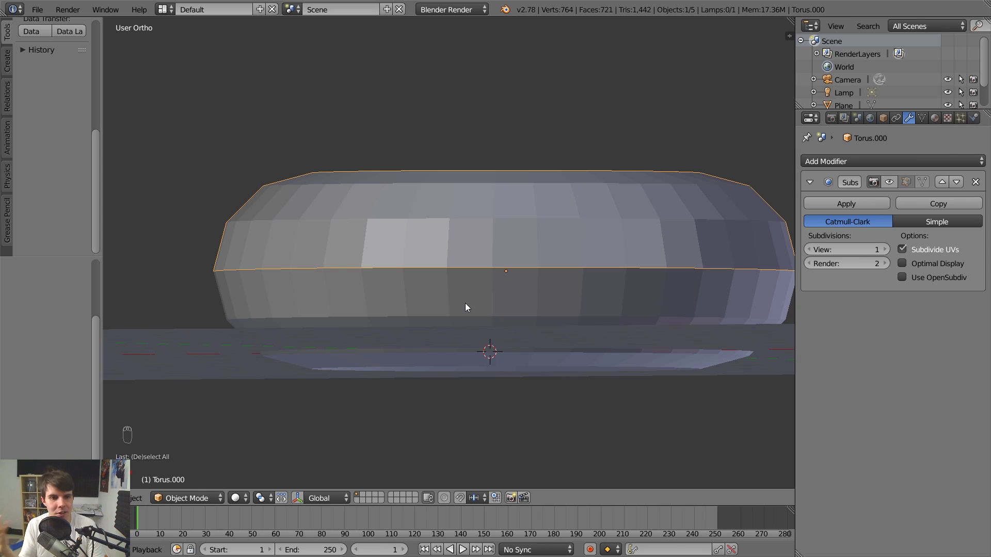
pyautogui.scroll(-3, 466, 303)
pyautogui.moveTo(466, 302); pyautogui.dragTo(471, 314, button='middle')
pyautogui.scroll(3, 472, 314)
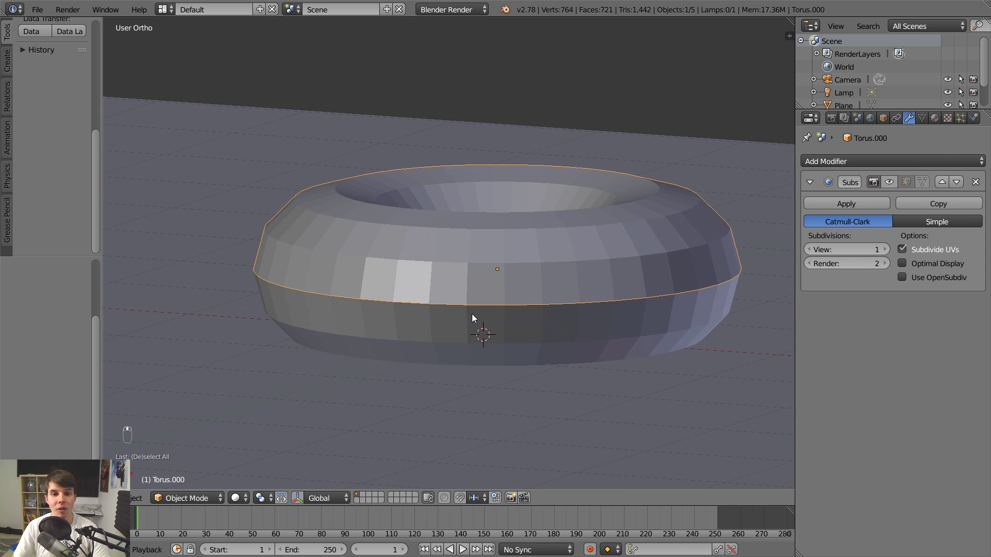
pyautogui.scroll(1, 689, 259)
pyautogui.keyDown('shift'); pyautogui.moveTo(356, 260); pyautogui.dragTo(511, 240, button='middle'); pyautogui.keyUp('shift')
pyautogui.scroll(2, 506, 244)
pyautogui.press('z')
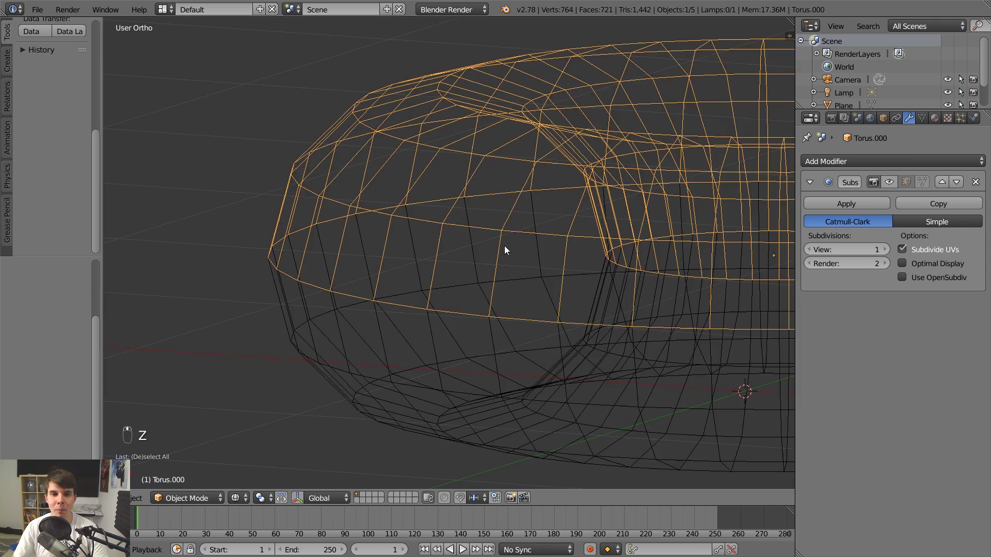
# Move the upper shell straight up along the Z axis and inspect its open underside in solid shading.
pyautogui.scroll(-3, 491, 247)
pyautogui.scroll(-3, 490, 249)
pyautogui.press('g')
pyautogui.press('z')
pyautogui.click(574, 118)
pyautogui.press('z')
pyautogui.moveTo(573, 119)
pyautogui.keyDown('shift'); pyautogui.mouseDown(button='middle')
pyautogui.moveTo(541, 302)
pyautogui.moveTo(545, 260)
pyautogui.moveTo(531, 296)
pyautogui.moveTo(465, 290)
pyautogui.mouseUp(button='middle'); pyautogui.keyUp('shift')
pyautogui.scroll(2, 531, 297)
pyautogui.scroll(-2, 531, 297)
pyautogui.scroll(1, 521, 297)
pyautogui.scroll(3, 513, 295)
pyautogui.scroll(-2, 428, 293)
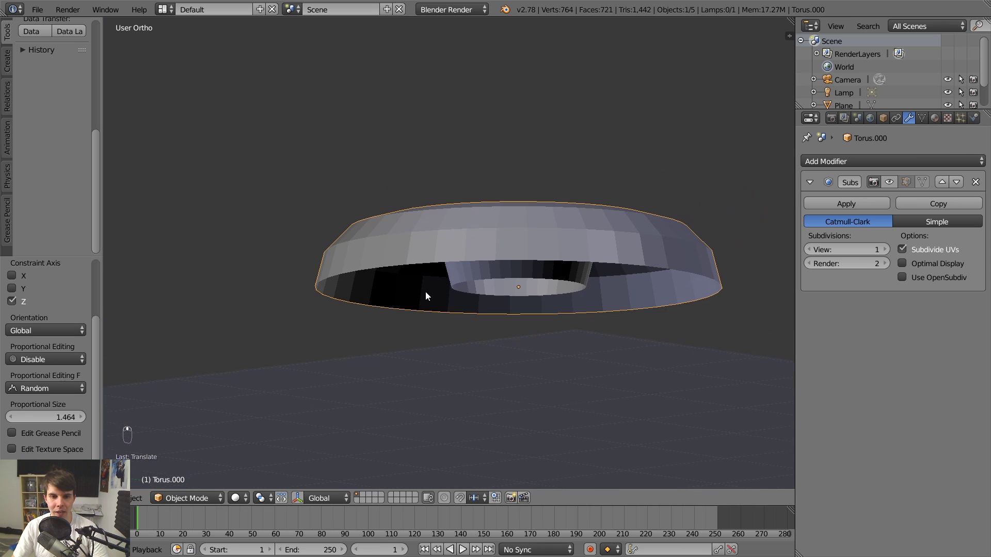
# Undo the upper shell's vertical move and bring the overlapping objects back into view.
pyautogui.moveTo(550, 291); pyautogui.dragTo(567, 356, button='middle')
pyautogui.scroll(-2, 571, 320)
pyautogui.hotkey('ctrl', 'z')
pyautogui.keyDown('shift'); pyautogui.moveTo(567, 356); pyautogui.dragTo(551, 243, button='middle'); pyautogui.keyUp('shift')
pyautogui.scroll(4, 551, 268)
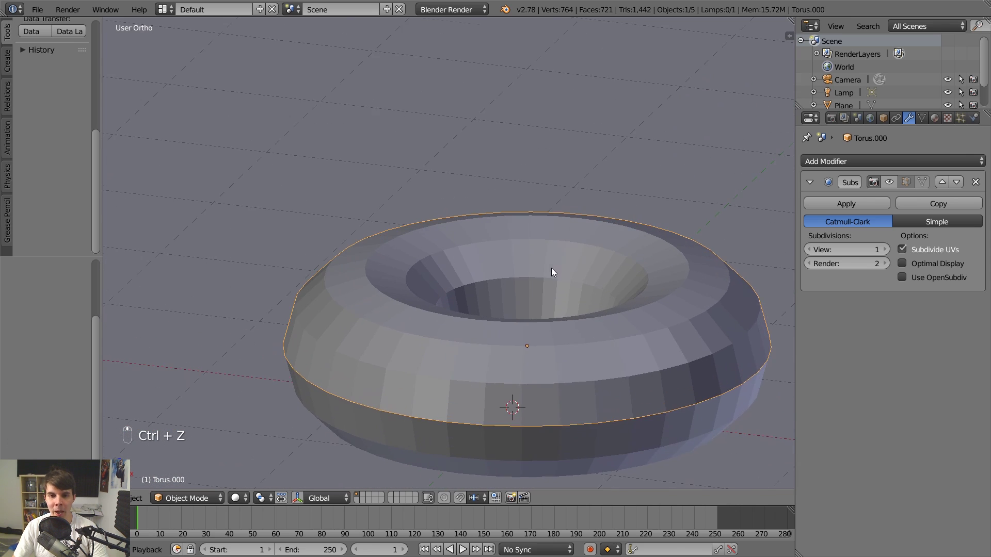
pyautogui.scroll(-2, 550, 272)
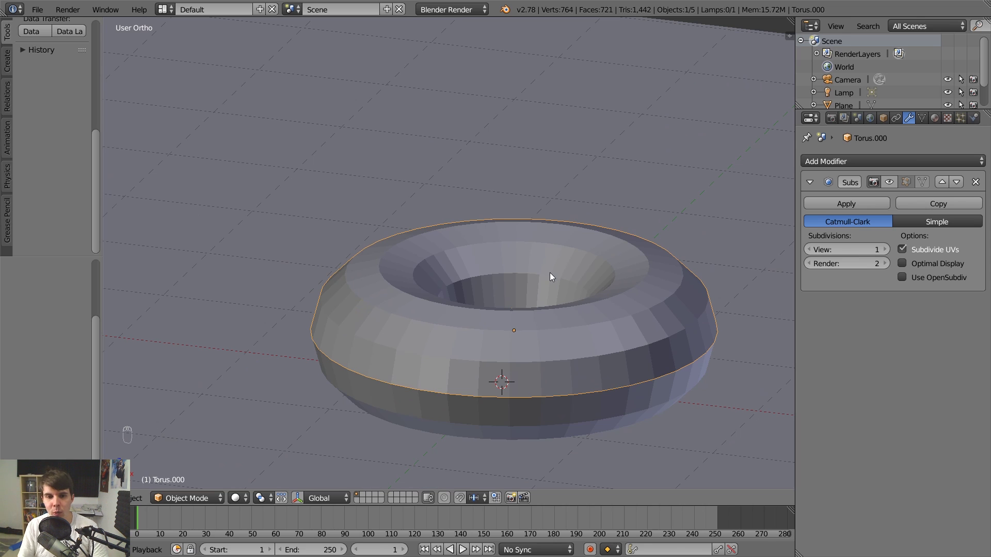
# Select all geometry of the upper shell in Edit Mode and extrude it about 0.199 straight up along the Z axis.
pyautogui.scroll(-1, 550, 272)
pyautogui.scroll(3, 453, 266)
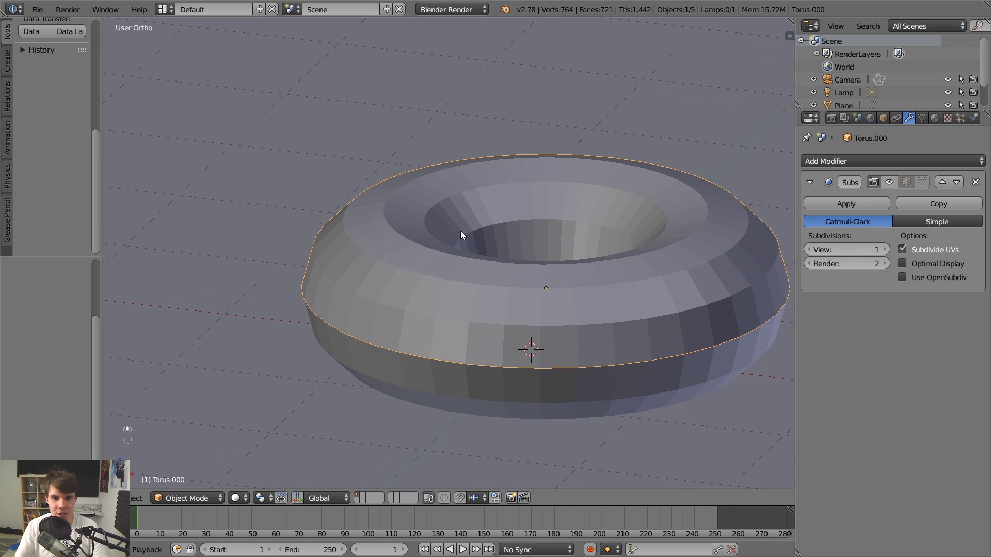
pyautogui.scroll(-3, 462, 231)
pyautogui.scroll(1, 464, 232)
pyautogui.press('Tab')
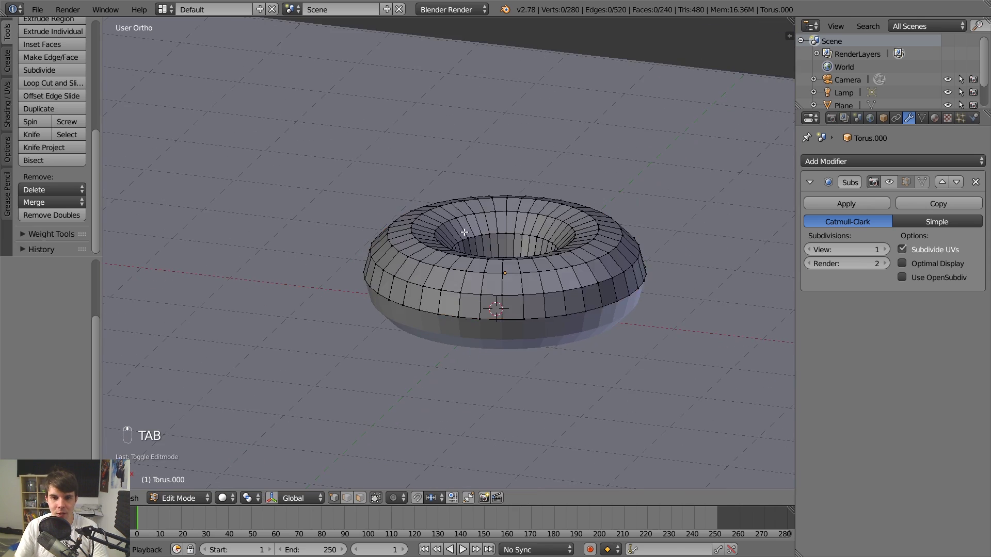
pyautogui.scroll(3, 465, 207)
pyautogui.press('a')
pyautogui.press('a')
pyautogui.scroll(-4, 464, 206)
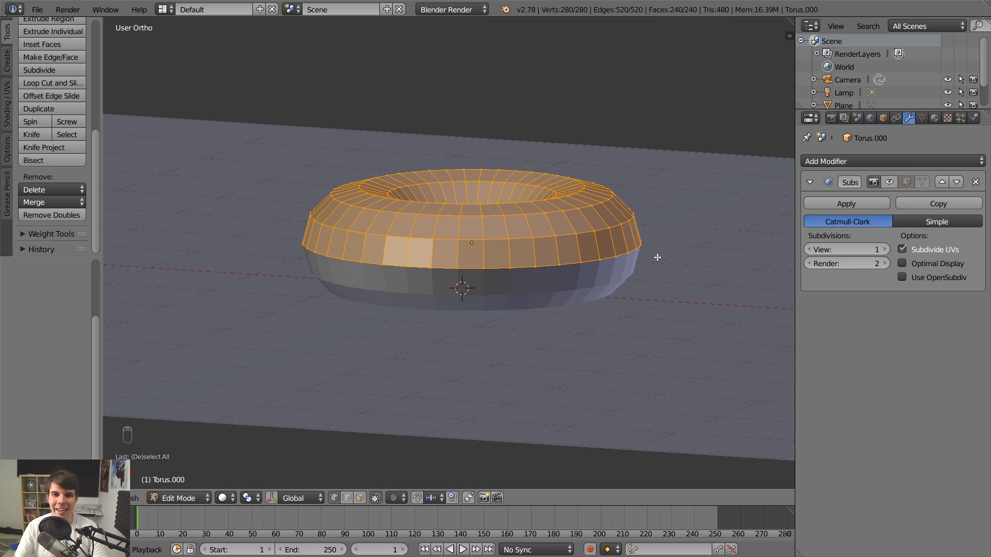
pyautogui.press('e')
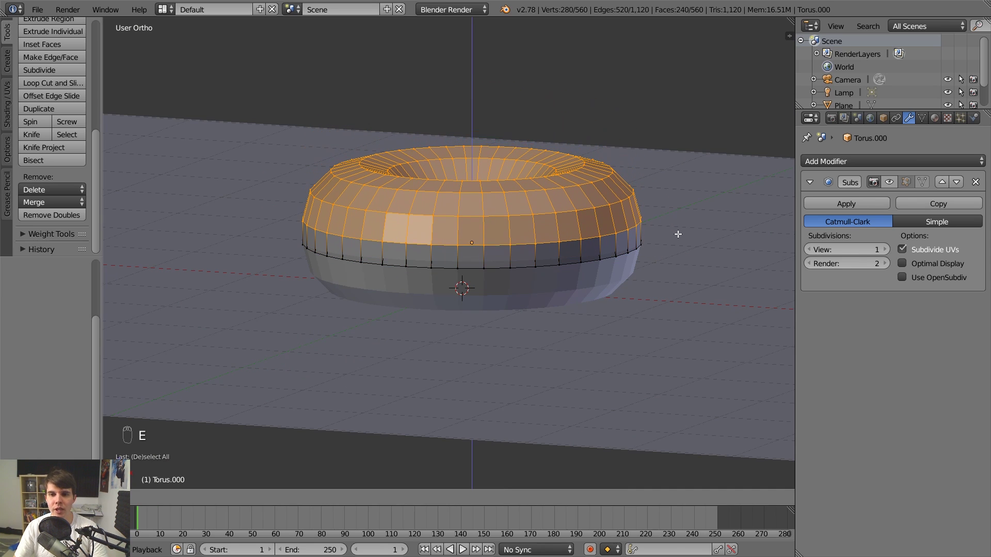
pyautogui.click(681, 234)
# Scale the extruded faces slightly outward and lower them along the Z axis over the torus.
pyautogui.press('s')
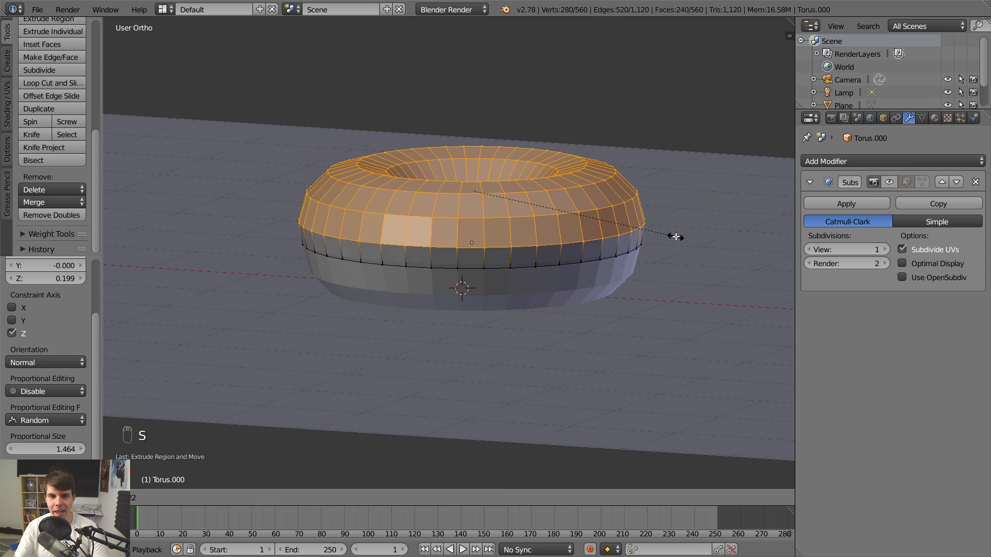
pyautogui.click(681, 235)
pyautogui.press('g')
pyautogui.press('z')
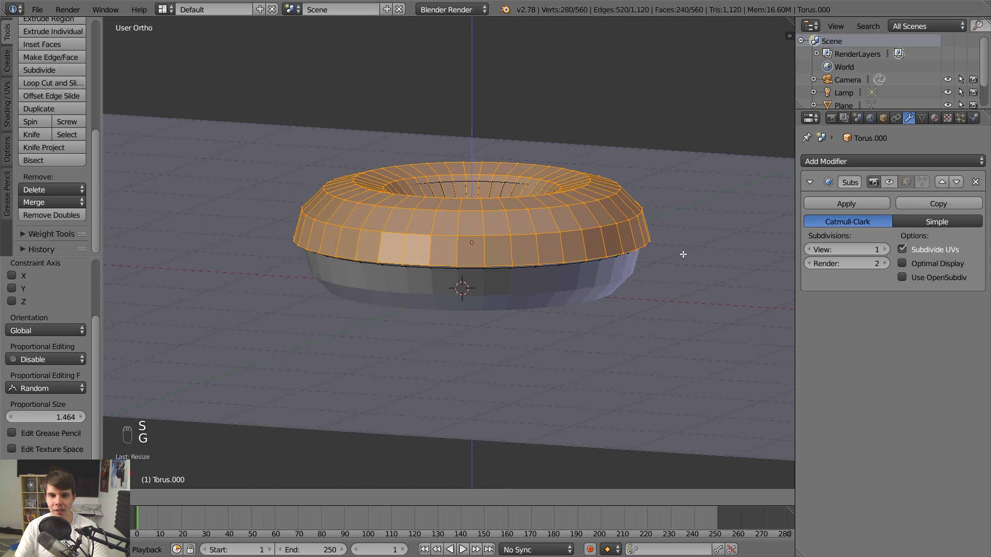
pyautogui.click(682, 254)
# Examine the thickened shell from above and from the side in Object Mode.
pyautogui.press('Tab')
pyautogui.moveTo(683, 255); pyautogui.dragTo(557, 295, button='middle')
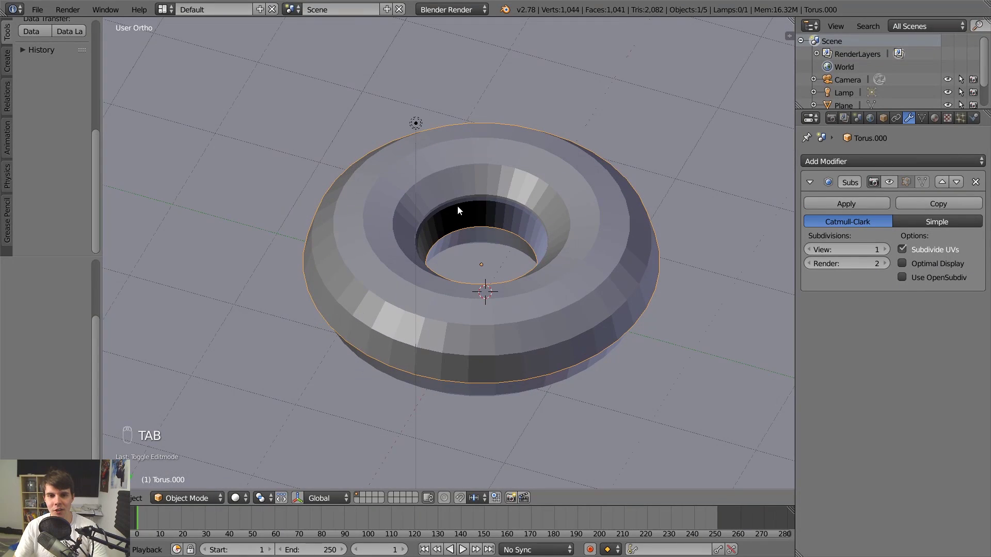
pyautogui.moveTo(457, 205); pyautogui.dragTo(513, 195, button='middle')
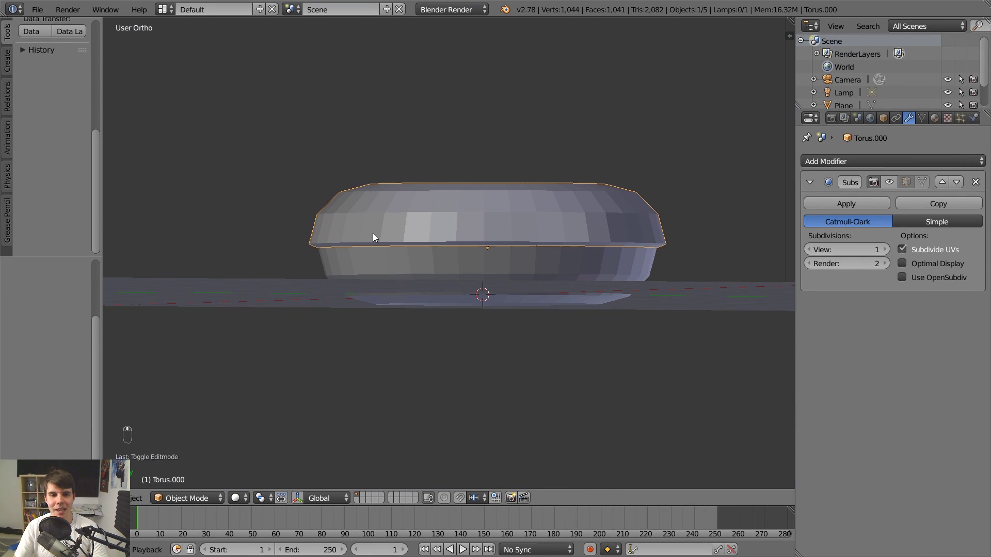
pyautogui.scroll(5, 439, 259)
pyautogui.scroll(-3, 385, 249)
pyautogui.keyDown('shift'); pyautogui.moveTo(378, 245); pyautogui.dragTo(524, 275, button='middle'); pyautogui.keyUp('shift')
pyautogui.scroll(2, 520, 275)
# Inspect the inner and outer layers of the extruded shell in wireframe by picking individual vertices on each layer.
pyautogui.press('Tab')
pyautogui.press('a')
pyautogui.press('a')
pyautogui.press('z')
pyautogui.scroll(2, 490, 281)
pyautogui.rightClick(443, 222)
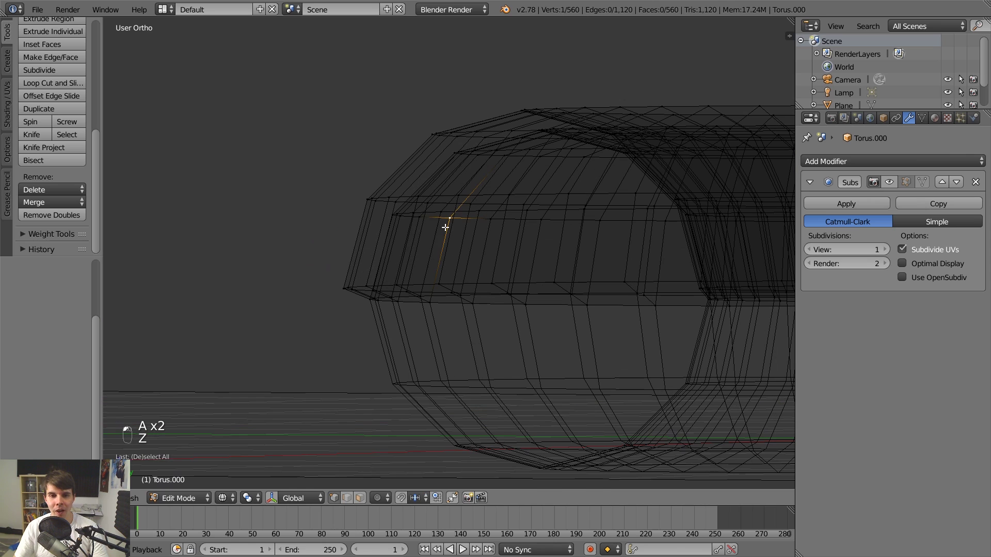
pyautogui.rightClick(423, 214)
pyautogui.click(414, 212)
pyautogui.click(381, 201)
pyautogui.click(369, 201)
pyautogui.click(421, 219)
pyautogui.click(376, 198)
pyautogui.click(390, 199)
pyautogui.click(391, 209)
pyautogui.rightClick(367, 200)
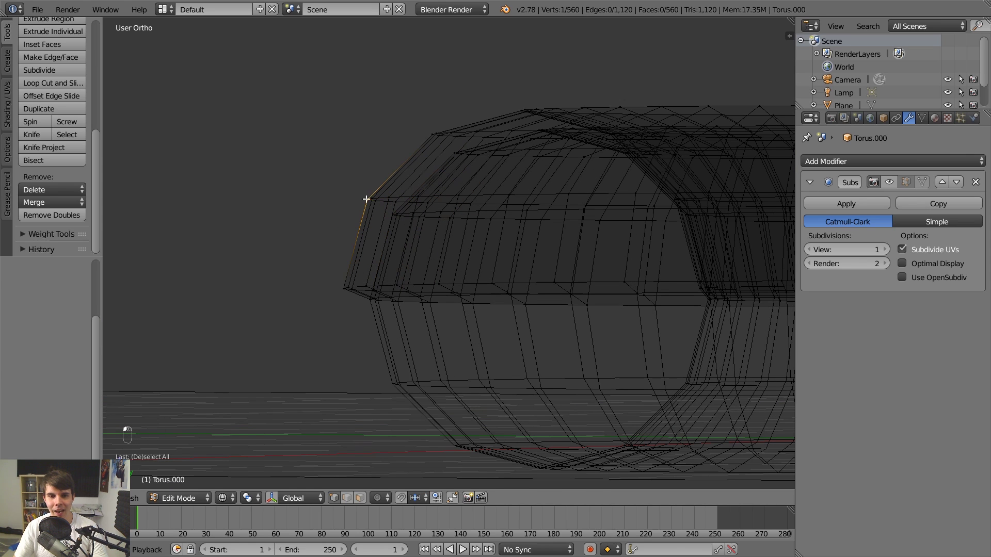
# Examine the extruded shell's outer surface and overhanging rim from the side in solid shading.
pyautogui.scroll(-3, 408, 212)
pyautogui.press('Tab')
pyautogui.scroll(-4, 492, 268)
pyautogui.moveTo(474, 250); pyautogui.dragTo(383, 277, button='middle')
pyautogui.press('z')
pyautogui.scroll(1, 504, 270)
pyautogui.scroll(5, 445, 256)
pyautogui.press('Tab')
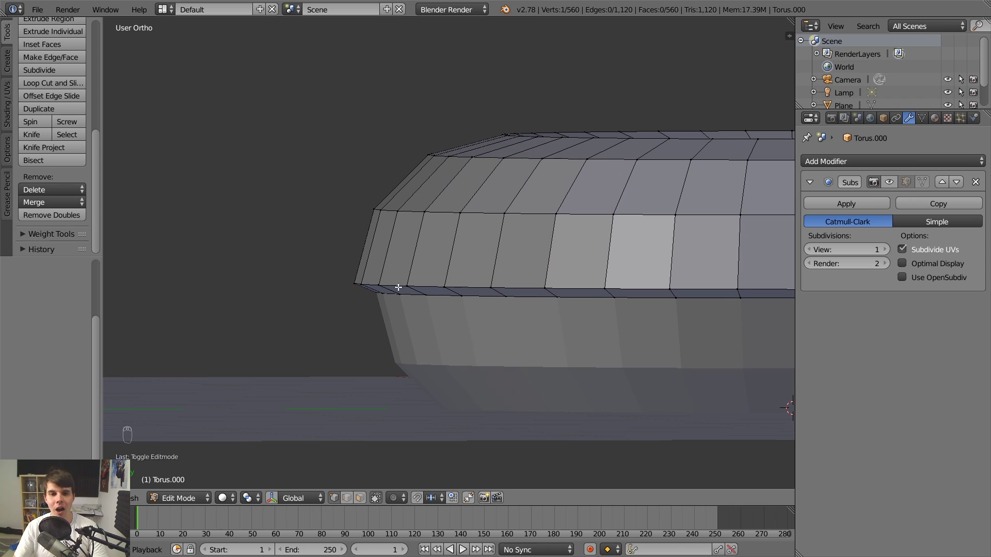
# Select the face loops covering the extruded shell's outer side, top and inner hole.
pyautogui.hotkey('ctrl', 'z')
pyautogui.hotkey('ctrl', 'z')
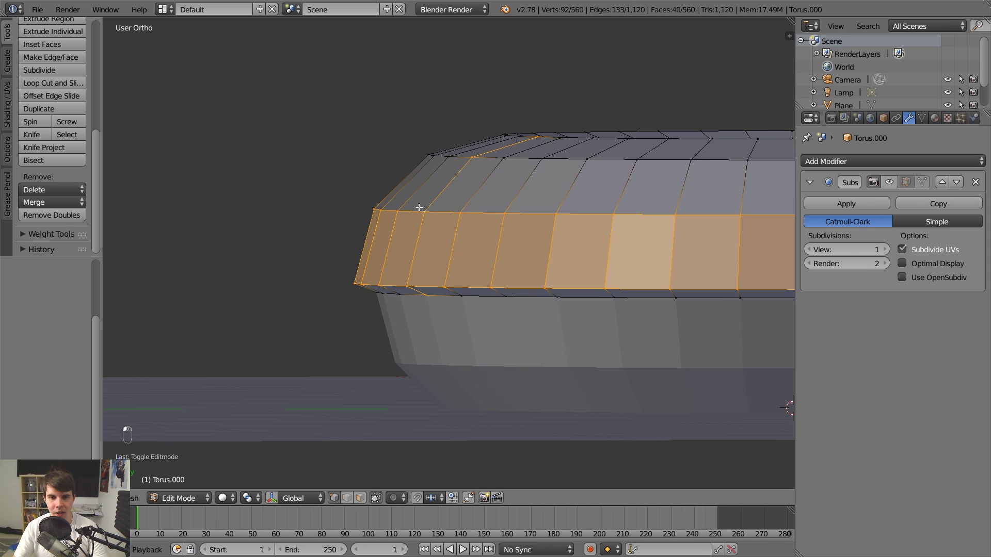
pyautogui.hotkey('ctrl', 'z')
pyautogui.keyDown('alt'); pyautogui.keyDown('shift'); pyautogui.rightClick(427, 208); pyautogui.keyUp('shift'); pyautogui.keyUp('alt')
pyautogui.keyDown('alt'); pyautogui.keyDown('shift'); pyautogui.rightClick(480, 159); pyautogui.keyUp('shift'); pyautogui.keyUp('alt')
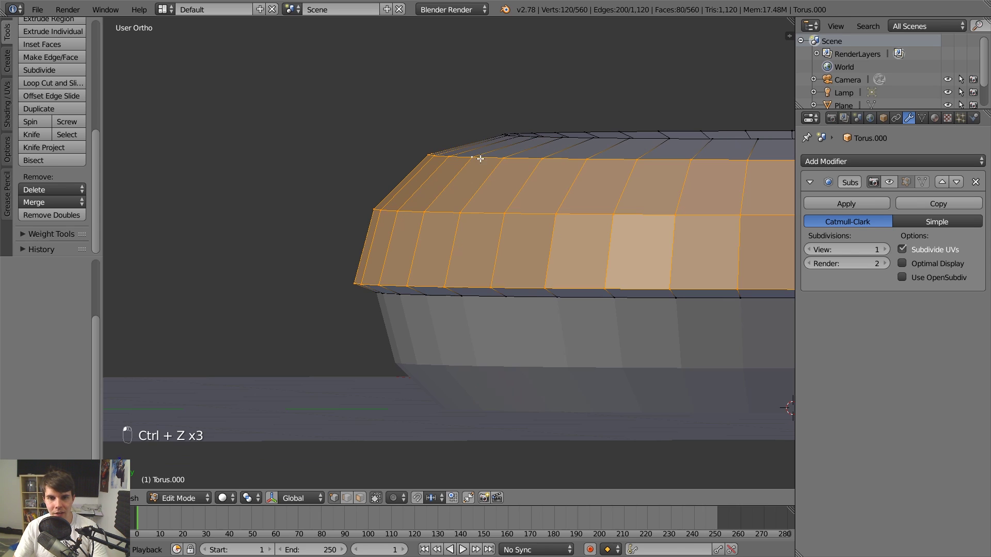
pyautogui.keyDown('alt'); pyautogui.keyDown('shift'); pyautogui.rightClick(544, 139); pyautogui.keyUp('shift'); pyautogui.keyUp('alt')
pyautogui.hotkey('ctrl', 'z')
pyautogui.moveTo(574, 155); pyautogui.dragTo(533, 179, button='middle')
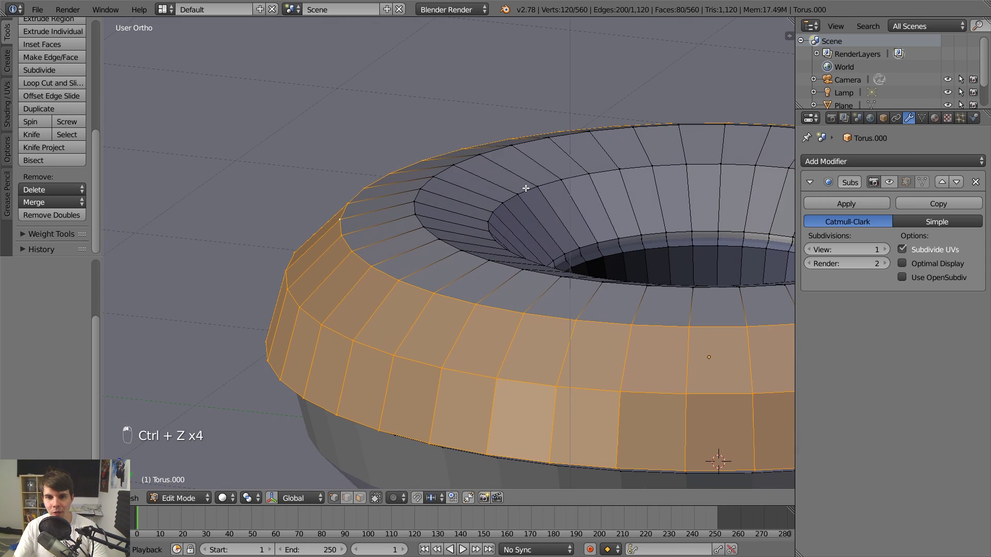
pyautogui.keyDown('alt'); pyautogui.keyDown('shift'); pyautogui.rightClick(526, 189); pyautogui.keyUp('shift'); pyautogui.keyUp('alt')
pyautogui.keyDown('alt'); pyautogui.keyDown('shift'); pyautogui.rightClick(465, 159); pyautogui.keyUp('shift'); pyautogui.keyUp('alt')
pyautogui.keyDown('alt'); pyautogui.keyDown('shift'); pyautogui.rightClick(597, 250); pyautogui.keyUp('shift'); pyautogui.keyUp('alt')
pyautogui.scroll(-3, 583, 252)
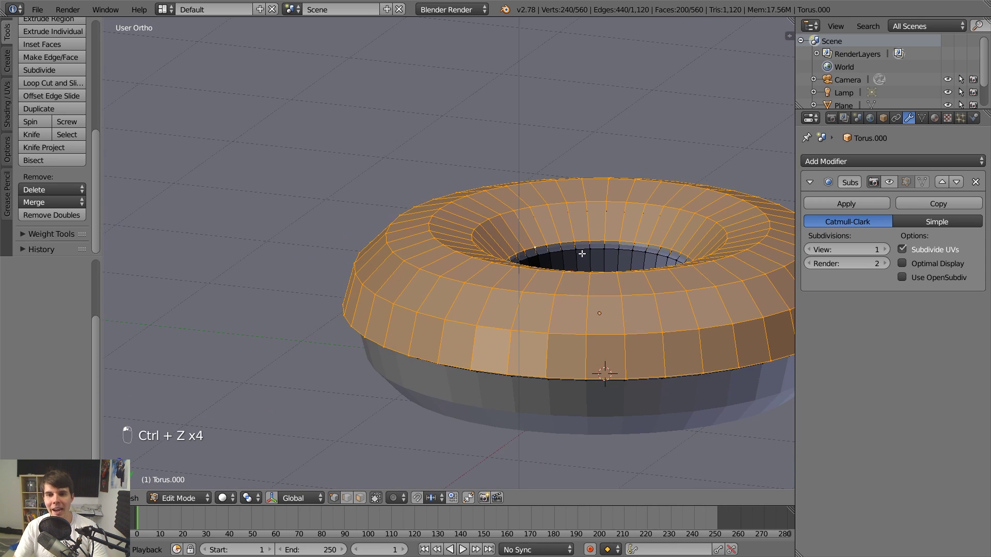
# Leave Edit Mode and undo the manual extrusion of the upper shell.
pyautogui.moveTo(582, 253); pyautogui.dragTo(622, 227, button='middle')
pyautogui.press('Tab')
pyautogui.hotkey('ctrl', 'z')
pyautogui.hotkey('ctrl', 'z')
pyautogui.hotkey('ctrl', 'z')
pyautogui.hotkey('ctrl', 'z')
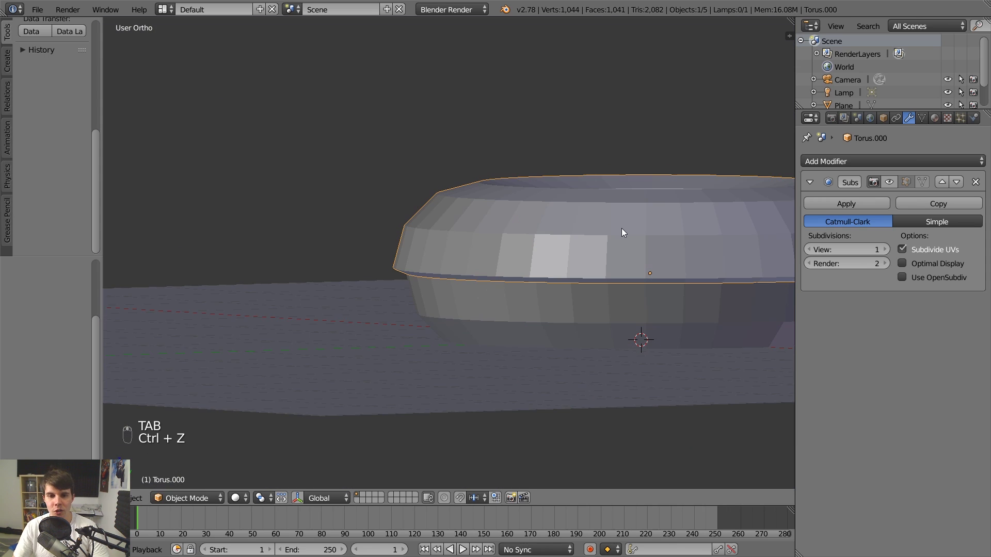
# Try moving a single vertex on the upper shell's lower rim in solid and wireframe shading.
pyautogui.press('Tab')
pyautogui.moveTo(571, 227); pyautogui.dragTo(517, 277, button='middle')
pyautogui.rightClick(432, 298)
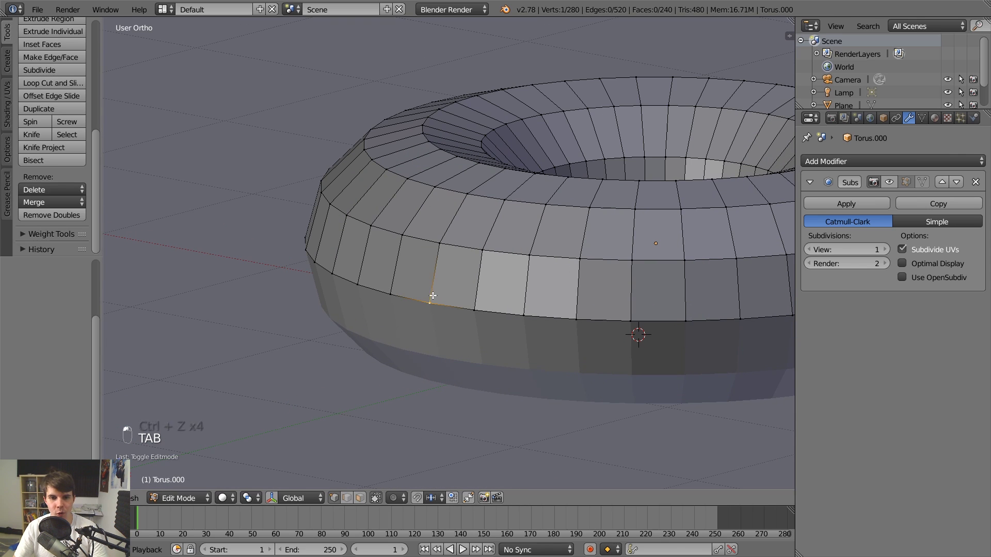
pyautogui.press('g')
pyautogui.rightClick(442, 274)
pyautogui.moveTo(442, 274); pyautogui.dragTo(431, 263, button='middle')
pyautogui.press('z')
pyautogui.press('g')
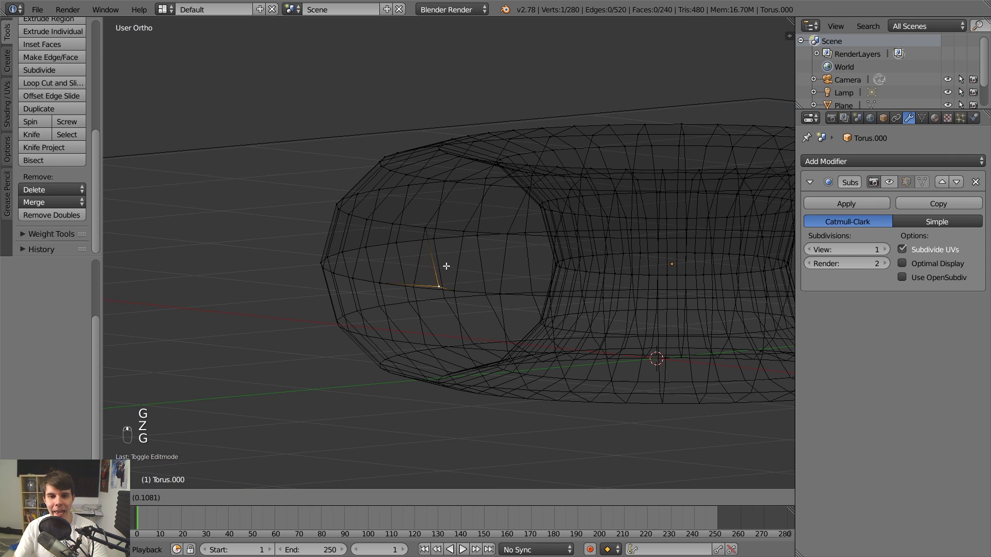
pyautogui.rightClick(447, 260)
pyautogui.press('Tab')
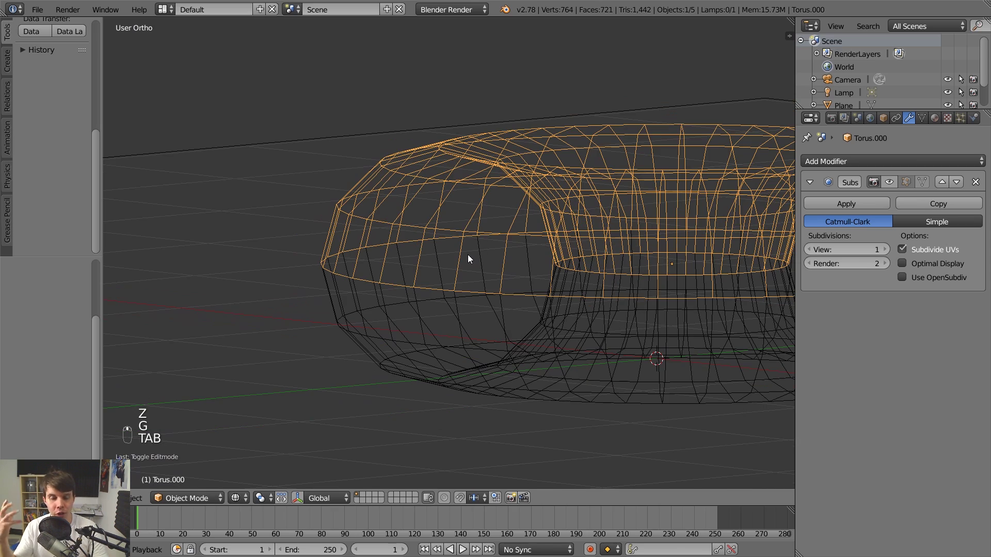
# Return to solid shading and add a Solidify modifier to the upper shell.
pyautogui.scroll(-3, 468, 255)
pyautogui.moveTo(468, 255)
pyautogui.mouseDown(button='middle')
pyautogui.moveTo(528, 215)
pyautogui.moveTo(472, 232)
pyautogui.mouseUp(button='middle')
pyautogui.scroll(5, 529, 215)
pyautogui.press('z')
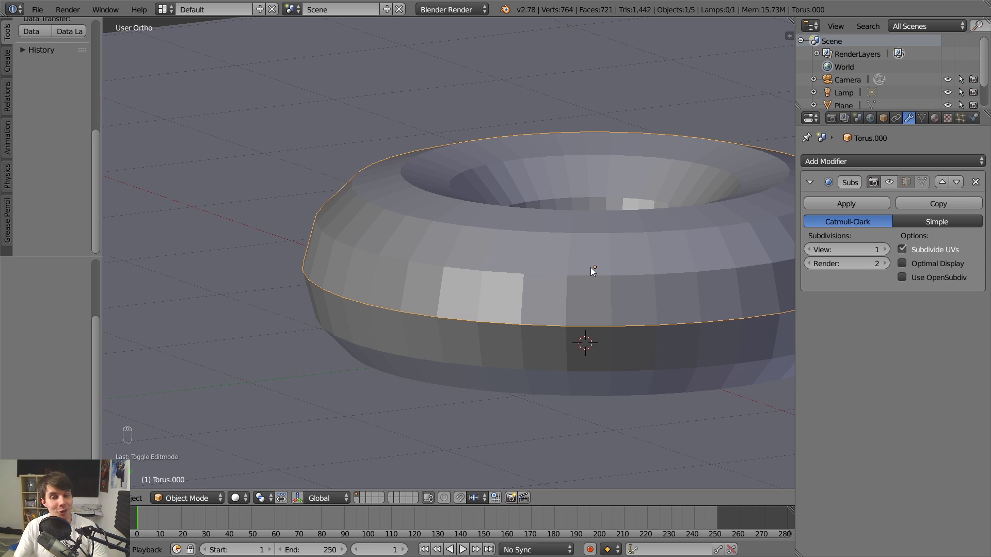
pyautogui.click(815, 162)
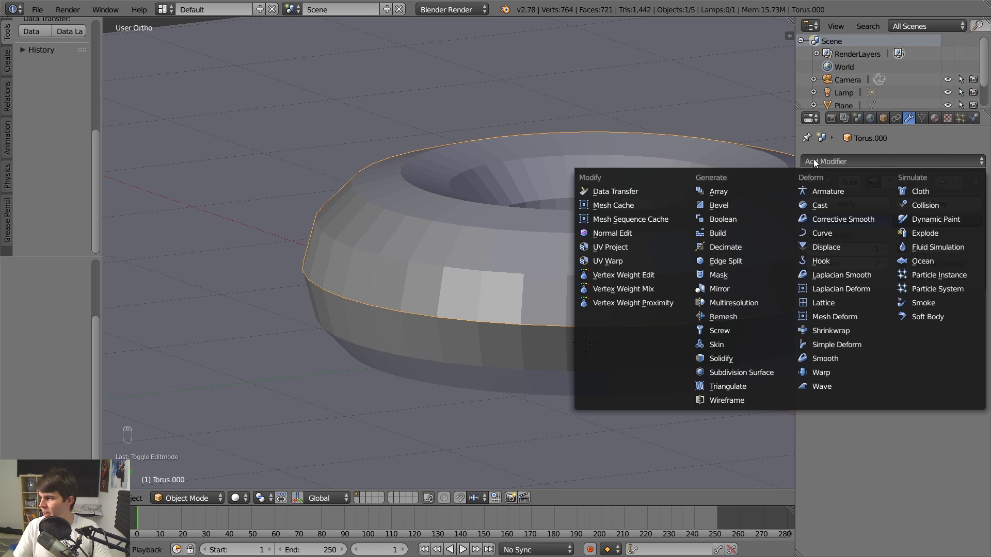
pyautogui.click(740, 357)
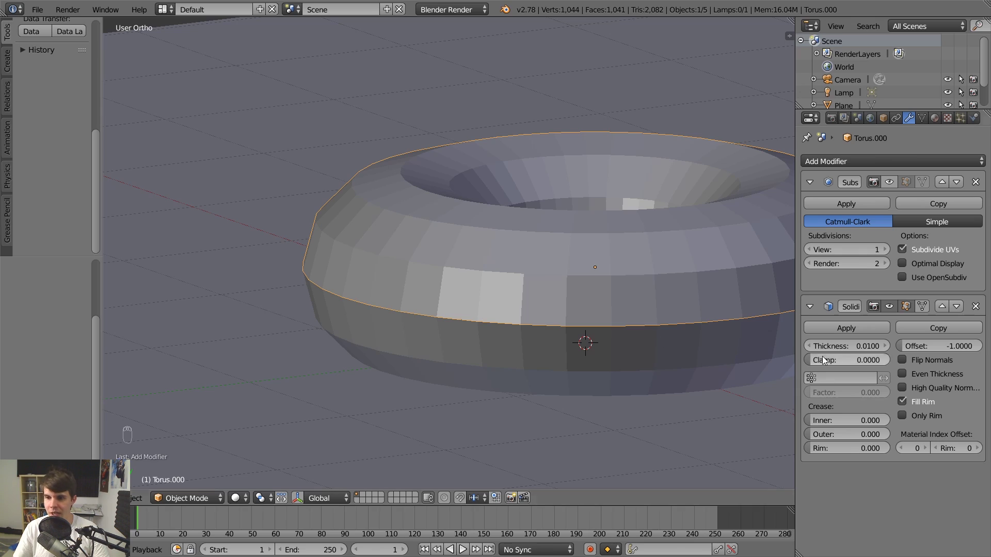
# Examine the thickness of the solidified shell's rim up close in wireframe shading.
pyautogui.press('z')
pyautogui.scroll(4, 404, 262)
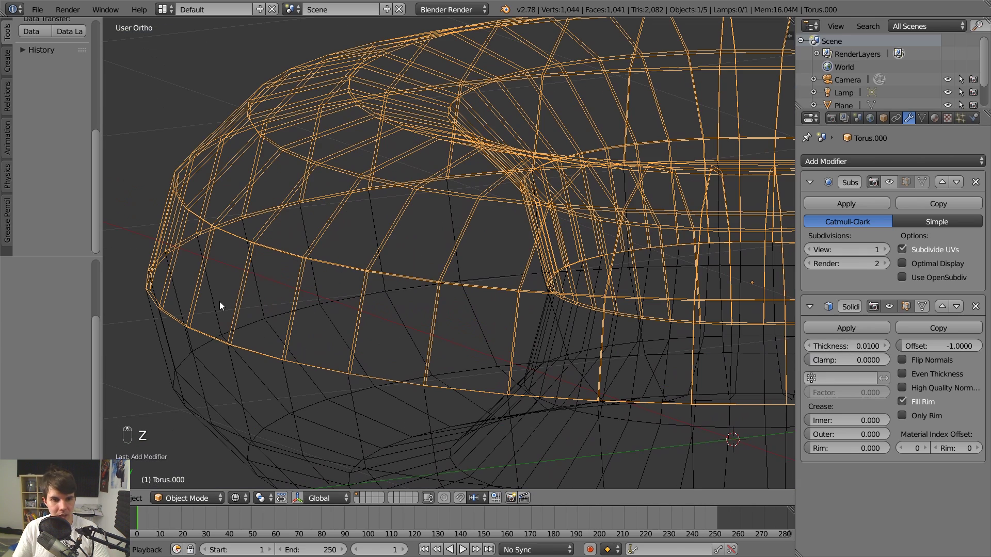
pyautogui.press('z')
pyautogui.scroll(2, 433, 217)
pyautogui.press('z')
pyautogui.scroll(3, 493, 184)
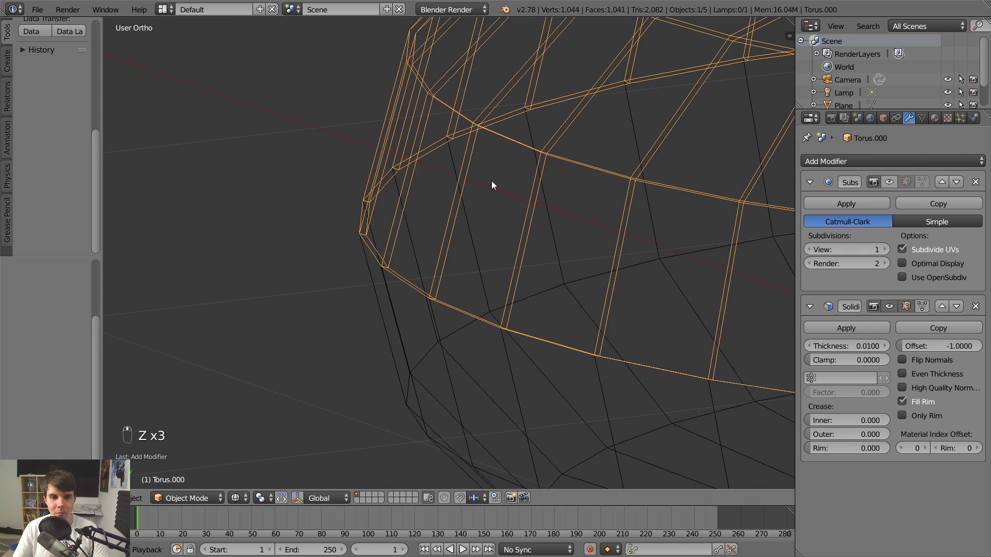
pyautogui.scroll(2, 492, 185)
# Compare the rim with the Solidify modifier's viewport display off and on, and inspect the seam in both shadings.
pyautogui.click(889, 306)
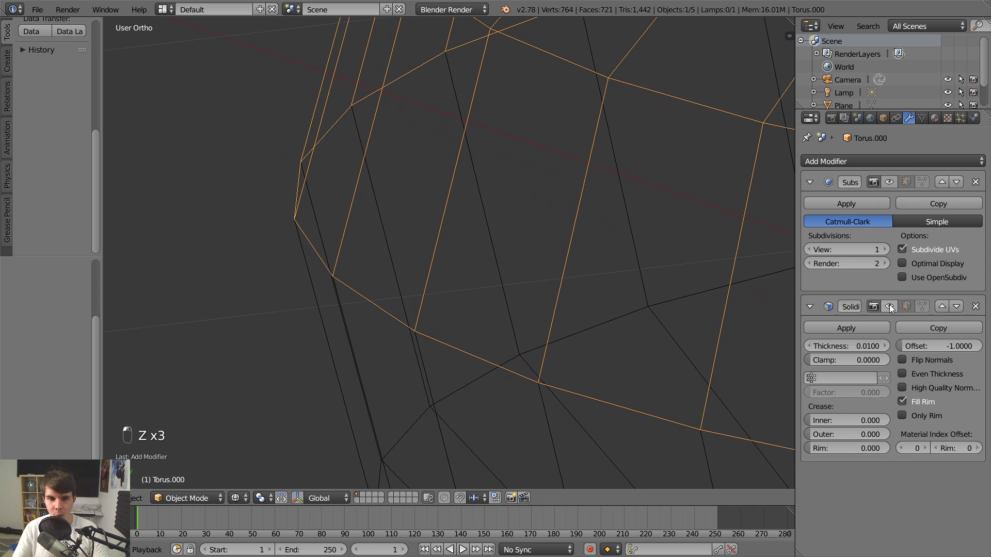
pyautogui.click(889, 306)
pyautogui.scroll(-1, 349, 258)
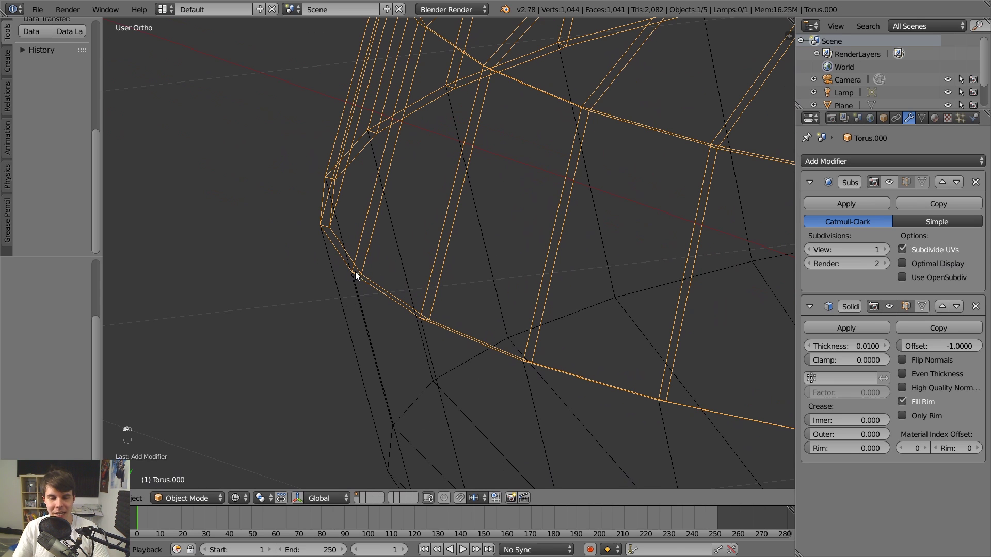
pyautogui.scroll(-2, 356, 271)
pyautogui.press('z')
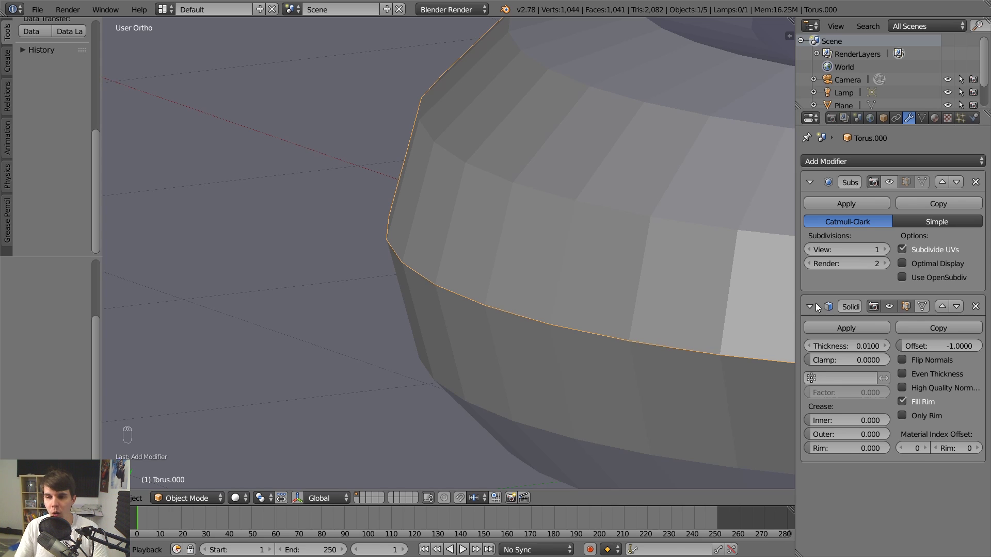
pyautogui.scroll(-4, 658, 328)
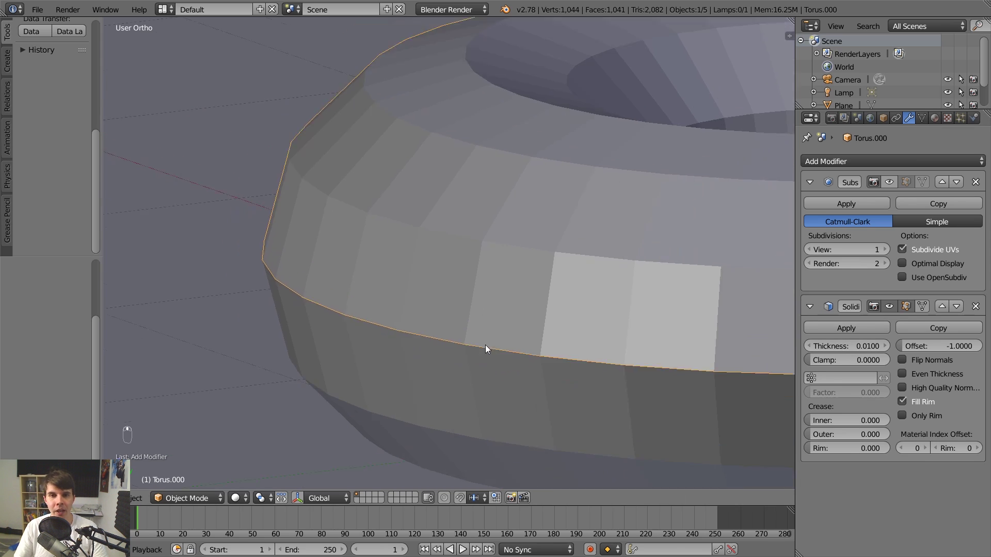
pyautogui.press('z')
pyautogui.press('z')
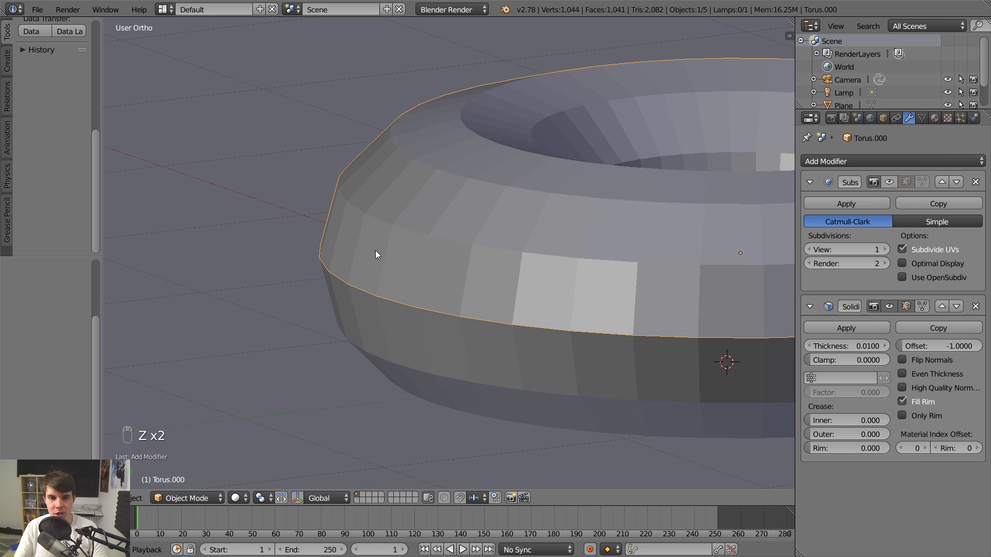
# Set the Solidify offset to 1.0000 and check the outward thickness in wireframe and solid shading.
pyautogui.moveTo(906, 348); pyautogui.dragTo(981, 348)
pyautogui.press('z')
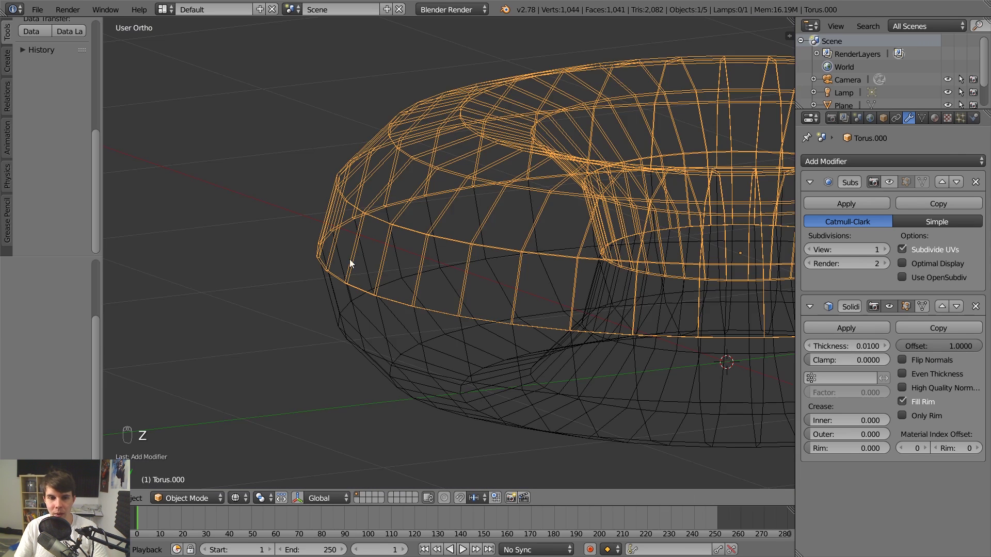
pyautogui.press('z')
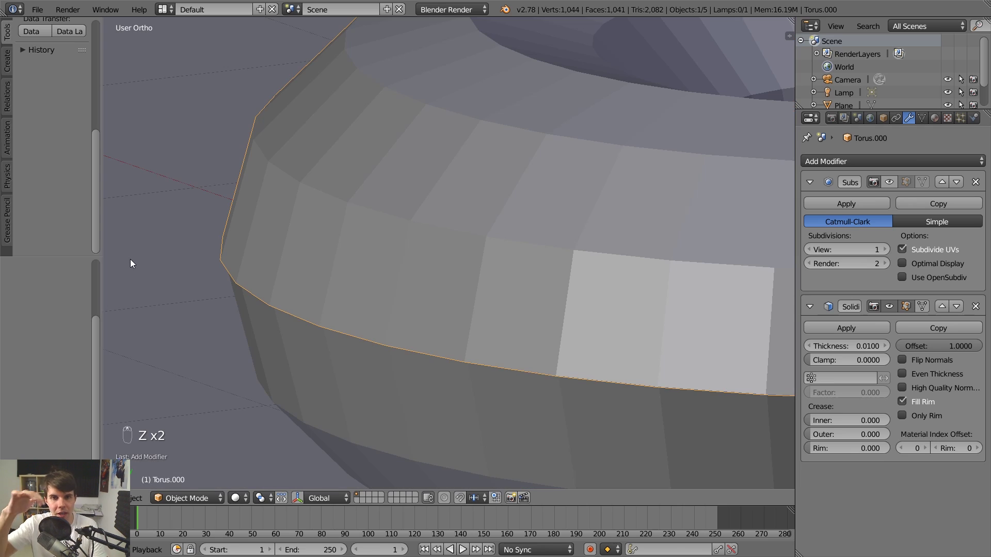
# Try Solidify thicknesses of 0.1180 and 0.2920 and view the shell's overhang around the torus.
pyautogui.moveTo(837, 347); pyautogui.dragTo(792, 347)
pyautogui.scroll(-5, 721, 306)
pyautogui.moveTo(640, 316); pyautogui.dragTo(646, 297, button='middle')
pyautogui.moveTo(847, 347); pyautogui.dragTo(895, 346)
pyautogui.moveTo(574, 259); pyautogui.dragTo(519, 271, button='middle')
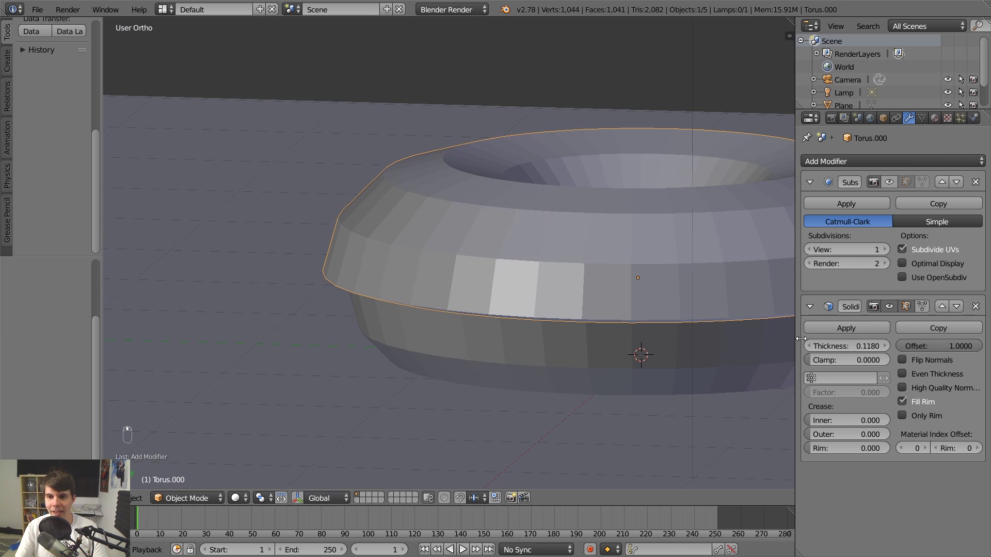
pyautogui.moveTo(846, 347); pyautogui.dragTo(936, 347)
pyautogui.scroll(-4, 591, 375)
pyautogui.moveTo(633, 330); pyautogui.dragTo(612, 312, button='middle')
pyautogui.scroll(5, 611, 312)
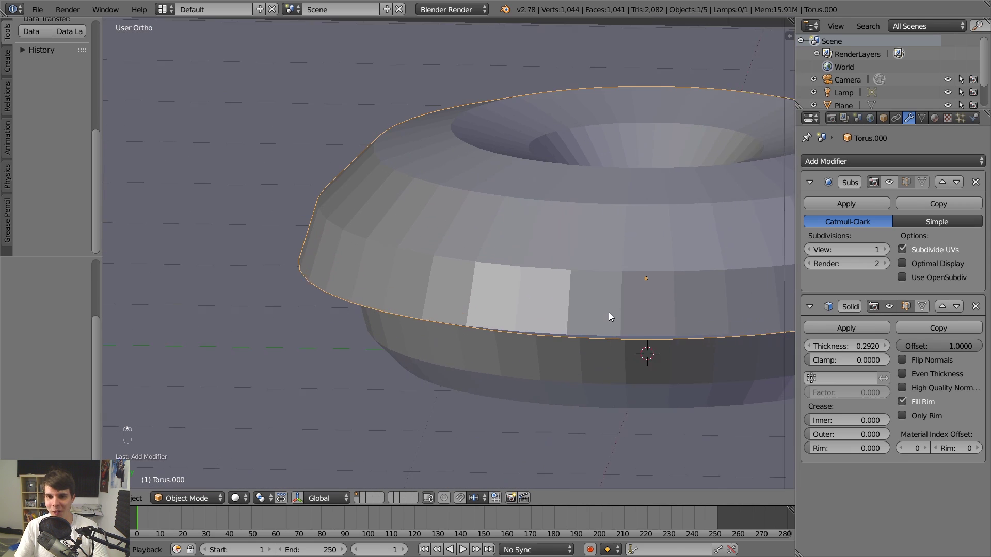
# Set the Solidify thickness to 0.0490 and check the shell from above.
pyautogui.moveTo(853, 345); pyautogui.dragTo(728, 346)
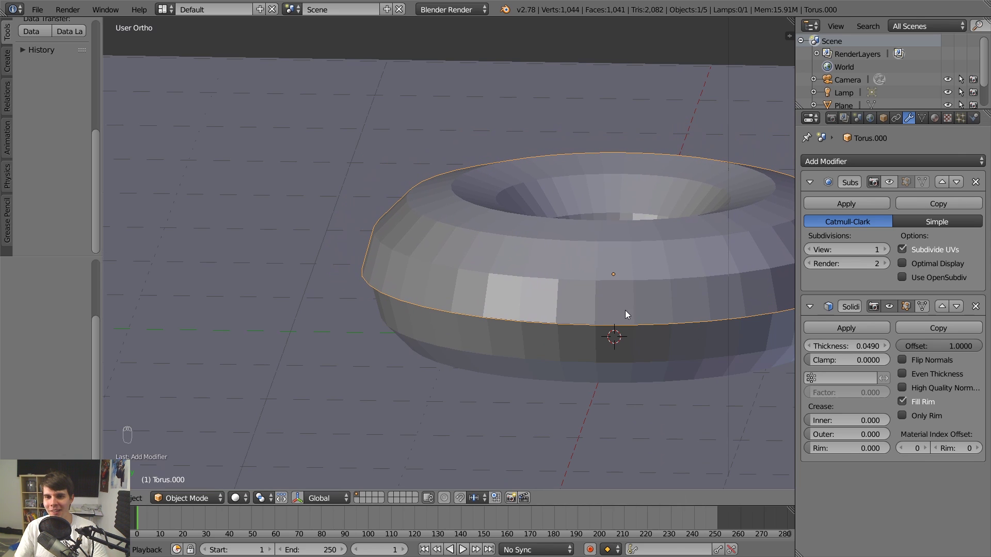
pyautogui.moveTo(624, 311); pyautogui.dragTo(625, 325, button='middle')
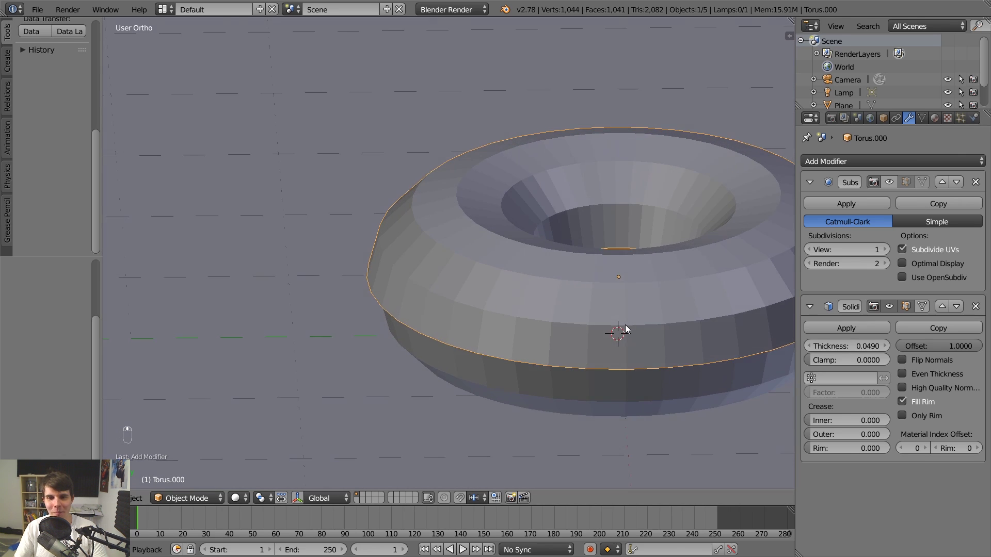
# Examine the thickened shell's lower rim and its overhang around the torus up close and at an angle.
pyautogui.scroll(-1, 625, 325)
pyautogui.scroll(2, 625, 325)
pyautogui.scroll(1, 628, 329)
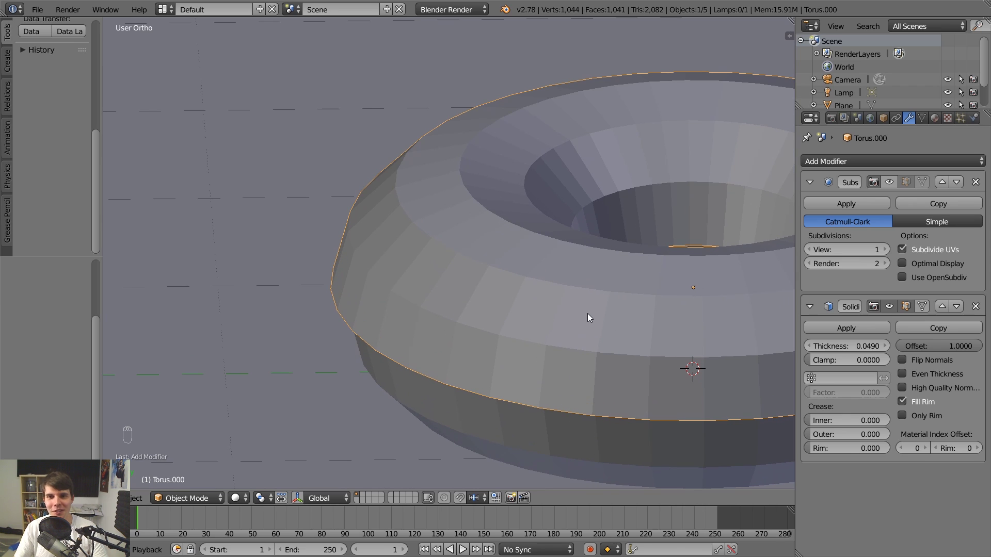
pyautogui.scroll(1, 588, 314)
pyautogui.scroll(-3, 587, 314)
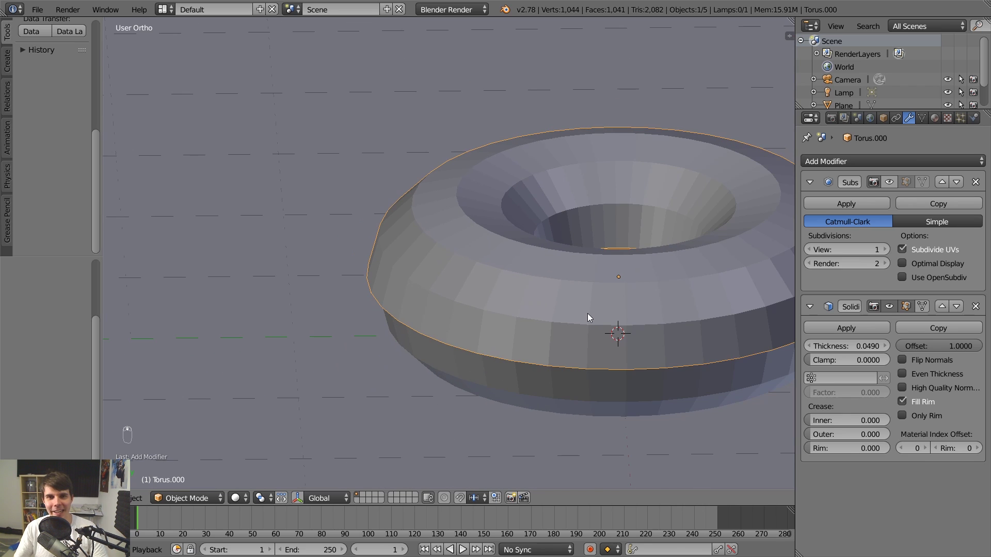
pyautogui.moveTo(587, 314); pyautogui.dragTo(616, 305, button='middle')
pyautogui.scroll(-1, 616, 305)
pyautogui.scroll(2, 615, 305)
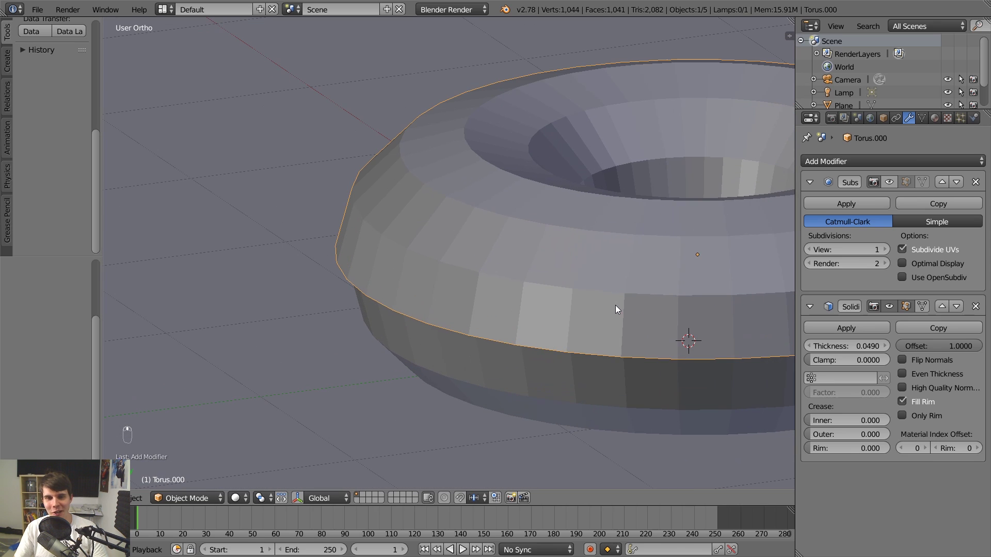
pyautogui.scroll(-2, 615, 305)
pyautogui.scroll(2, 583, 308)
# Try a Solidify thickness of 0.0440 on the upper shell and view the whole torus.
pyautogui.moveTo(849, 346)
pyautogui.mouseDown()
pyautogui.moveTo(877, 346)
pyautogui.moveTo(852, 346)
pyautogui.mouseUp()
pyautogui.moveTo(497, 308)
pyautogui.mouseDown(button='middle')
pyautogui.moveTo(478, 288)
pyautogui.moveTo(500, 303)
pyautogui.mouseUp(button='middle')
pyautogui.scroll(-3, 500, 303)
pyautogui.moveTo(842, 347)
pyautogui.mouseDown()
pyautogui.moveTo(859, 347)
pyautogui.moveTo(821, 346)
pyautogui.moveTo(831, 346)
pyautogui.mouseUp()
pyautogui.scroll(-1, 686, 361)
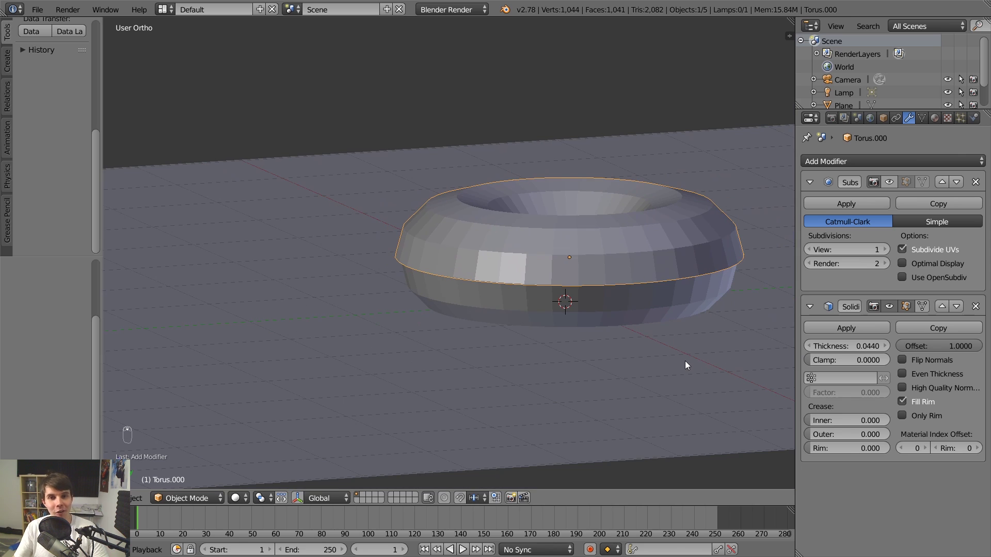
# Set the upper shell's Solidify thickness to 0.0710 and check its overhang around the torus.
pyautogui.moveTo(686, 361); pyautogui.dragTo(482, 278, button='middle')
pyautogui.scroll(3, 482, 274)
pyautogui.moveTo(845, 349)
pyautogui.mouseDown()
pyautogui.moveTo(864, 347)
pyautogui.moveTo(843, 347)
pyautogui.mouseUp()
pyautogui.scroll(3, 701, 327)
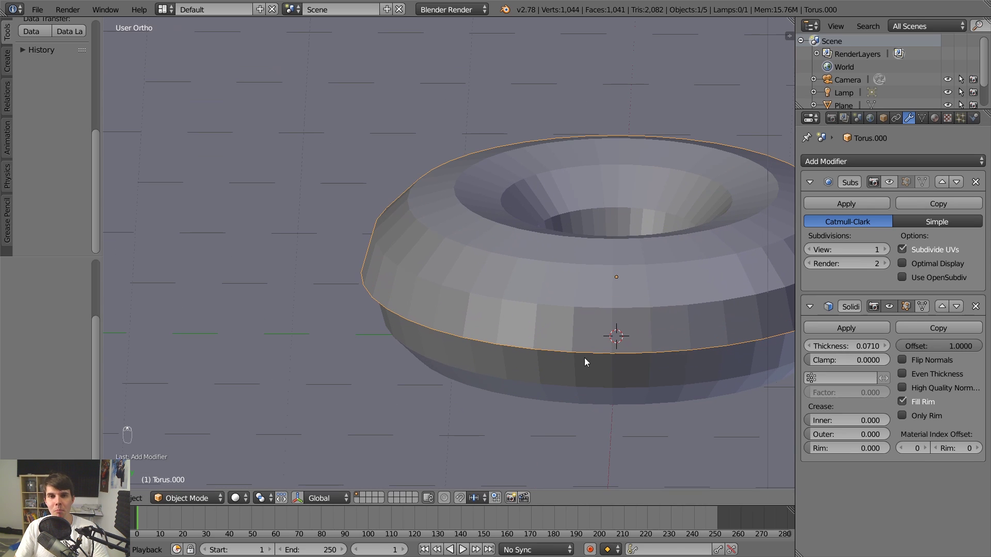
pyautogui.scroll(1, 586, 358)
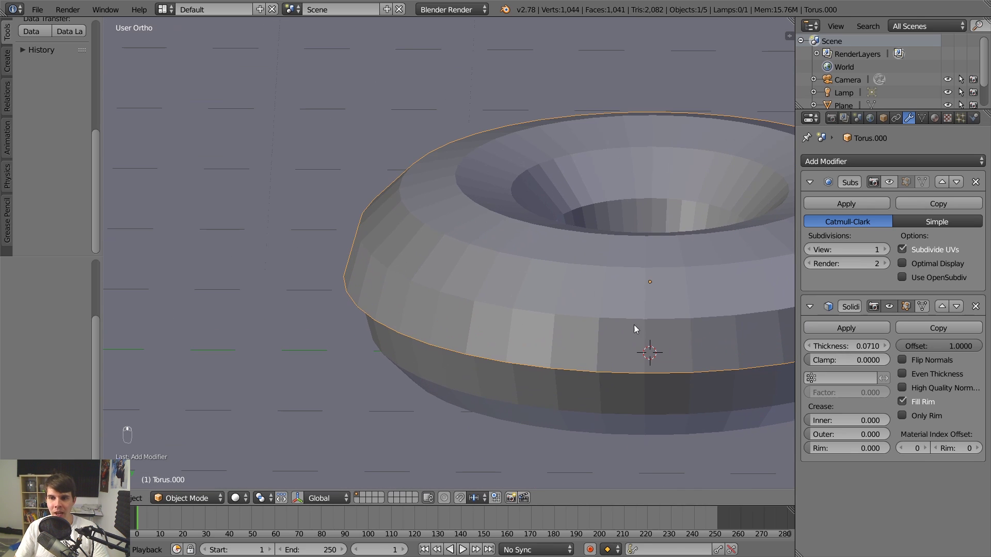
# Turn on the Subdivision Surface modifier's viewport display for both the upper shell and the lower torus half.
pyautogui.click(890, 182)
pyautogui.rightClick(541, 391)
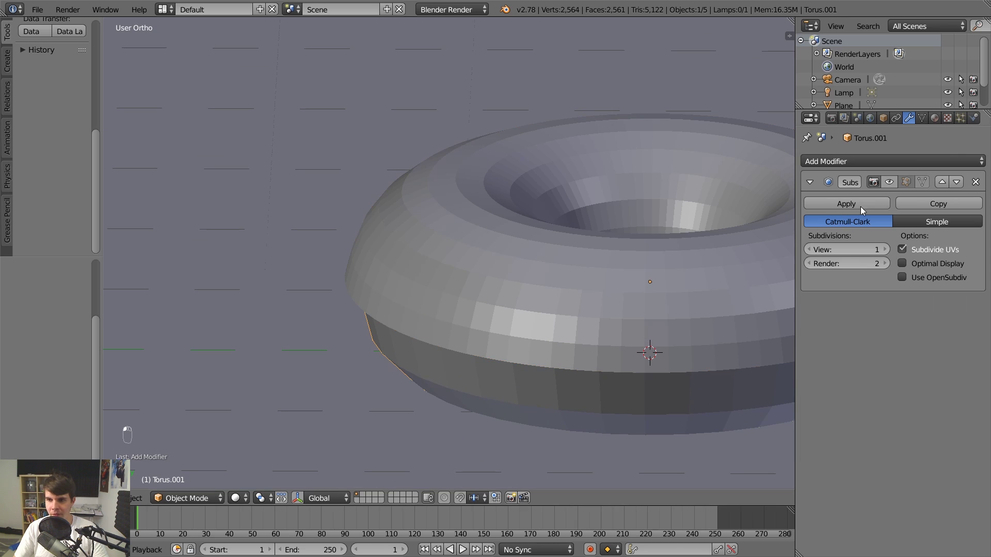
pyautogui.click(889, 182)
pyautogui.rightClick(584, 336)
pyautogui.scroll(-1, 537, 364)
pyautogui.scroll(1, 532, 367)
pyautogui.scroll(1, 541, 351)
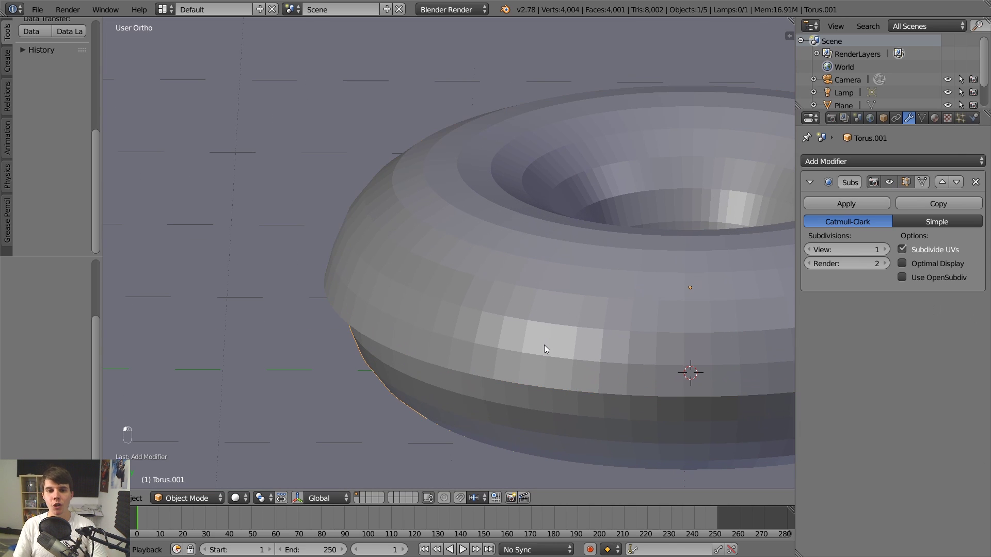
pyautogui.scroll(-2, 538, 316)
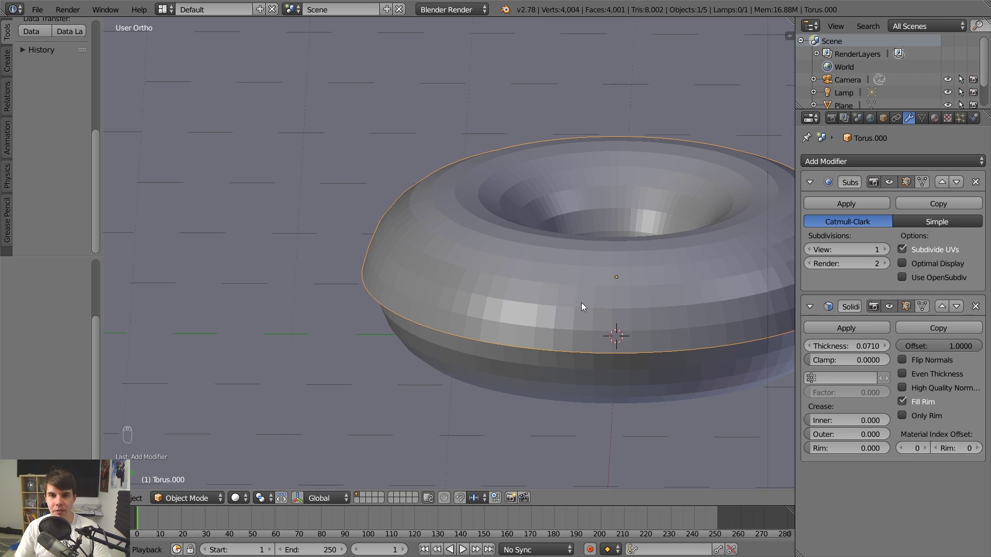
# Place the upper shell's Solidify modifier above its Subdivision Surface modifier and check the rim edge from the side.
pyautogui.scroll(2, 428, 335)
pyautogui.moveTo(427, 332); pyautogui.dragTo(373, 280, button='middle')
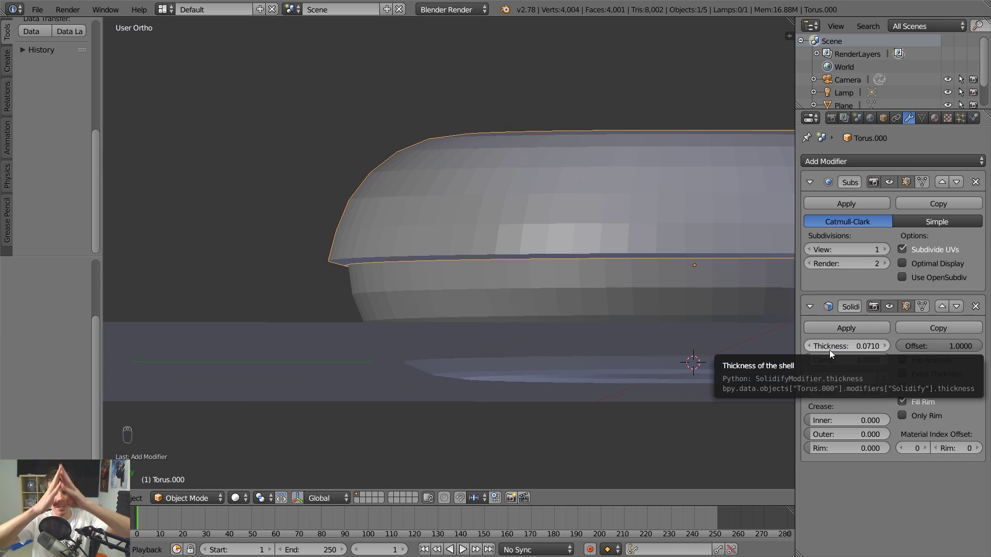
pyautogui.click(943, 306)
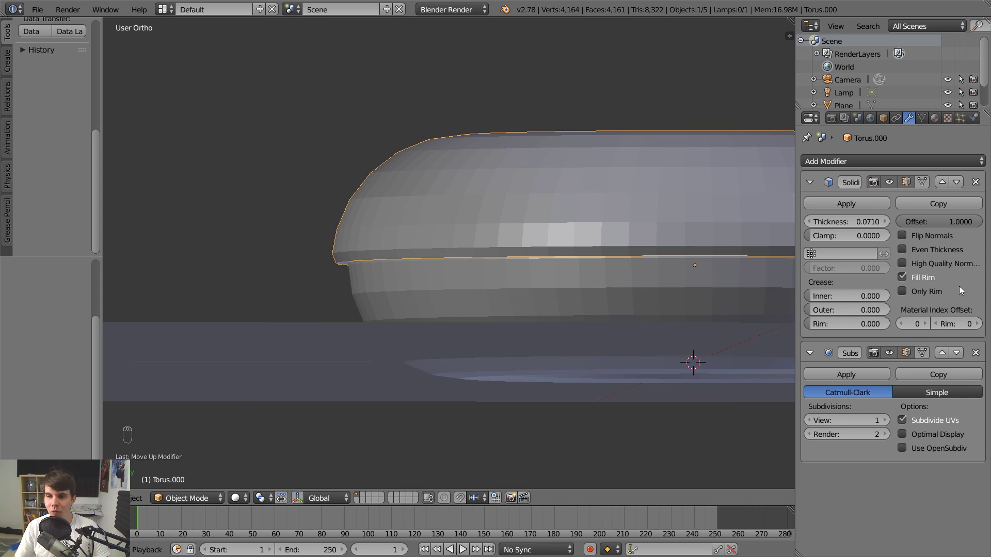
pyautogui.scroll(2, 403, 311)
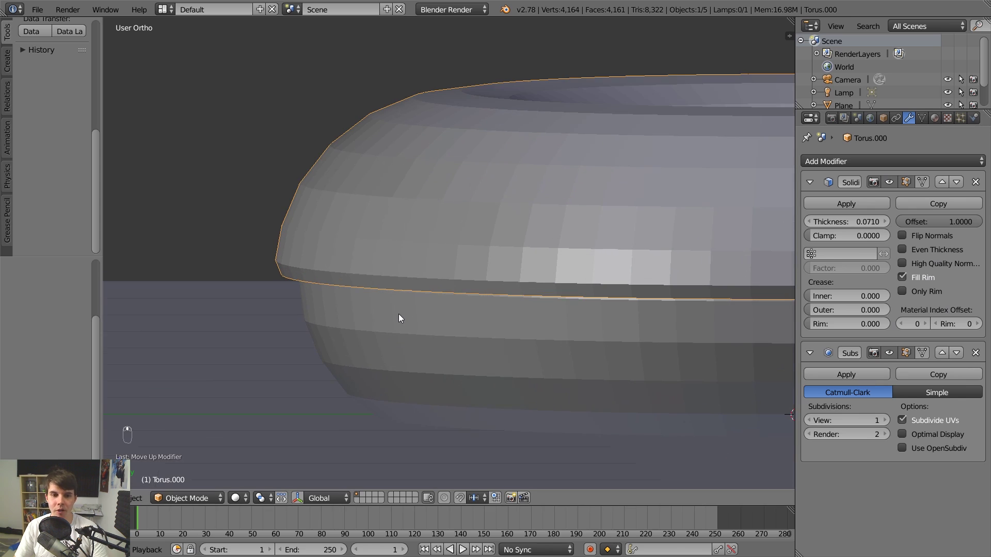
pyautogui.keyDown('shift'); pyautogui.moveTo(378, 293); pyautogui.dragTo(447, 240, button='middle'); pyautogui.keyUp('shift')
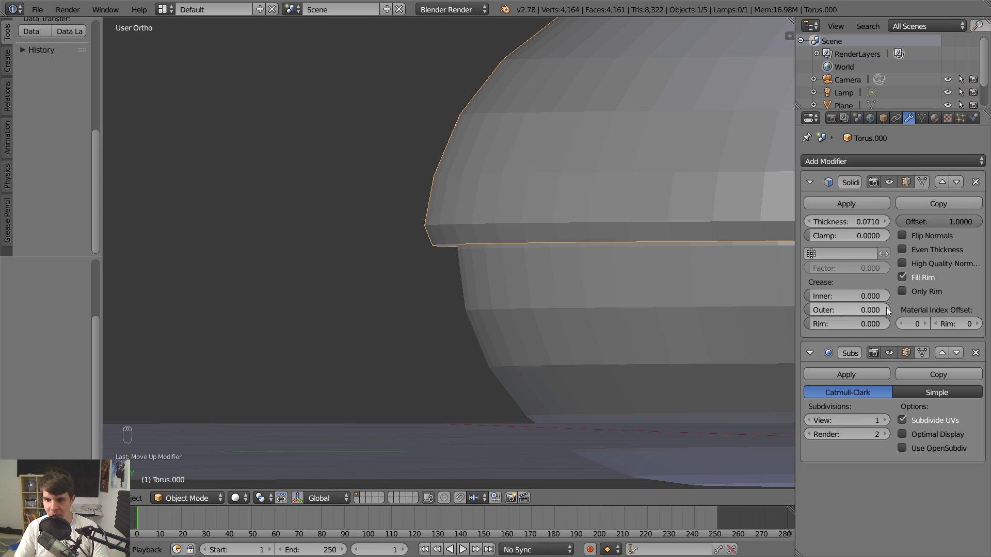
# Raise the upper shell's viewport subdivisions to 4.
pyautogui.click(884, 421)
pyautogui.click(884, 421)
pyautogui.click(884, 421)
pyautogui.scroll(-2, 521, 206)
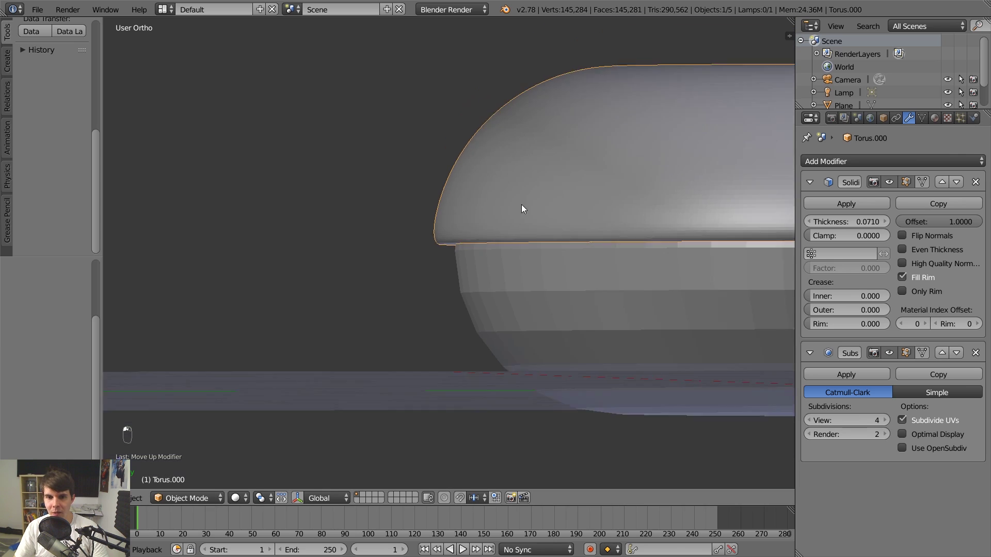
# Examine the shell's rounded rim from below and from the side, switching to perspective projection.
pyautogui.moveTo(522, 207); pyautogui.dragTo(420, 252, button='middle')
pyautogui.scroll(-2, 480, 274)
pyautogui.moveTo(500, 283); pyautogui.dragTo(431, 219, button='middle')
pyautogui.scroll(4, 491, 274)
pyautogui.scroll(2, 460, 254)
pyautogui.press('KP_5')
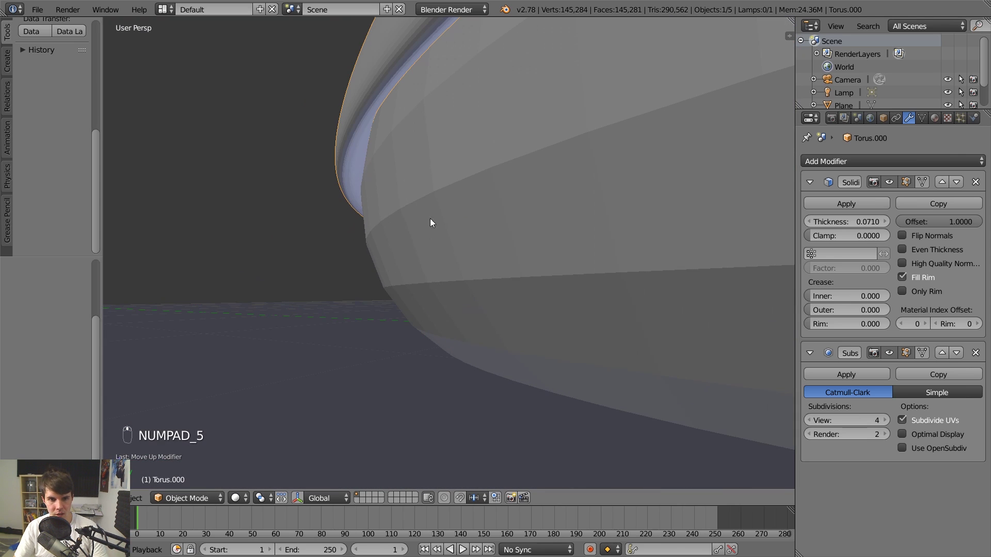
pyautogui.scroll(-4, 357, 147)
pyautogui.moveTo(419, 180); pyautogui.dragTo(476, 256, button='middle')
pyautogui.scroll(-5, 437, 201)
pyautogui.scroll(4, 567, 276)
pyautogui.moveTo(567, 276); pyautogui.dragTo(583, 238, button='middle')
pyautogui.keyDown('shift'); pyautogui.moveTo(500, 337); pyautogui.dragTo(447, 338, button='middle'); pyautogui.keyUp('shift')
# Compare the shell's rim with Solidify below and above Subdivision Surface in the stack, ending with Solidify first.
pyautogui.click(956, 182)
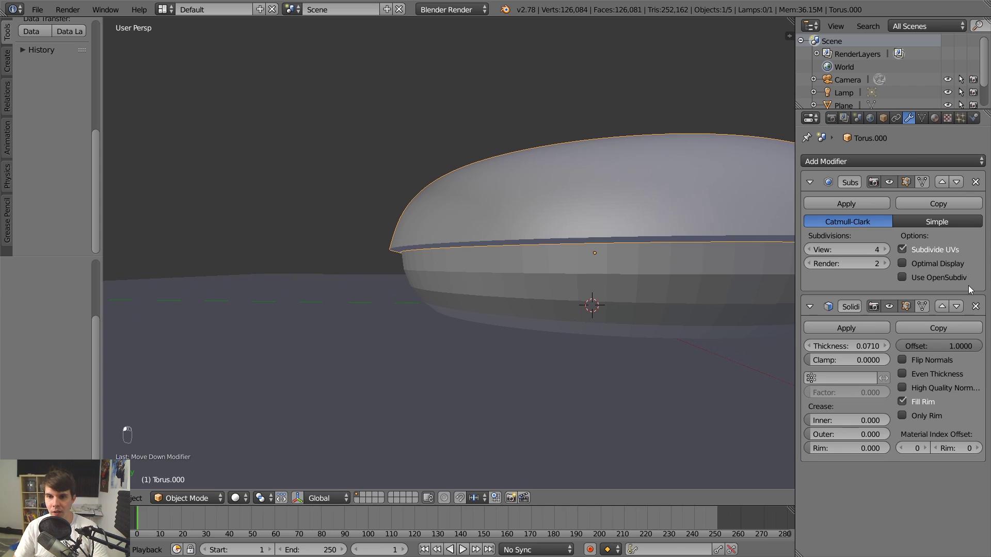
pyautogui.click(942, 307)
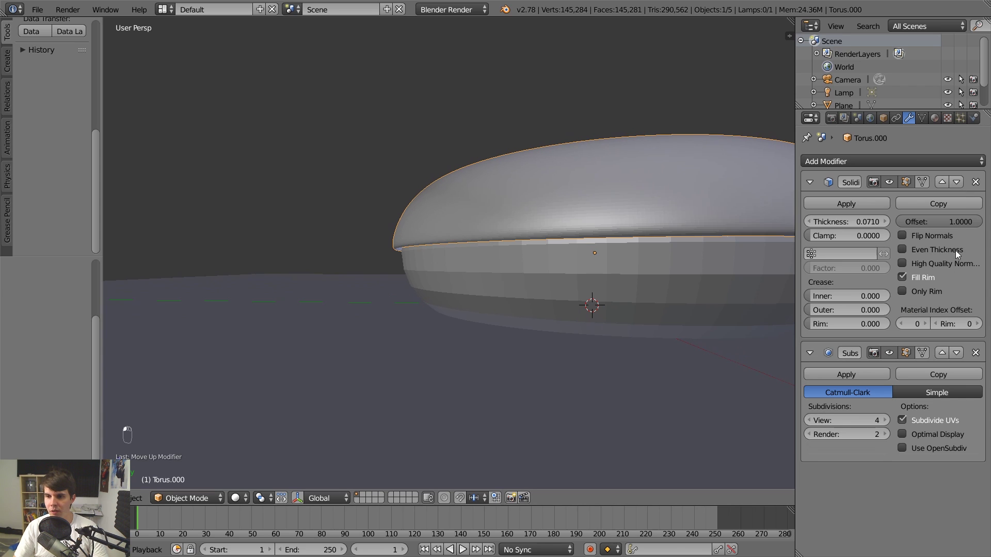
pyautogui.click(957, 181)
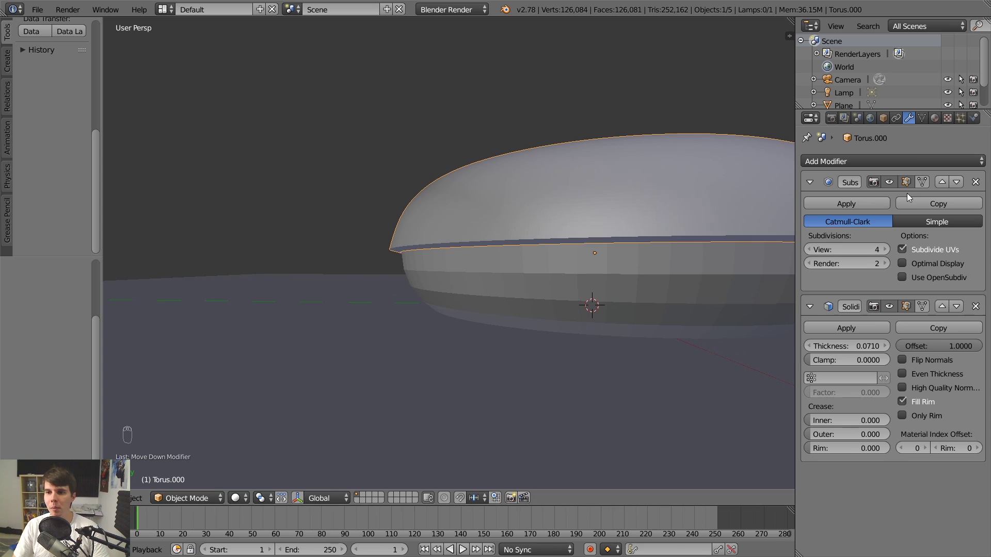
pyautogui.click(956, 184)
pyautogui.scroll(-6, 516, 245)
pyautogui.moveTo(511, 243); pyautogui.dragTo(458, 260, button='middle')
pyautogui.scroll(3, 458, 261)
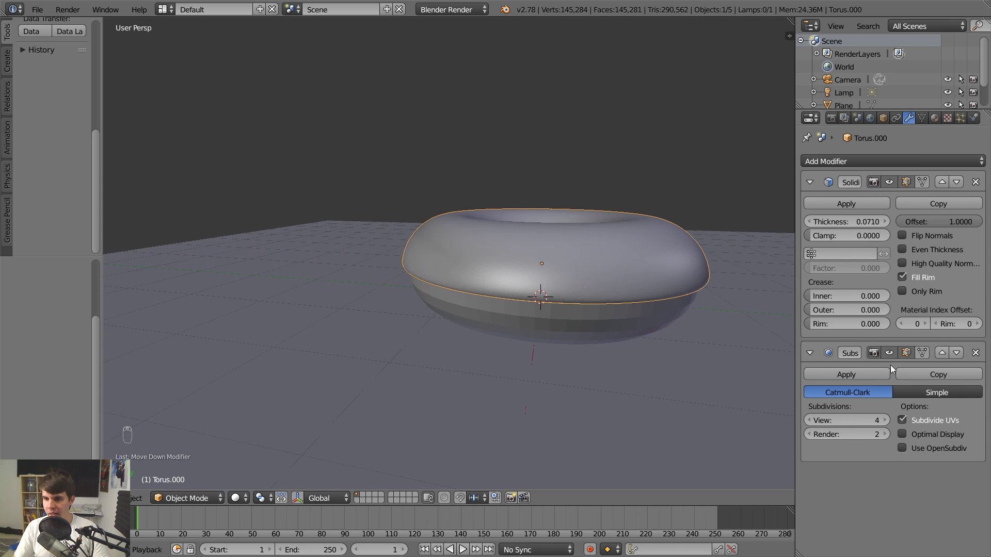
# Set the upper shell's viewport subdivisions to 2 and select the lower torus half.
pyautogui.click(811, 420)
pyautogui.click(811, 420)
pyautogui.moveTo(557, 312); pyautogui.dragTo(498, 325, button='middle')
pyautogui.rightClick(497, 356)
pyautogui.scroll(-2, 497, 356)
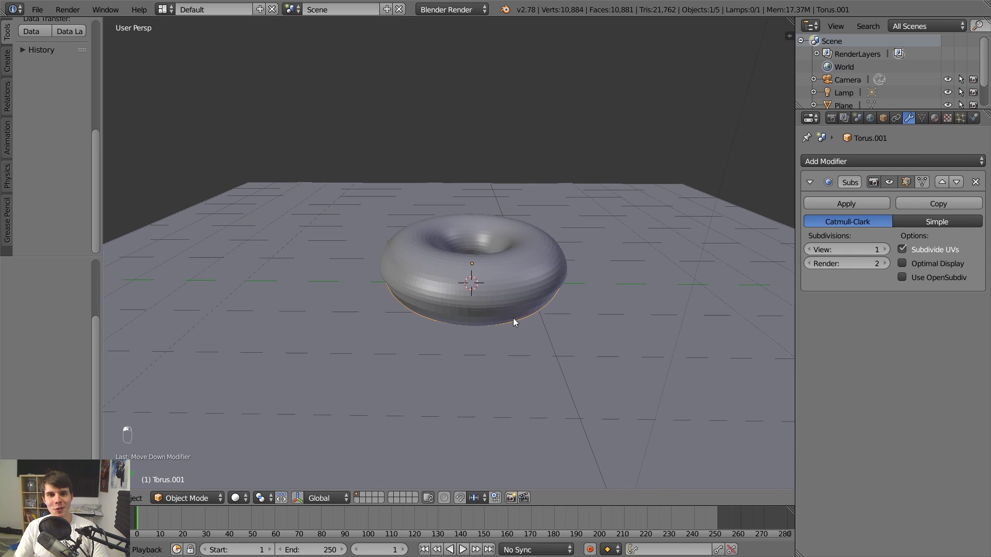
# Save the file over the existing one and check the torus in wireframe and solid shading.
pyautogui.hotkey('ctrl', 's')
pyautogui.click(562, 203)
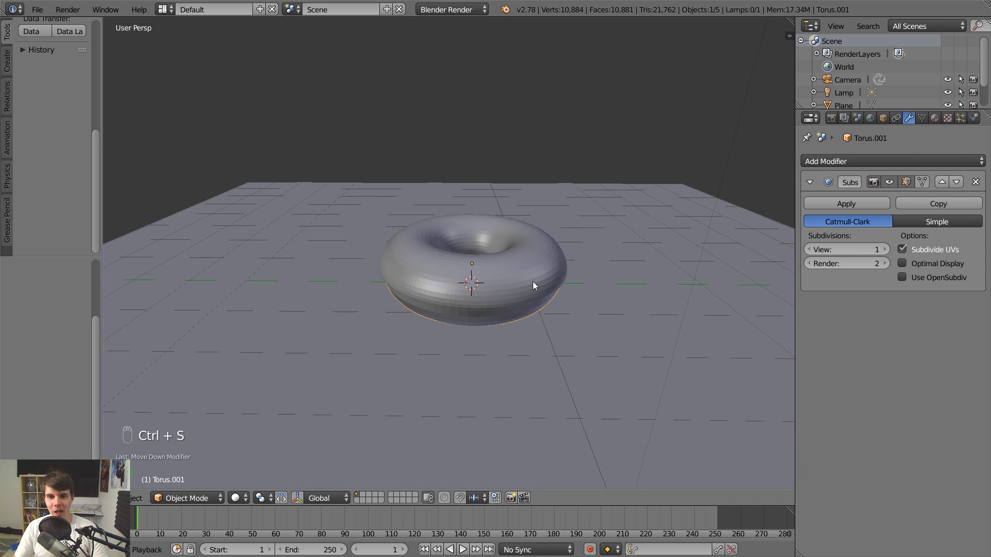
pyautogui.scroll(1, 523, 297)
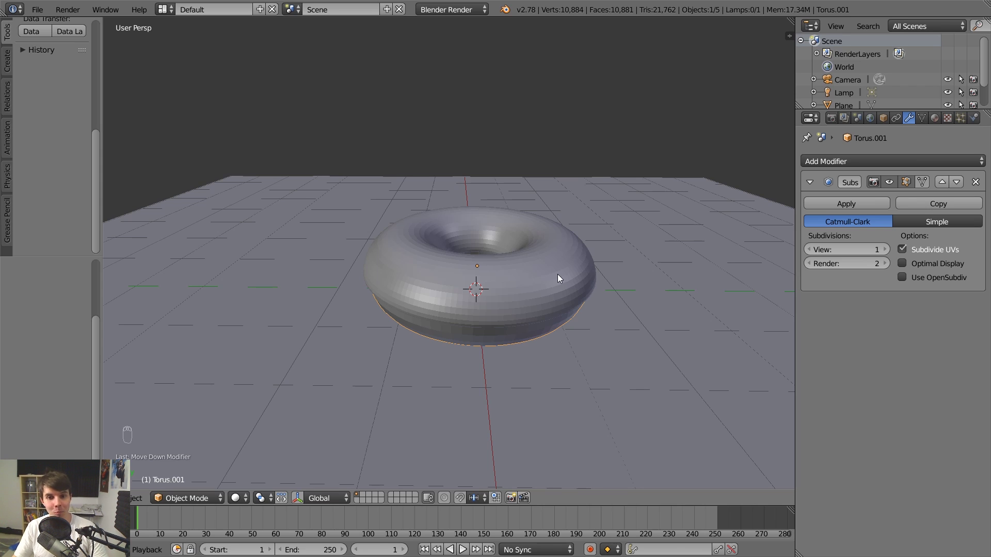
pyautogui.scroll(-2, 558, 274)
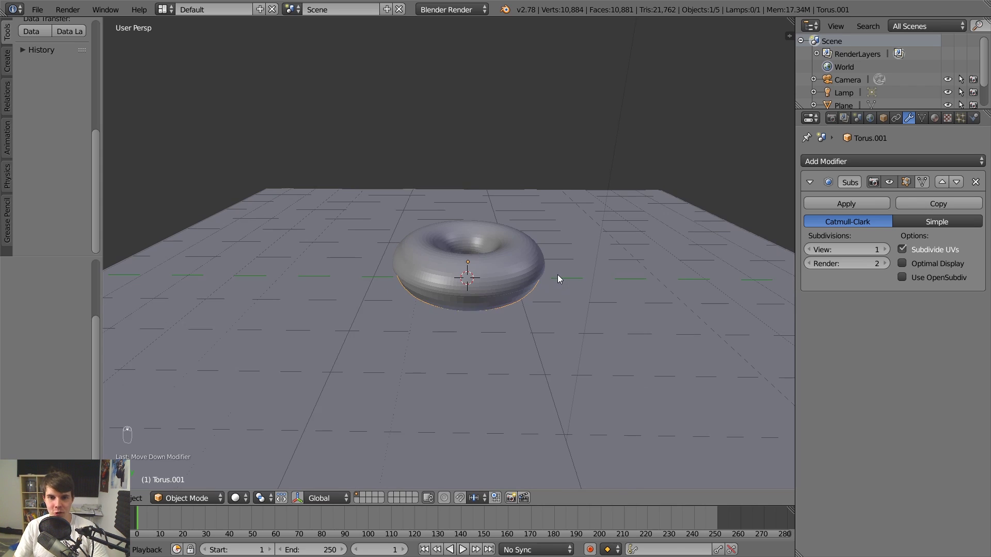
pyautogui.scroll(2, 561, 274)
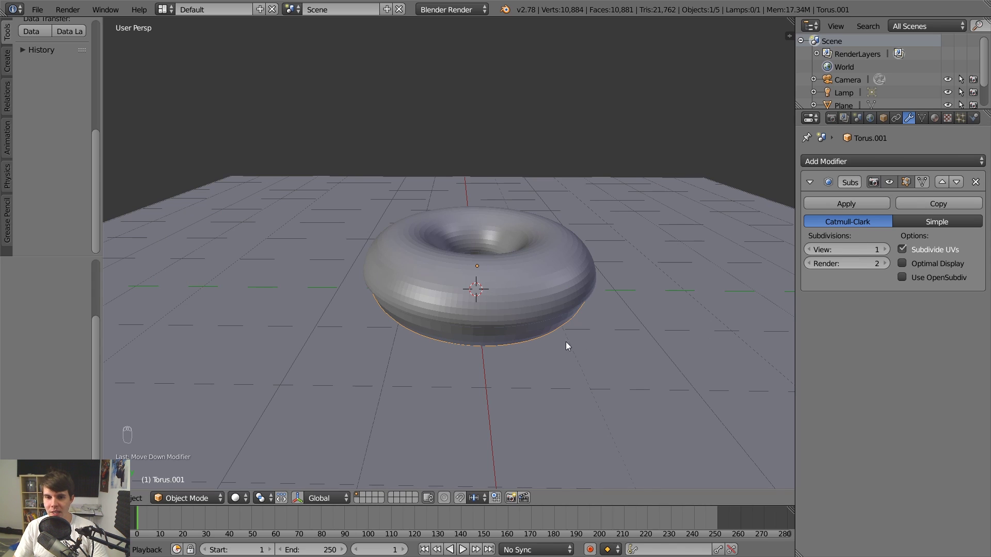
pyautogui.press('z')
pyautogui.press('z')
# Add an Array modifier to the lower torus half and view the duplicate beside it.
pyautogui.click(874, 161)
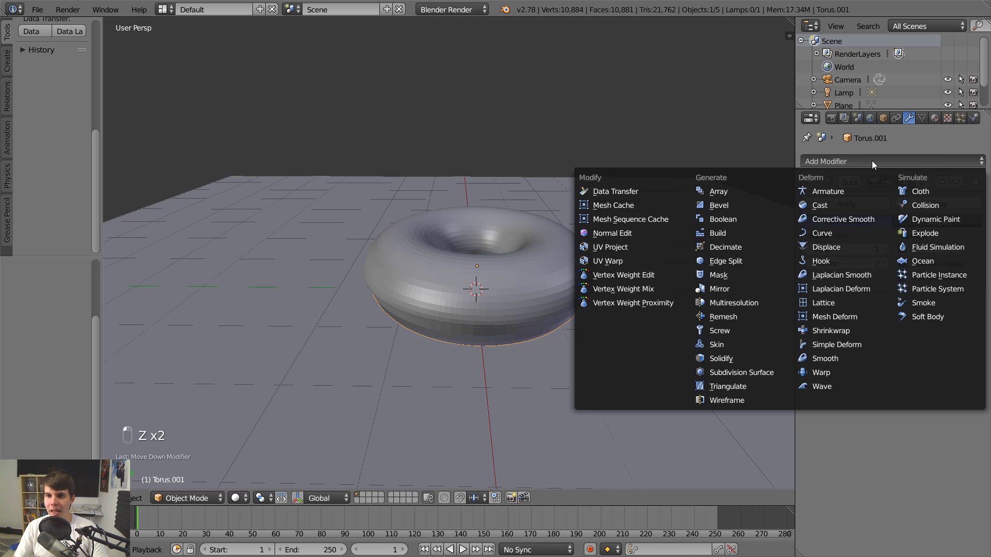
pyautogui.click(735, 191)
pyautogui.scroll(-6, 656, 276)
pyautogui.moveTo(429, 307); pyautogui.dragTo(475, 291, button='middle')
pyautogui.scroll(3, 557, 320)
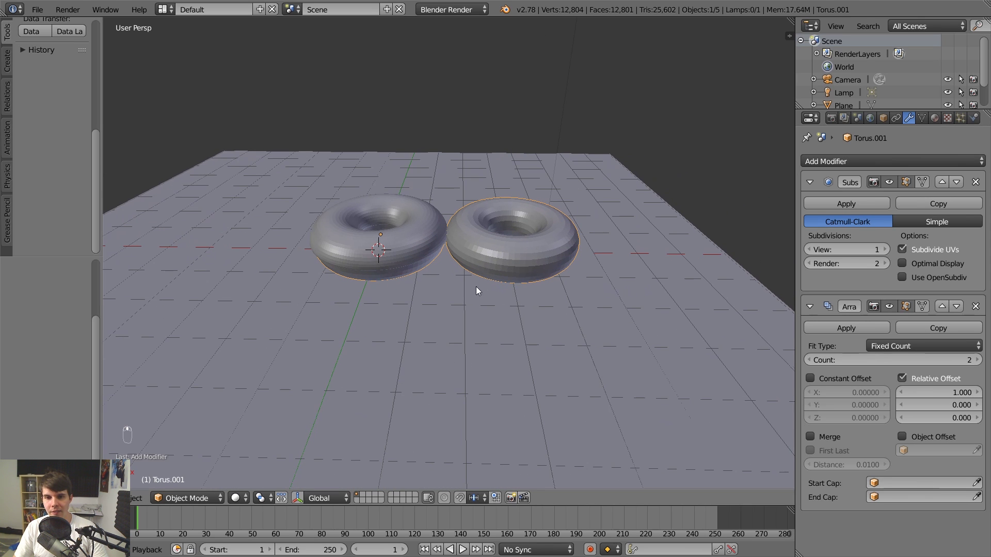
# Raise the Array modifier's count to 14, keeping the whole row of copies in view.
pyautogui.click(981, 360)
pyautogui.click(981, 359)
pyautogui.click(980, 360)
pyautogui.click(980, 360)
pyautogui.click(980, 360)
pyautogui.scroll(-5, 668, 342)
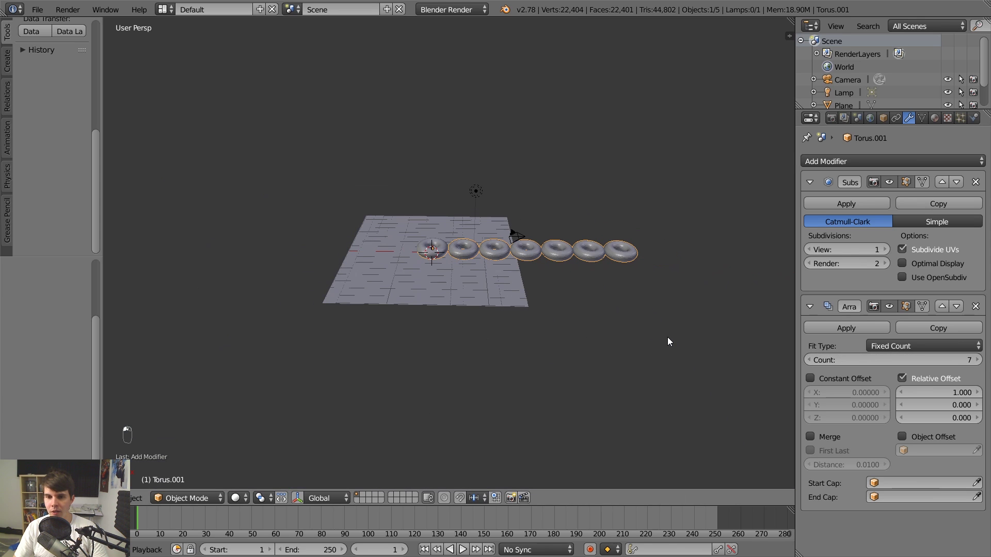
pyautogui.click(977, 360)
pyautogui.click(977, 360)
pyautogui.click(977, 361)
pyautogui.click(977, 360)
pyautogui.click(978, 361)
pyautogui.scroll(-4, 759, 357)
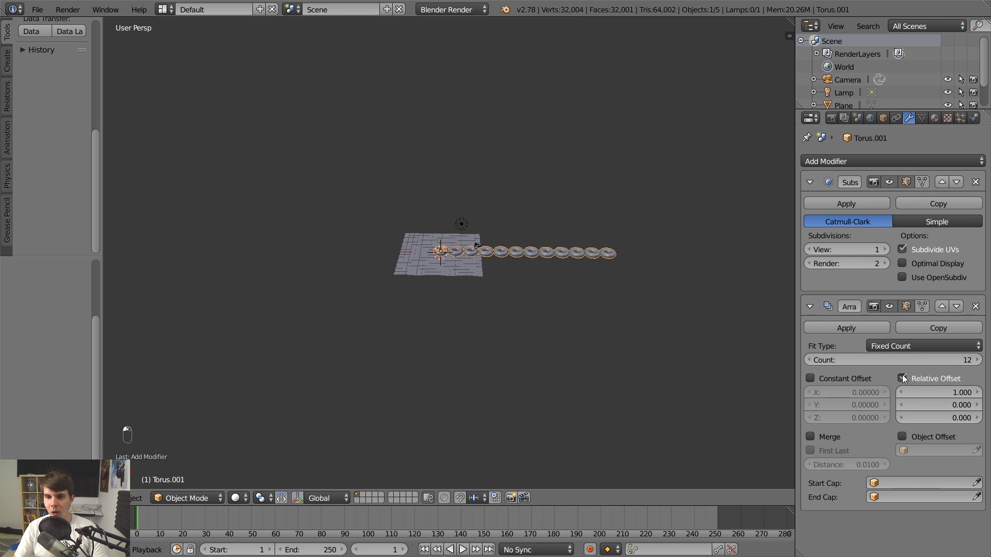
pyautogui.click(978, 361)
pyautogui.click(977, 361)
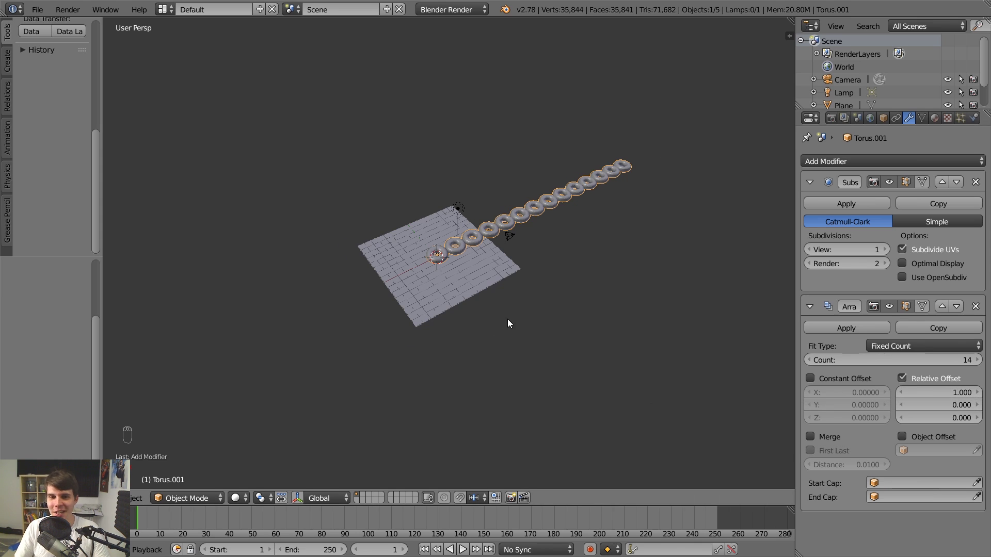
# Try a relative Y offset of 1.000 on the Array modifier and view the diagonal row.
pyautogui.scroll(5, 507, 319)
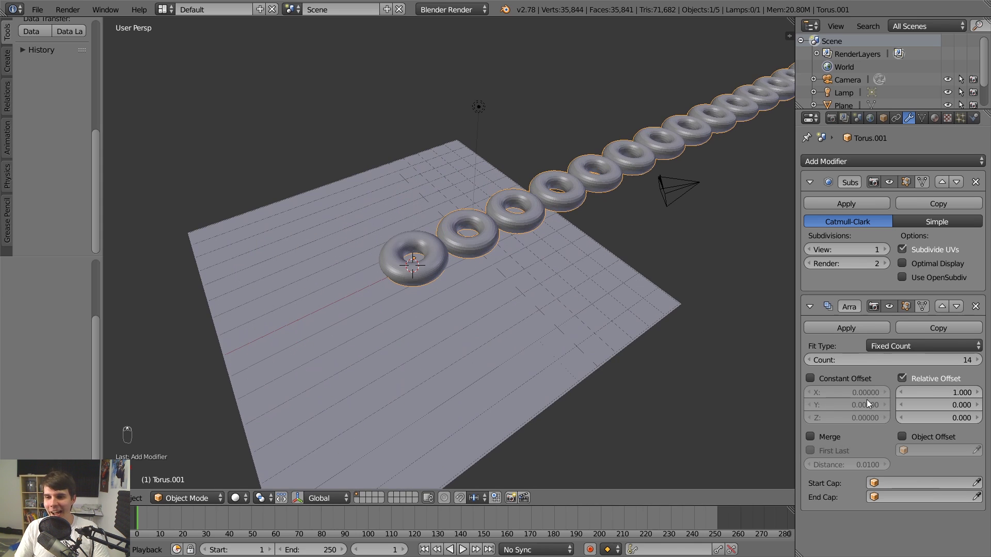
pyautogui.click(954, 406)
pyautogui.write('1')
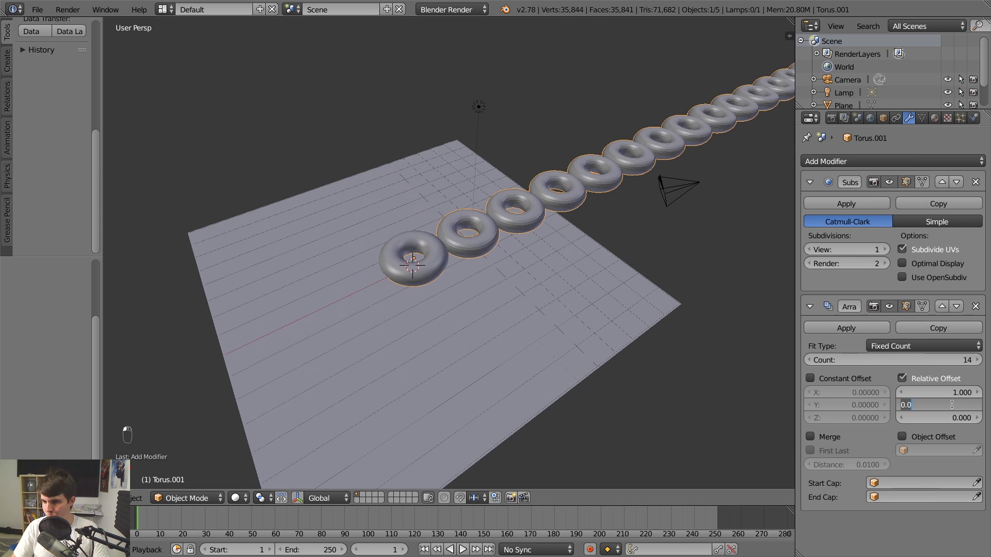
pyautogui.press('Return')
pyautogui.moveTo(391, 340); pyautogui.dragTo(494, 340, button='middle')
pyautogui.scroll(-3, 495, 340)
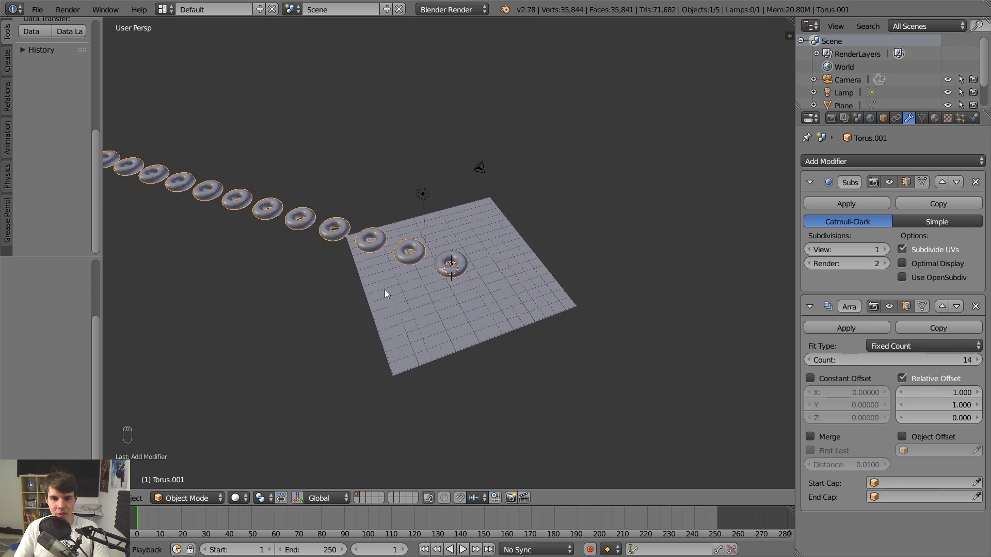
# Set the Array modifier's relative X offset to 0.
pyautogui.click(956, 394)
pyautogui.write('0')
pyautogui.press('Return')
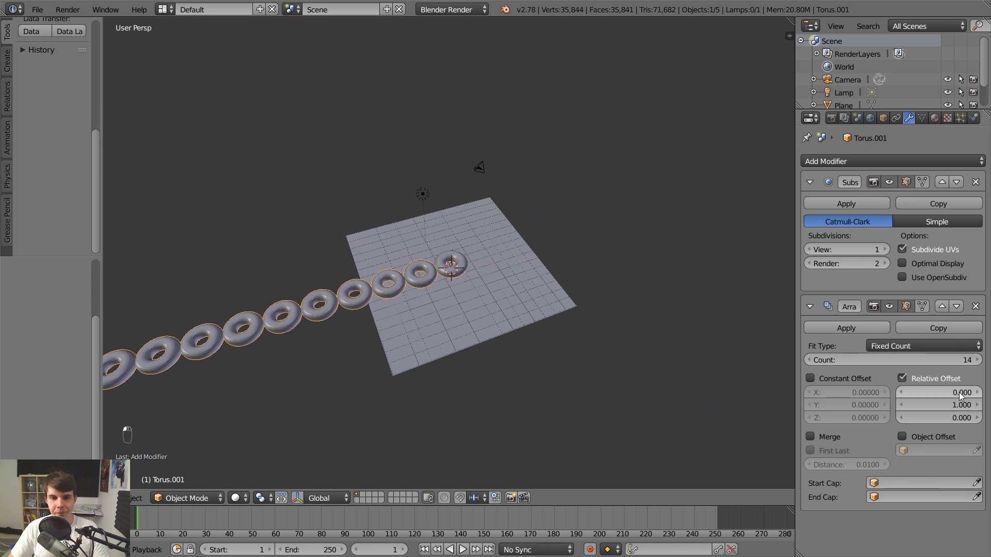
# Set the Array modifier's relative Y offset to 0 and Z offset to 1 to stack the copies vertically.
pyautogui.moveTo(390, 250); pyautogui.dragTo(457, 275, button='middle')
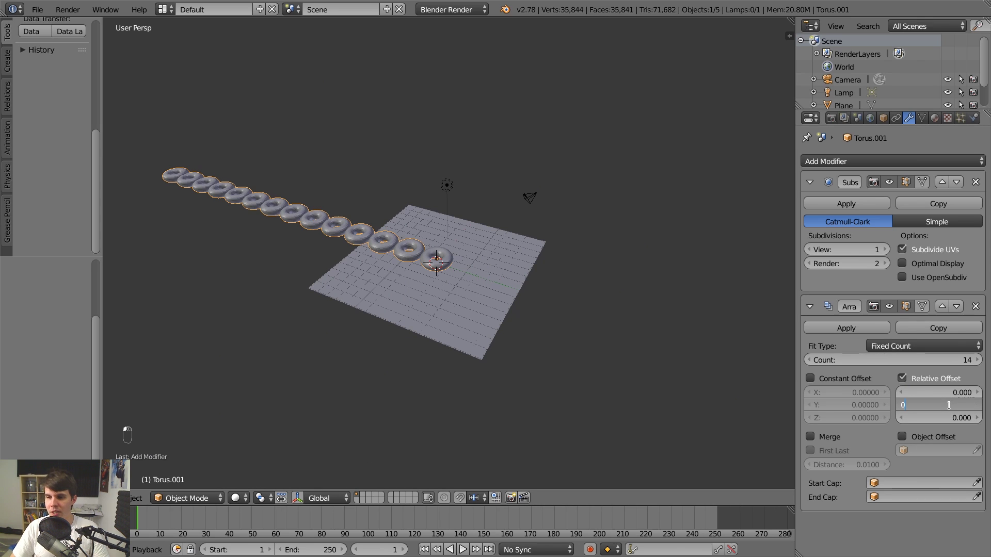
pyautogui.press('Tab')
pyautogui.write('1')
pyautogui.press('Return')
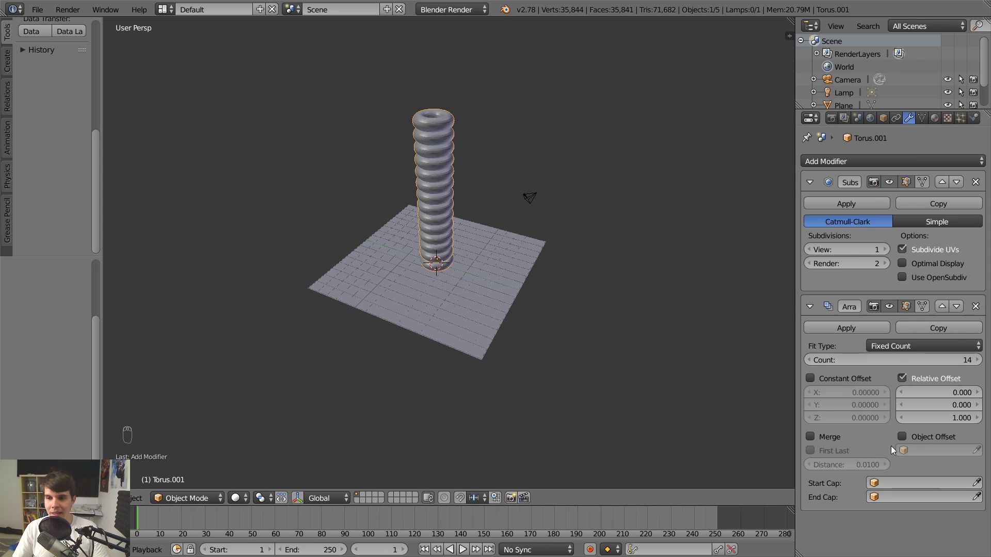
# Raise the Array modifier's count to 20 for the vertical stack of torus copies.
pyautogui.scroll(1, 470, 235)
pyautogui.moveTo(467, 251); pyautogui.dragTo(437, 237, button='middle')
pyautogui.scroll(4, 432, 225)
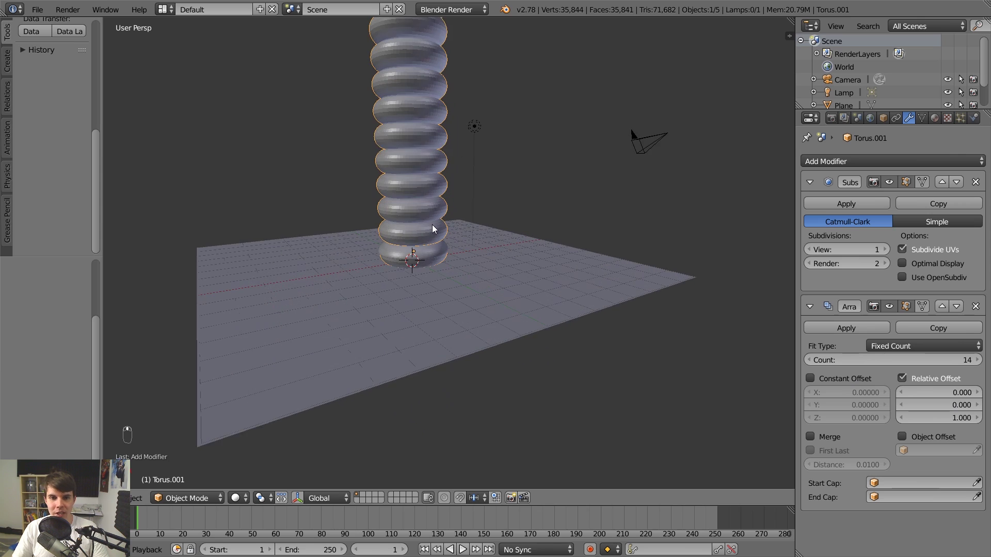
pyautogui.scroll(-5, 489, 293)
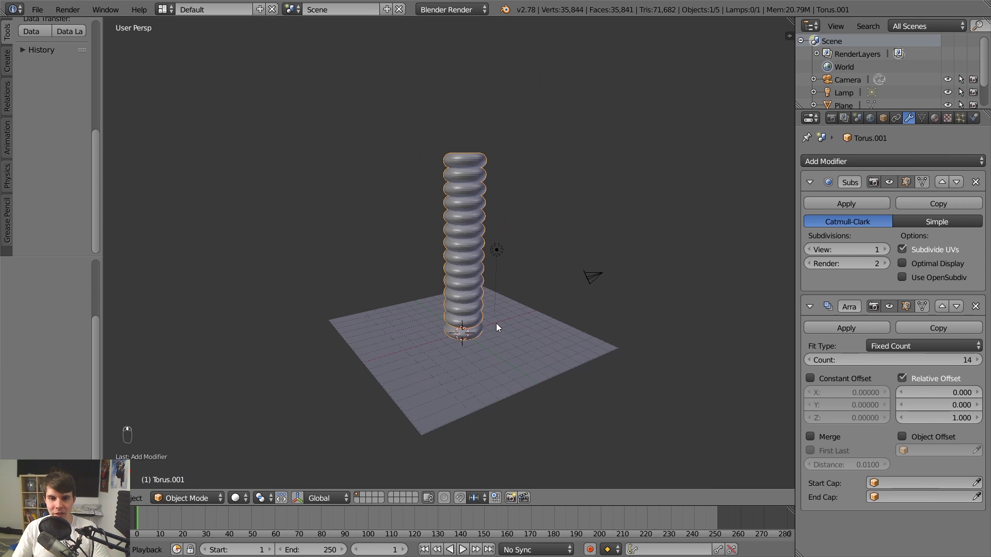
pyautogui.click(973, 363)
pyautogui.click(973, 362)
pyautogui.click(972, 362)
pyautogui.click(973, 363)
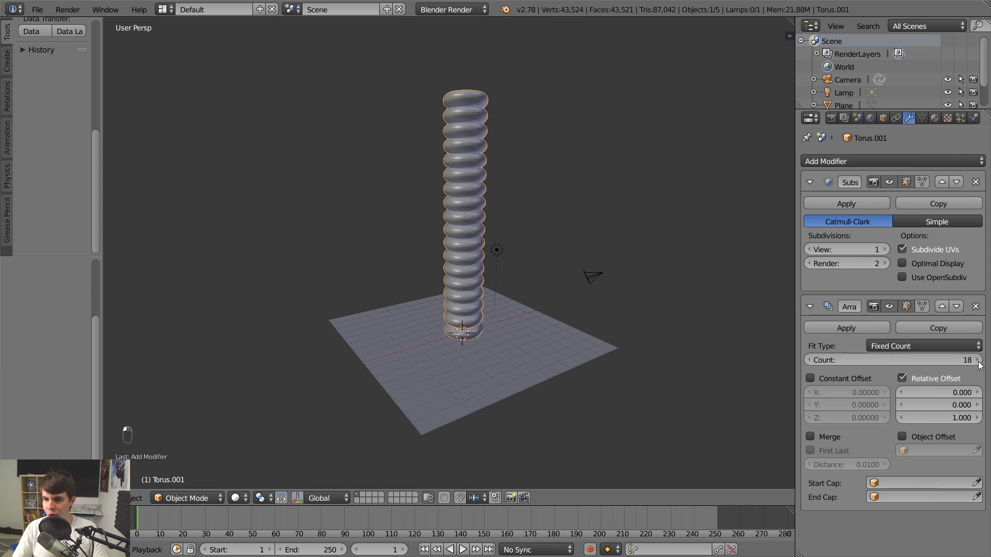
pyautogui.click(972, 363)
pyautogui.click(972, 363)
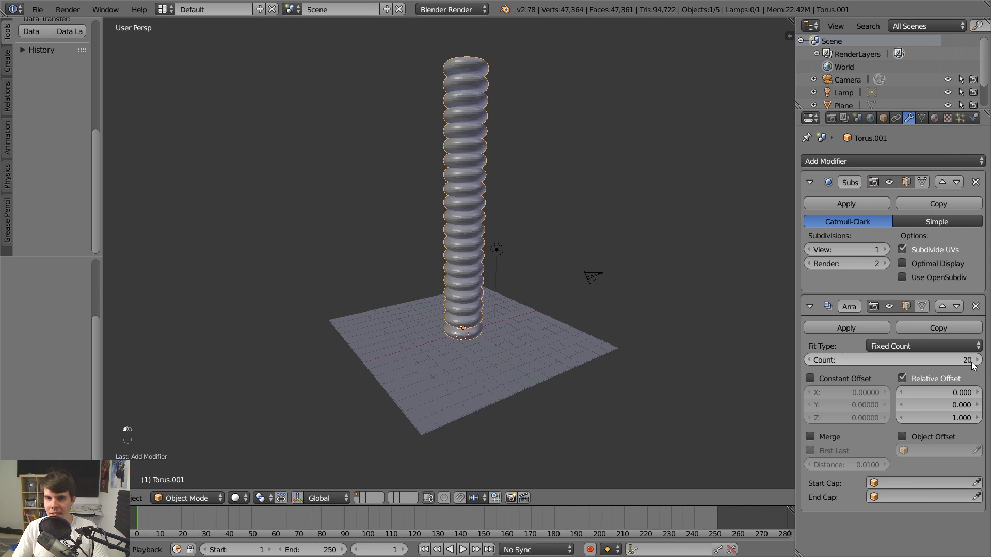
# Turn off the Subdivision Surface modifier's viewport display and bring the whole column into view.
pyautogui.click(892, 184)
pyautogui.keyDown('shift'); pyautogui.moveTo(538, 208); pyautogui.dragTo(531, 241, button='middle'); pyautogui.keyUp('shift')
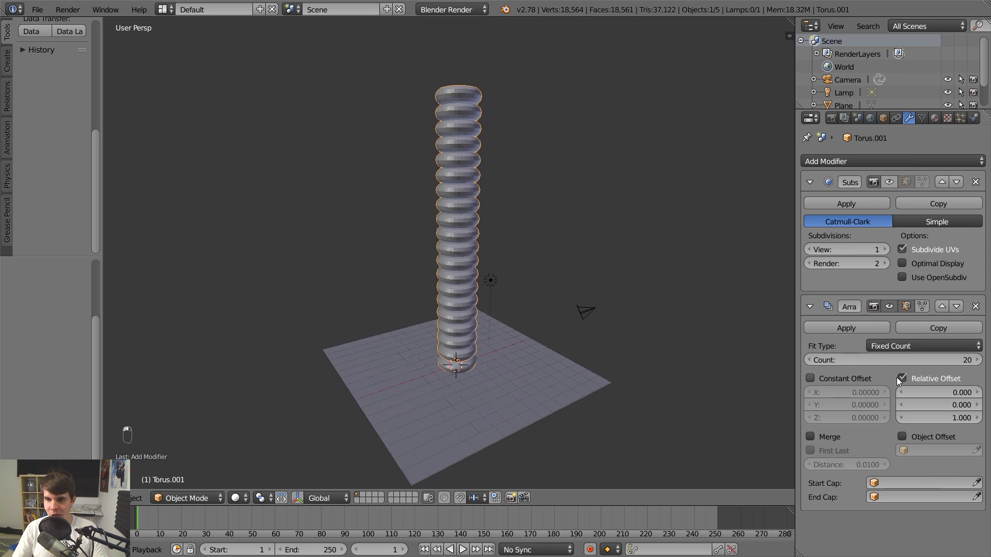
pyautogui.scroll(-7, 458, 281)
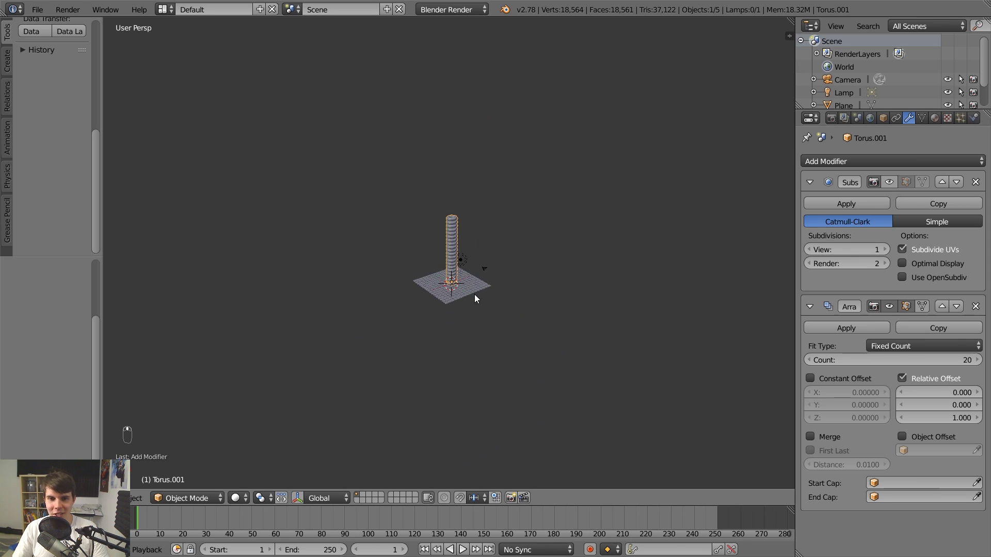
# Raise the Array modifier's count to 328 and inspect the tall column of torus copies.
pyautogui.moveTo(942, 372); pyautogui.dragTo(984, 362)
pyautogui.scroll(-4, 420, 267)
pyautogui.scroll(-2, 733, 310)
pyautogui.scroll(-3, 707, 320)
pyautogui.moveTo(924, 360); pyautogui.dragTo(980, 360)
pyautogui.moveTo(621, 293); pyautogui.dragTo(516, 179, button='middle')
pyautogui.scroll(-2, 516, 178)
pyautogui.scroll(2, 485, 228)
pyautogui.scroll(6, 491, 248)
pyautogui.moveTo(493, 256); pyautogui.dragTo(455, 231, button='middle')
pyautogui.scroll(-1, 456, 231)
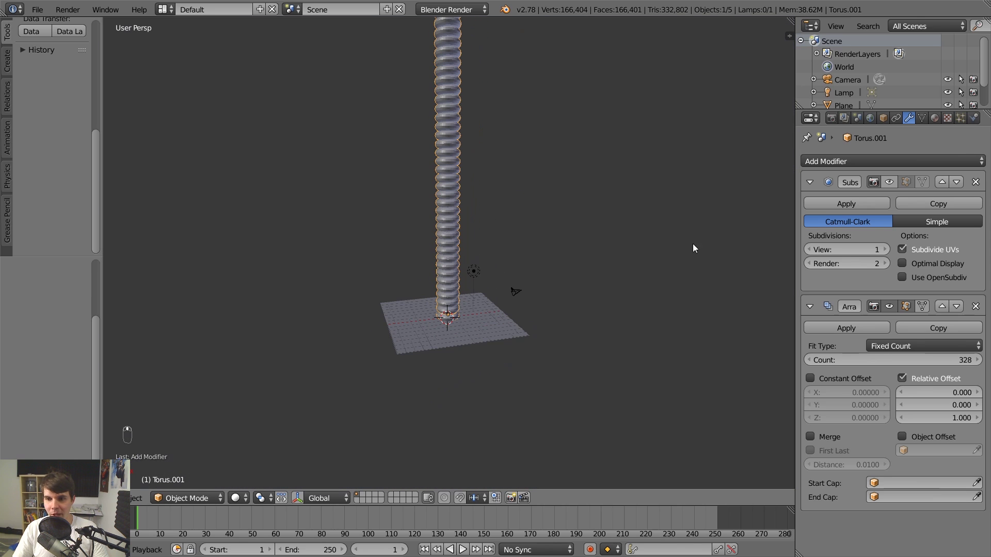
# Add a second Array modifier and set its relative X offset to about 6 to duplicate the column sideways.
pyautogui.click(896, 168)
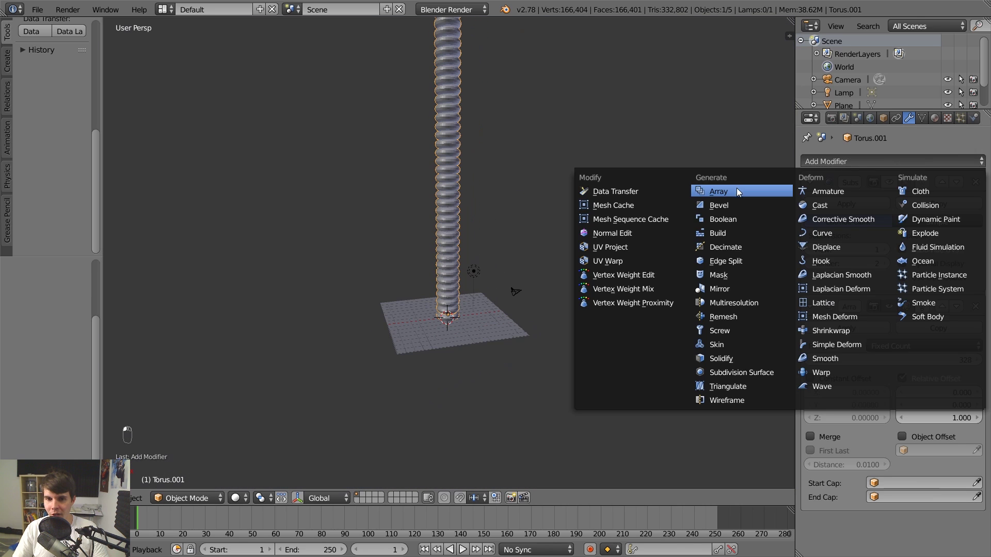
pyautogui.click(736, 187)
pyautogui.scroll(-3, 587, 269)
pyautogui.scroll(1, 780, 370)
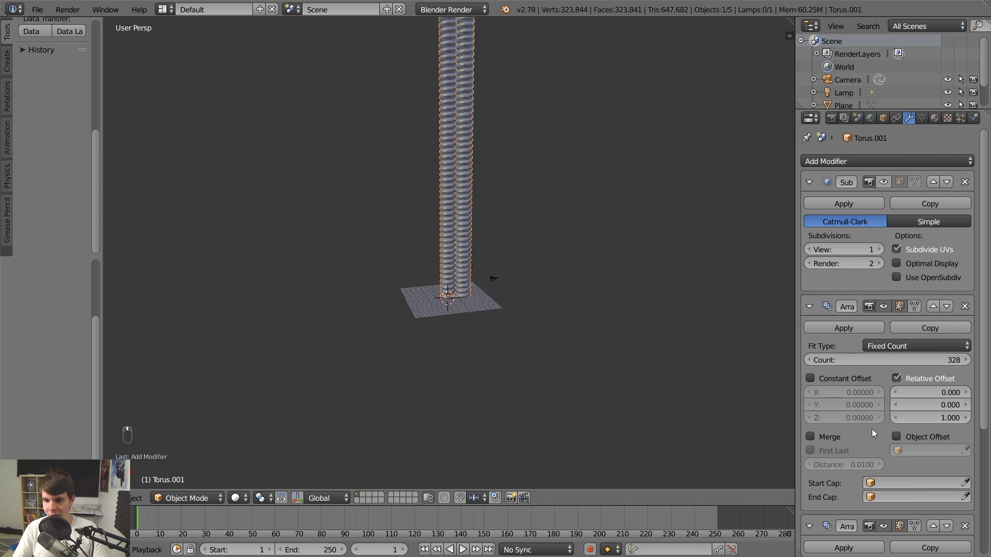
pyautogui.scroll(-8, 875, 432)
pyautogui.moveTo(946, 452); pyautogui.dragTo(981, 453)
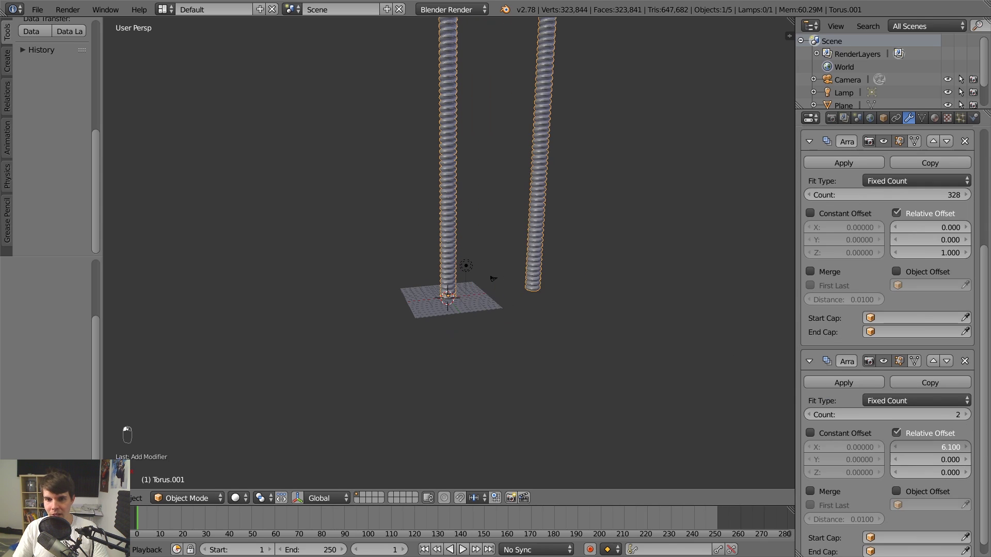
# Try a count of 4 on the second Array modifier, view the row of columns, and remove that modifier.
pyautogui.click(961, 415)
pyautogui.click(961, 414)
pyautogui.scroll(-11, 608, 333)
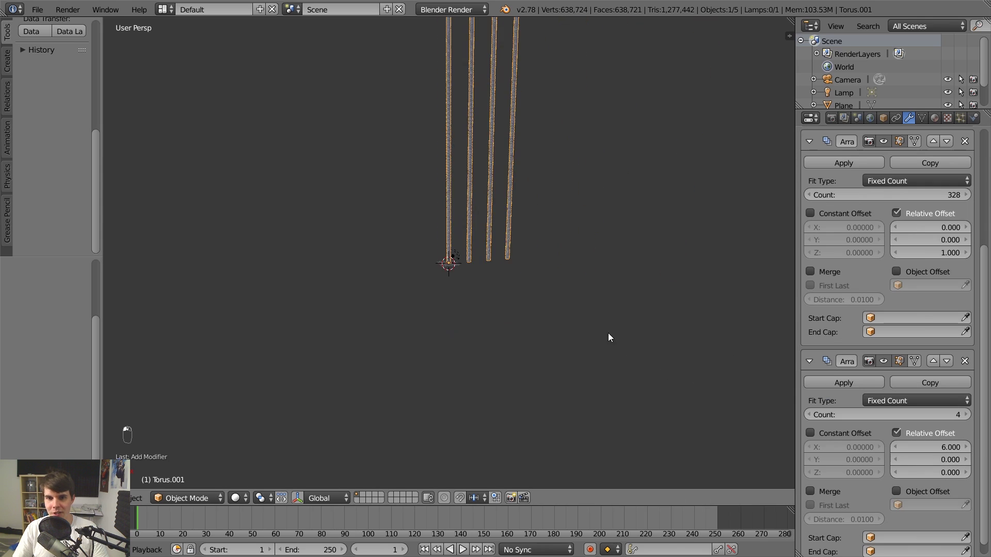
pyautogui.scroll(3, 584, 305)
pyautogui.scroll(8, 584, 306)
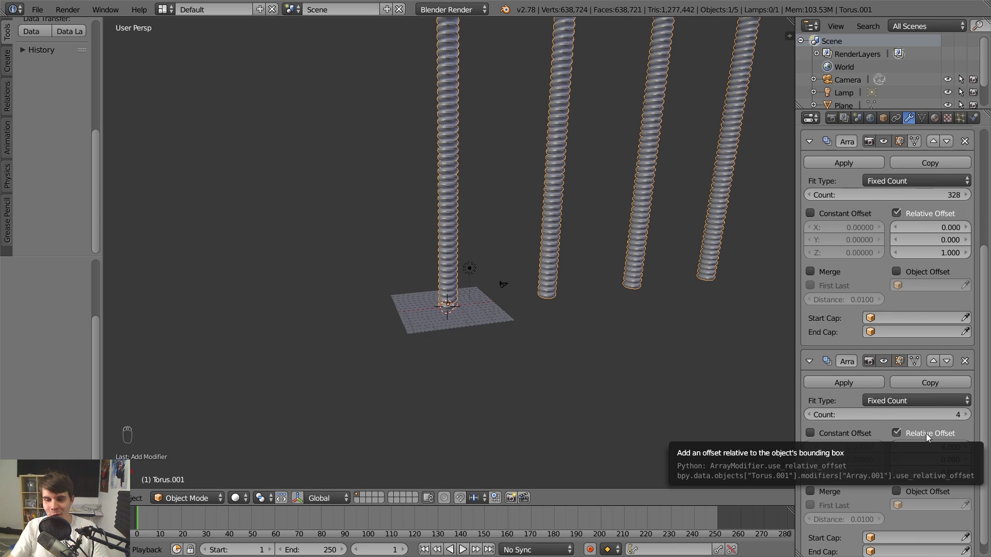
pyautogui.click(965, 361)
pyautogui.scroll(5, 676, 310)
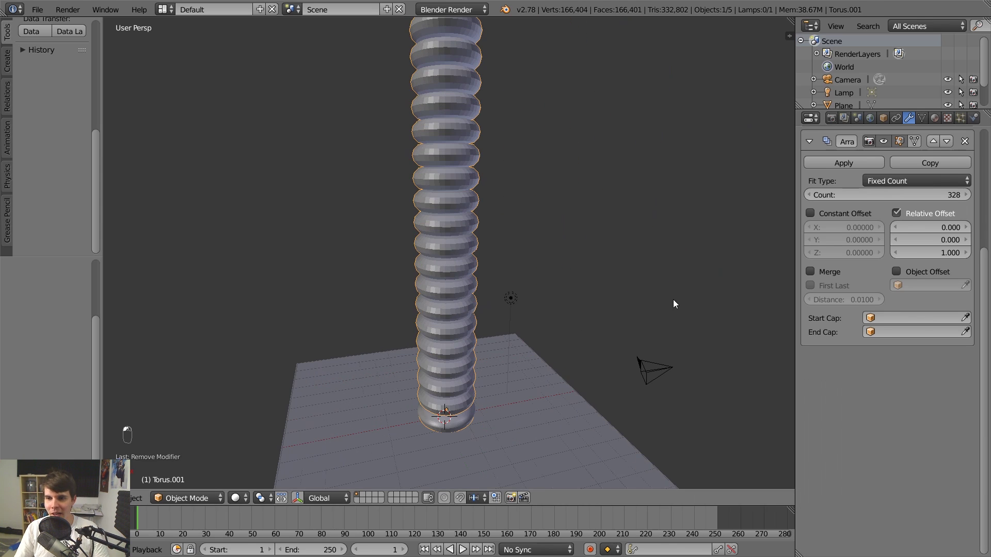
# Set the remaining Array modifier's count to 50.
pyautogui.click(941, 196)
pyautogui.write('50')
pyautogui.press('Return')
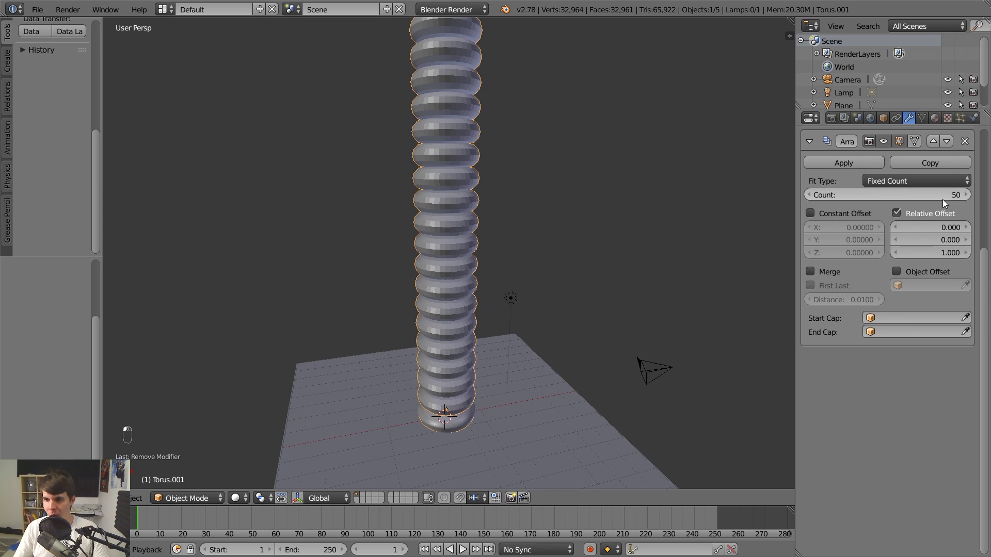
pyautogui.click(942, 200)
pyautogui.write('20')
pyautogui.press('Return')
pyautogui.click(943, 199)
pyautogui.write('50')
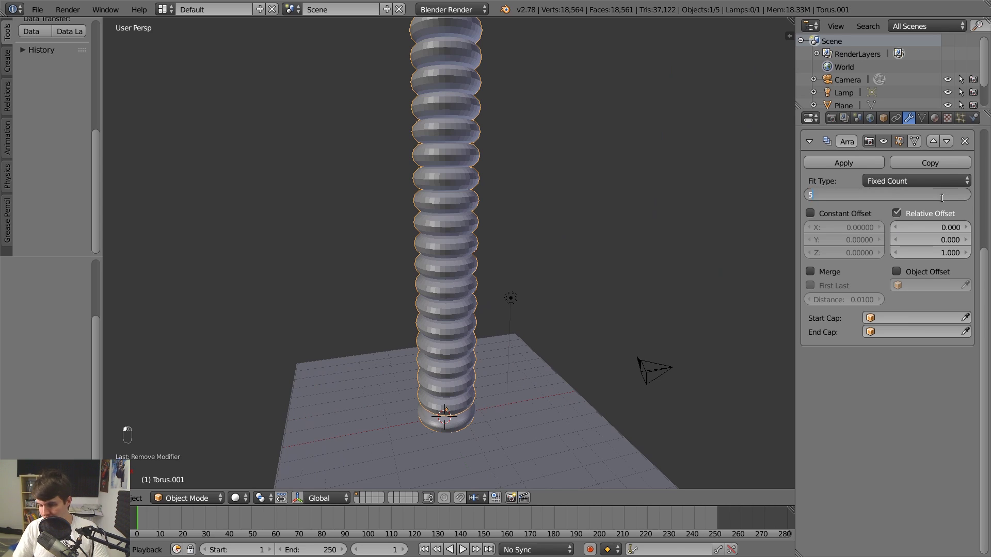
pyautogui.press('Return')
# Show the scene in wireframe and add an empty at the base of the torus column.
pyautogui.press('z')
pyautogui.scroll(-1, 498, 358)
pyautogui.scroll(2, 522, 286)
pyautogui.keyDown('shift'); pyautogui.moveTo(498, 363); pyautogui.dragTo(510, 249, button='middle'); pyautogui.keyUp('shift')
pyautogui.scroll(2, 522, 286)
pyautogui.scroll(2, 510, 250)
pyautogui.hotkey('shift', 'a')
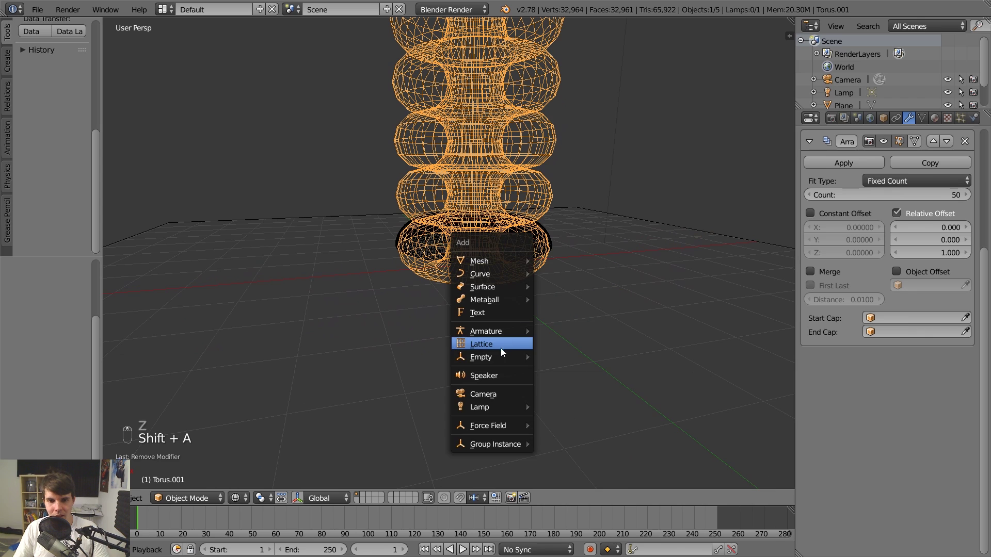
pyautogui.moveTo(498, 357)
pyautogui.click(546, 356)
pyautogui.press('z')
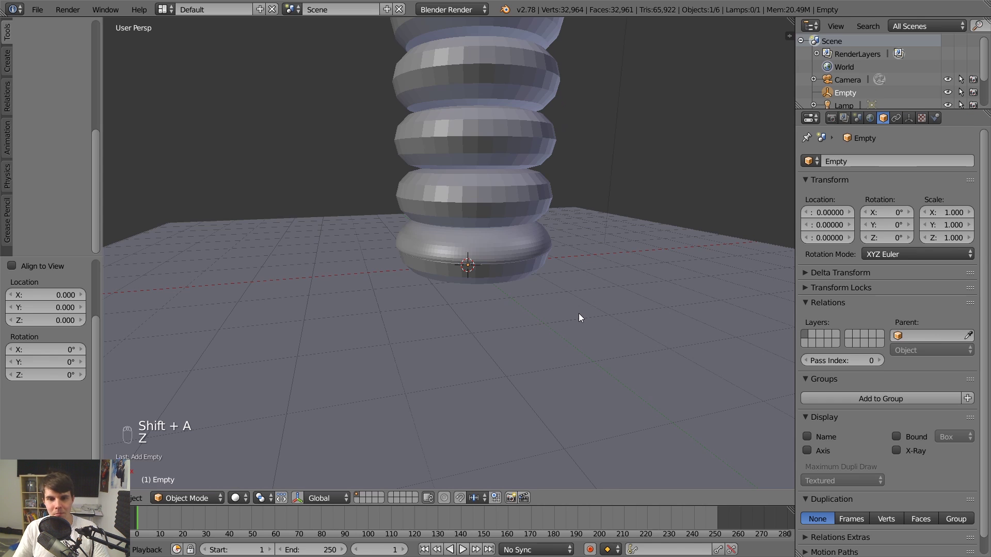
pyautogui.press('z')
pyautogui.press('g')
pyautogui.rightClick(618, 297)
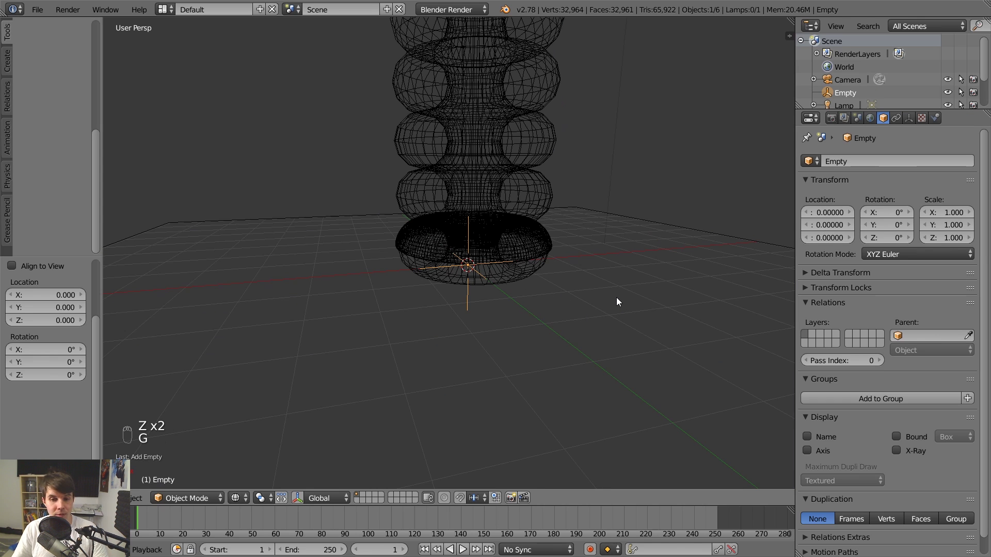
# Switch the torus's Array modifier from Relative Offset to Object Offset, with Empty as the offset object.
pyautogui.rightClick(525, 278)
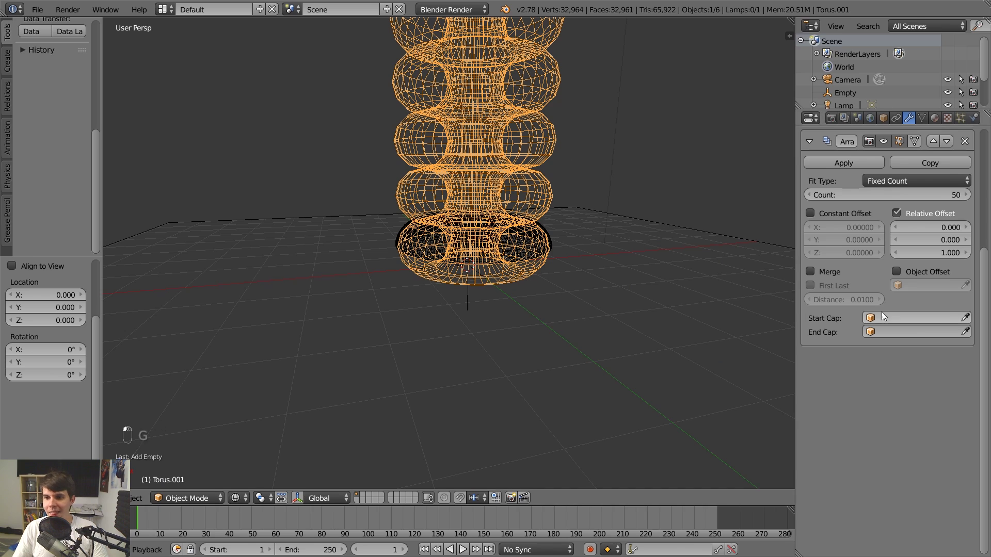
pyautogui.click(898, 212)
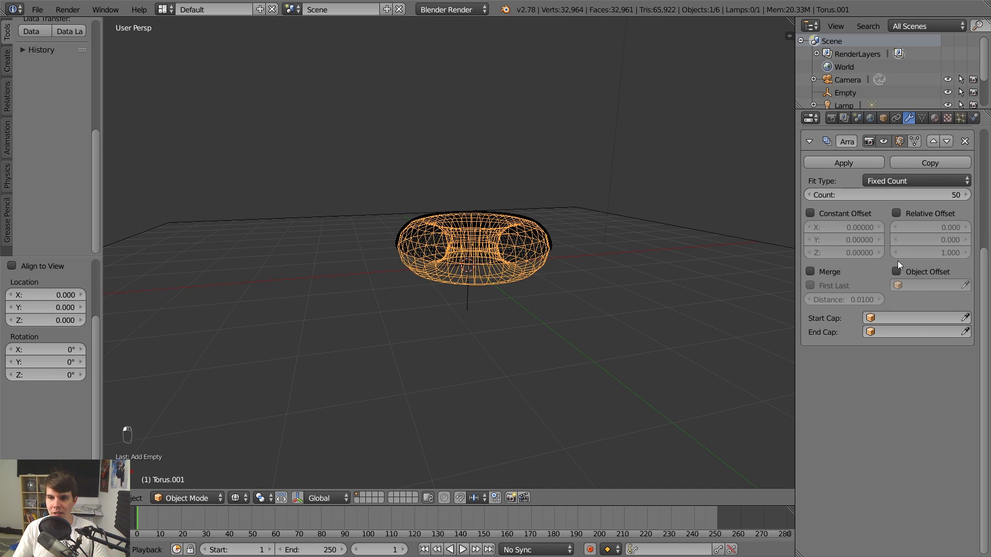
pyautogui.click(901, 269)
pyautogui.click(915, 283)
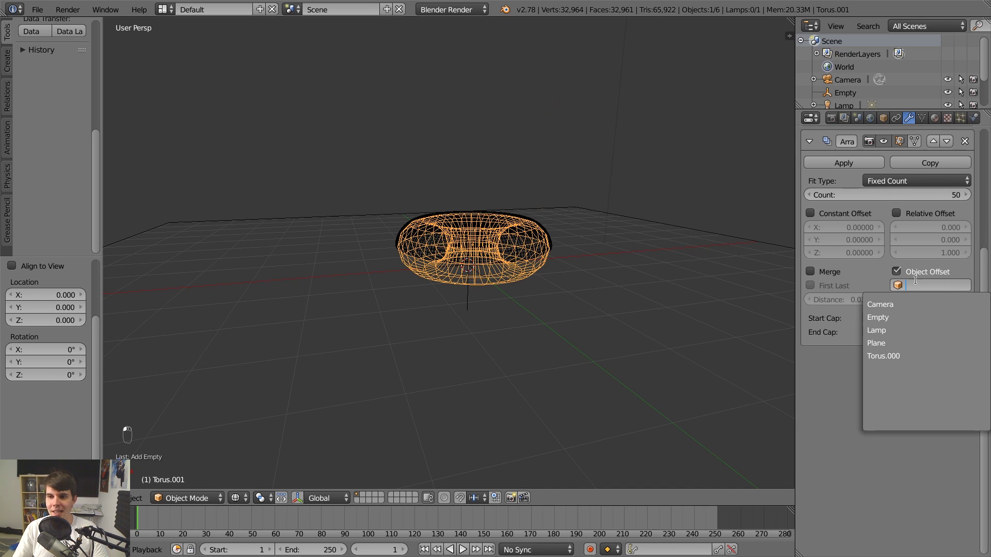
pyautogui.click(896, 316)
pyautogui.press('z')
pyautogui.press('z')
# Move the empty to about X 0.70, Y 0.34, Z 2.16 in solid view to spread the torus copies upward.
pyautogui.rightClick(470, 279)
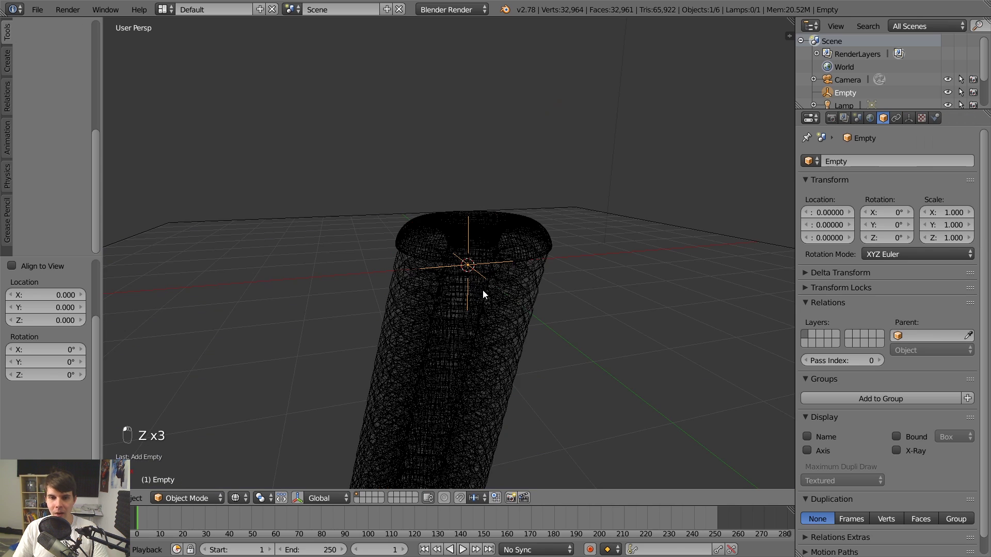
pyautogui.scroll(-3, 483, 290)
pyautogui.press('g')
pyautogui.click(493, 268)
pyautogui.press('z')
pyautogui.press('g')
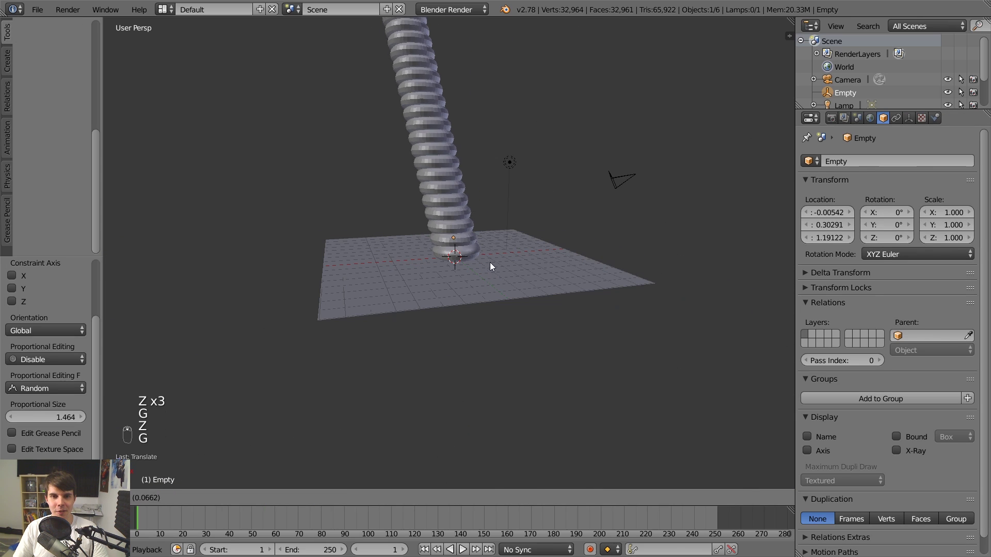
pyautogui.click(497, 250)
# Rotate the empty to about X -3.0°, Y -2.6°, Z -0.3° to curve the chain of copies.
pyautogui.keyDown('shift'); pyautogui.moveTo(497, 250); pyautogui.dragTo(487, 209, button='middle'); pyautogui.keyUp('shift')
pyautogui.scroll(2, 490, 270)
pyautogui.press('r')
pyautogui.click(553, 207)
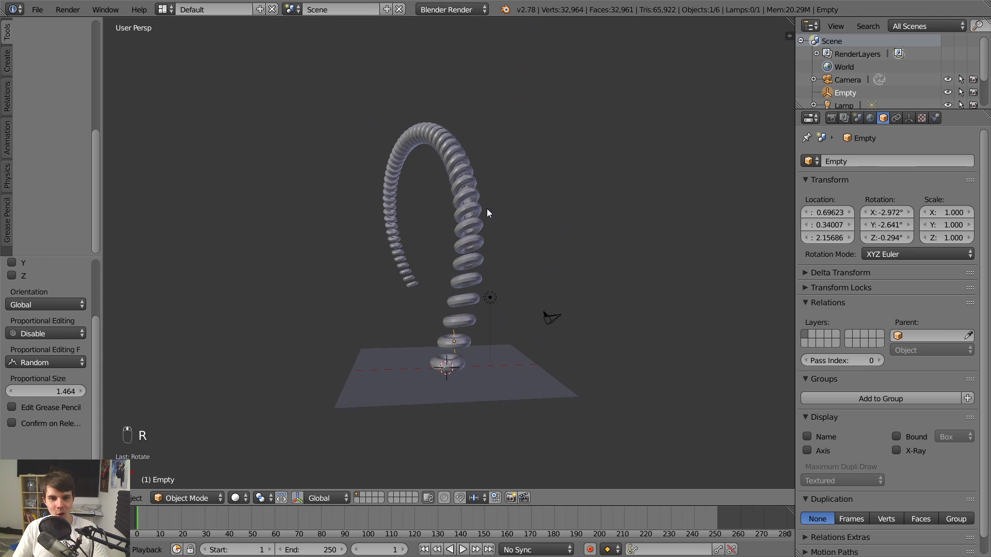
# Move the empty to about X -1.14, Y 0.57, Z 2.29 and rotate it freely to reshape the chain.
pyautogui.press('g')
pyautogui.click(473, 204)
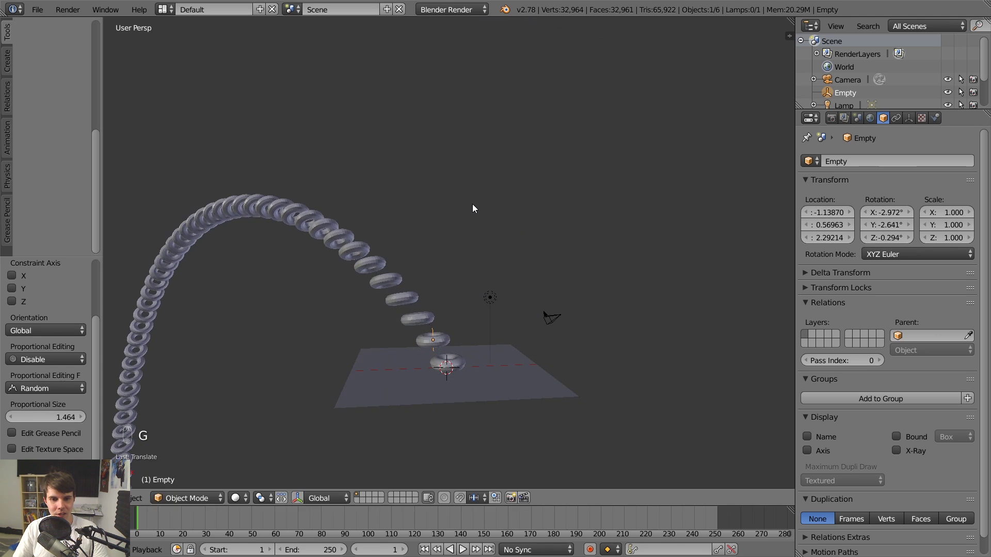
pyautogui.press('r')
pyautogui.press('r')
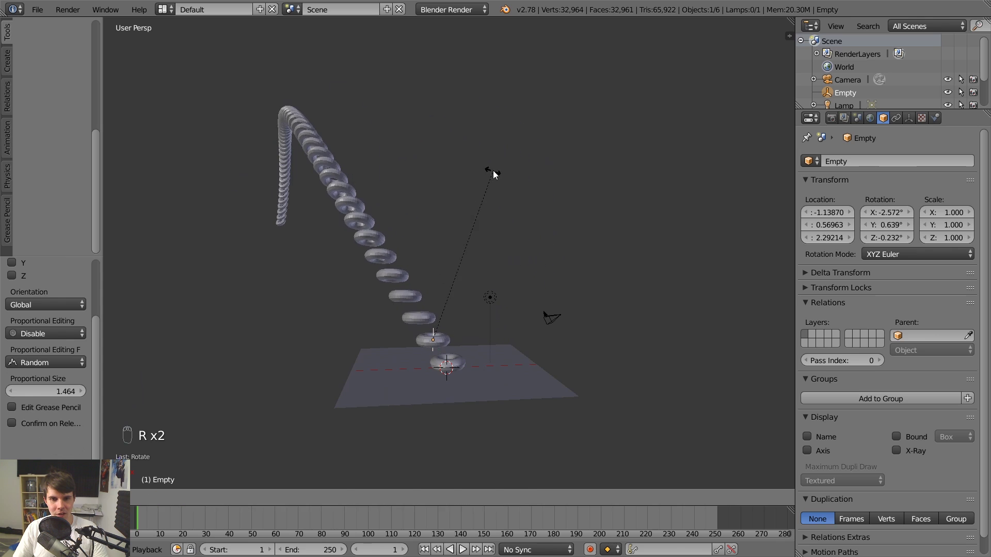
pyautogui.click(493, 166)
# Rotate the empty to about X -12.9°, Y -9.5°, Z -0.3° and move it to about X 1.62, Y -0.03, Z 3.69.
pyautogui.press('g')
pyautogui.click(533, 170)
pyautogui.moveTo(545, 168); pyautogui.dragTo(618, 168, button='middle')
pyautogui.press('r')
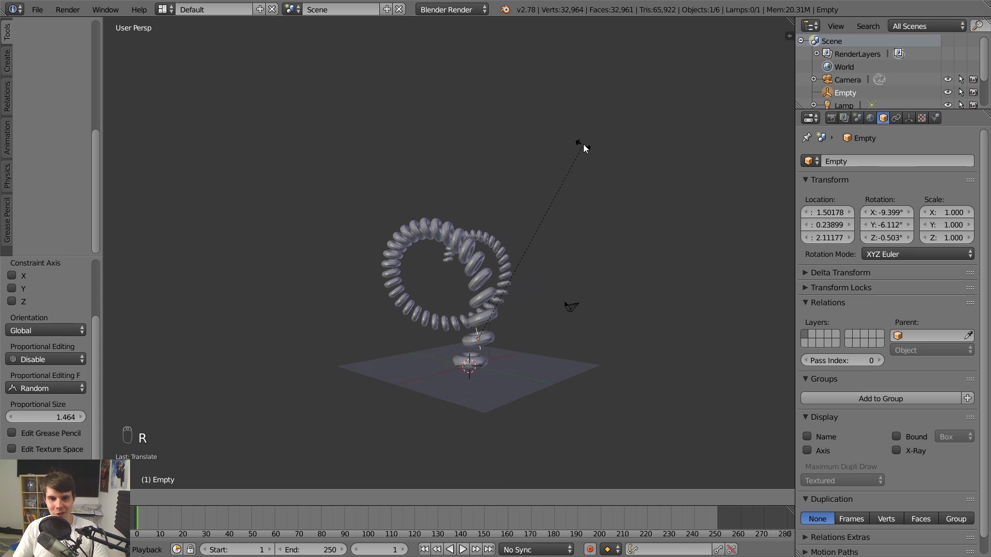
pyautogui.click(568, 137)
pyautogui.press('g')
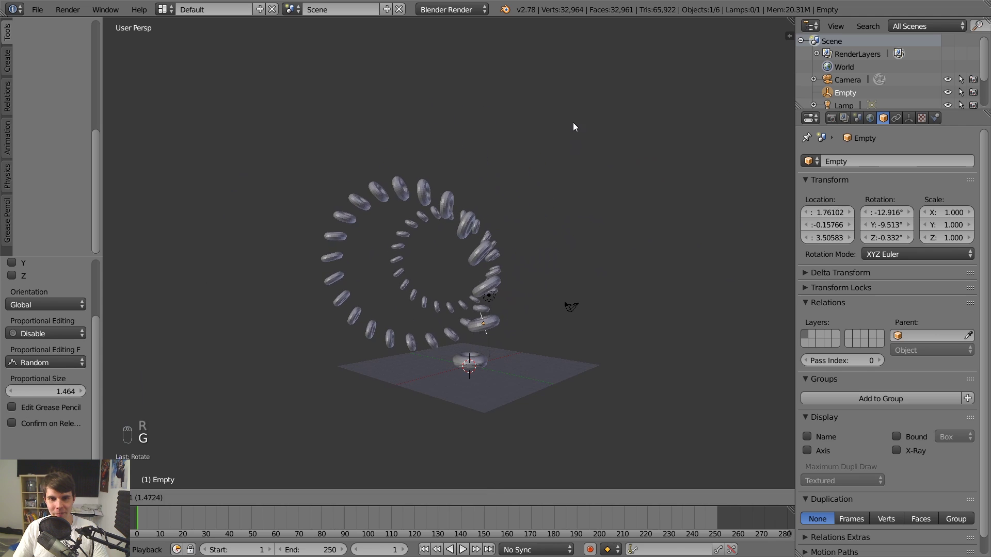
pyautogui.click(548, 137)
# Examine the spiral of torus copies from several sides and distances.
pyautogui.scroll(4, 522, 171)
pyautogui.moveTo(496, 205); pyautogui.dragTo(733, 210, button='middle')
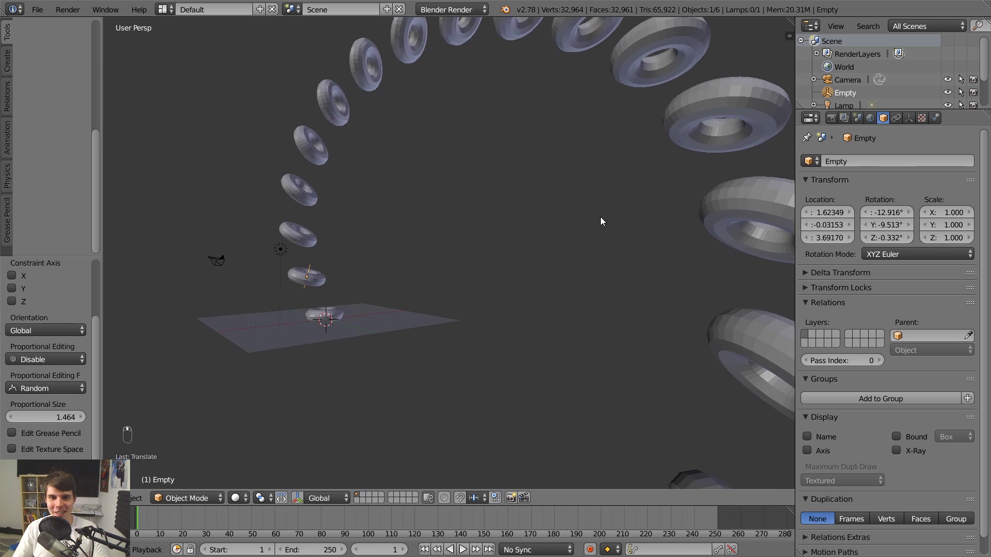
pyautogui.scroll(-4, 600, 216)
pyautogui.moveTo(599, 215); pyautogui.dragTo(429, 240, button='middle')
pyautogui.scroll(3, 602, 218)
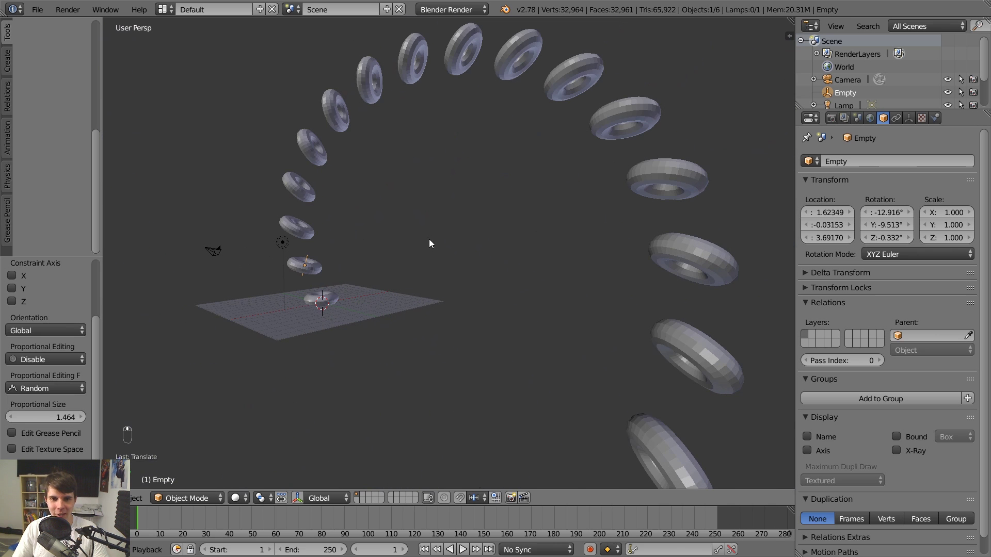
pyautogui.scroll(-4, 459, 250)
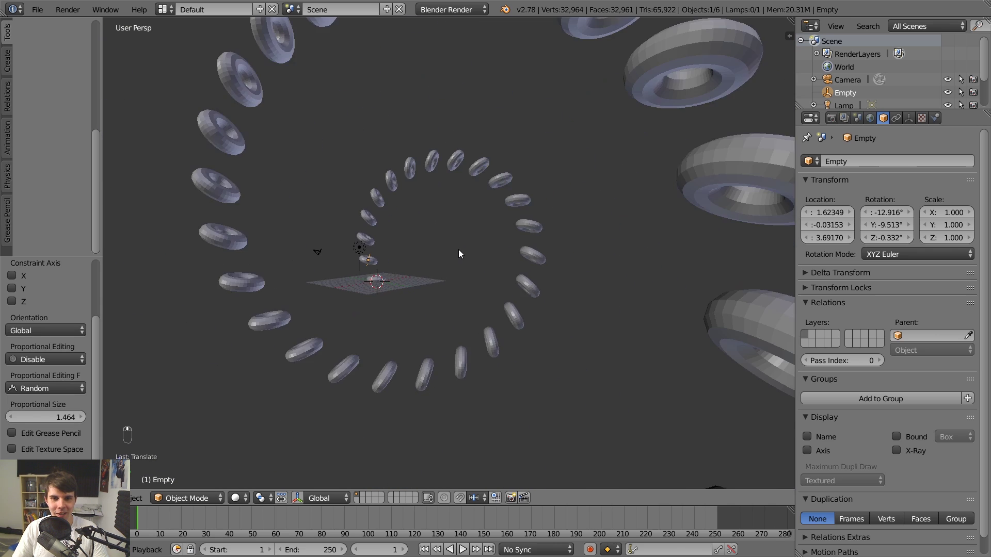
pyautogui.scroll(4, 458, 250)
pyautogui.moveTo(459, 251); pyautogui.dragTo(550, 210, button='middle')
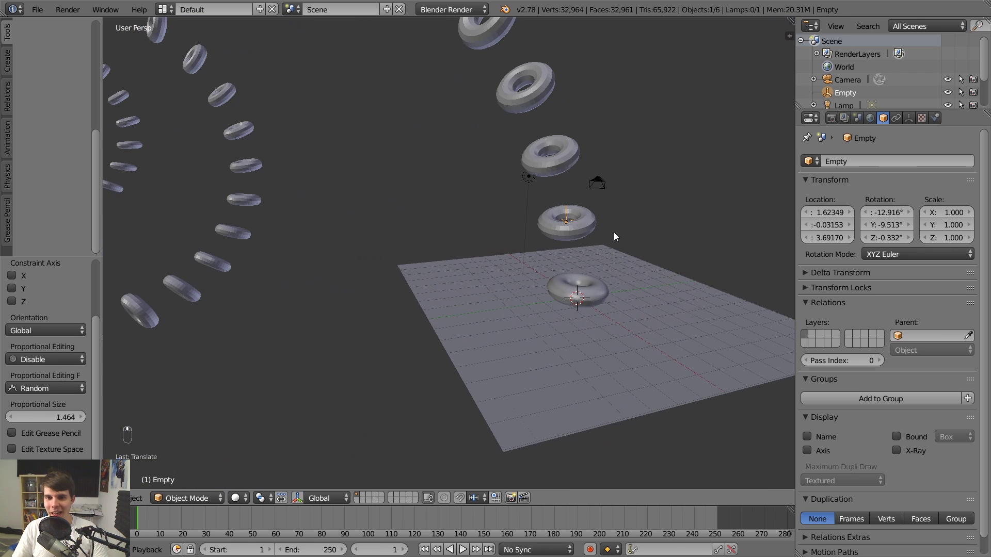
# Delete the empty, turn off Object Offset on the lower torus's Array modifier, and frame that torus.
pyautogui.press('x')
pyautogui.click(584, 245)
pyautogui.rightClick(596, 291)
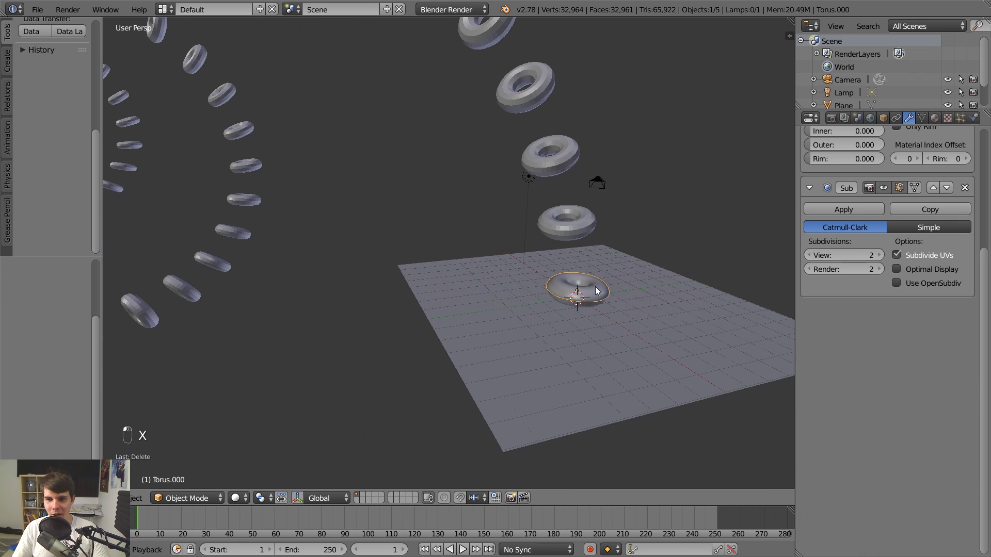
pyautogui.click(897, 271)
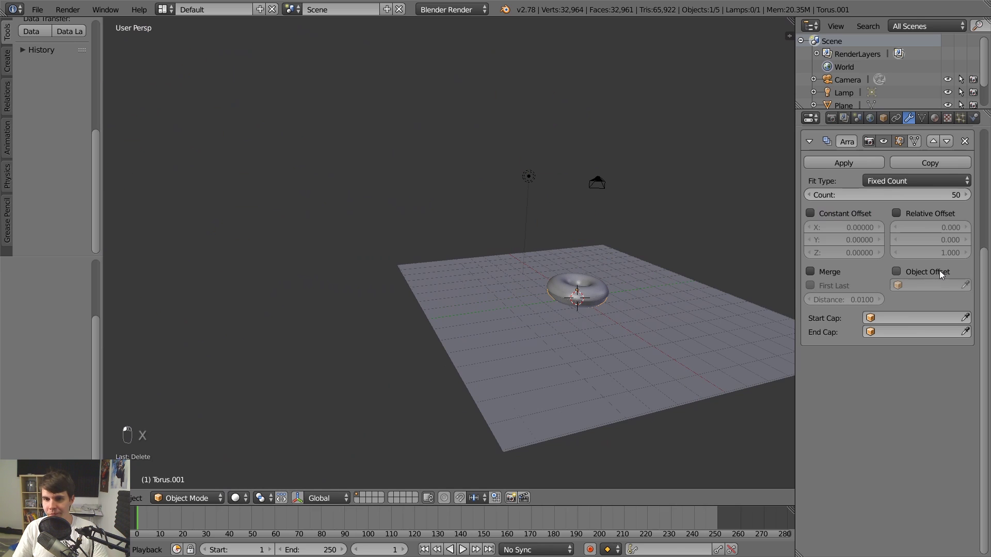
pyautogui.moveTo(672, 282); pyautogui.dragTo(460, 239, button='middle')
pyautogui.press('KP_Decimal')
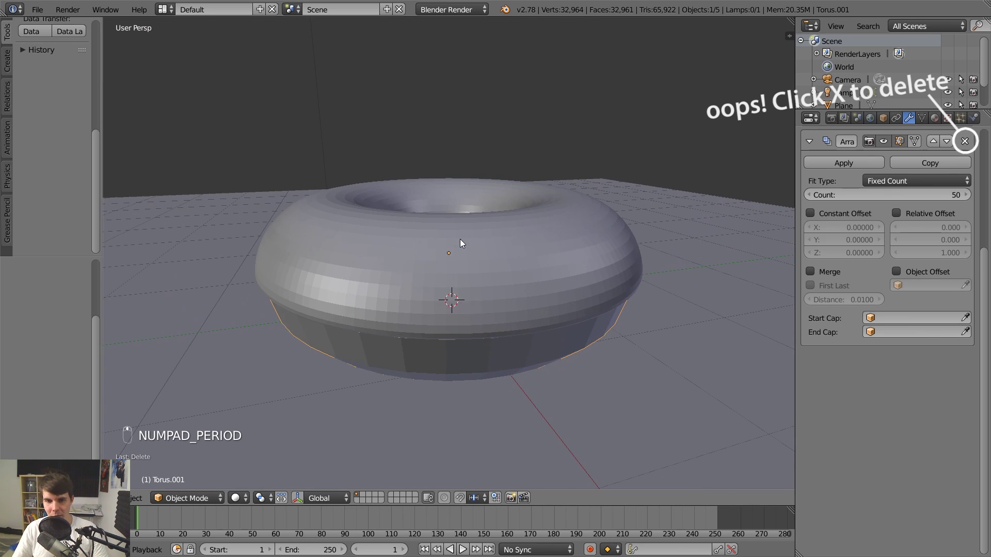
# Check the lower torus in wireframe, return to solid shading and save the file over the existing version.
pyautogui.press('z')
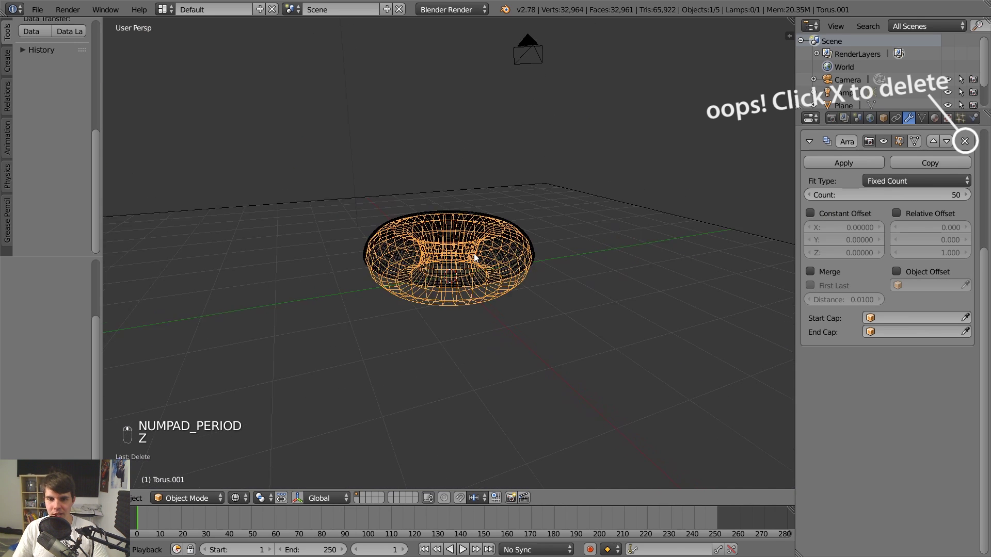
pyautogui.press('z')
pyautogui.hotkey('ctrl', 's')
pyautogui.click(551, 231)
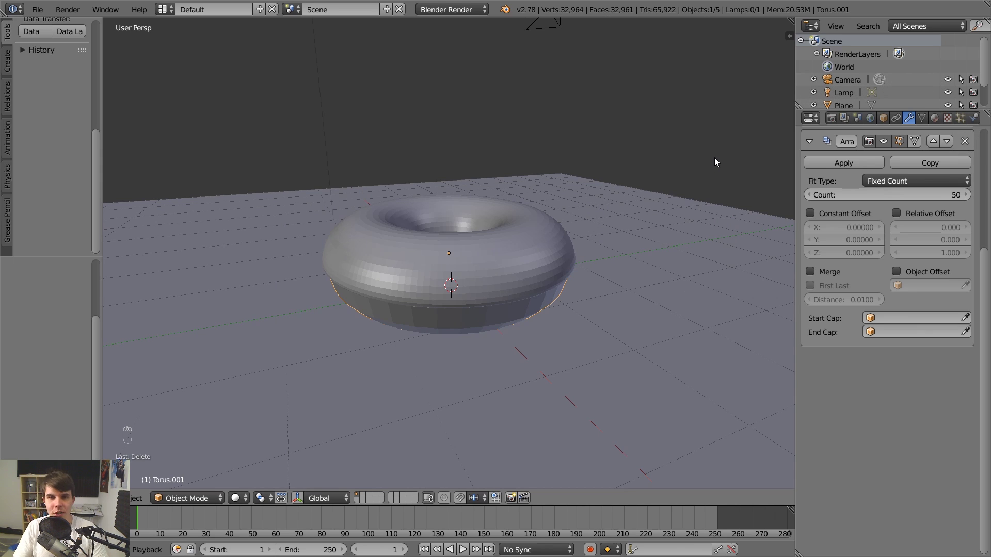
# Examine the lower torus and the mesh covering it from several distances, briefly in wireframe shading.
pyautogui.scroll(3, 588, 302)
pyautogui.scroll(-3, 577, 312)
pyautogui.moveTo(588, 302); pyautogui.dragTo(525, 287, button='middle')
pyautogui.scroll(1, 578, 313)
pyautogui.press('z')
pyautogui.press('z')
pyautogui.scroll(2, 524, 287)
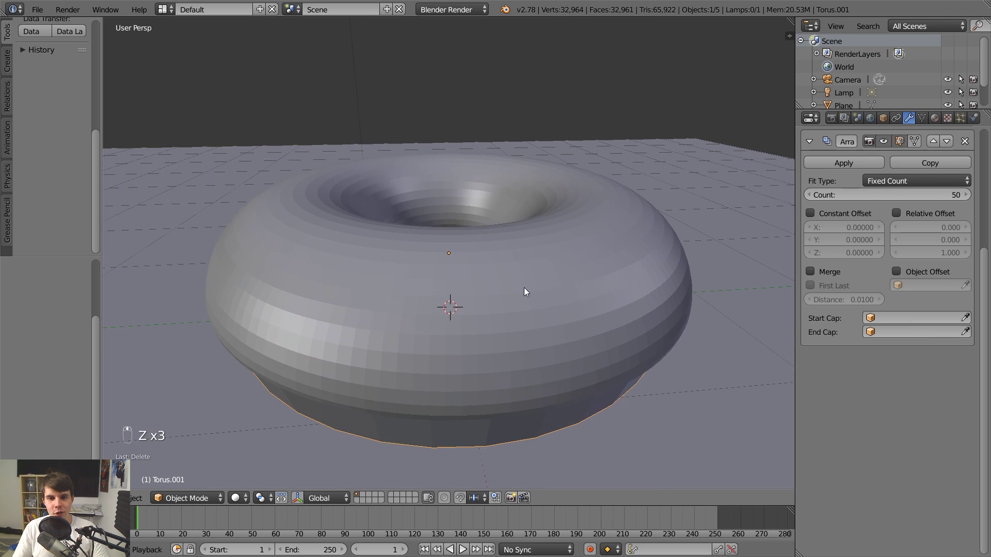
pyautogui.scroll(-2, 524, 287)
pyautogui.scroll(2, 634, 236)
pyautogui.scroll(-2, 634, 237)
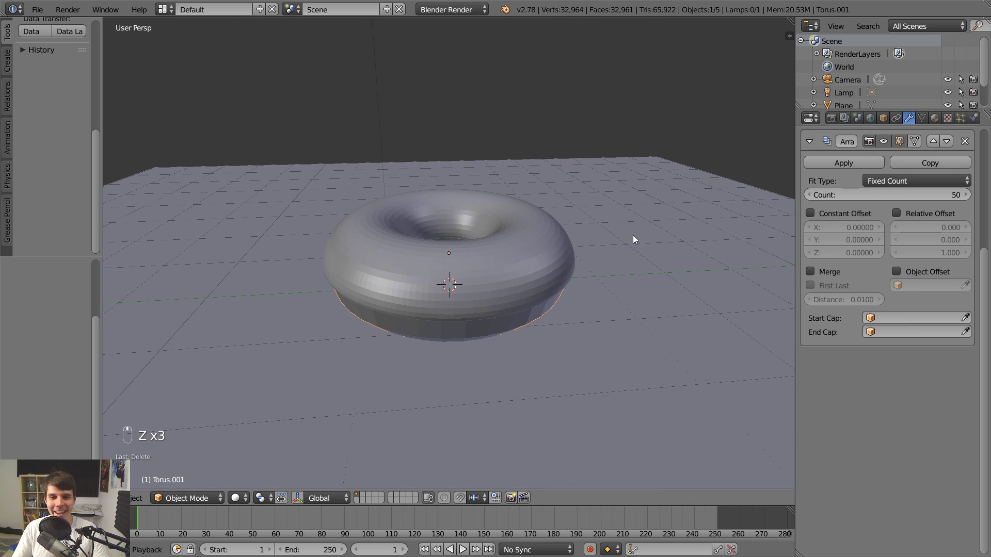
# Select the upper mesh covering the torus and view it from a lower angle.
pyautogui.rightClick(517, 302)
pyautogui.scroll(2, 518, 299)
pyautogui.moveTo(518, 300); pyautogui.dragTo(506, 268, button='middle')
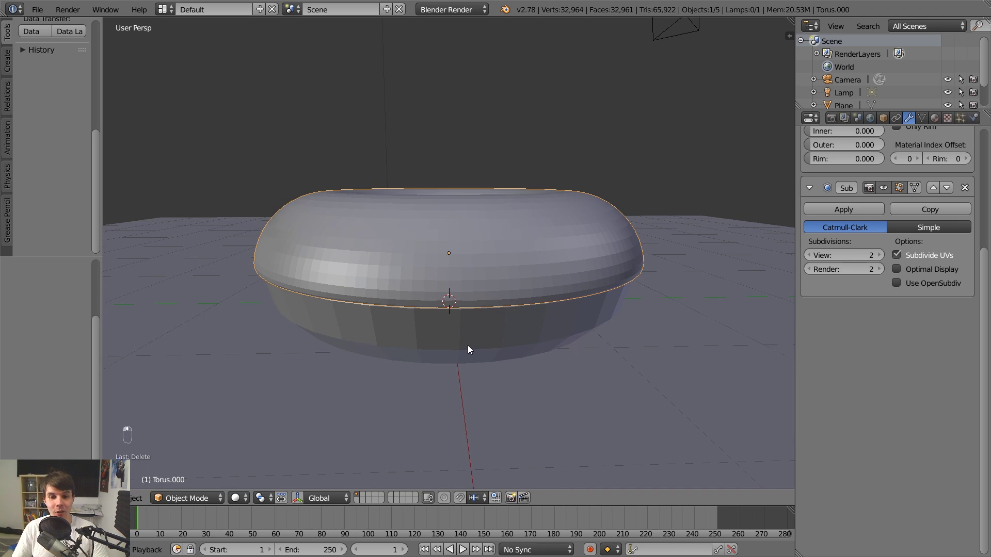
pyautogui.scroll(-3, 467, 345)
pyautogui.moveTo(466, 345); pyautogui.dragTo(497, 312, button='middle')
pyautogui.scroll(1, 481, 326)
pyautogui.scroll(-2, 497, 312)
pyautogui.scroll(2, 478, 312)
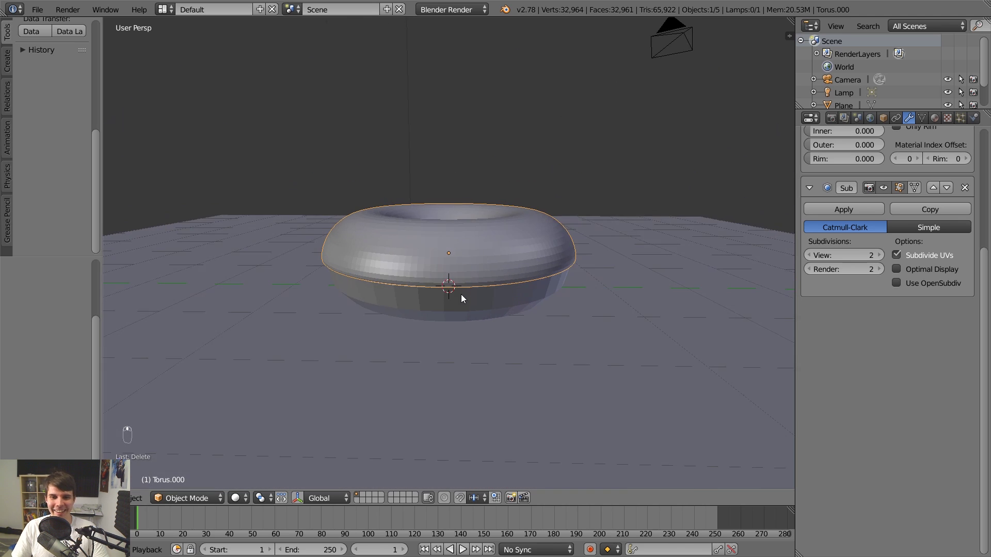
pyautogui.scroll(-3, 460, 297)
pyautogui.scroll(4, 460, 296)
pyautogui.scroll(-3, 449, 303)
pyautogui.scroll(1, 482, 272)
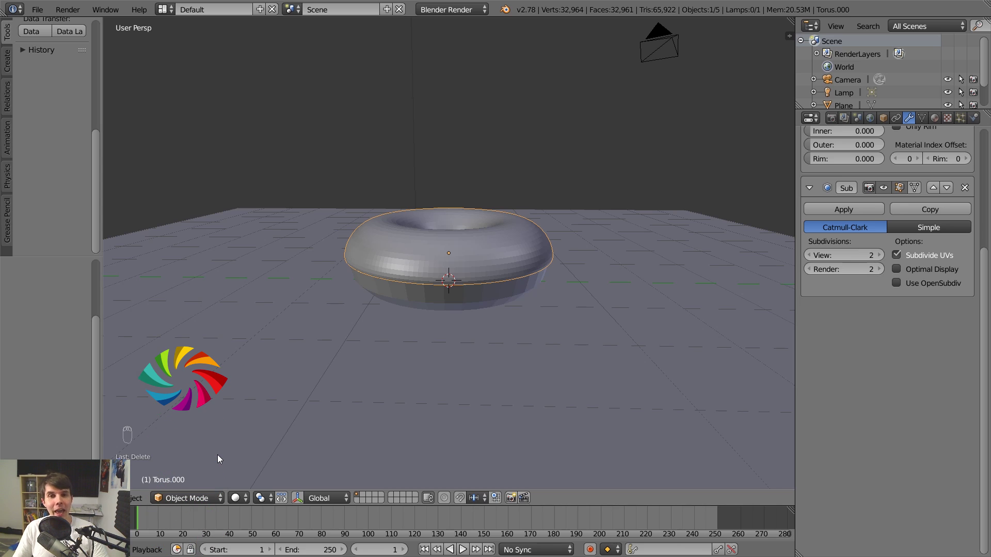
pyautogui.scroll(8, 909, 310)
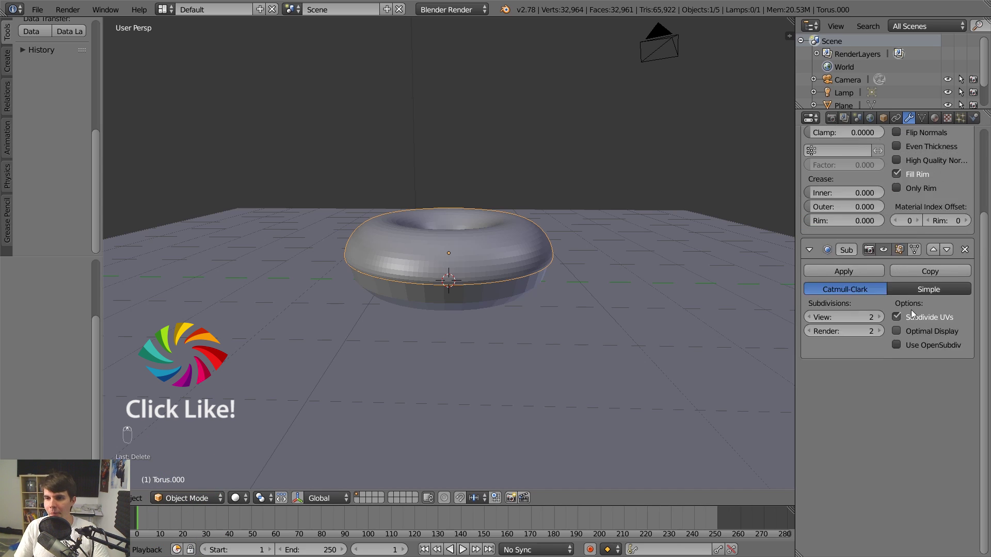